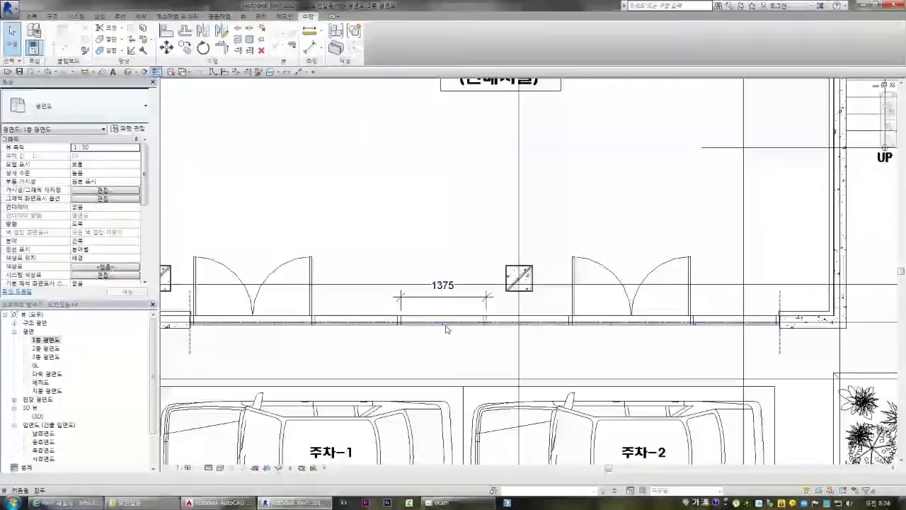
# Step: Change the vertical grid spacing in the type properties of the 점두 curtain wall between the two double doors
pyautogui.scroll(-3, 144, 199)
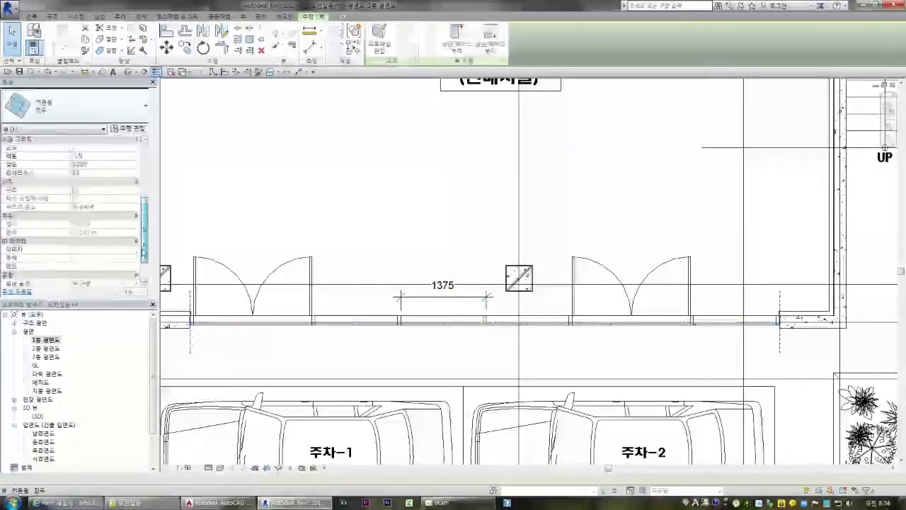
pyautogui.click(133, 129)
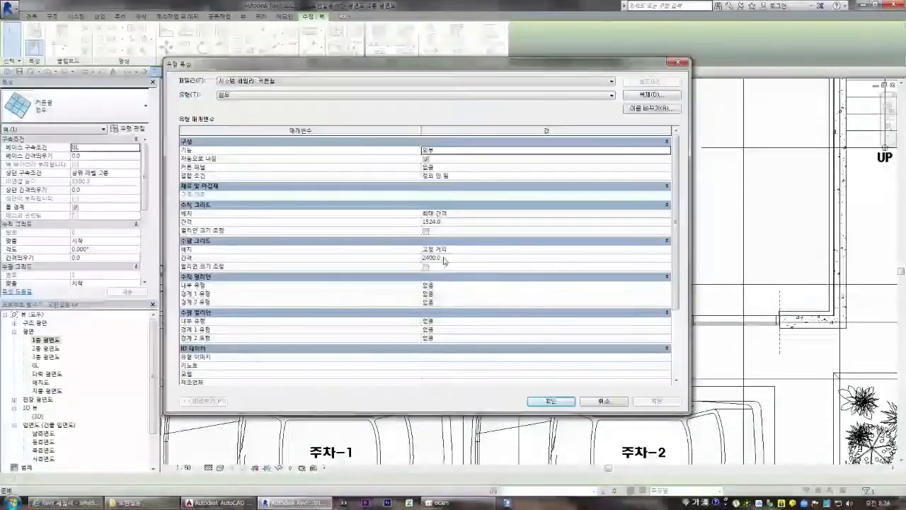
pyautogui.click(448, 222)
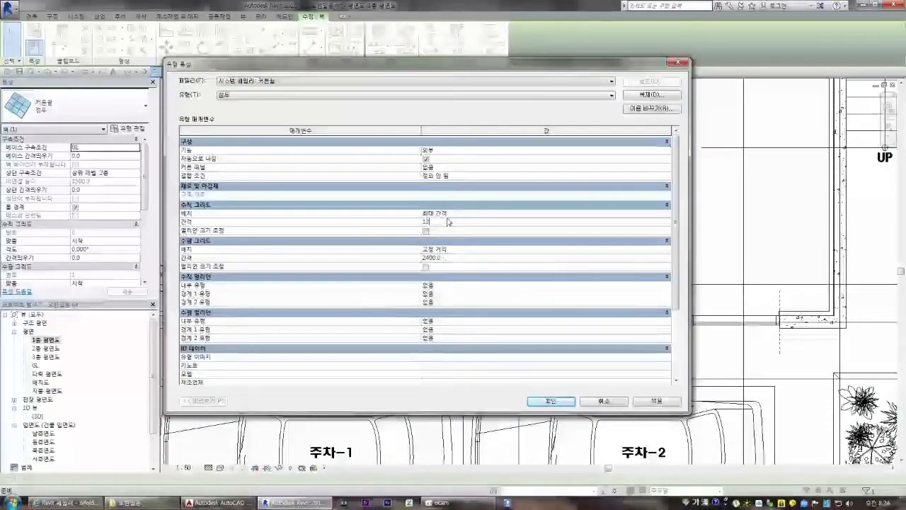
pyautogui.press('Return')
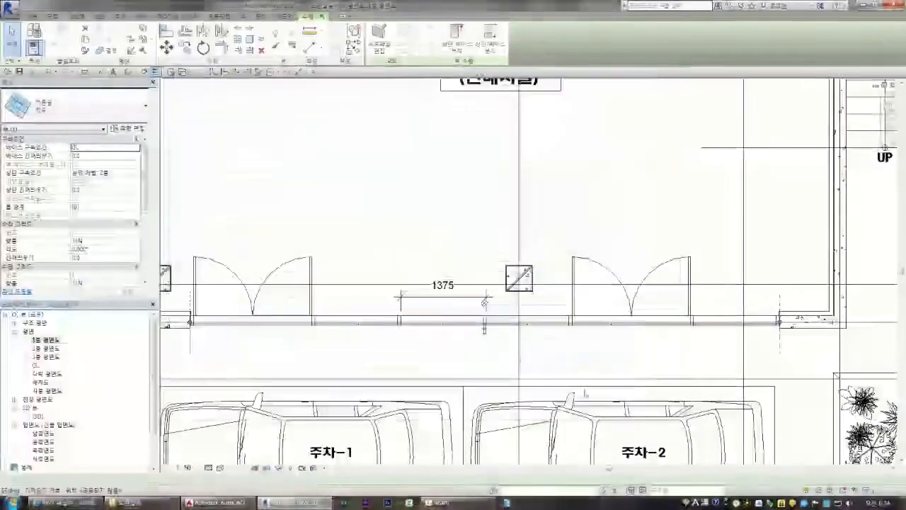
# Step: Open the 3D view and examine the vertical grid divisions of the front curtain wall
pyautogui.doubleClick(39, 415)
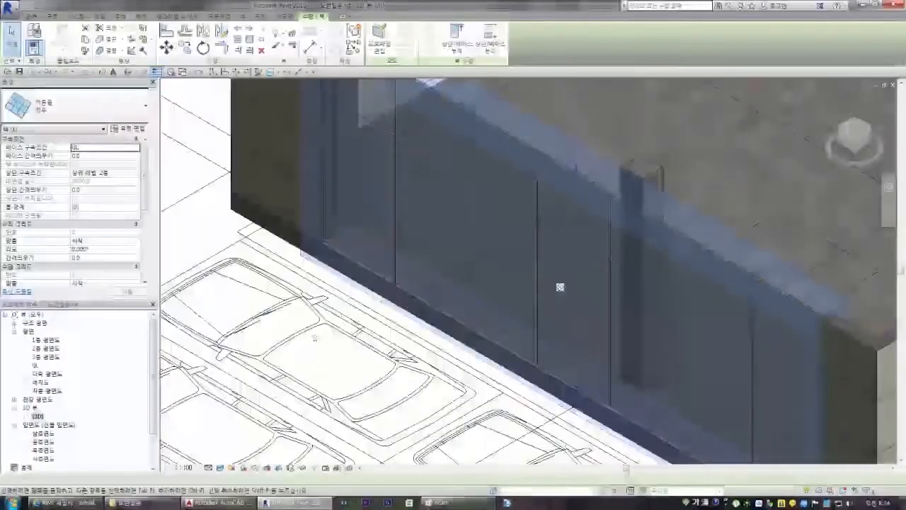
pyautogui.scroll(-2, 443, 244)
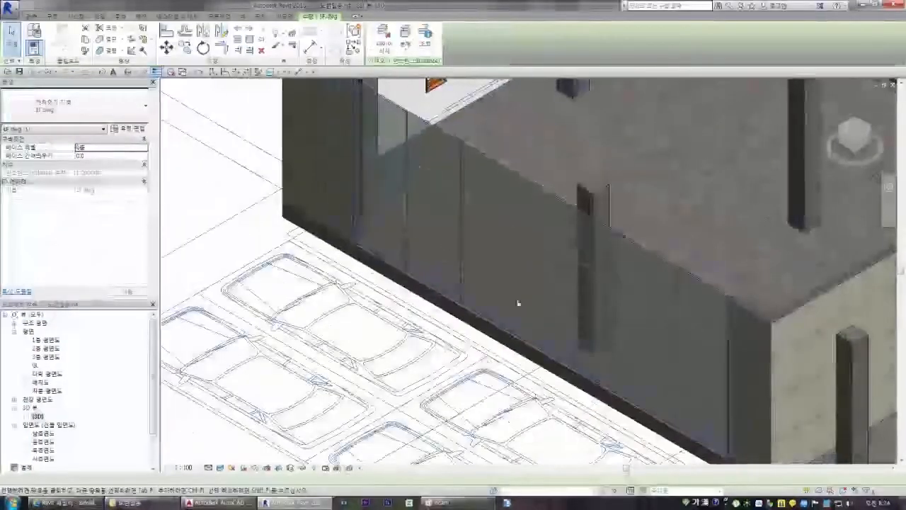
pyautogui.scroll(2, 493, 315)
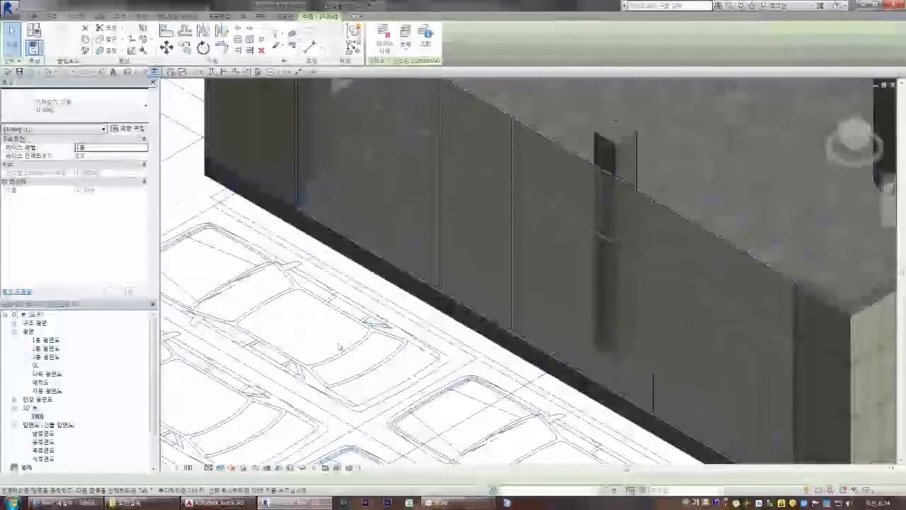
pyautogui.scroll(-2, 269, 327)
pyautogui.scroll(4, 669, 216)
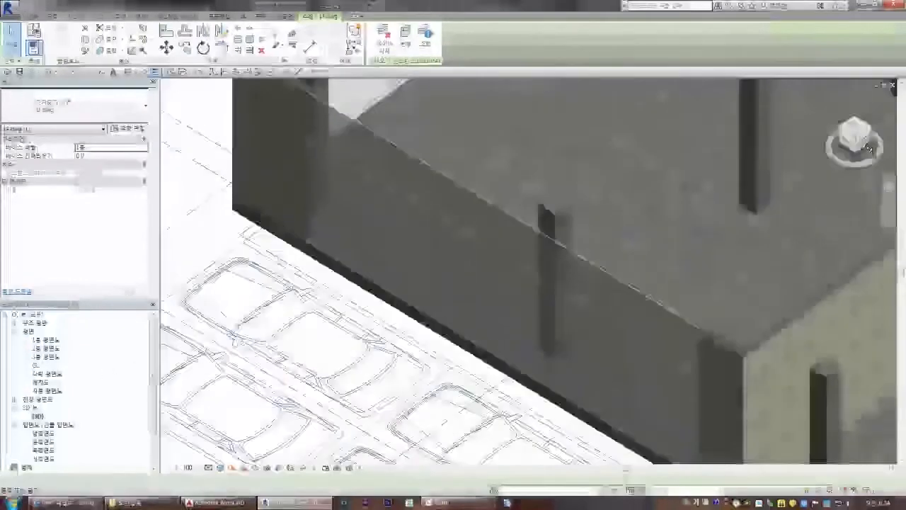
pyautogui.keyDown('shift'); pyautogui.moveTo(697, 397); pyautogui.dragTo(677, 340, button='middle'); pyautogui.keyUp('shift')
pyautogui.click(653, 293)
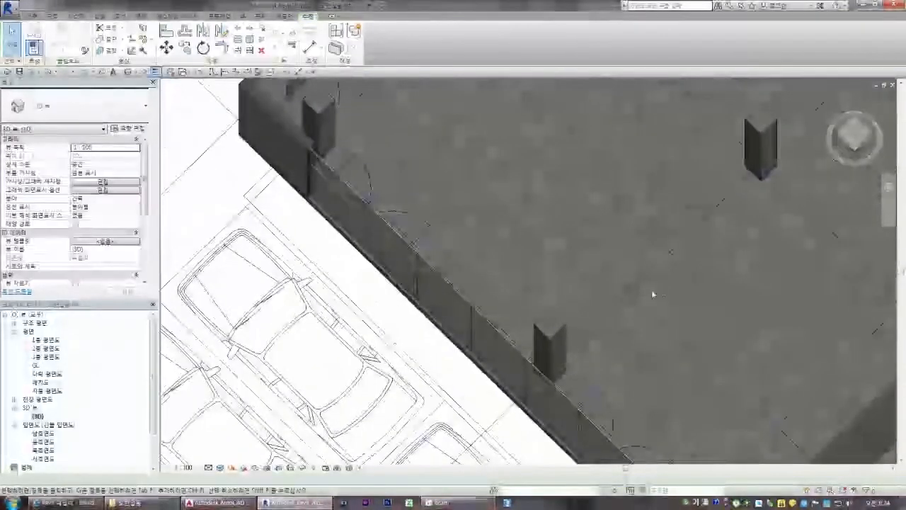
# Step: Open the 1층 평면도 plan and check the curtain wall's grid lines against the double doors in the underlying drawing
pyautogui.doubleClick(48, 341)
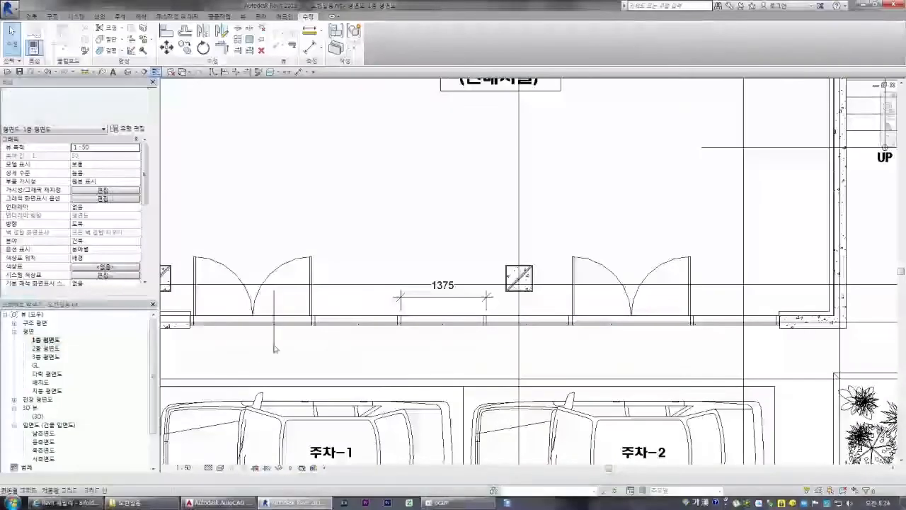
pyautogui.scroll(2, 298, 336)
pyautogui.scroll(-3, 276, 319)
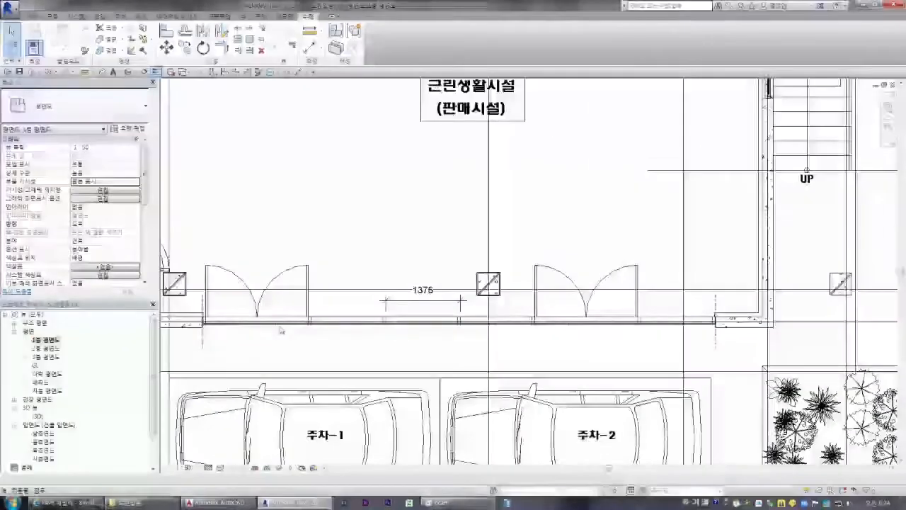
pyautogui.scroll(1, 256, 333)
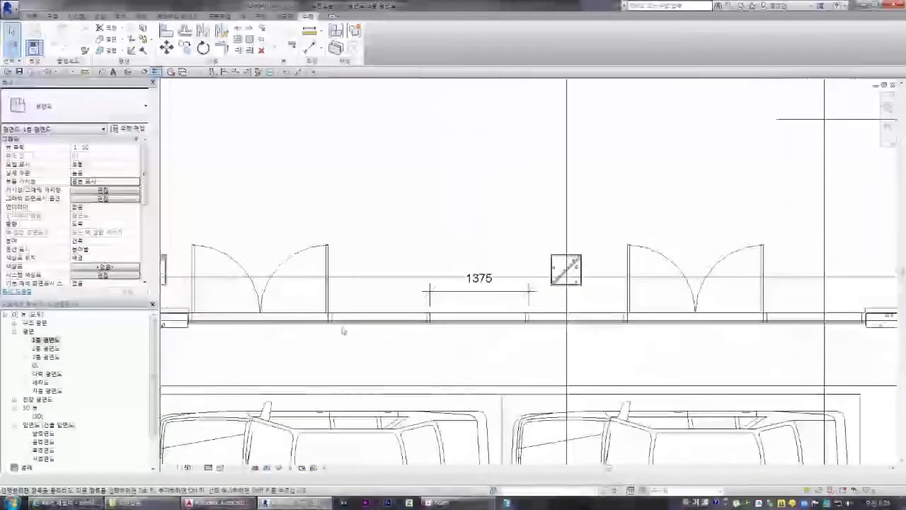
pyautogui.click(285, 325)
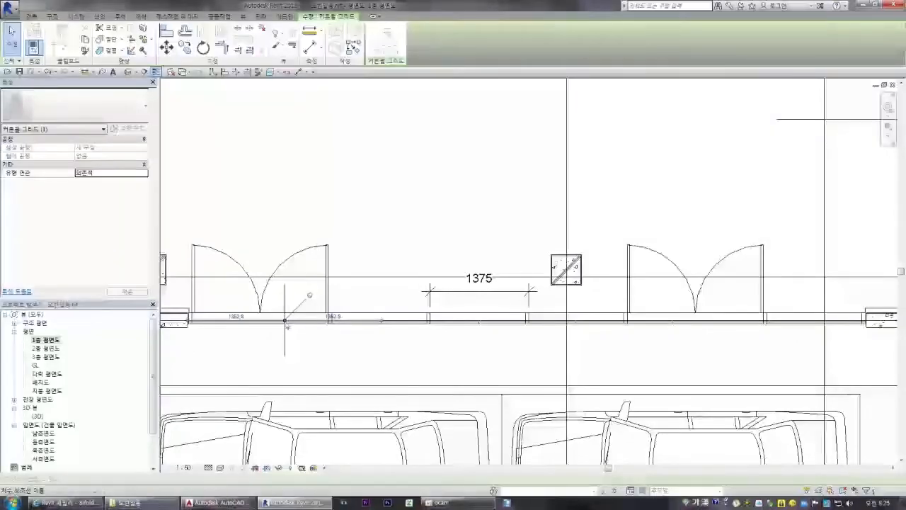
pyautogui.press('Escape')
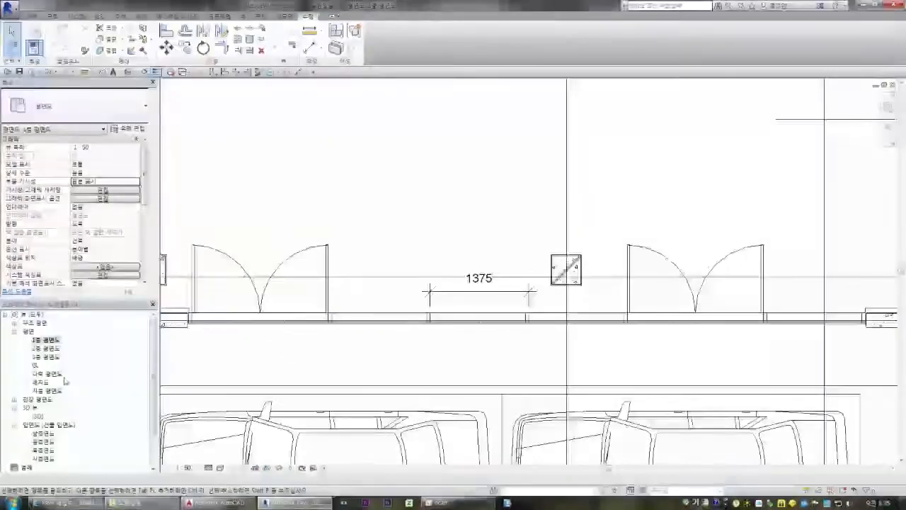
# Step: In the 3D view, remove the lower segment of the curtain wall's first vertical grid line
pyautogui.doubleClick(39, 417)
pyautogui.click(854, 137)
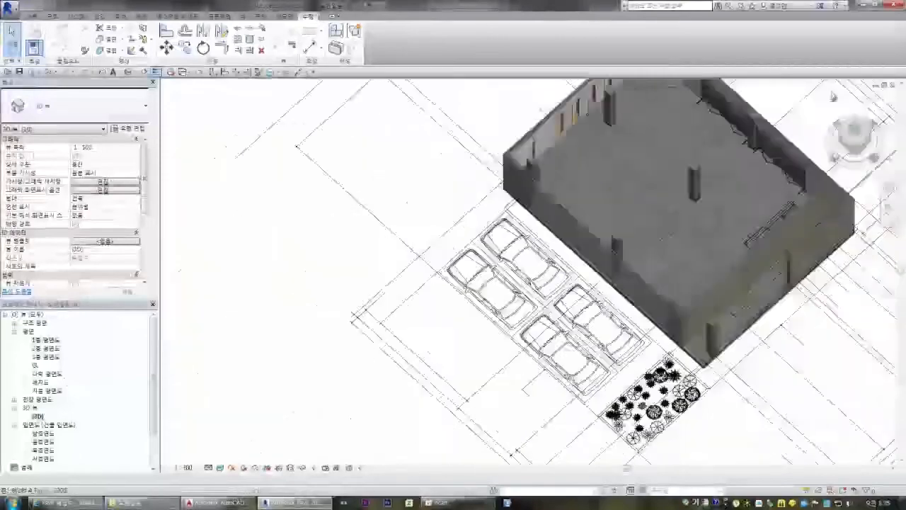
pyautogui.scroll(5, 585, 248)
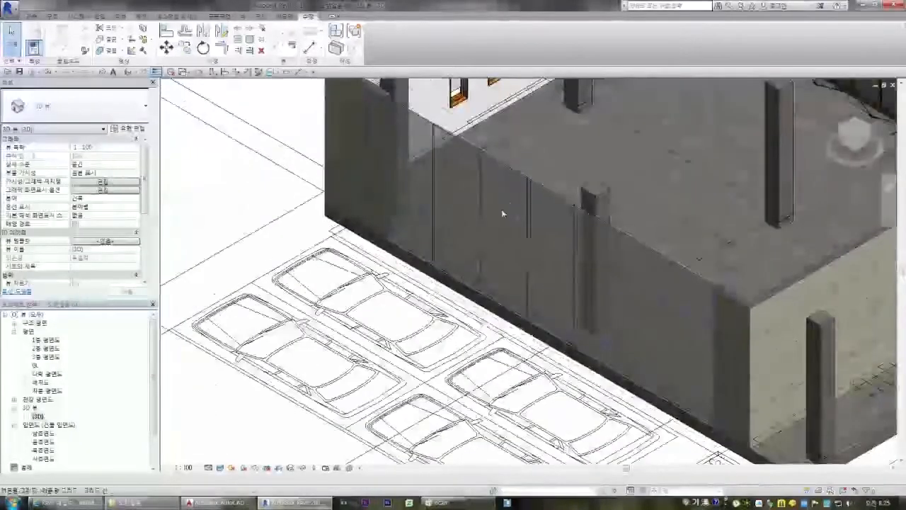
pyautogui.click(522, 179)
pyautogui.scroll(3, 425, 213)
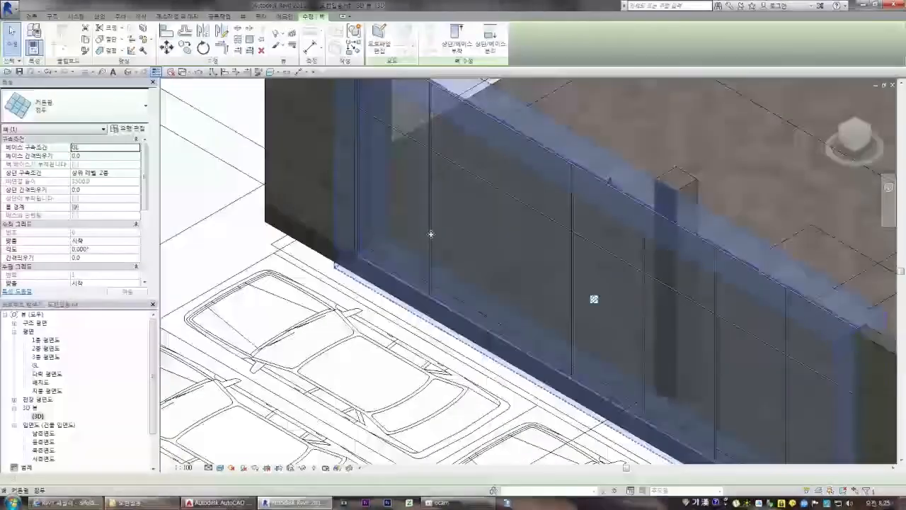
pyautogui.click(360, 358)
pyautogui.click(430, 264)
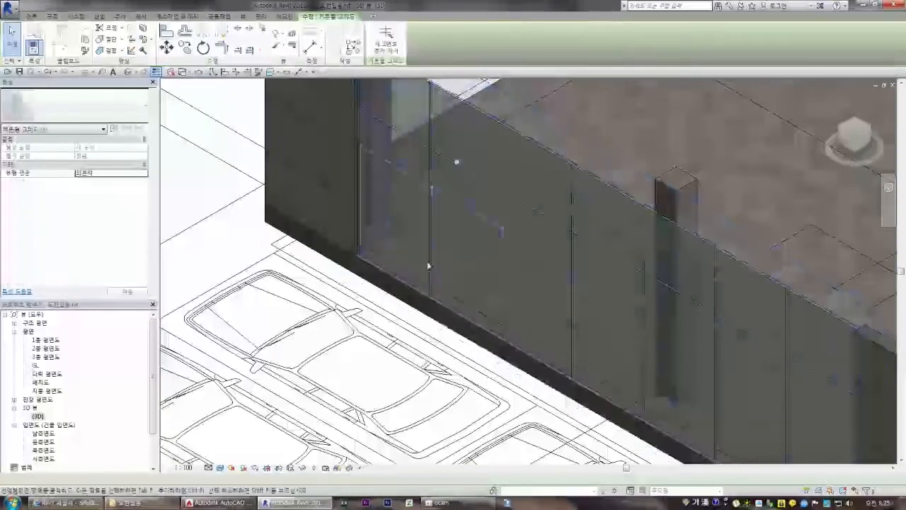
pyautogui.rightClick(432, 236)
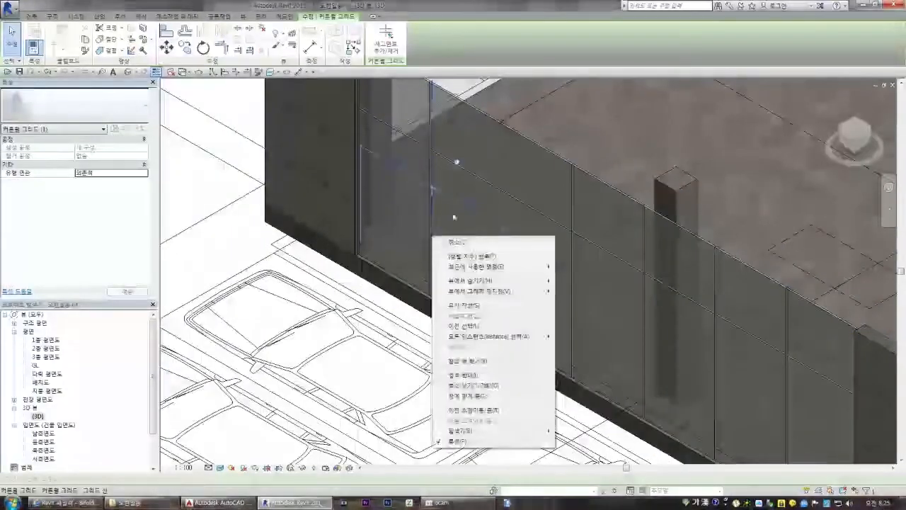
pyautogui.click(387, 51)
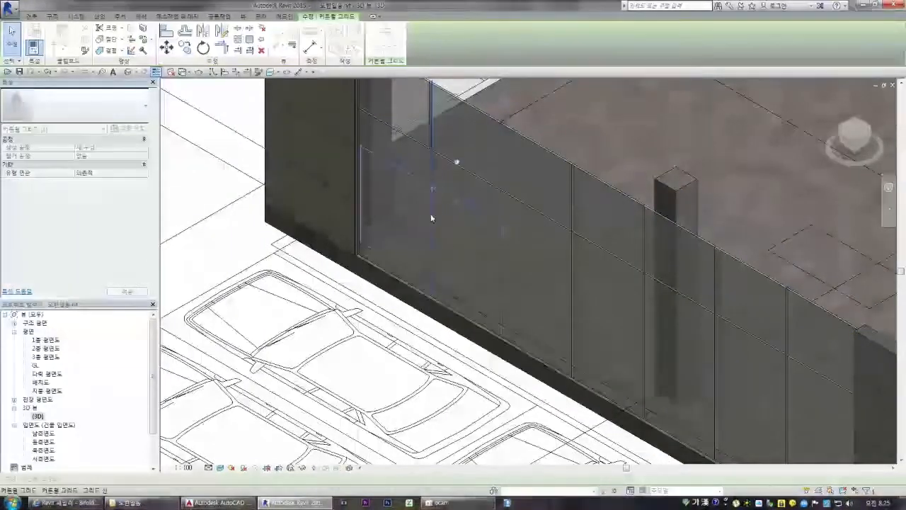
pyautogui.press('Escape')
pyautogui.press('Escape')
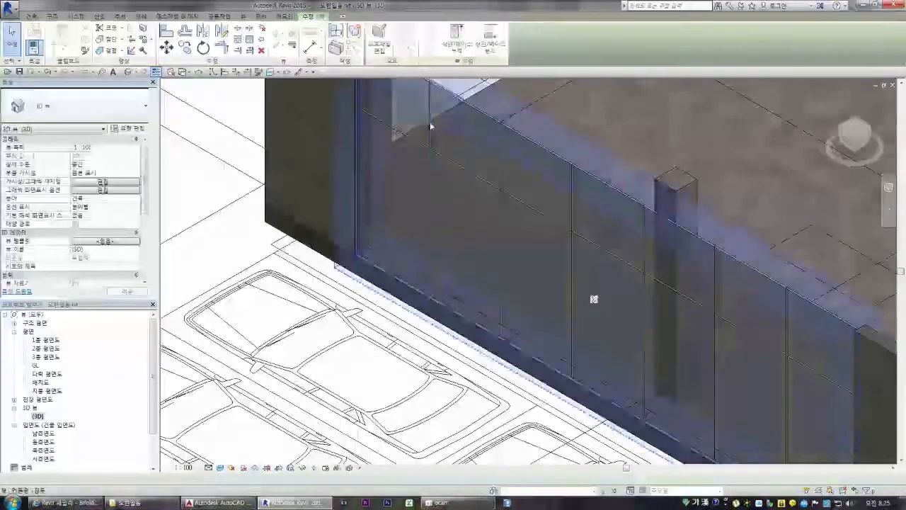
# Step: Remove the remaining upper segment of the first vertical grid line and dismiss the warning
pyautogui.click(433, 118)
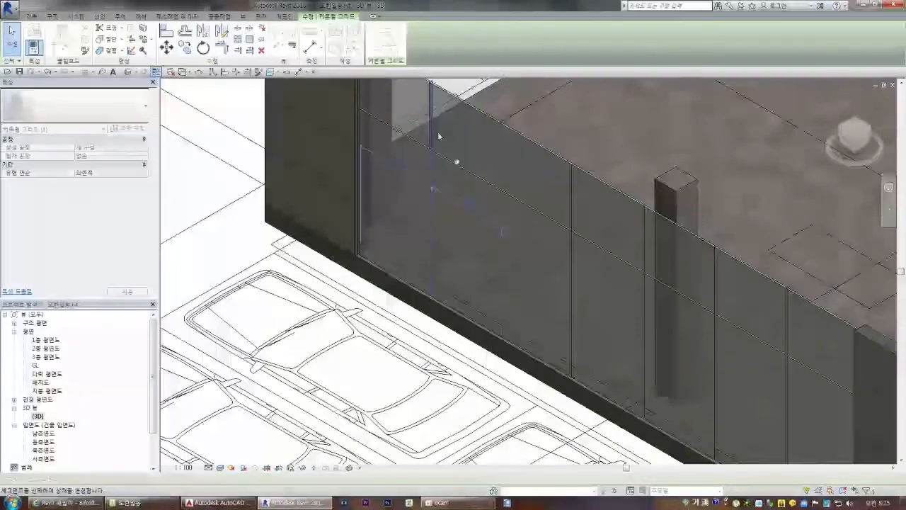
pyautogui.click(432, 136)
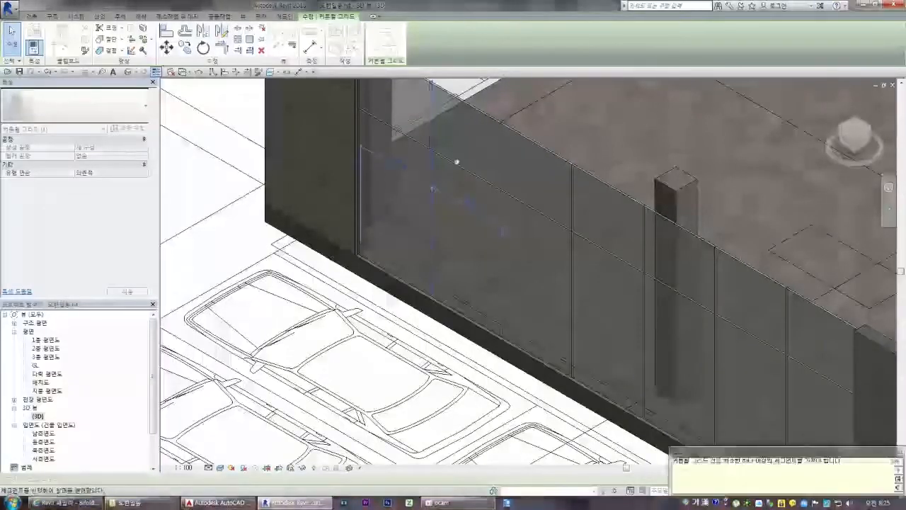
pyautogui.click(899, 453)
pyautogui.press('Escape')
# Step: Remove segments of the curtain wall's second vertical grid line
pyautogui.click(502, 247)
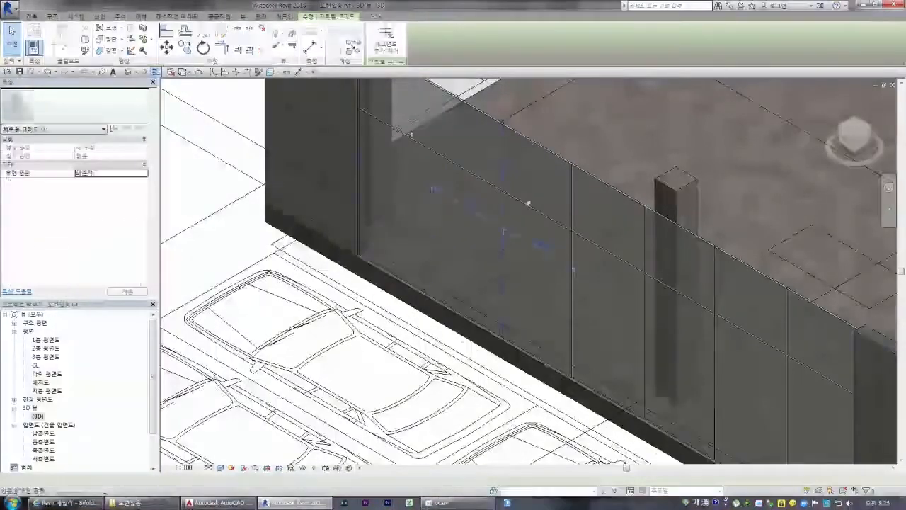
pyautogui.click(384, 44)
pyautogui.click(499, 164)
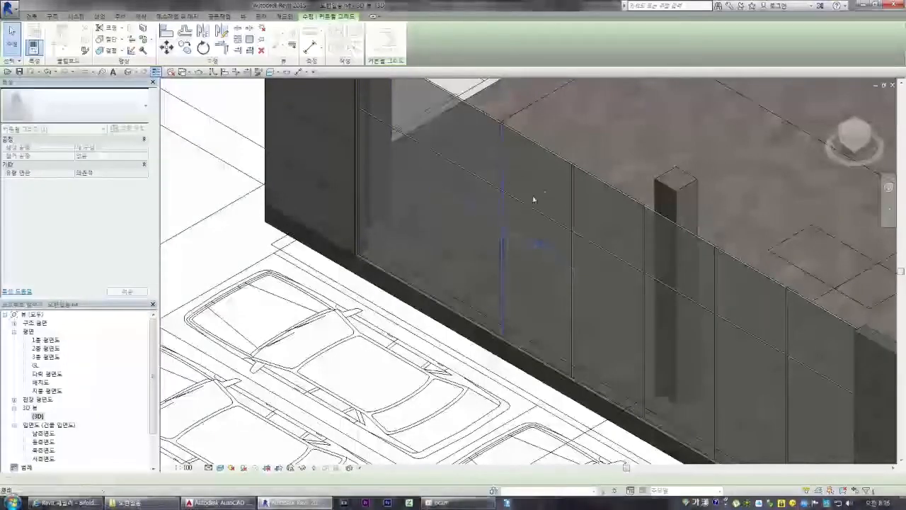
pyautogui.press('Escape')
# Step: Change the front wall's type from 점두 to the plain 커튼월 curtain wall without automatic grids
pyautogui.click(431, 213)
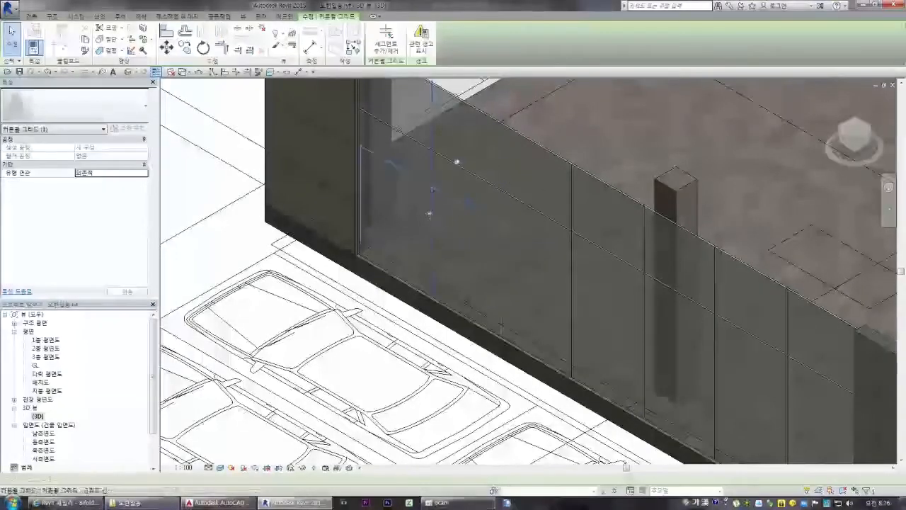
pyautogui.click(427, 147)
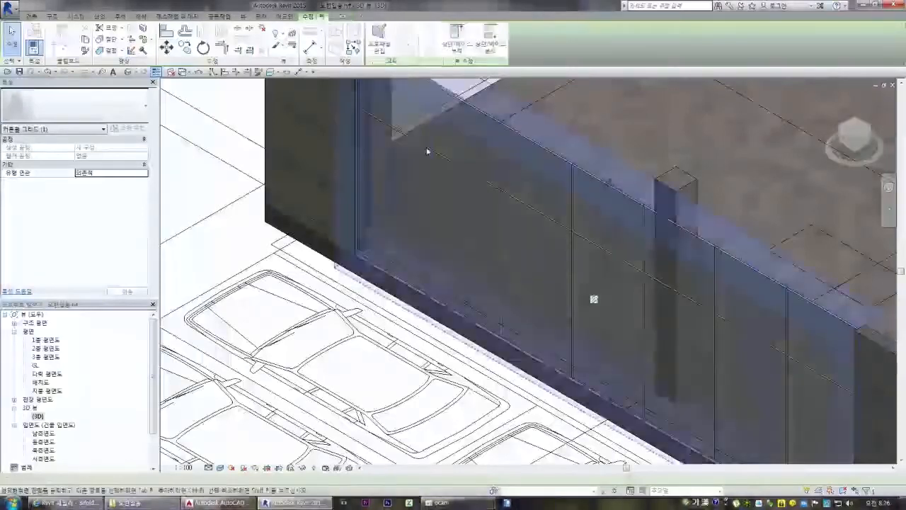
pyautogui.click(75, 106)
pyautogui.click(61, 297)
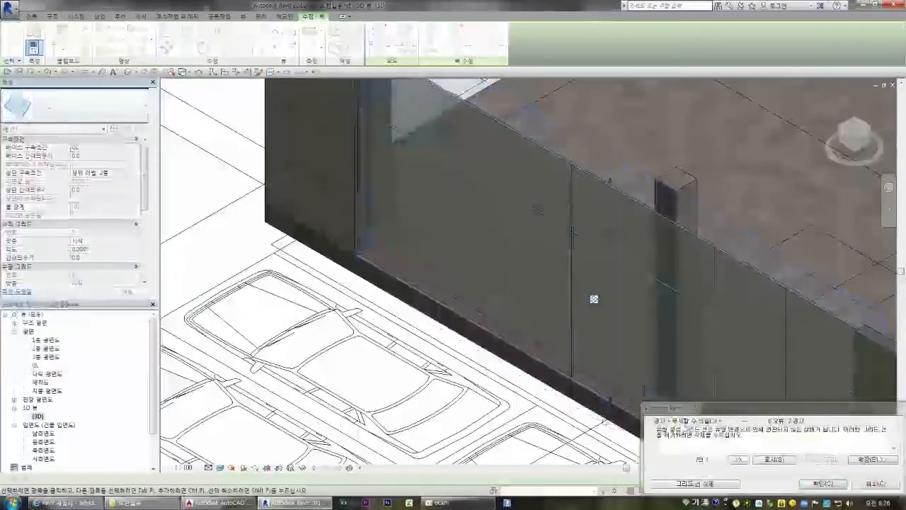
pyautogui.press('Escape')
pyautogui.scroll(-3, 550, 207)
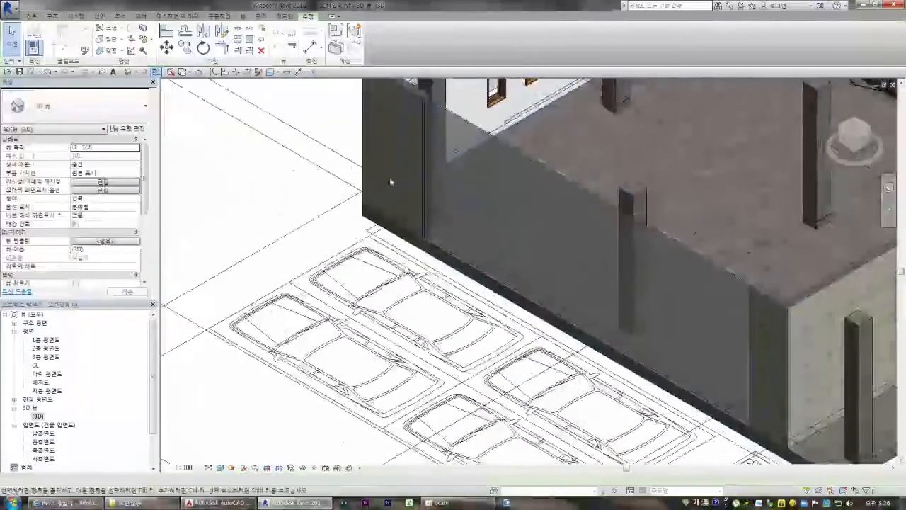
# Step: Start a curtain grid on the plain curtain wall and place a vertical grid line 2000 mm from its left end
pyautogui.click(579, 266)
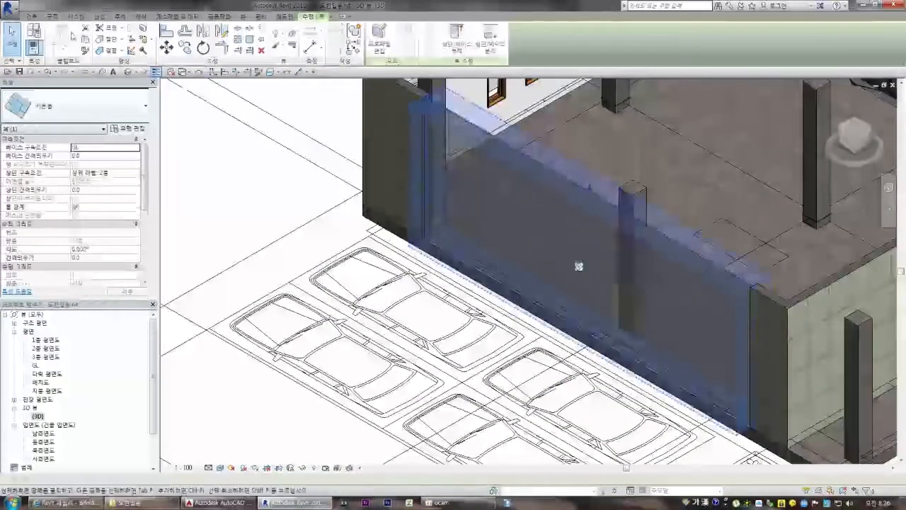
pyautogui.press('c')
pyautogui.press('g')
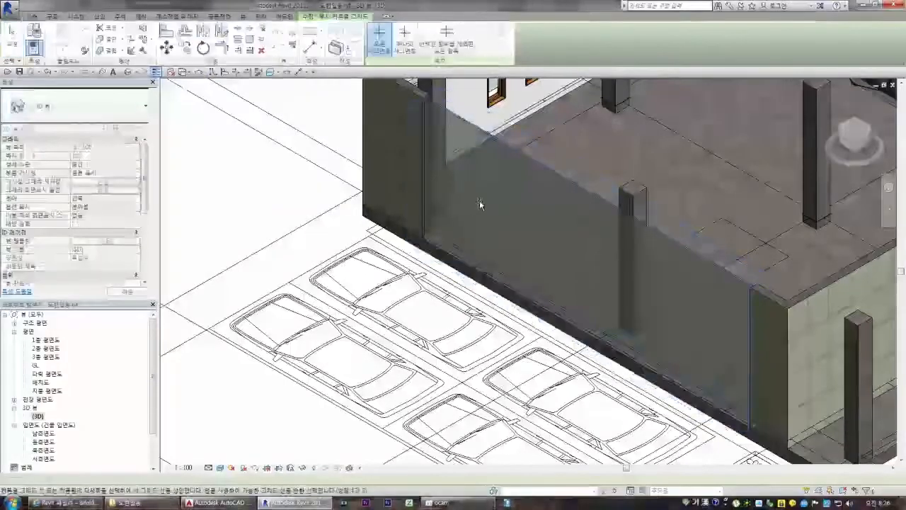
pyautogui.scroll(2, 451, 145)
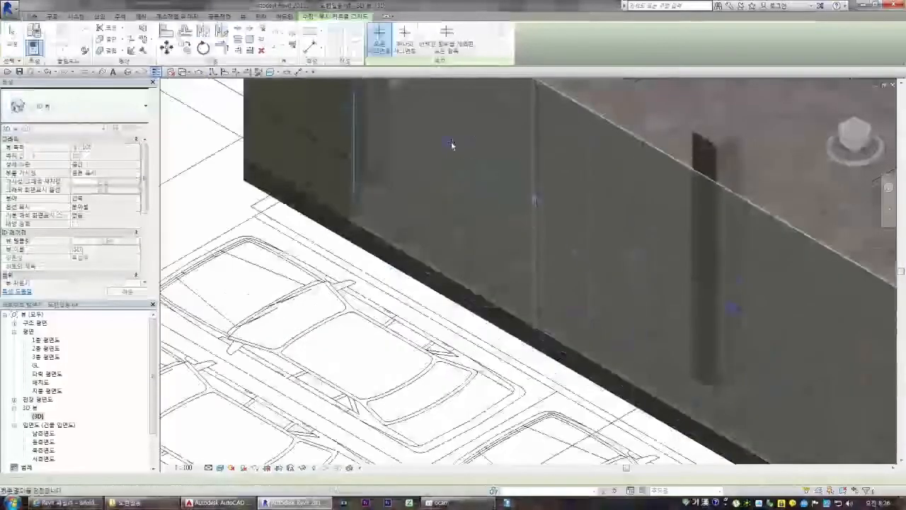
pyautogui.scroll(-1, 453, 146)
pyautogui.scroll(-2, 541, 227)
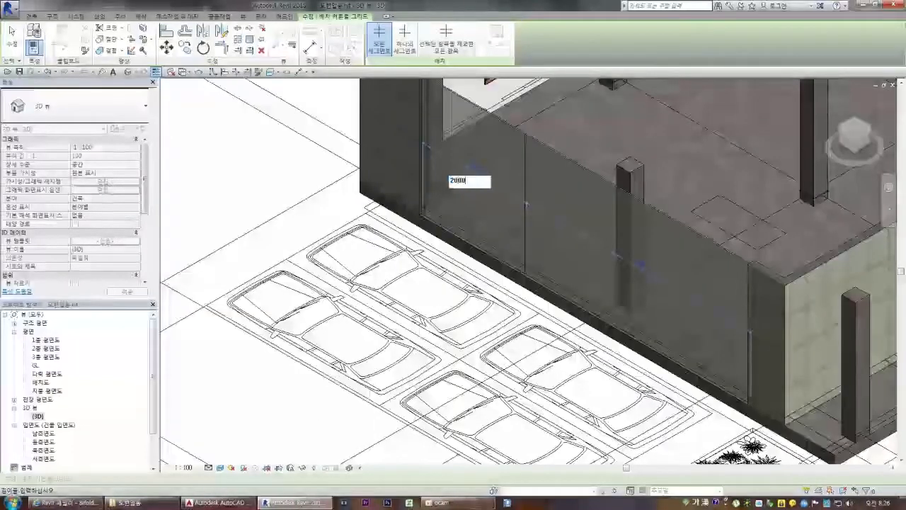
pyautogui.press('Return')
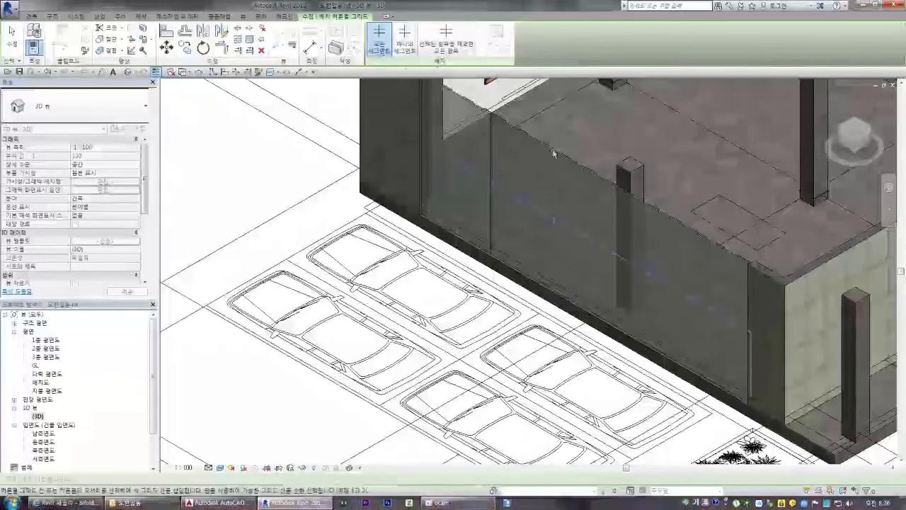
# Step: Place a second vertical grid line on the front curtain wall, 1375 mm beyond the first one
pyautogui.click(32, 16)
pyautogui.click(562, 159)
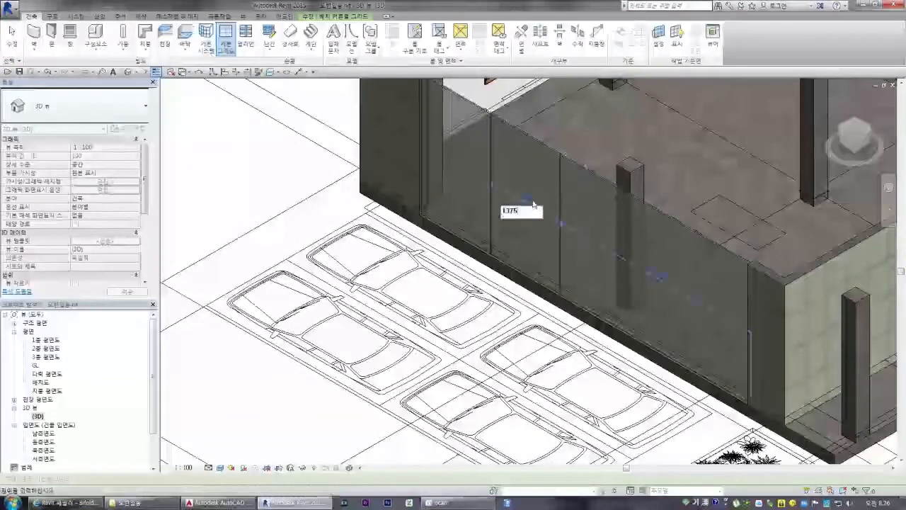
pyautogui.scroll(5, 538, 234)
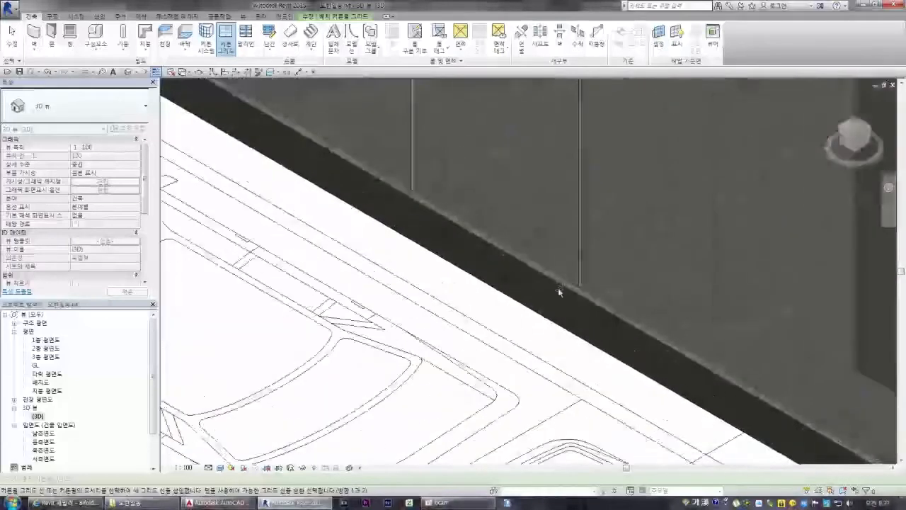
pyautogui.scroll(-4, 560, 290)
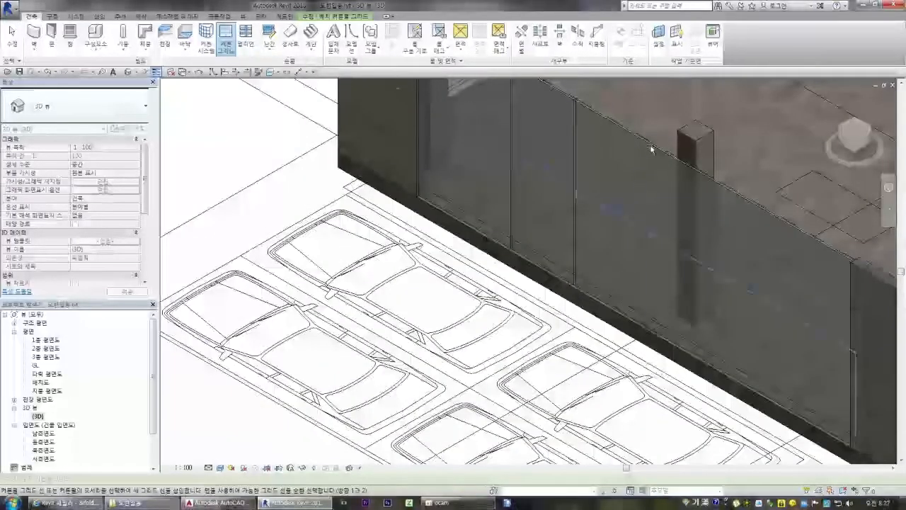
# Step: Place two more vertical grid lines on the front curtain wall, each 1370 mm beyond the previous one
pyautogui.click(637, 221)
pyautogui.write('137')
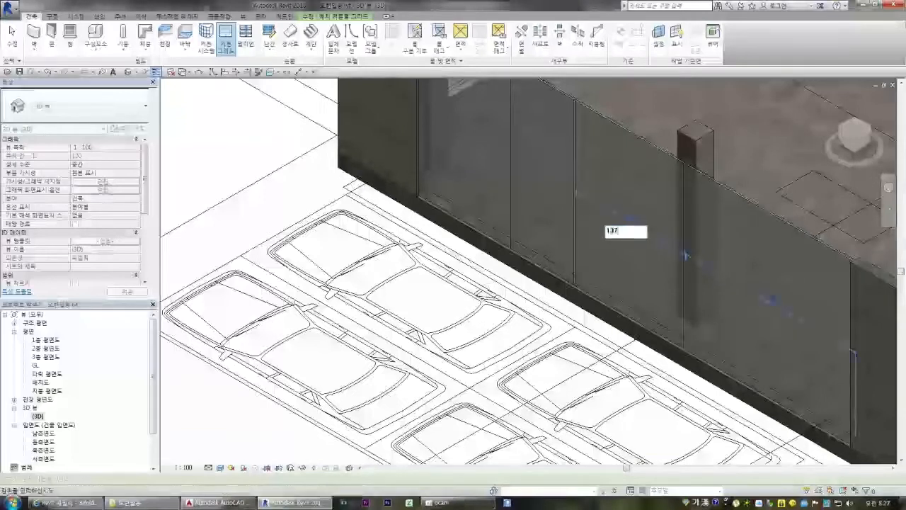
pyautogui.write('0')
pyautogui.press('Return')
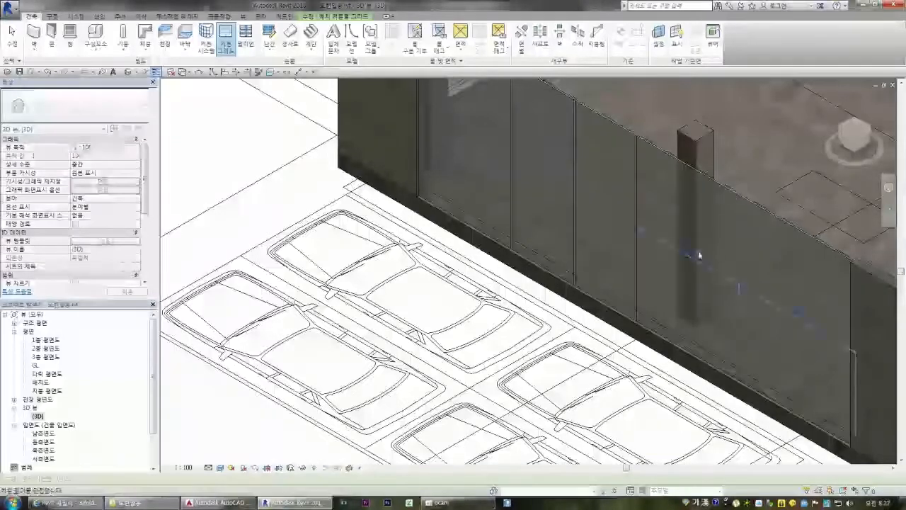
pyautogui.click(708, 261)
pyautogui.write('1370')
pyautogui.press('Return')
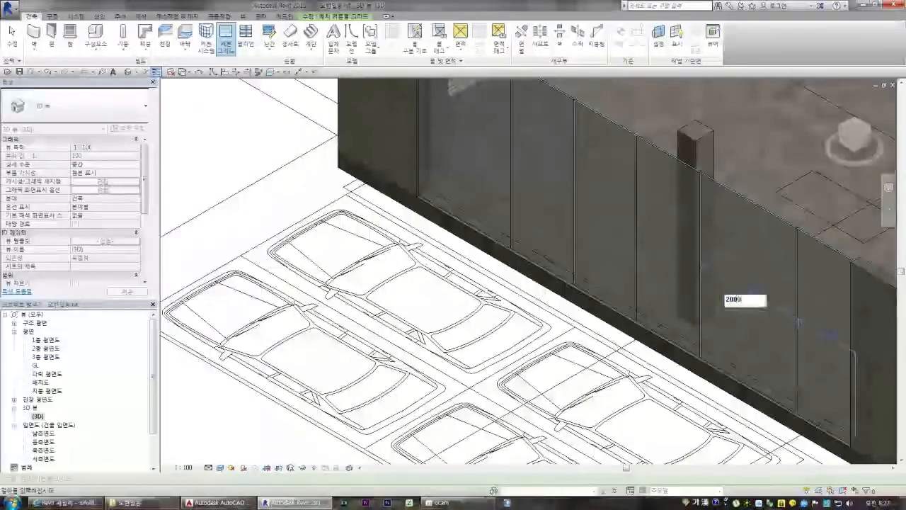
# Step: Place the fifth vertical grid line 2000 mm beyond the fourth one and finish placing curtain grids
pyautogui.click(794, 305)
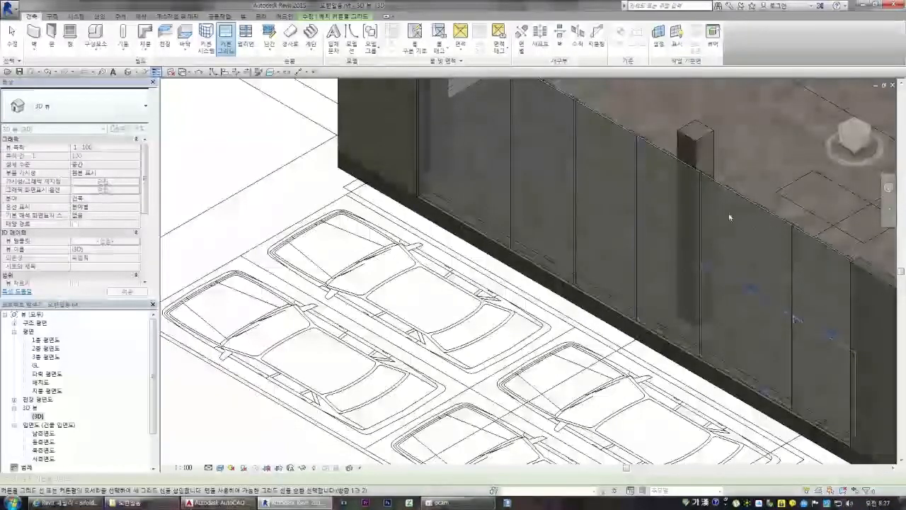
pyautogui.click(571, 101)
pyautogui.press('Escape')
pyautogui.press('Escape')
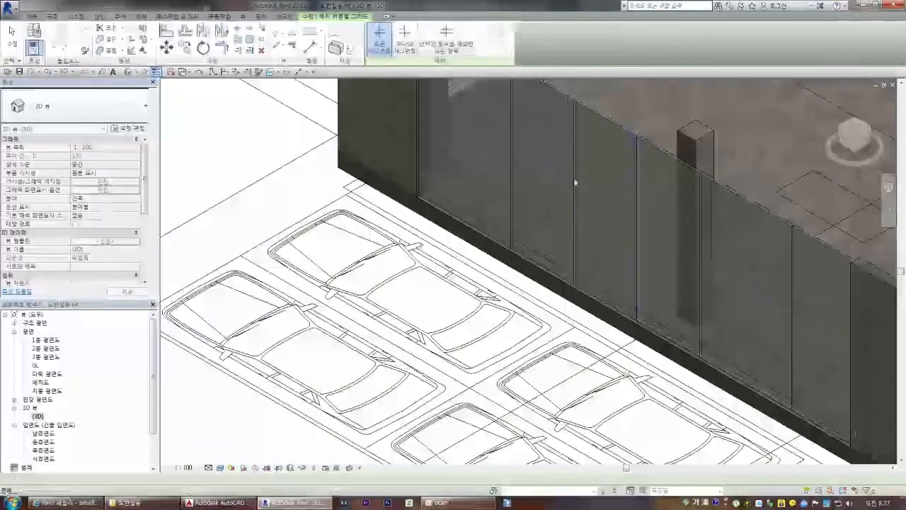
# Step: Correct the middle vertical grid lines of the front curtain wall, setting the third panel spacing to 1370 mm
pyautogui.click(575, 182)
pyautogui.write('0')
pyautogui.press('Return')
pyautogui.click(637, 206)
pyautogui.click(613, 205)
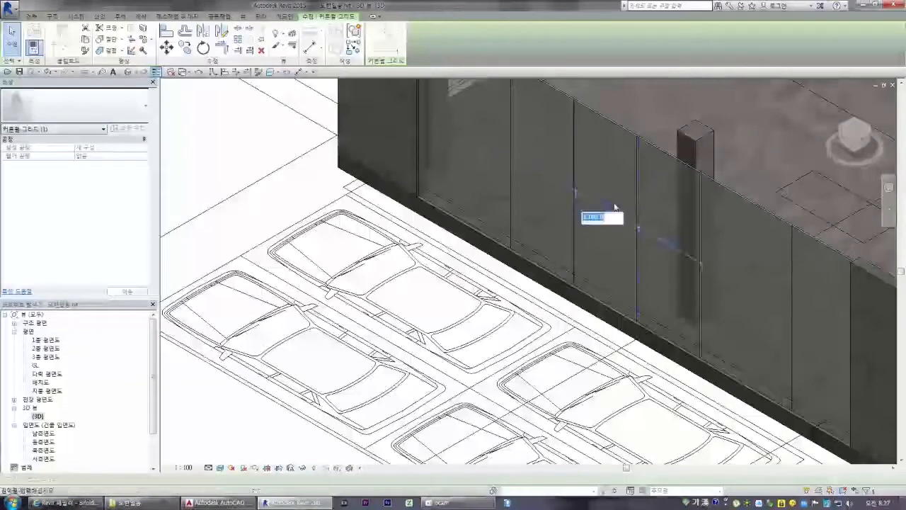
pyautogui.click(674, 245)
pyautogui.write('1370')
pyautogui.press('Return')
# Step: Set the spacing between the last two vertical grid lines to 2000 mm and check the dimensions around the last line
pyautogui.click(753, 291)
pyautogui.write('200')
pyautogui.press('Return')
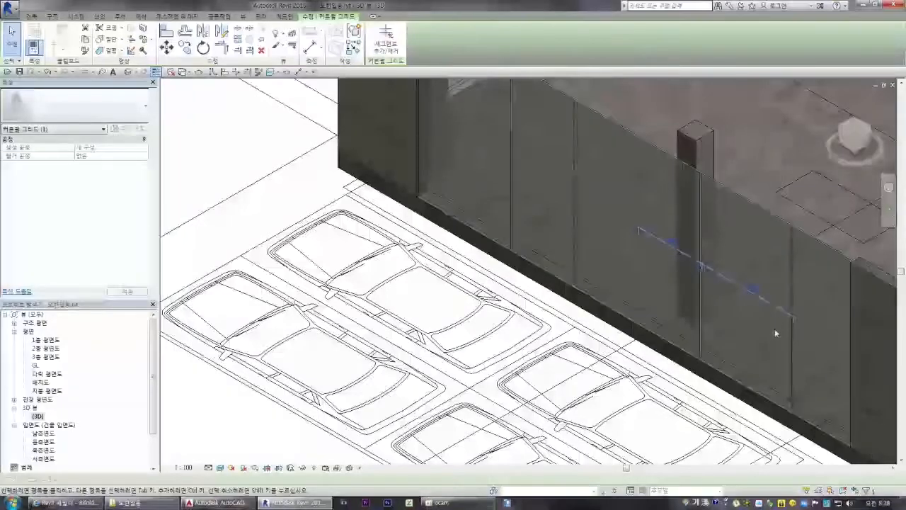
pyautogui.click(793, 334)
pyautogui.click(843, 330)
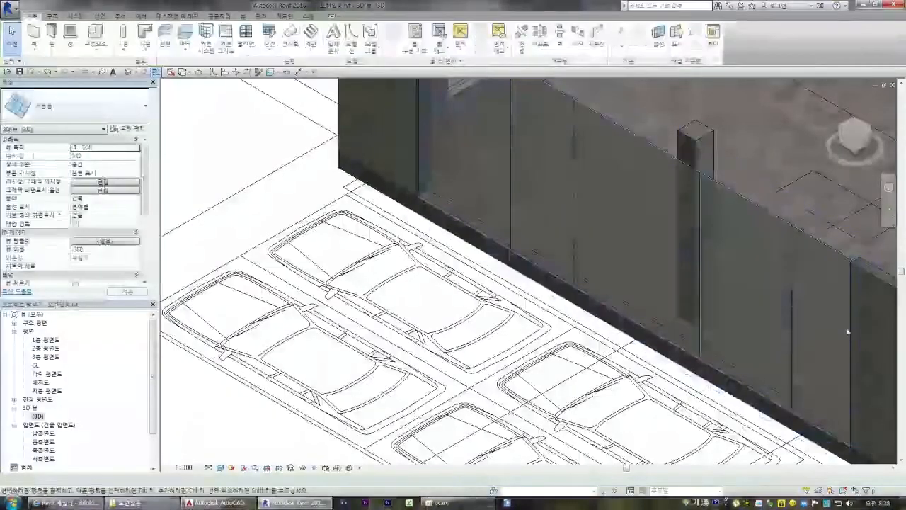
pyautogui.click(852, 313)
pyautogui.click(794, 320)
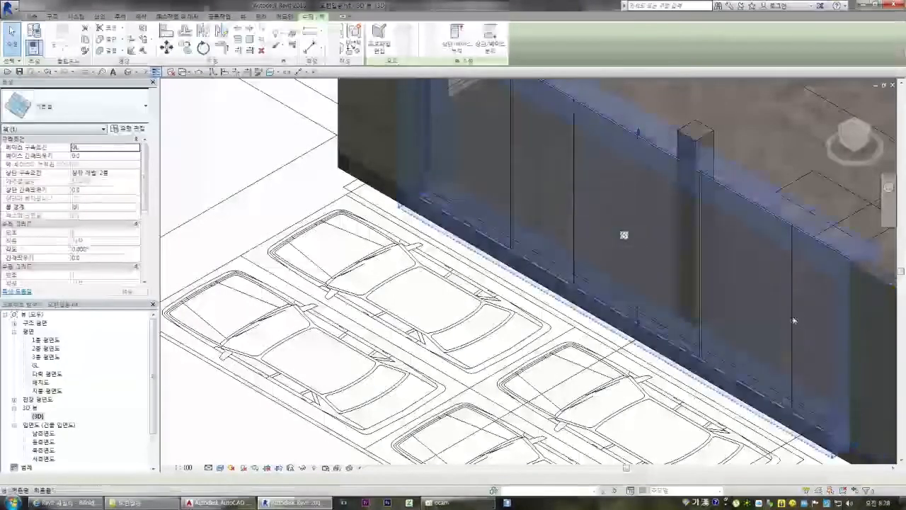
pyautogui.click(794, 322)
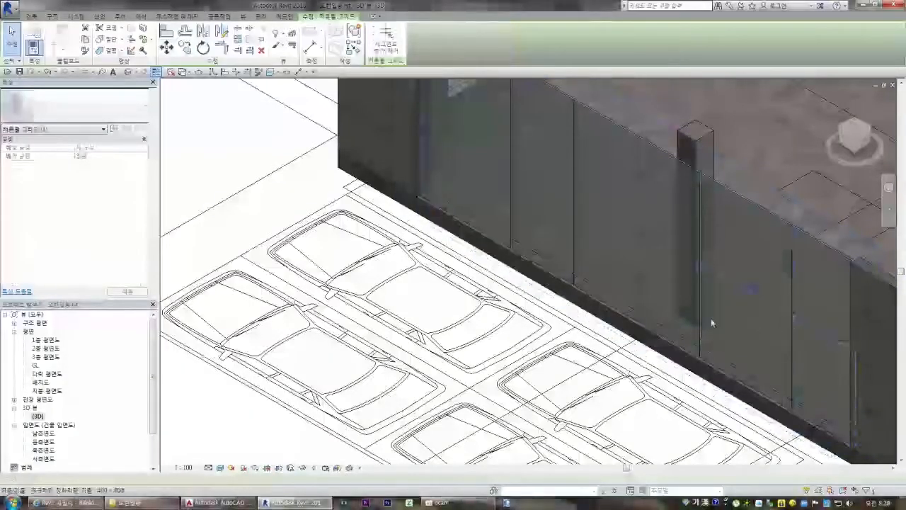
pyautogui.press('Escape')
# Step: Set the front curtain wall's base constraint to level 1층
pyautogui.scroll(-2, 492, 210)
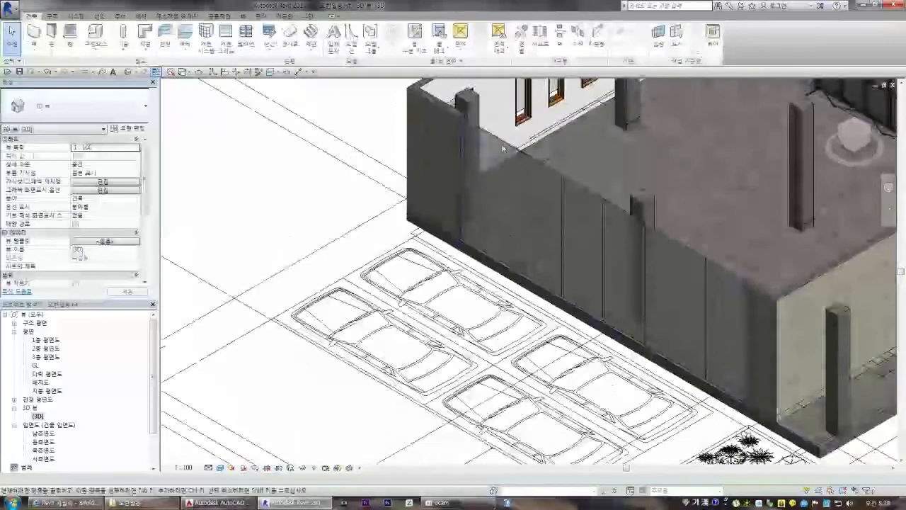
pyautogui.click(595, 263)
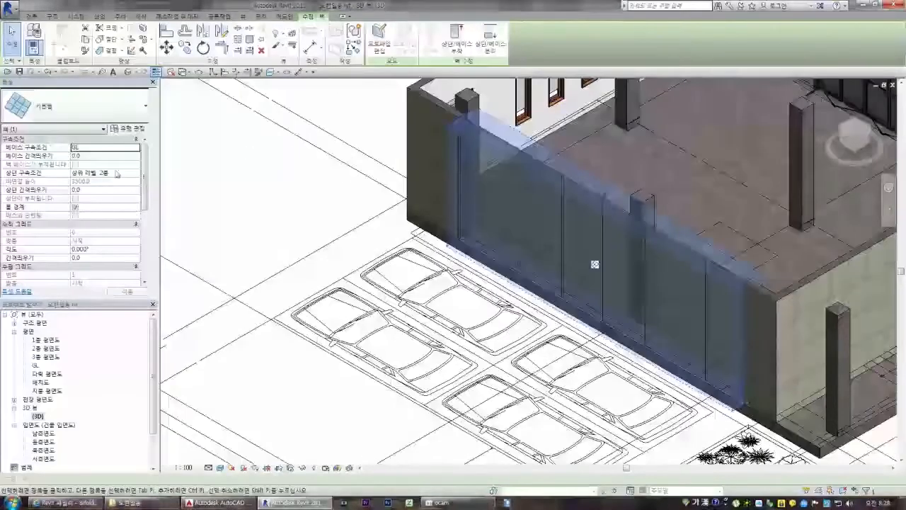
pyautogui.click(137, 148)
pyautogui.click(99, 166)
pyautogui.press('Escape')
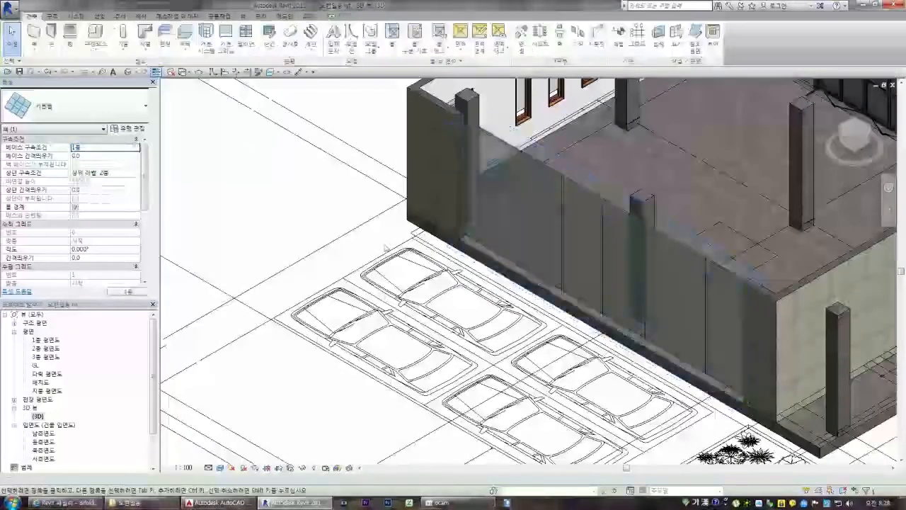
pyautogui.scroll(2, 467, 246)
pyautogui.scroll(1, 468, 243)
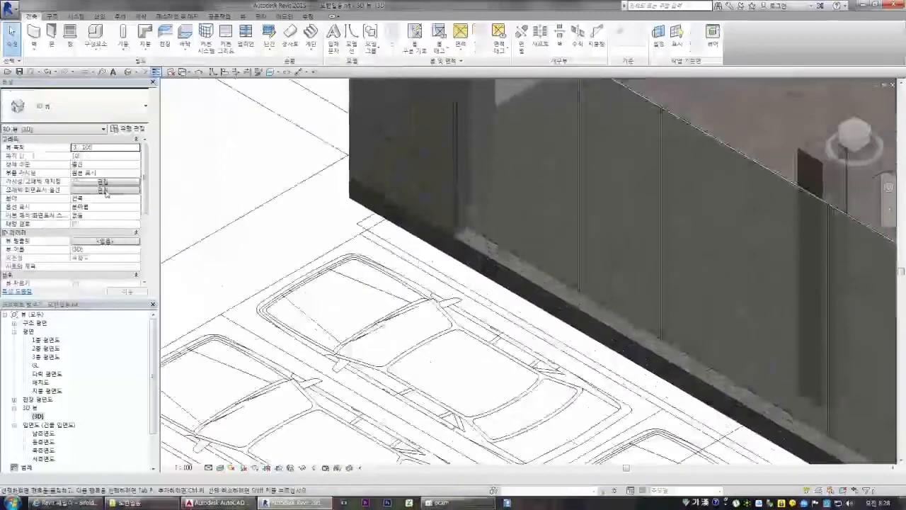
# Step: In the GL floor plan, draw a 노출 콘크리트 - 200mm wall from GL up to level 1층 along the left exterior wall
pyautogui.doubleClick(35, 365)
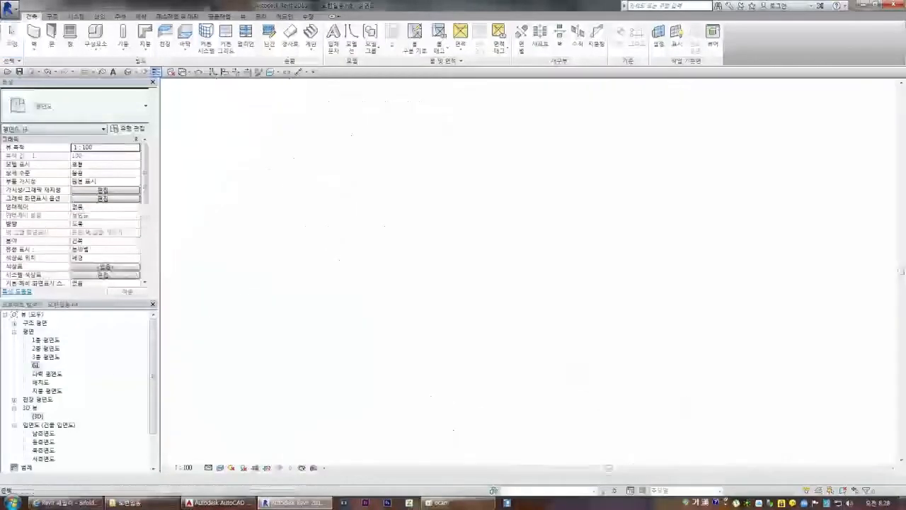
pyautogui.scroll(6, 382, 197)
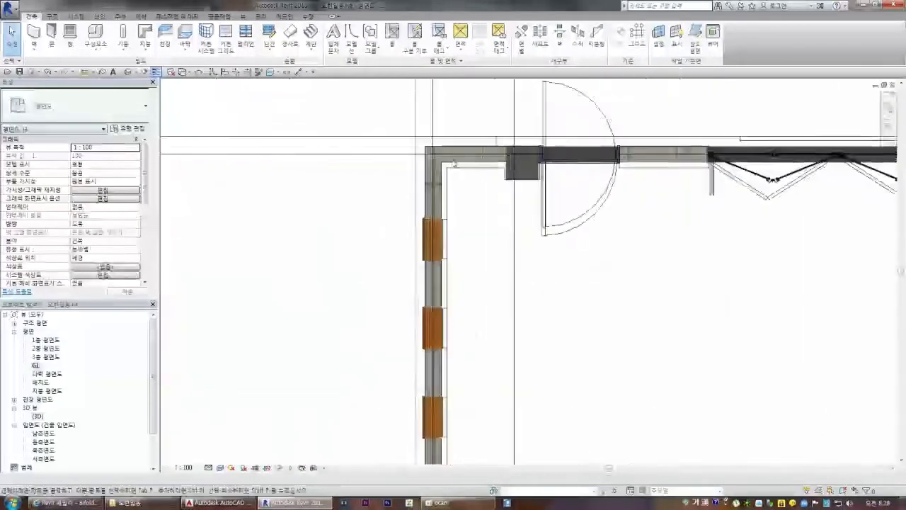
pyautogui.click(457, 159)
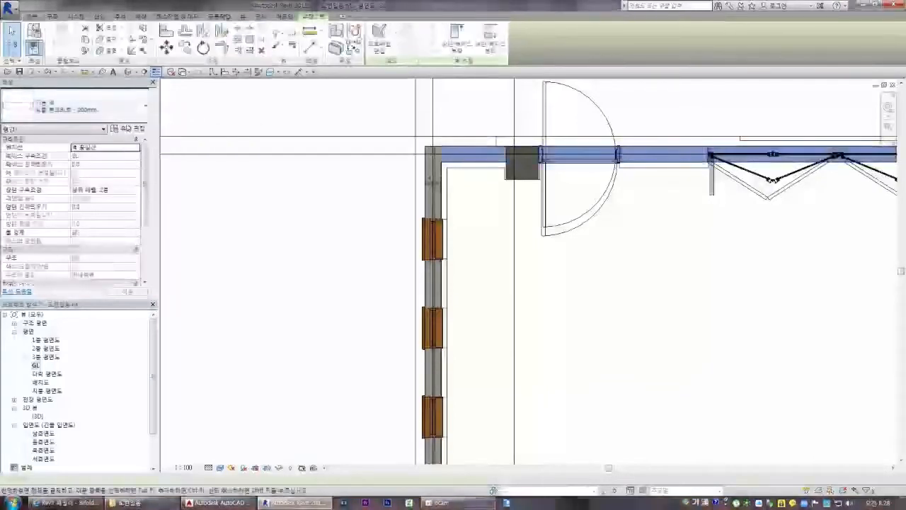
pyautogui.press('c')
pyautogui.press('s')
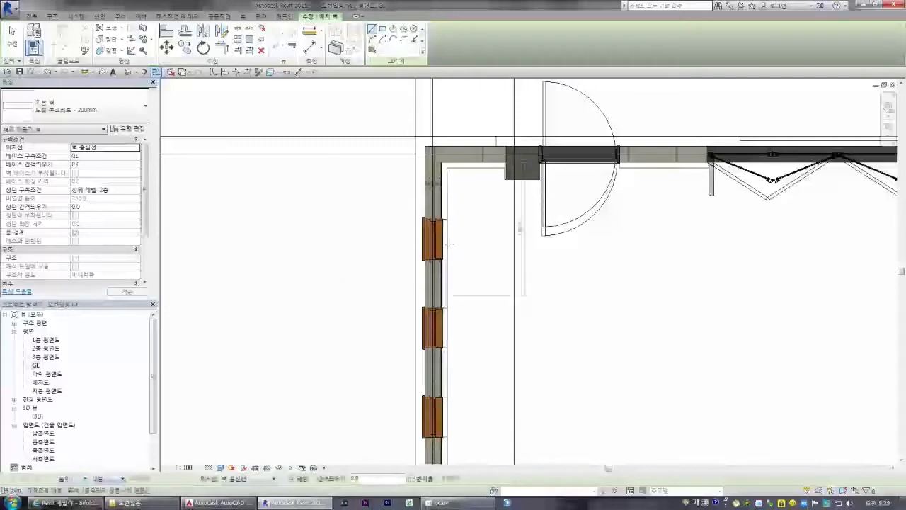
pyautogui.scroll(1, 432, 151)
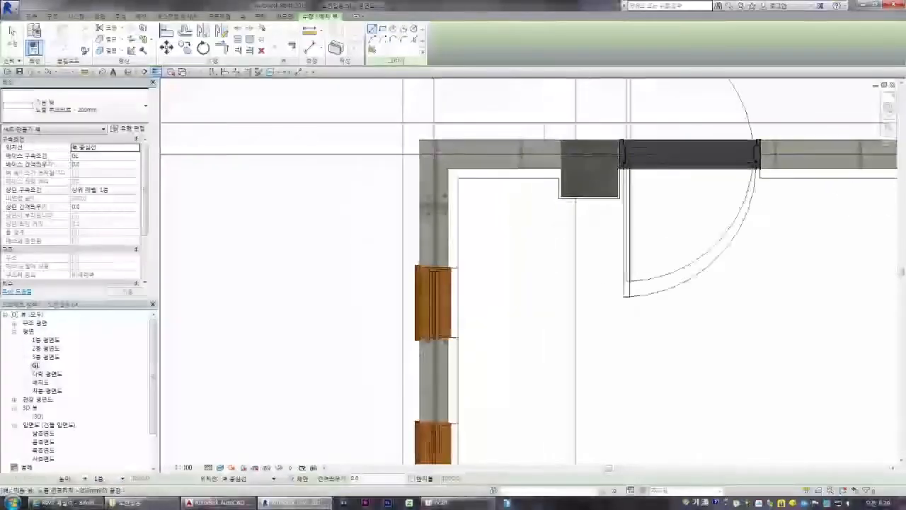
pyautogui.scroll(-5, 477, 197)
pyautogui.scroll(5, 442, 325)
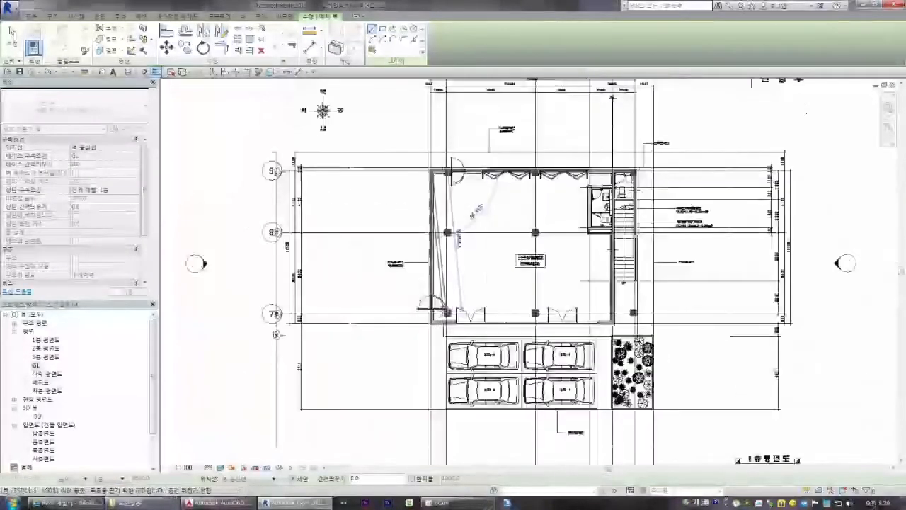
pyautogui.click(411, 343)
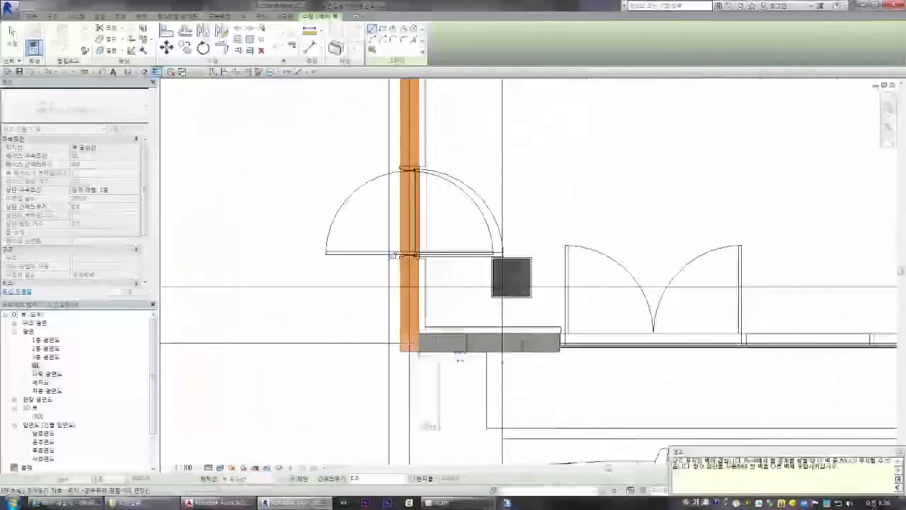
pyautogui.press('Escape')
pyautogui.press('Escape')
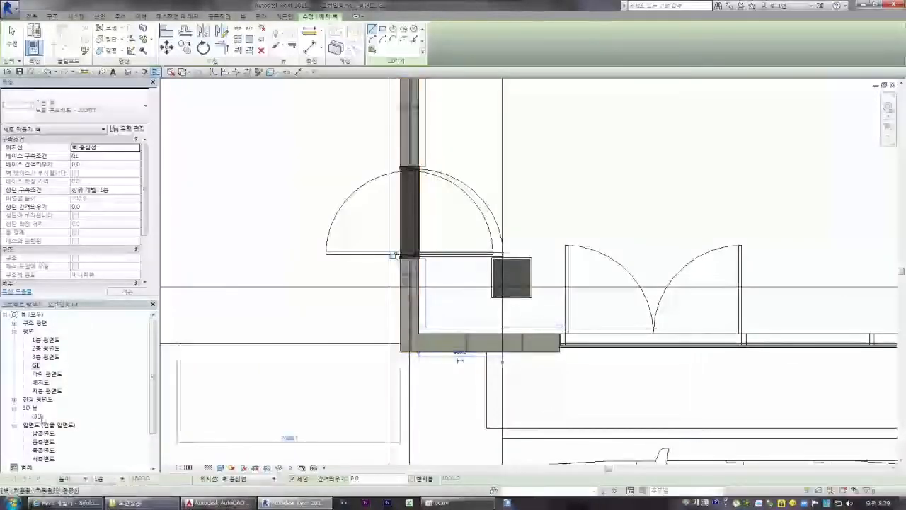
# Step: Open the 3D view and examine the base of the front curtain wall
pyautogui.doubleClick(38, 416)
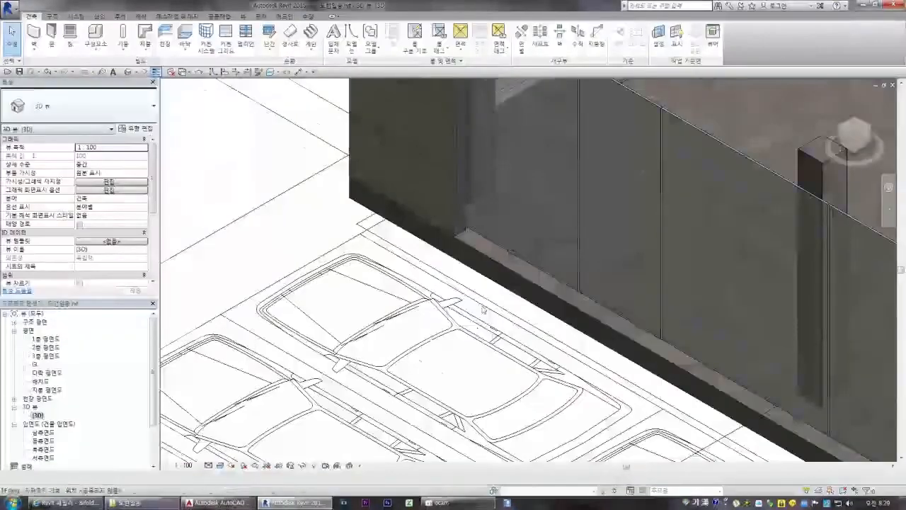
pyautogui.scroll(-3, 483, 308)
pyautogui.scroll(3, 497, 291)
pyautogui.click(504, 273)
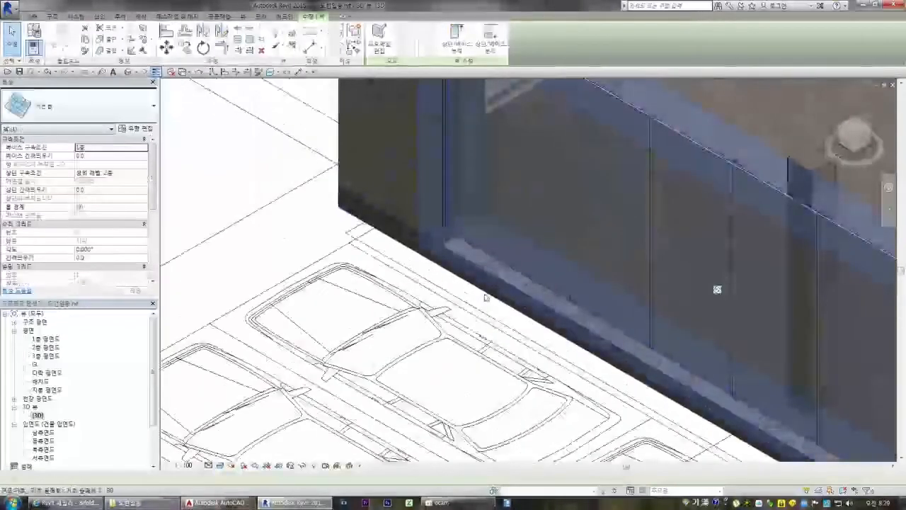
pyautogui.click(502, 320)
pyautogui.scroll(-5, 361, 315)
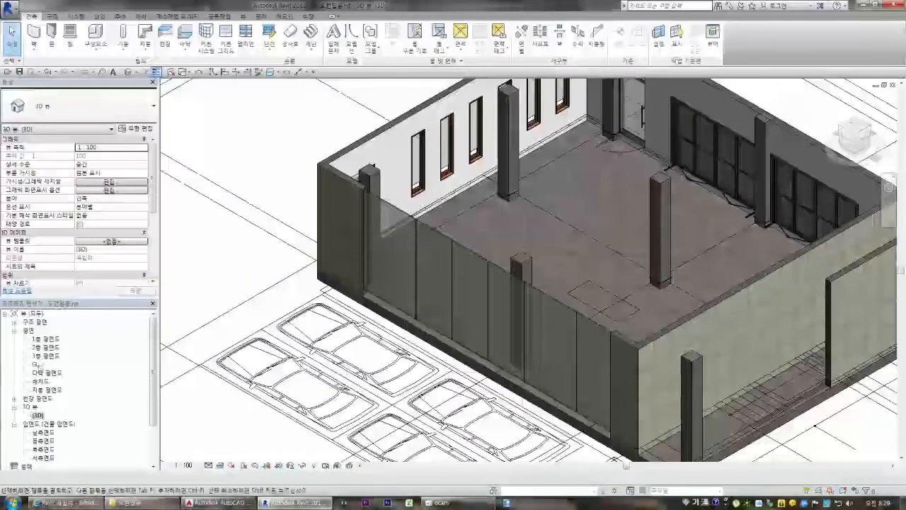
# Step: In the GL floor plan, try to set the top constraint of the left exterior window wall to level 1층
pyautogui.doubleClick(35, 365)
pyautogui.scroll(-3, 397, 364)
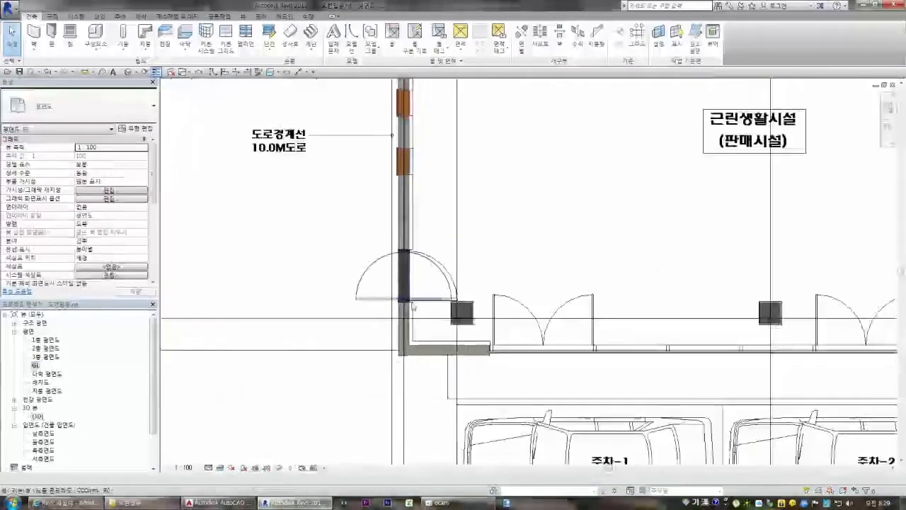
pyautogui.click(418, 356)
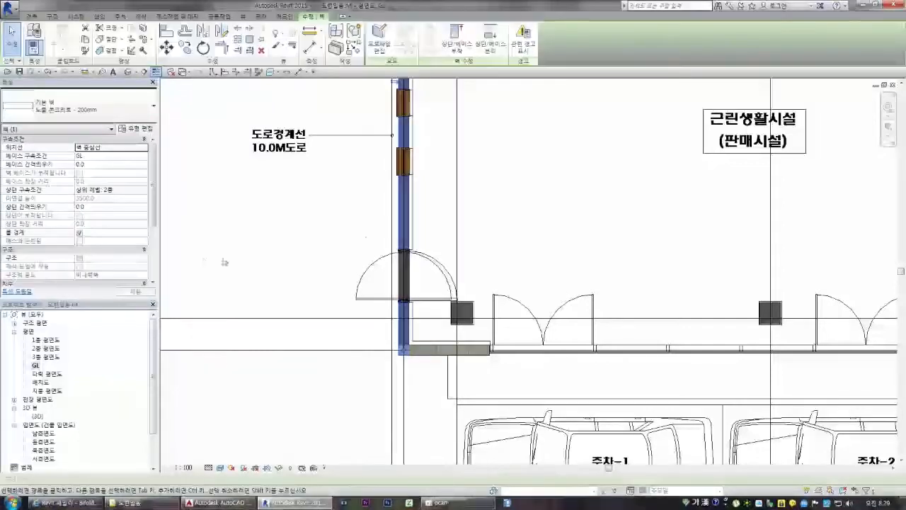
pyautogui.click(142, 192)
pyautogui.click(110, 214)
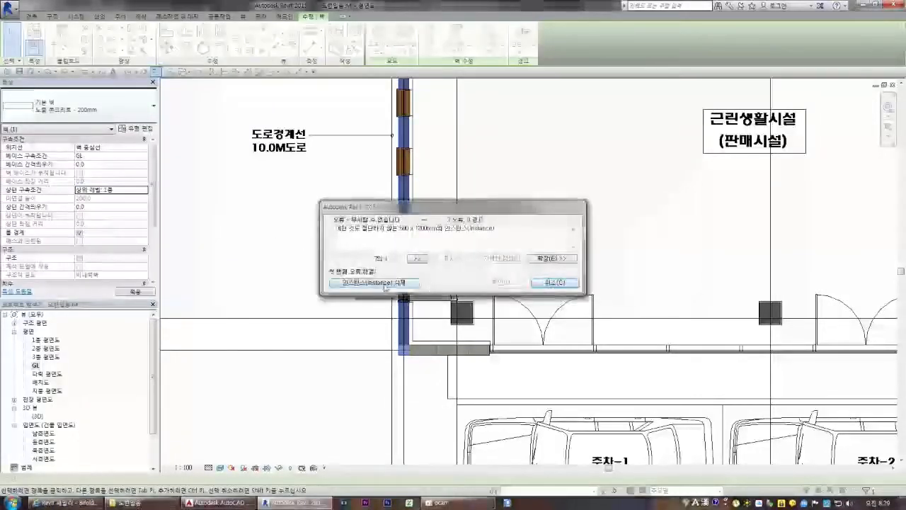
pyautogui.click(552, 283)
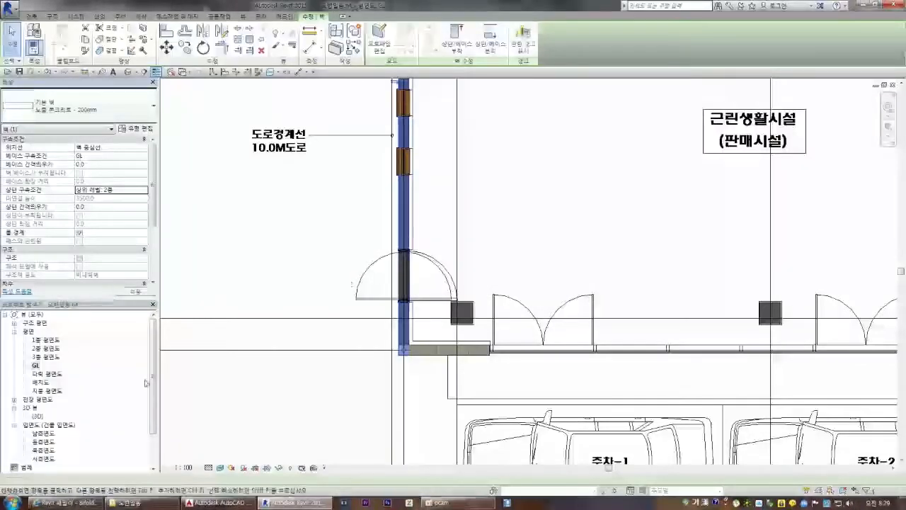
# Step: Return to the 3D view and inspect the low concrete wall along the left exterior window wall
pyautogui.doubleClick(37, 416)
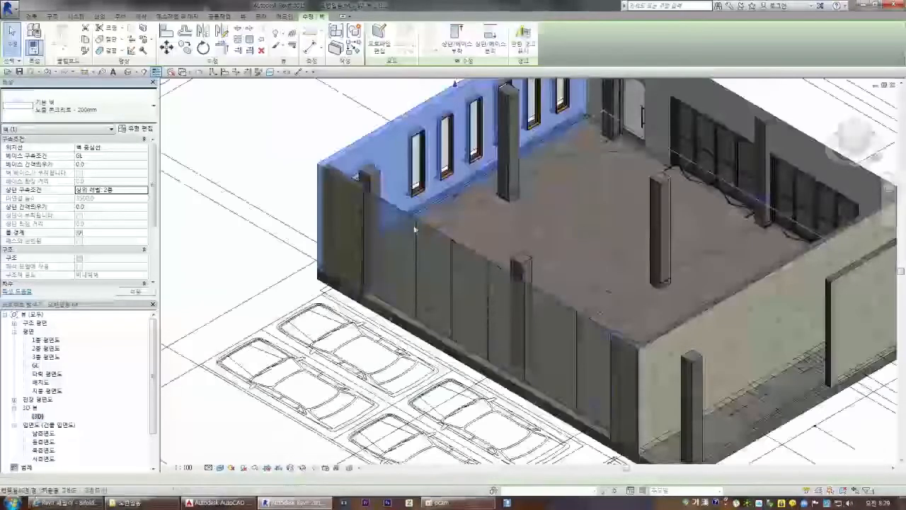
pyautogui.click(473, 203)
pyautogui.click(458, 201)
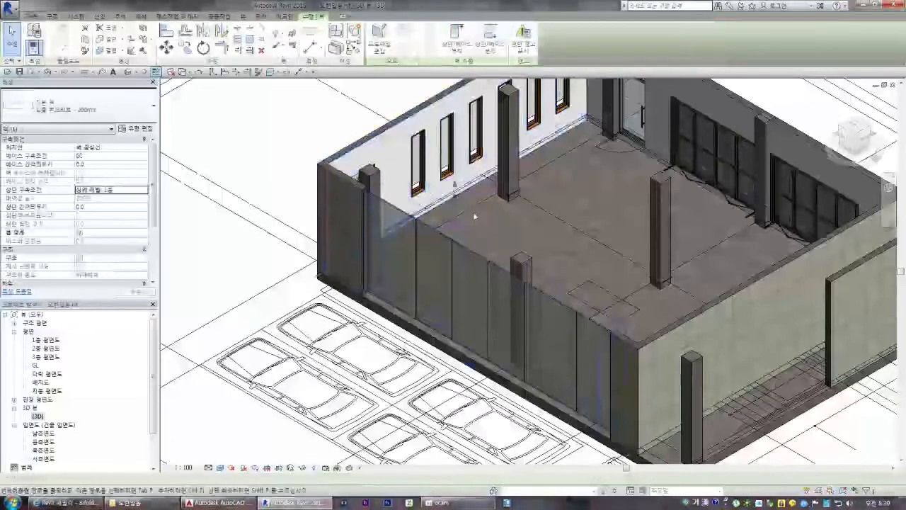
pyautogui.press('Escape')
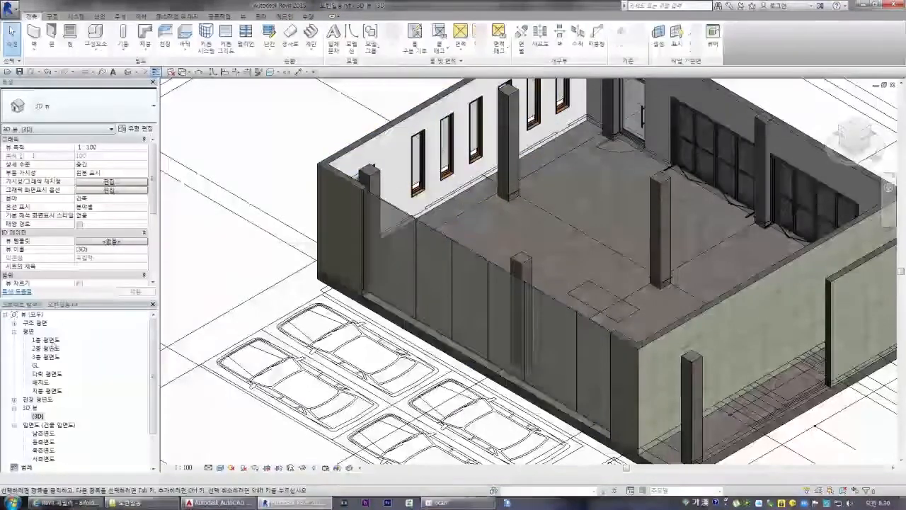
# Step: In the GL floor plan, draw a 노출 콘크리트 - 200mm wall from GL up to level 1층 beneath the front curtain wall
pyautogui.doubleClick(56, 341)
pyautogui.doubleClick(35, 365)
pyautogui.scroll(-3, 286, 285)
pyautogui.scroll(6, 375, 329)
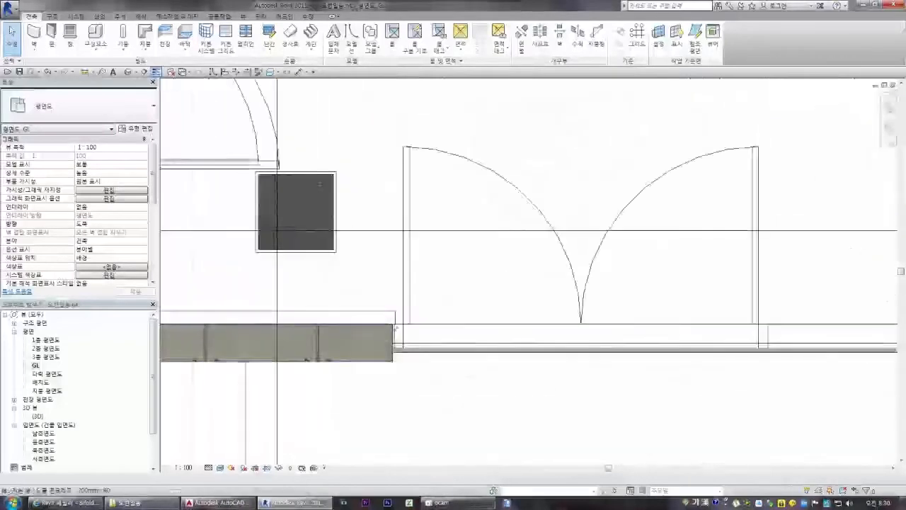
pyautogui.click(33, 32)
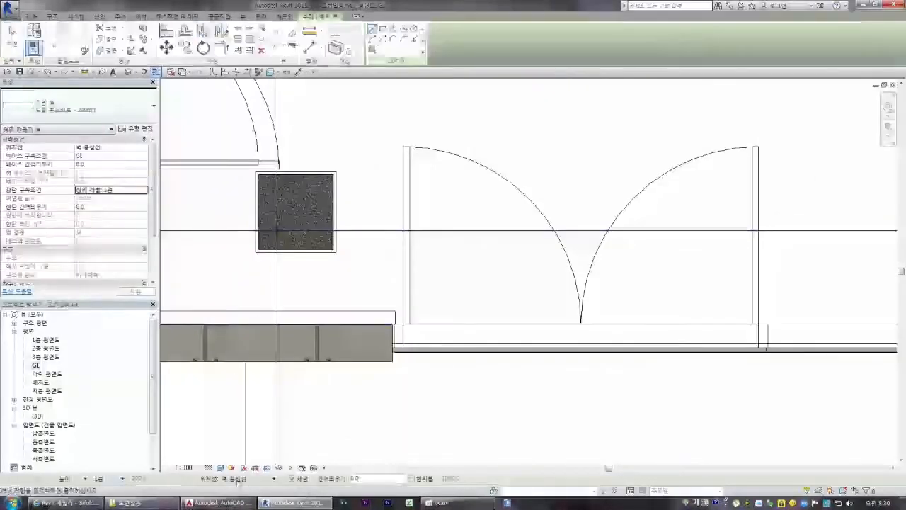
pyautogui.click(394, 341)
pyautogui.scroll(-2, 350, 353)
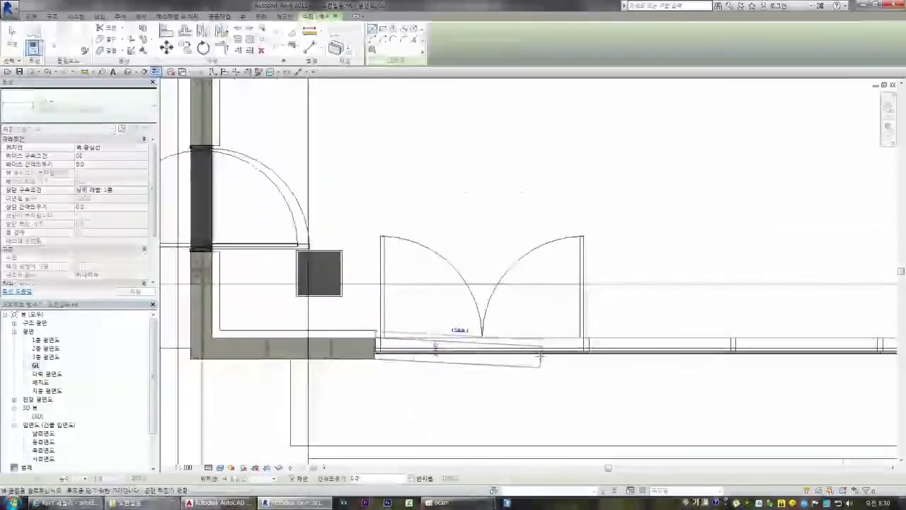
pyautogui.scroll(-3, 435, 347)
pyautogui.scroll(4, 544, 248)
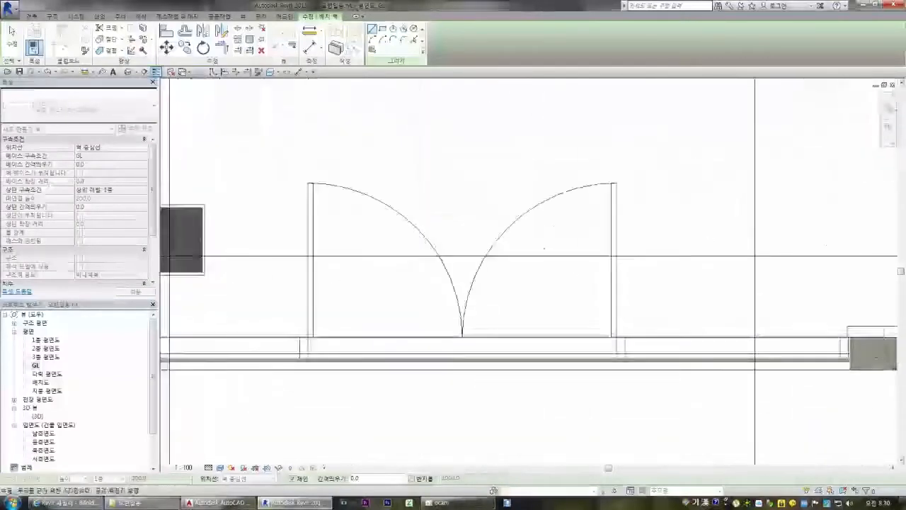
pyautogui.scroll(2, 878, 358)
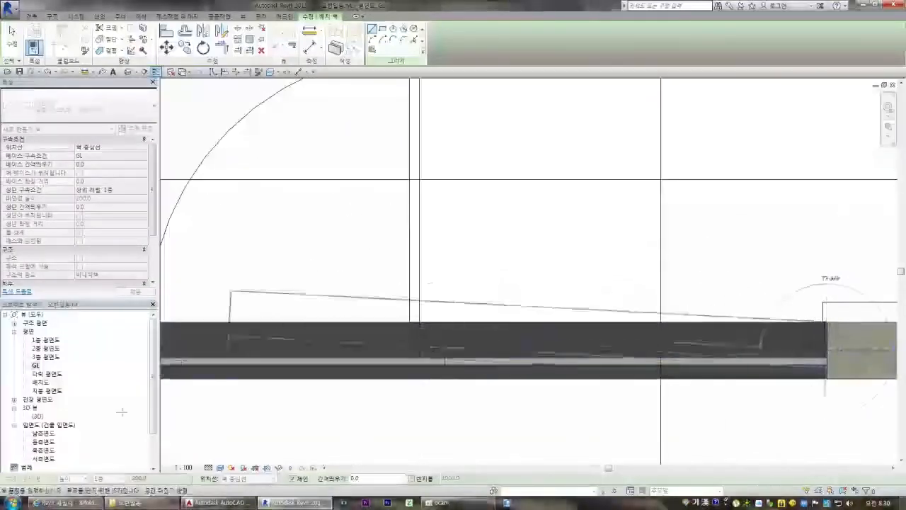
pyautogui.press('Escape')
pyautogui.press('Escape')
# Step: Check the low concrete wall under the front curtain wall in the 3D view and the GL floor plan
pyautogui.doubleClick(37, 417)
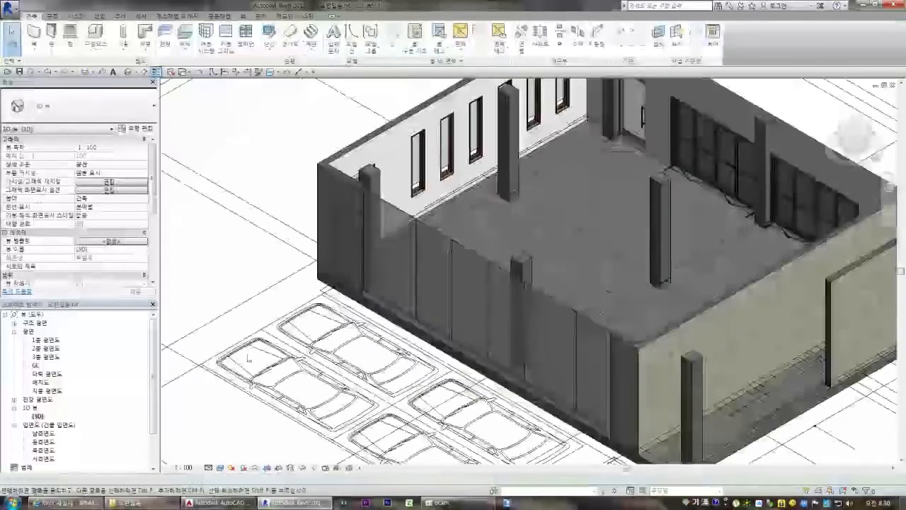
pyautogui.scroll(4, 390, 321)
pyautogui.click(413, 301)
pyautogui.doubleClick(33, 366)
pyautogui.scroll(-3, 408, 350)
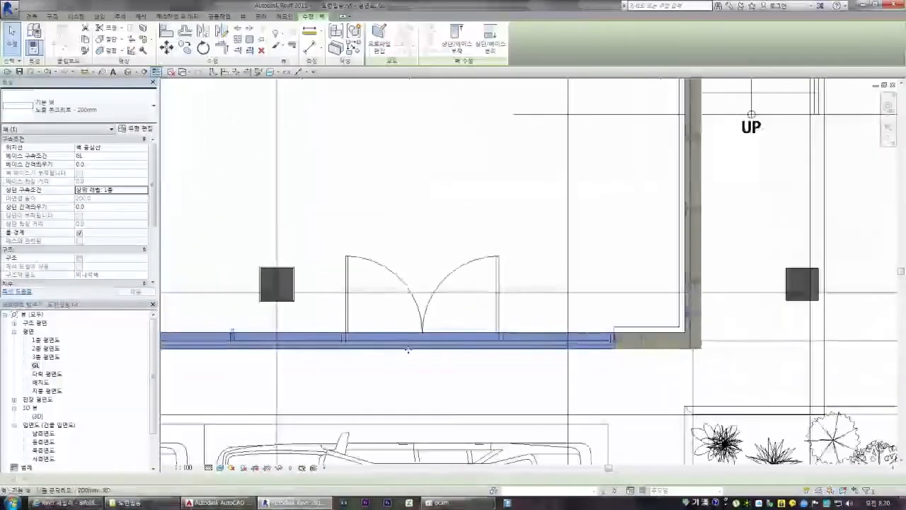
pyautogui.doubleClick(37, 416)
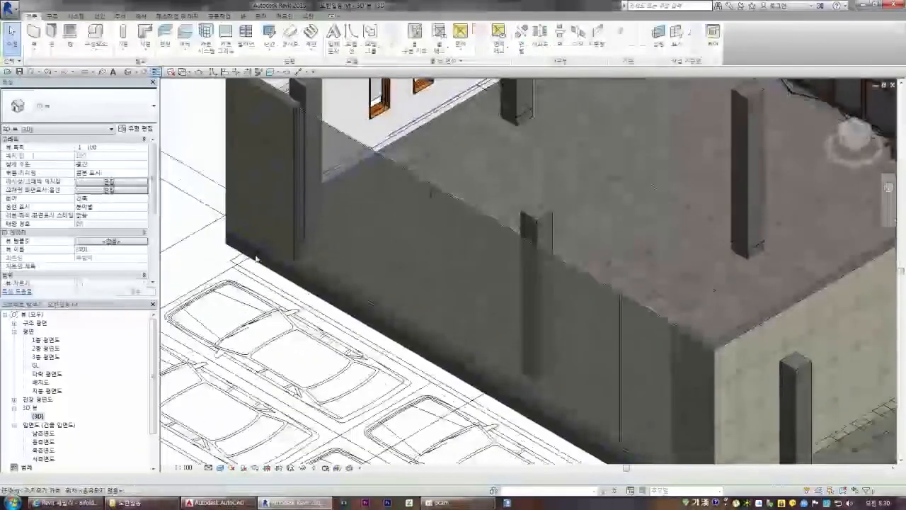
# Step: Open the 남측면도 elevation and display it with a shaded visual style
pyautogui.doubleClick(42, 433)
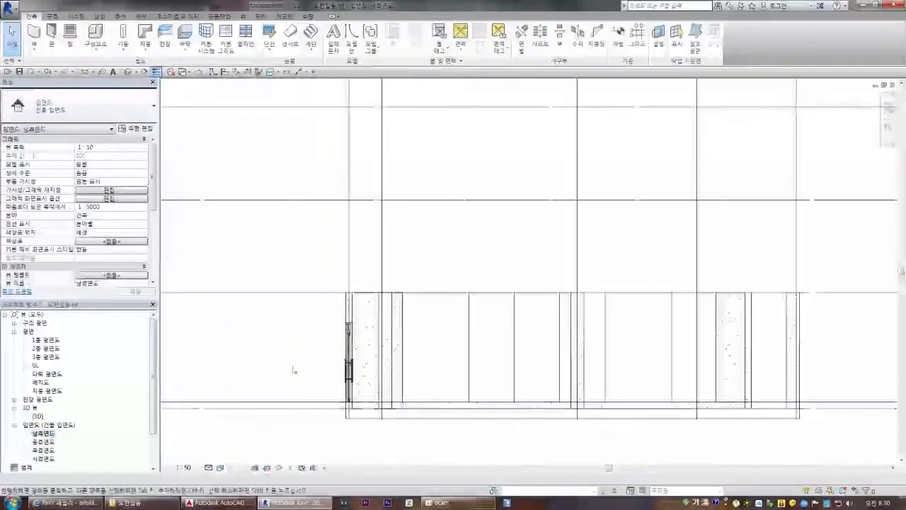
pyautogui.click(220, 467)
pyautogui.click(239, 447)
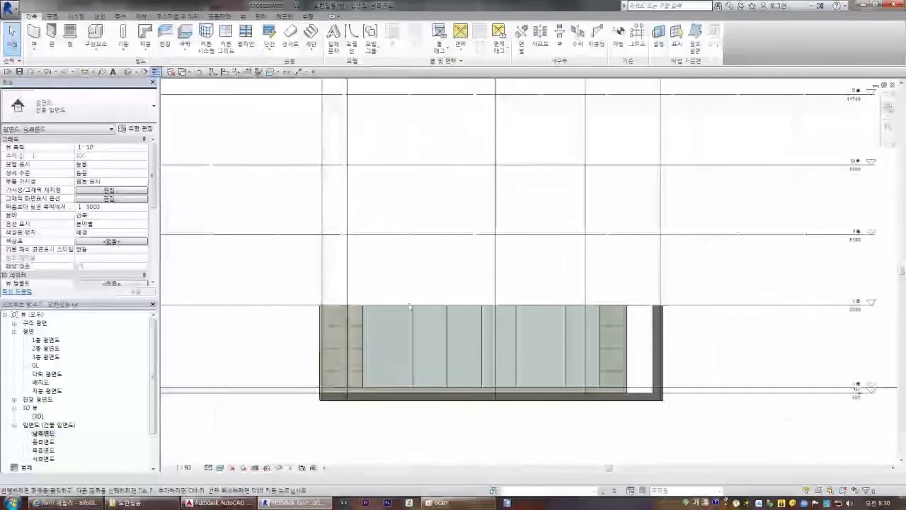
pyautogui.scroll(3, 423, 339)
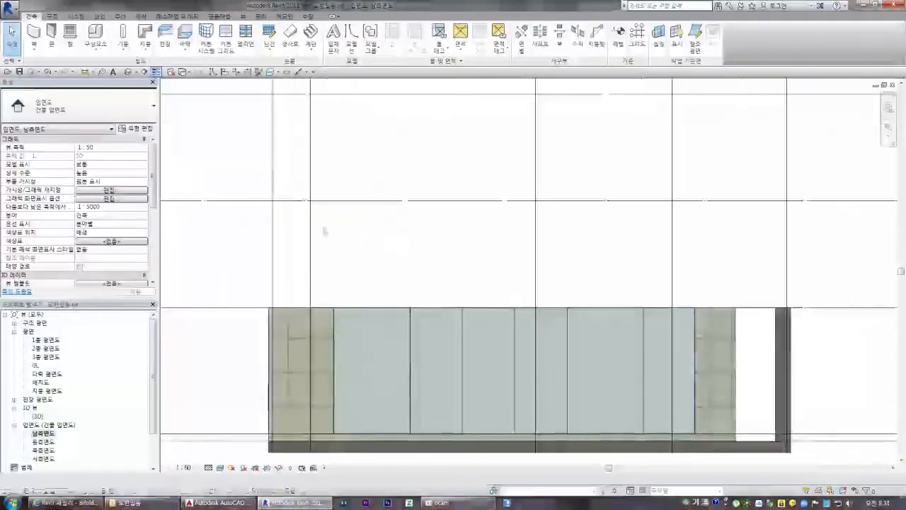
# Step: Add two horizontal grid lines across the upper curtain wall and two vertical grid lines splitting the 2000 mm bays into 1000 mm panels
pyautogui.click(226, 46)
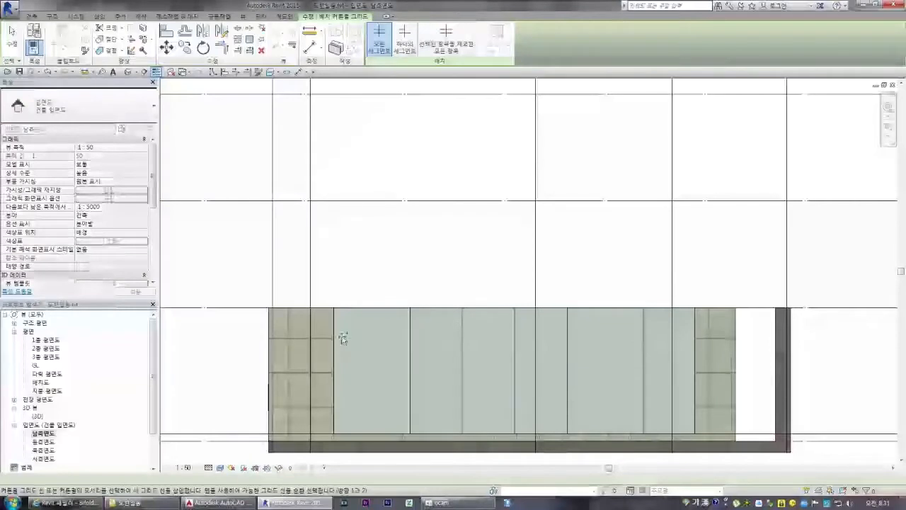
pyautogui.click(334, 353)
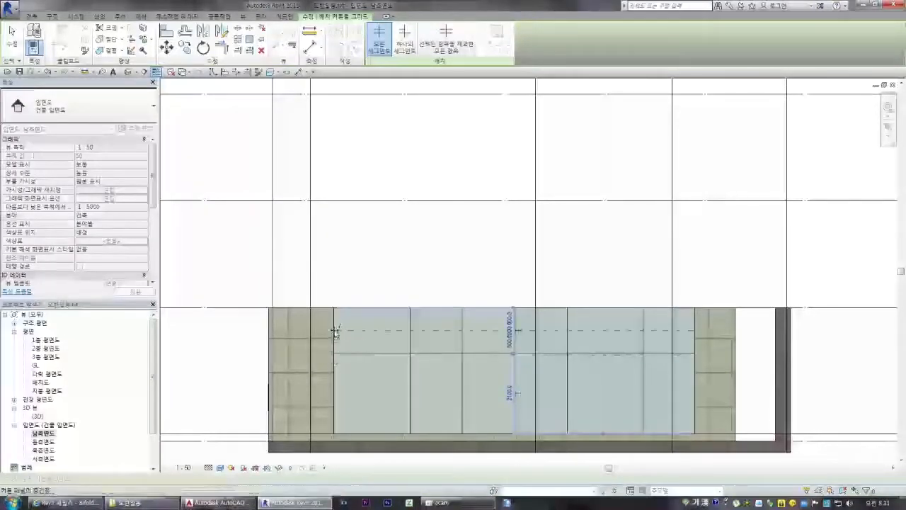
pyautogui.click(337, 331)
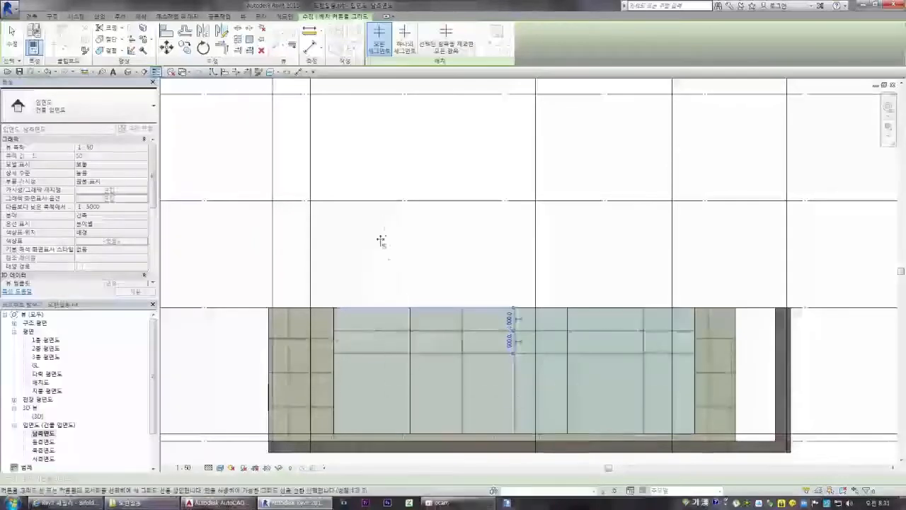
pyautogui.click(372, 311)
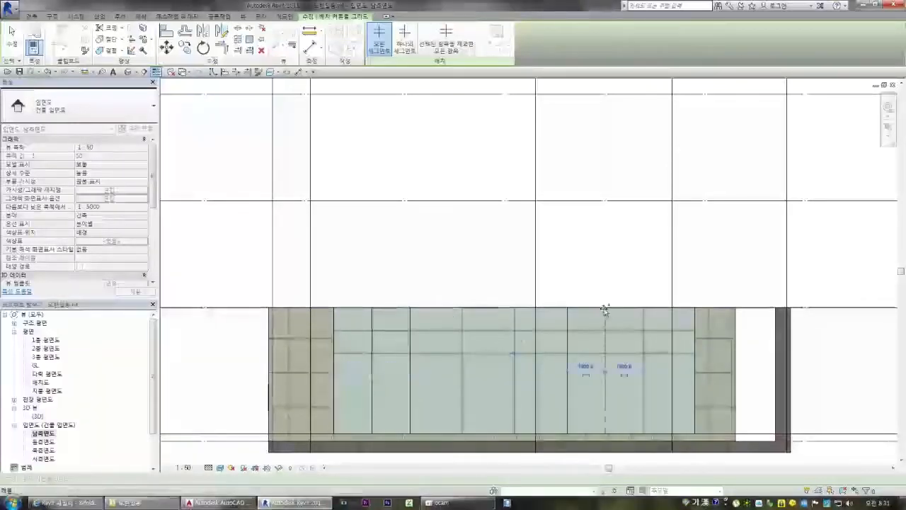
pyautogui.click(606, 310)
pyautogui.press('Escape')
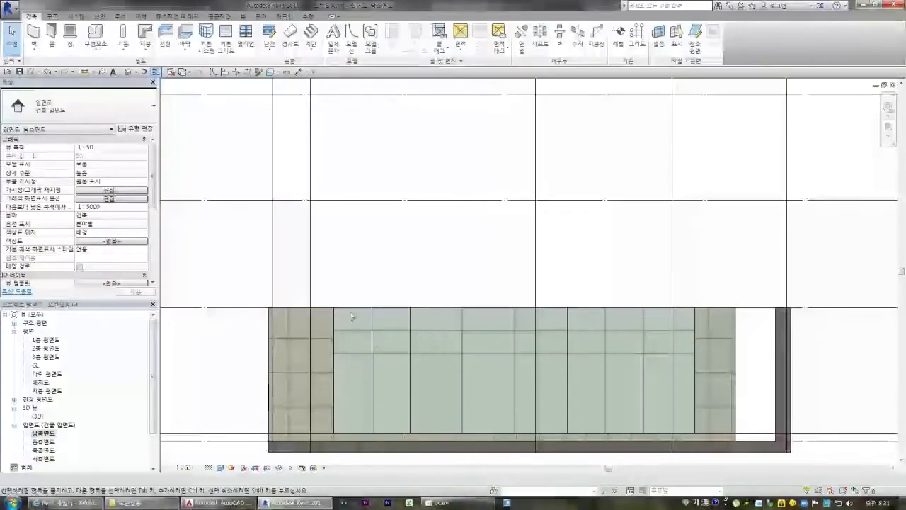
# Step: Remove the segment of the first added vertical grid line that lies between the two horizontal grid lines
pyautogui.click(373, 345)
pyautogui.click(386, 40)
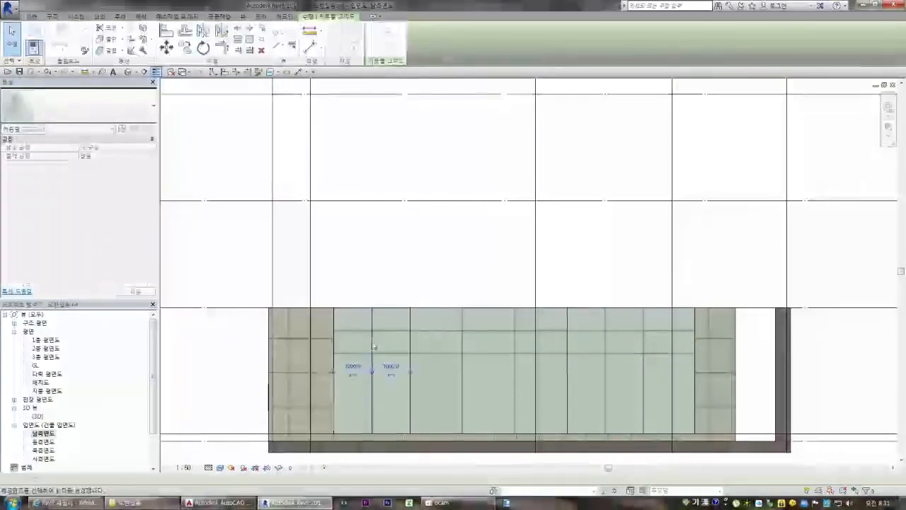
pyautogui.click(375, 315)
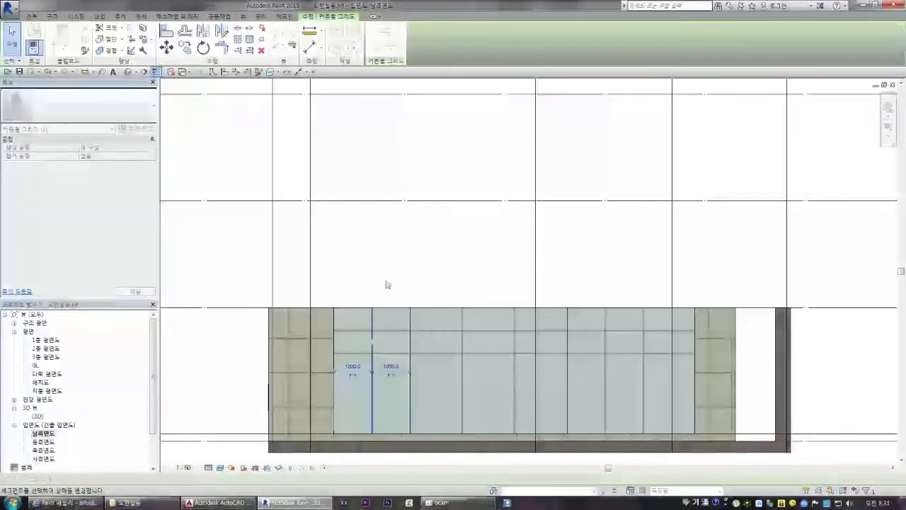
pyautogui.press('Escape')
pyautogui.press('Escape')
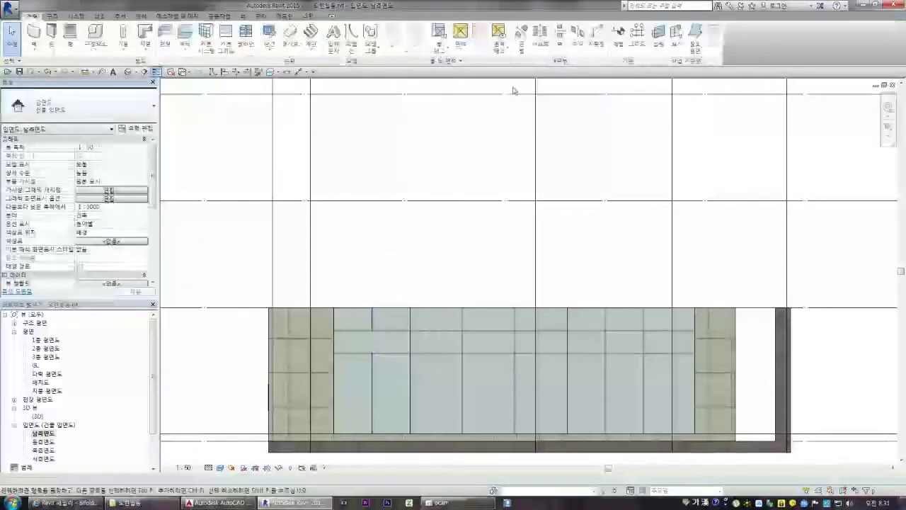
# Step: Try Add/Remove Segments on the two added vertical grid lines of the front curtain wall
pyautogui.click(373, 318)
pyautogui.press('Escape')
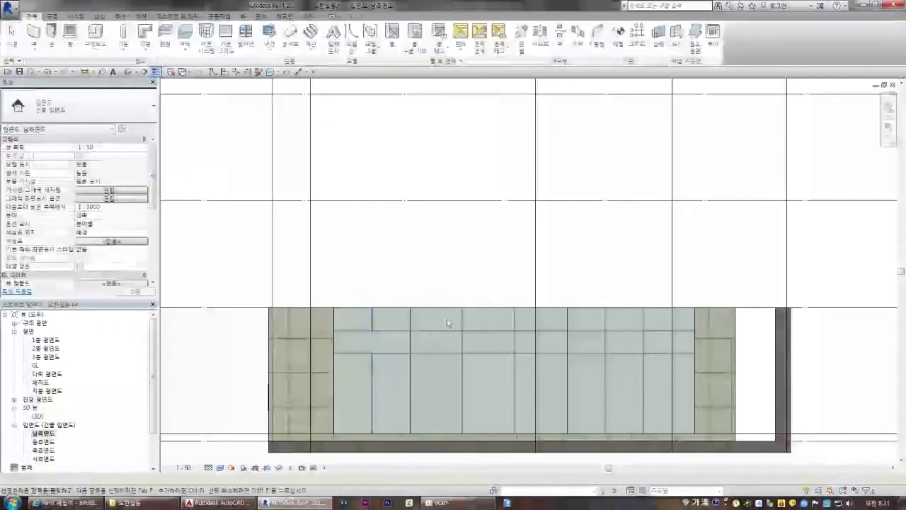
pyautogui.click(372, 324)
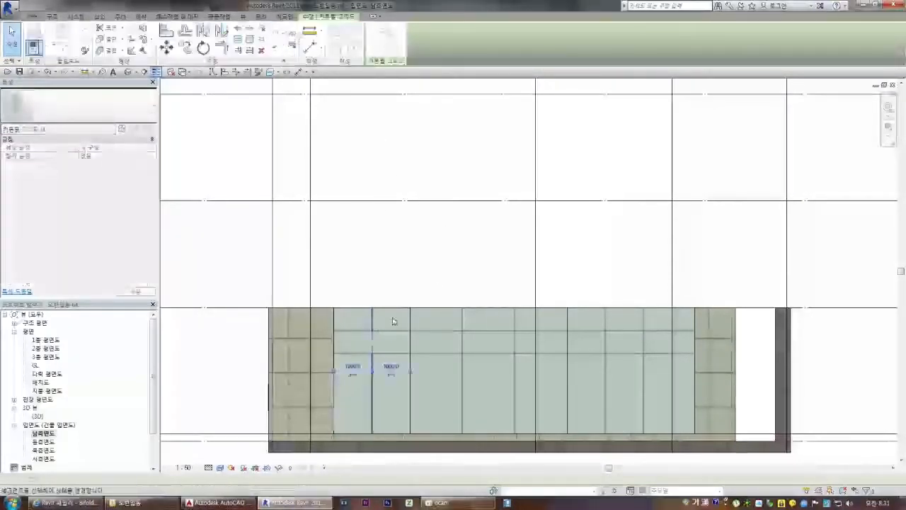
pyautogui.press('Escape')
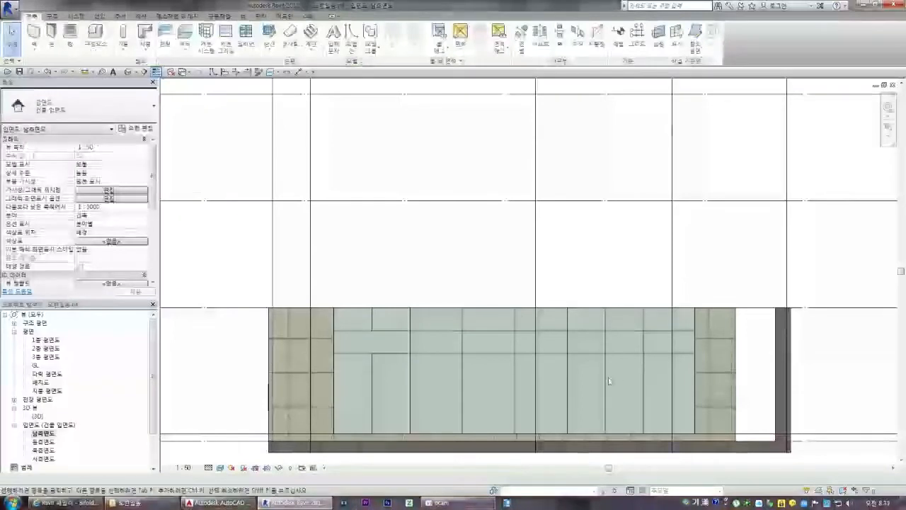
pyautogui.click(605, 345)
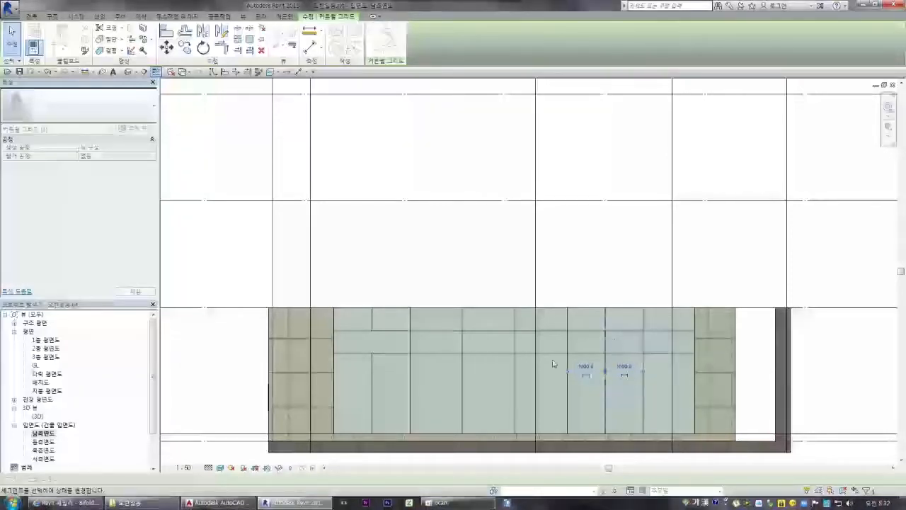
pyautogui.click(593, 347)
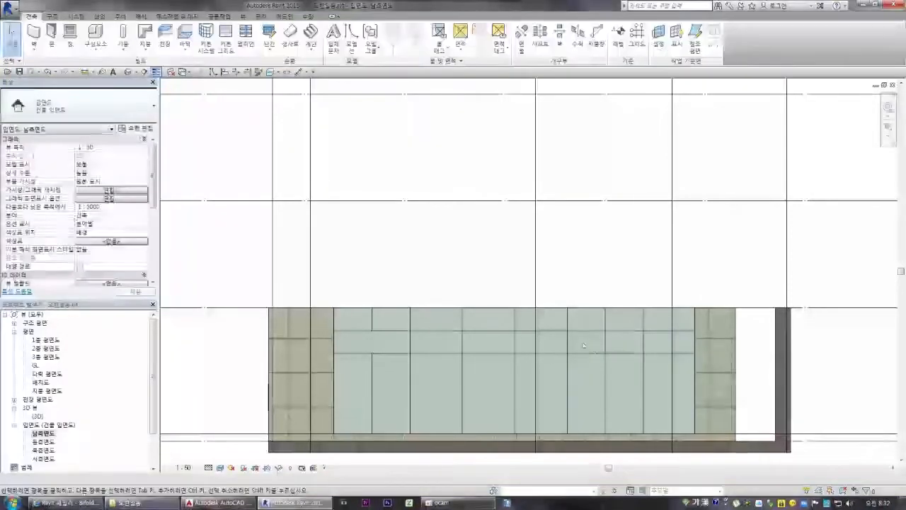
pyautogui.click(372, 319)
pyautogui.click(385, 39)
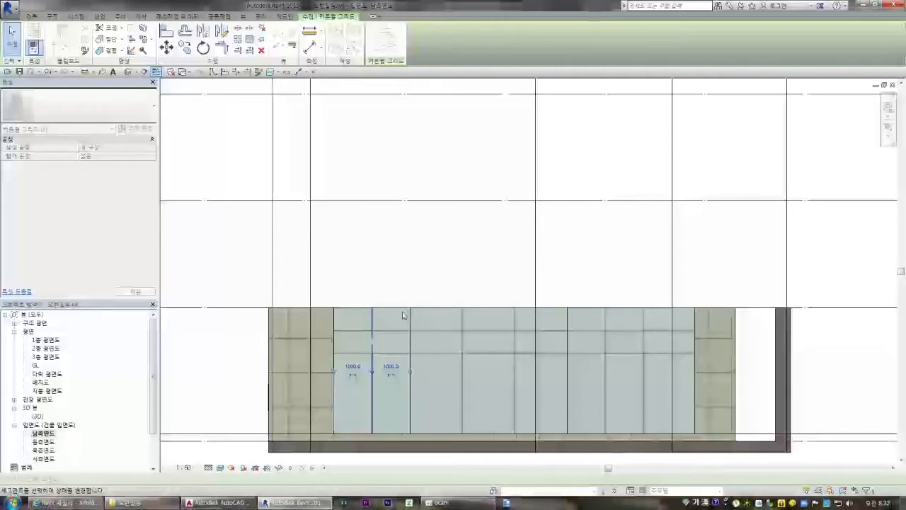
pyautogui.press('Escape')
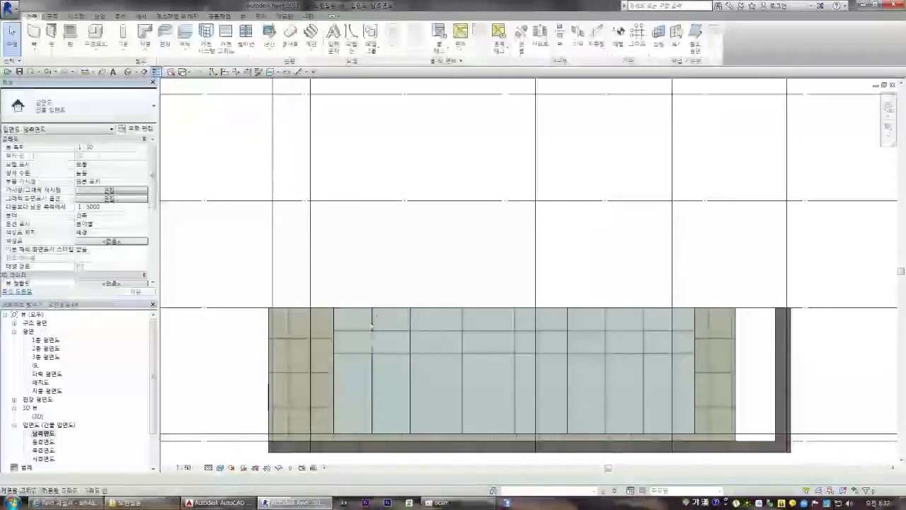
# Step: Repeat the Add/Remove Segments command on each of the two added vertical grid lines in the elevation
pyautogui.click(373, 336)
pyautogui.rightClick(374, 319)
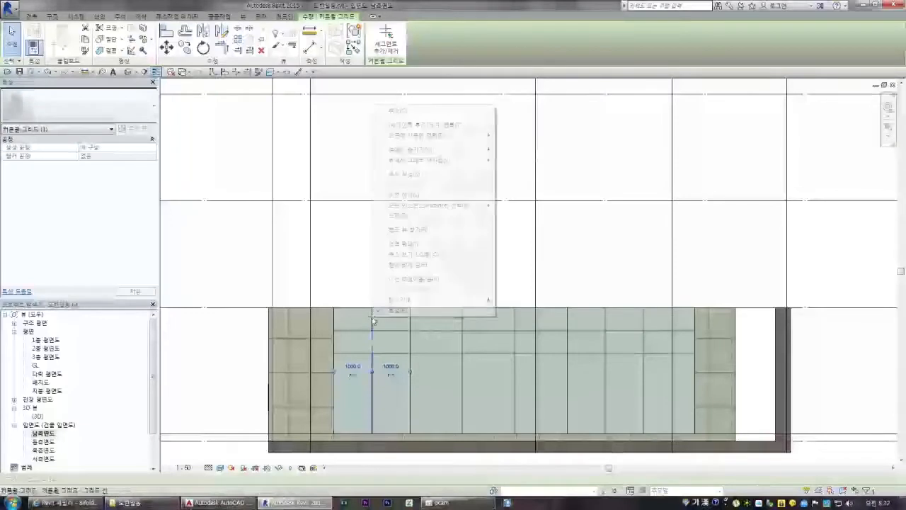
pyautogui.click(446, 125)
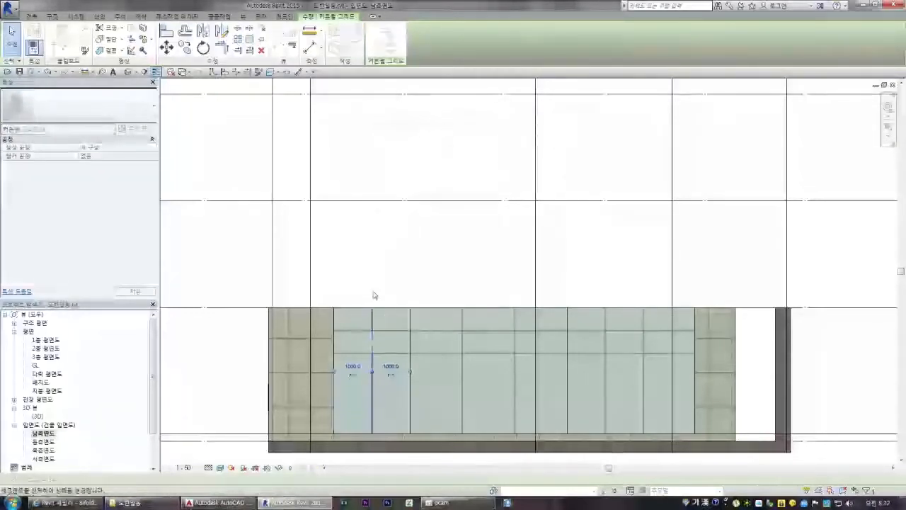
pyautogui.press('Escape')
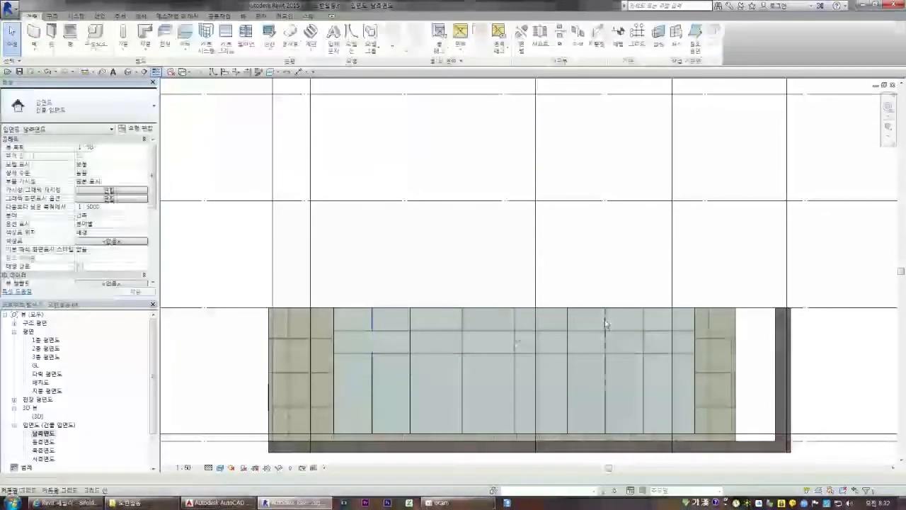
pyautogui.click(606, 325)
pyautogui.rightClick(605, 322)
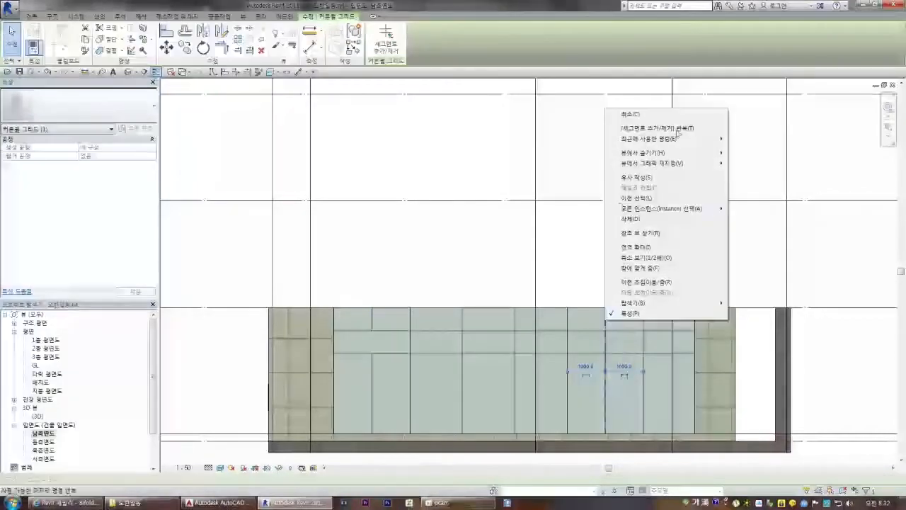
pyautogui.click(678, 128)
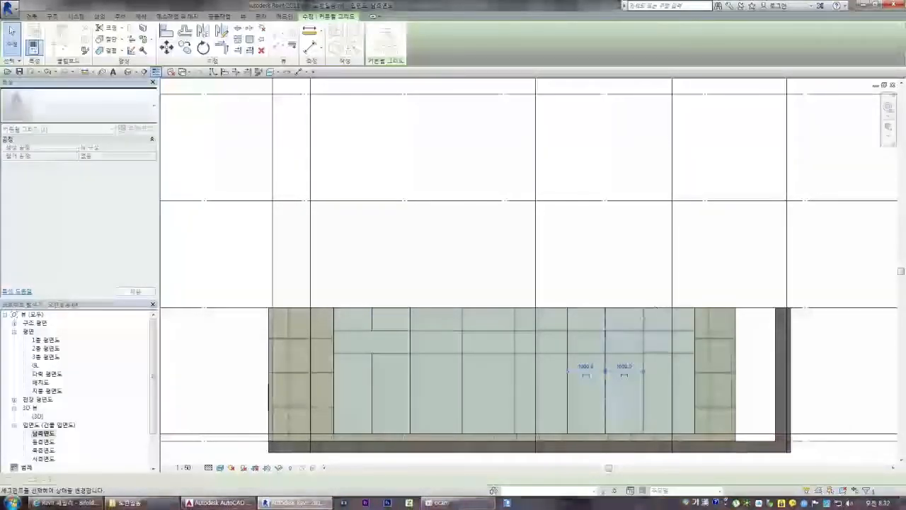
pyautogui.press('Escape')
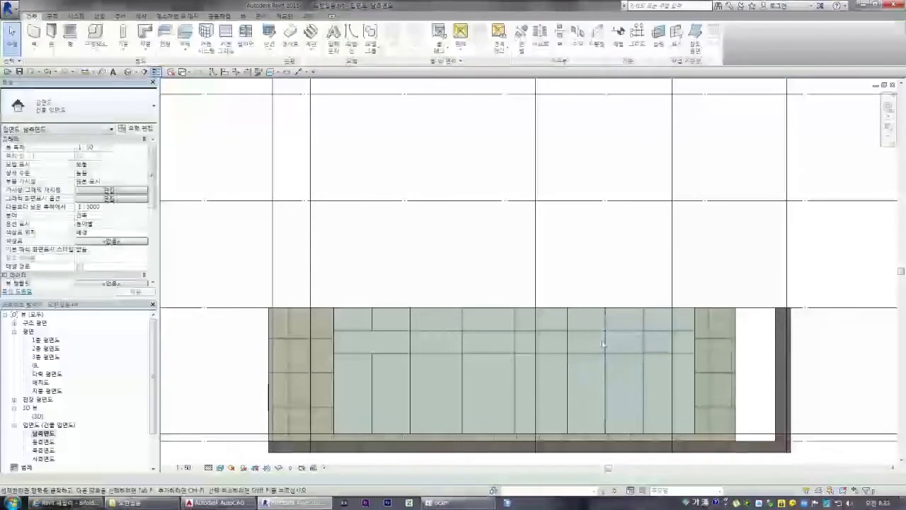
# Step: Open the {3D} view and remove the segment above the upper horizontal grid line from the first added vertical grid line
pyautogui.doubleClick(37, 417)
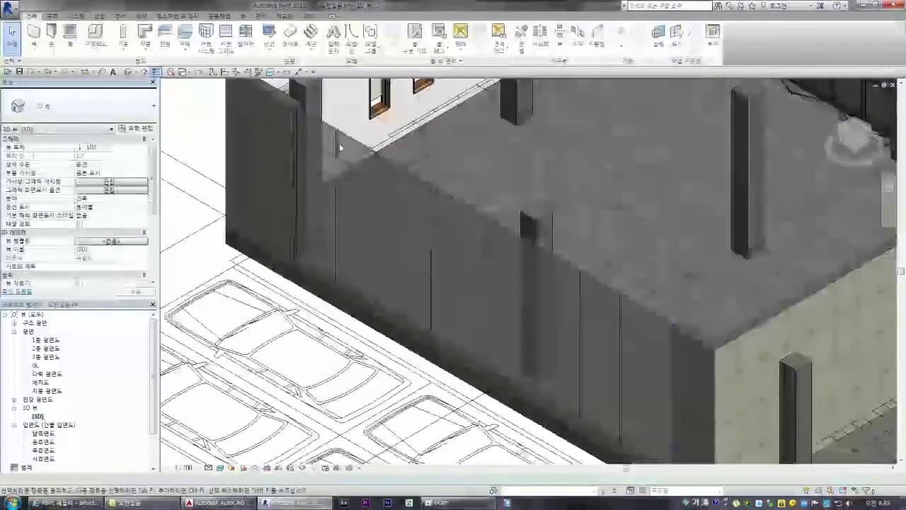
pyautogui.click(384, 50)
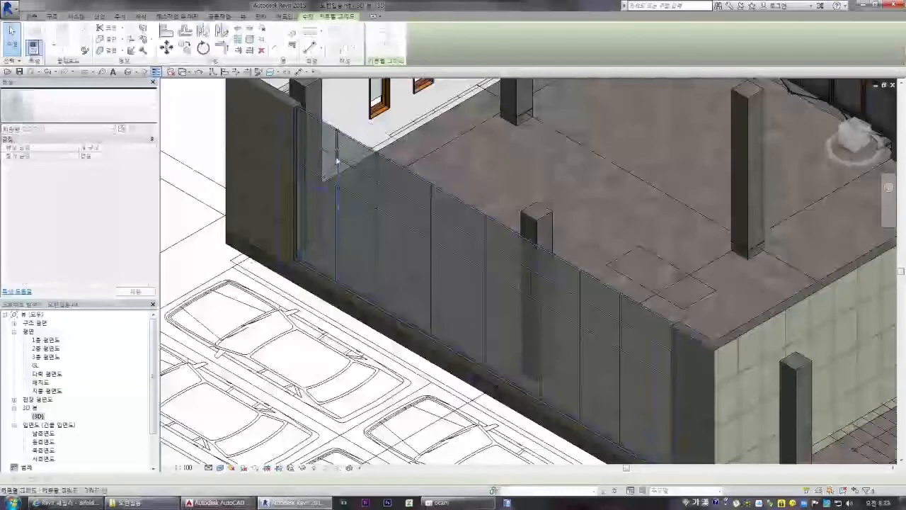
pyautogui.click(337, 157)
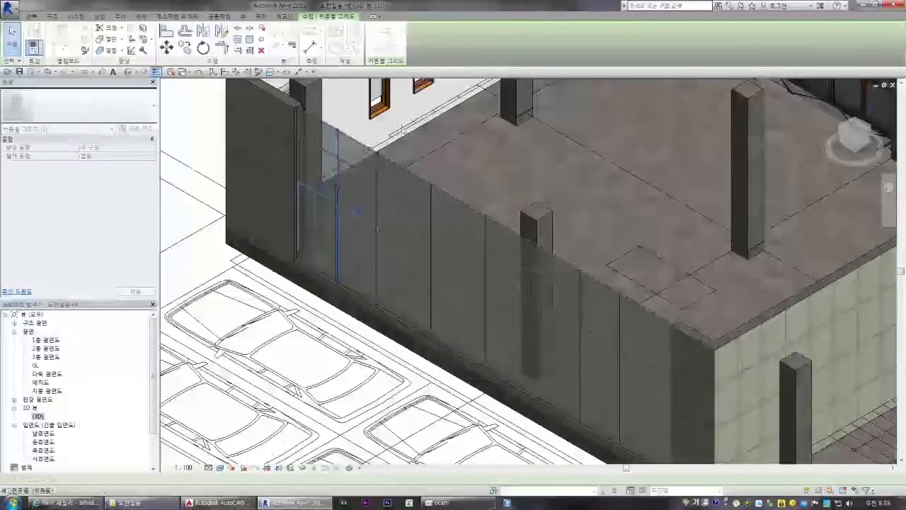
pyautogui.press('Escape')
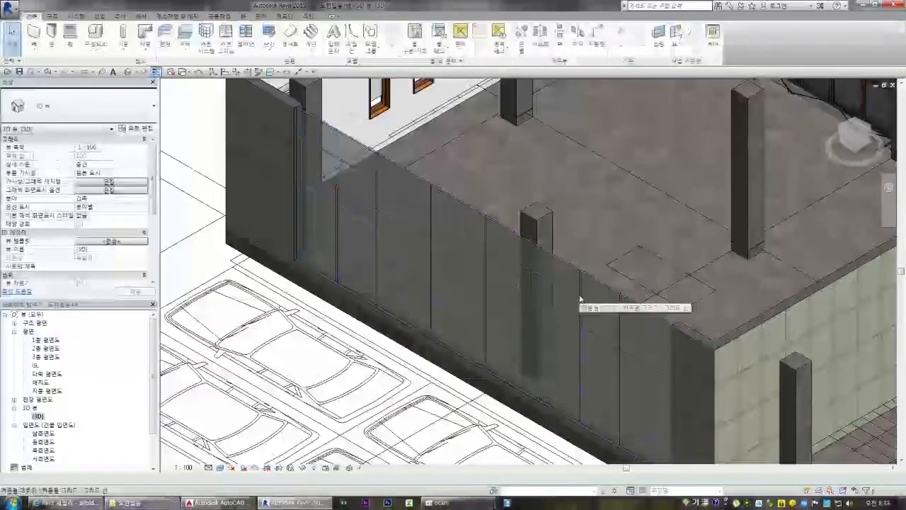
# Step: Remove the segment above the upper horizontal grid line from the second added vertical grid line of the front curtain wall
pyautogui.click(580, 296)
pyautogui.click(385, 44)
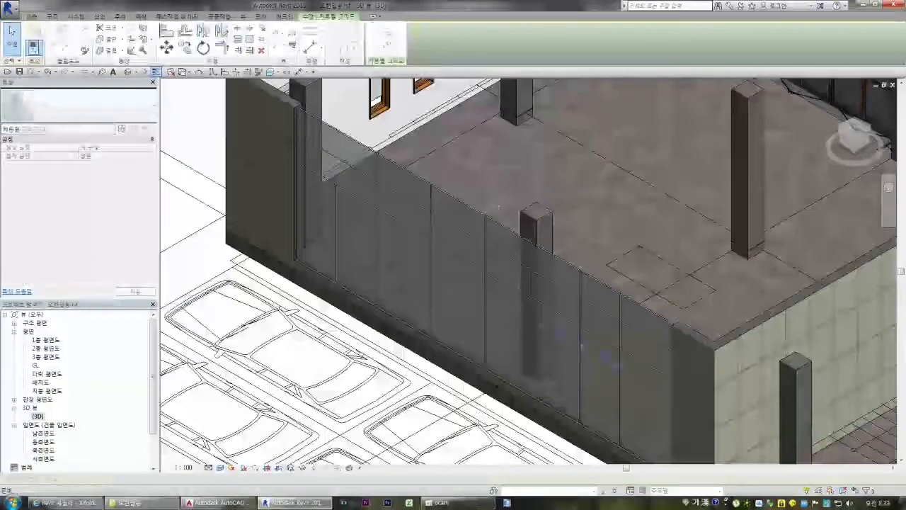
pyautogui.click(580, 287)
pyautogui.click(581, 313)
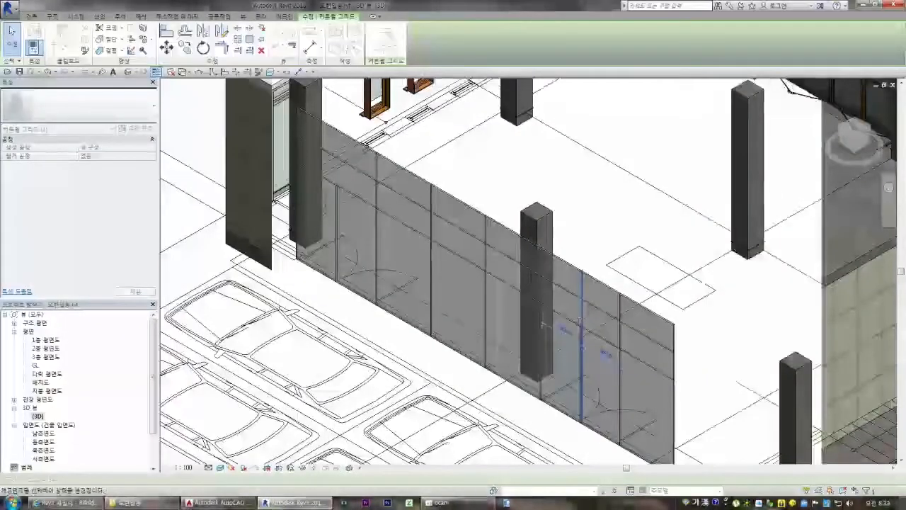
pyautogui.press('Escape')
pyautogui.press('Escape')
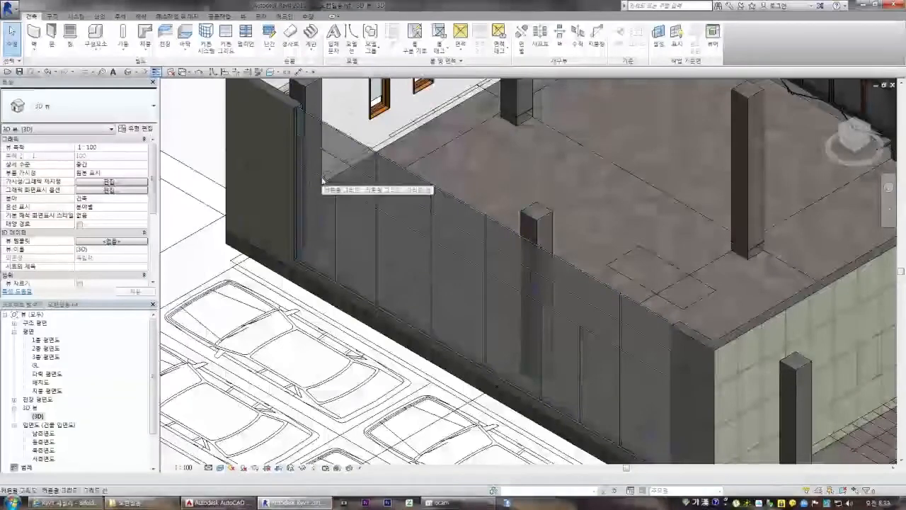
# Step: Place 50 x 150mm rectangular mullions along both horizontal grid lines and the first full-height vertical grid line of the front curtain wall
pyautogui.click(337, 210)
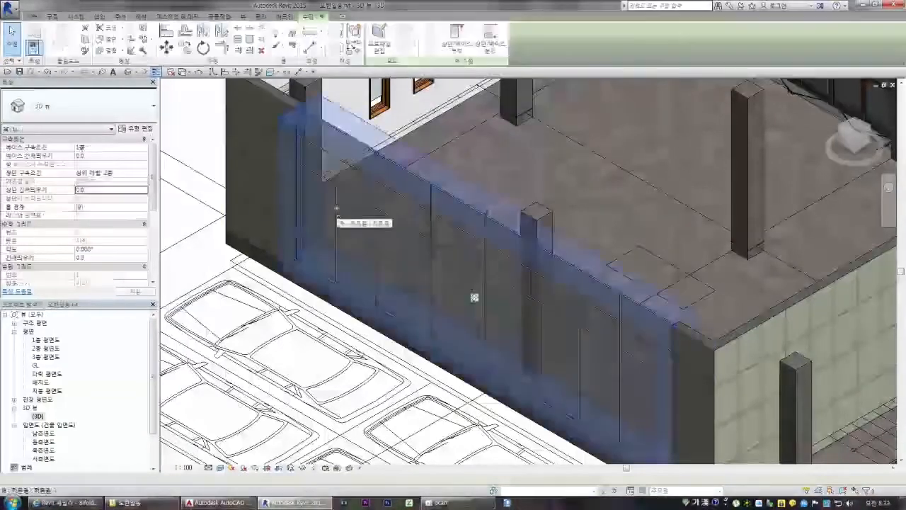
pyautogui.scroll(4, 337, 210)
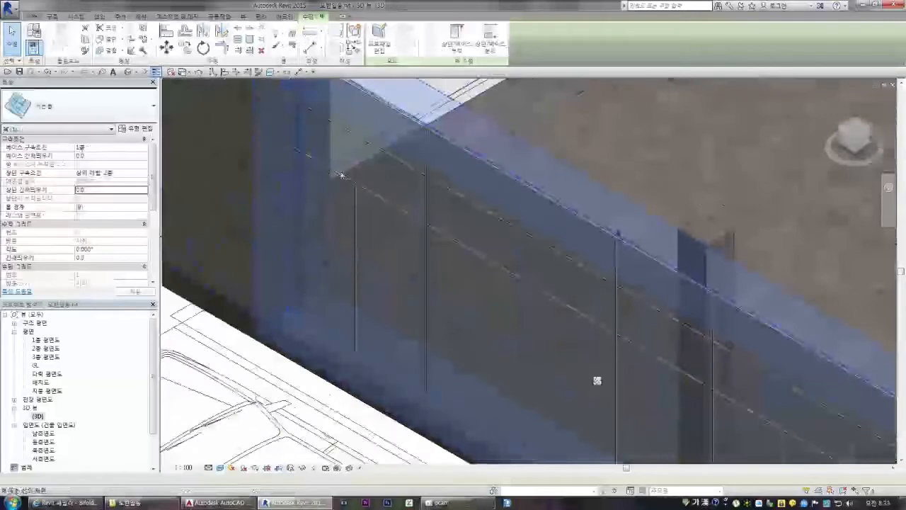
pyautogui.press('Escape')
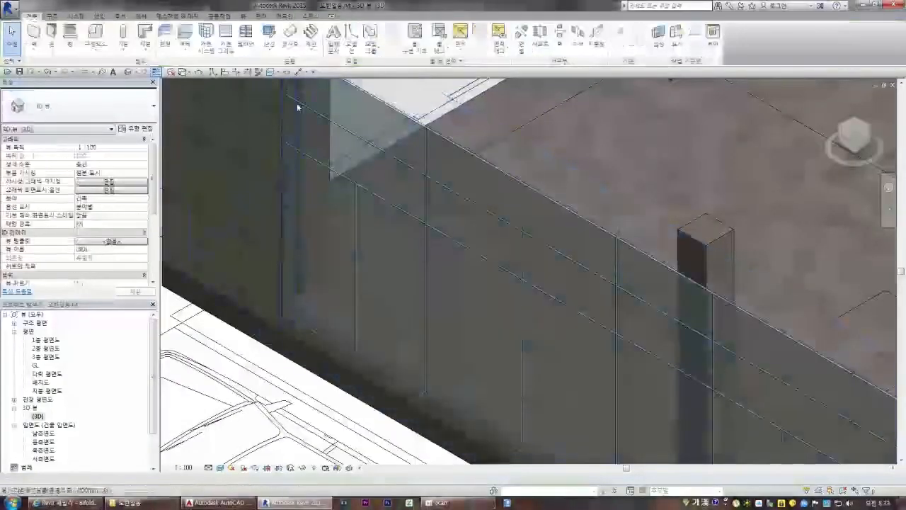
pyautogui.click(398, 111)
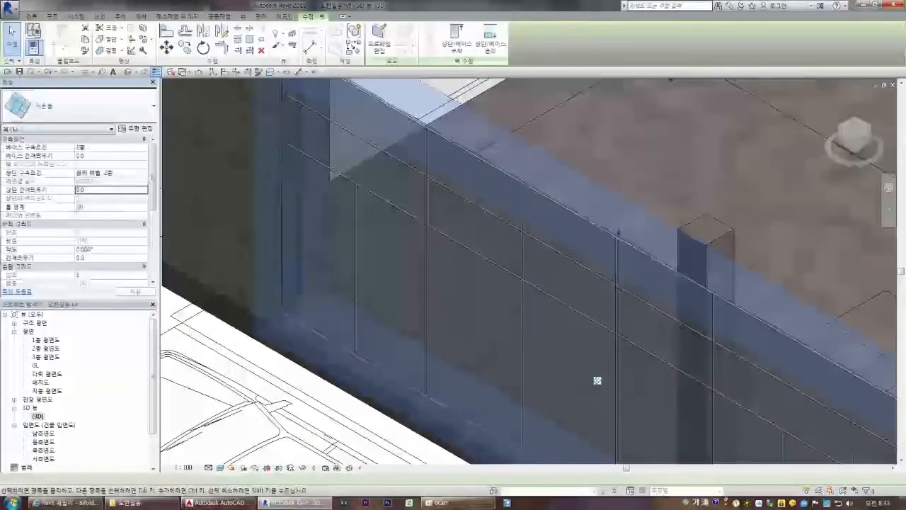
pyautogui.click(31, 16)
pyautogui.click(248, 44)
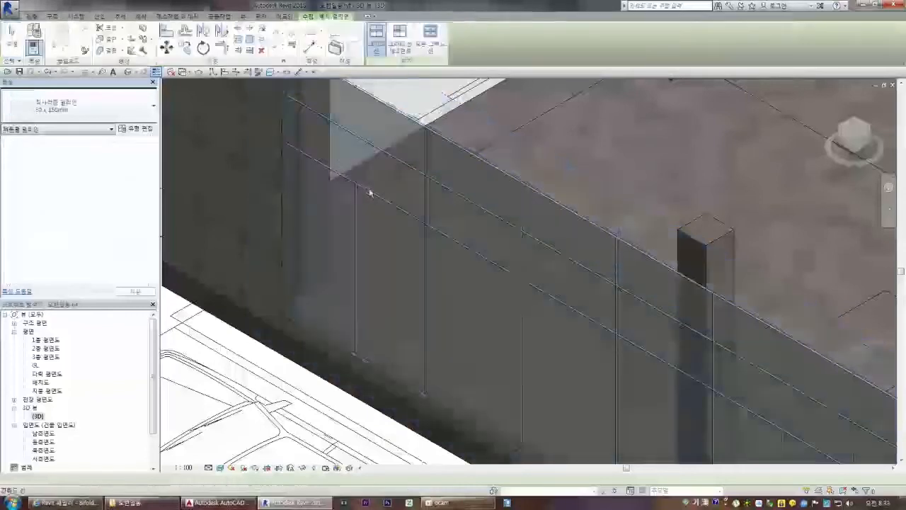
pyautogui.click(366, 191)
pyautogui.click(418, 172)
pyautogui.click(428, 197)
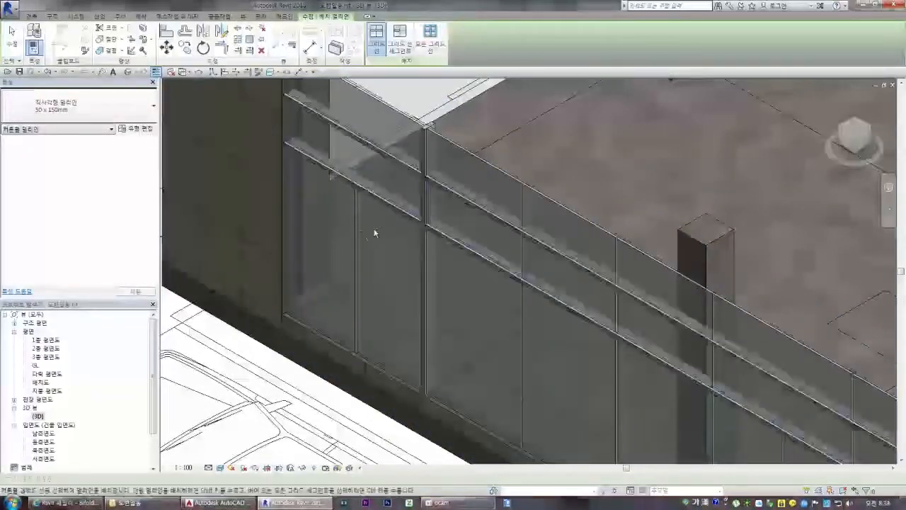
# Step: Add 50 x 150mm rectangular mullions along the remaining full-height vertical grid lines of the front curtain wall
pyautogui.scroll(-2, 460, 199)
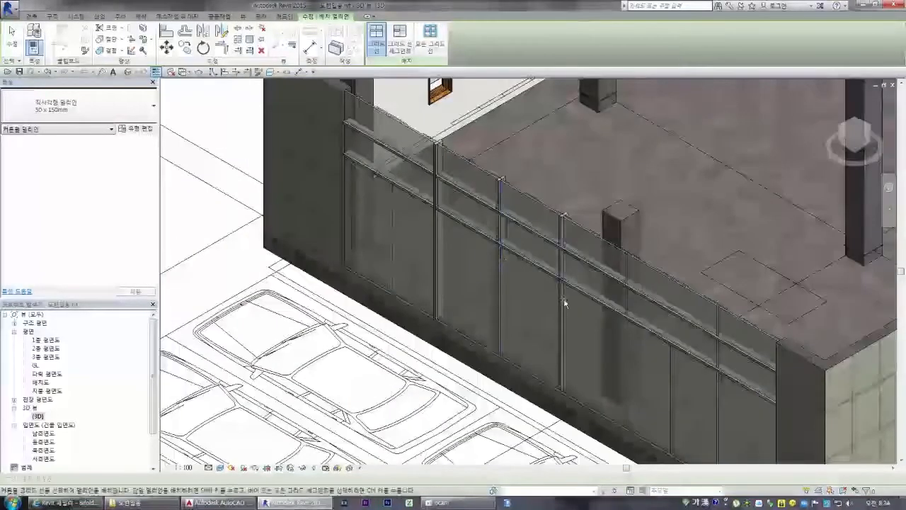
pyautogui.click(626, 364)
pyautogui.click(717, 394)
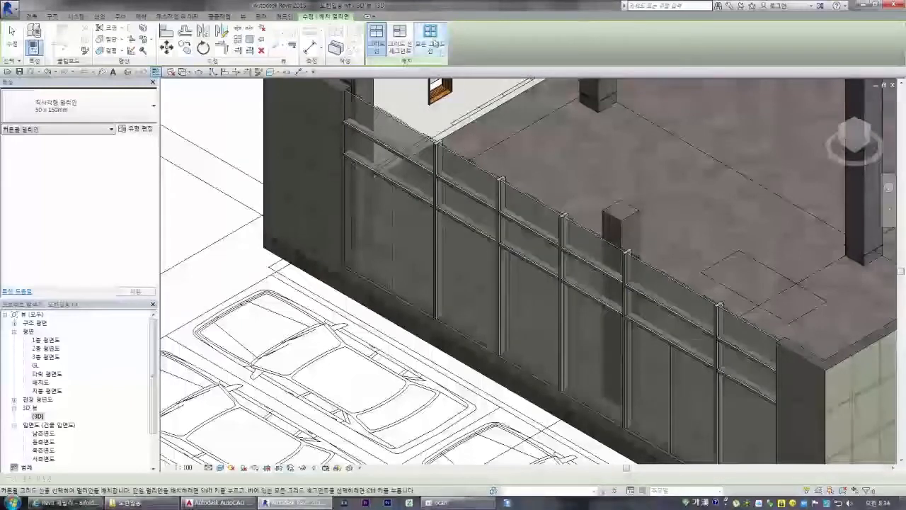
pyautogui.press('Escape')
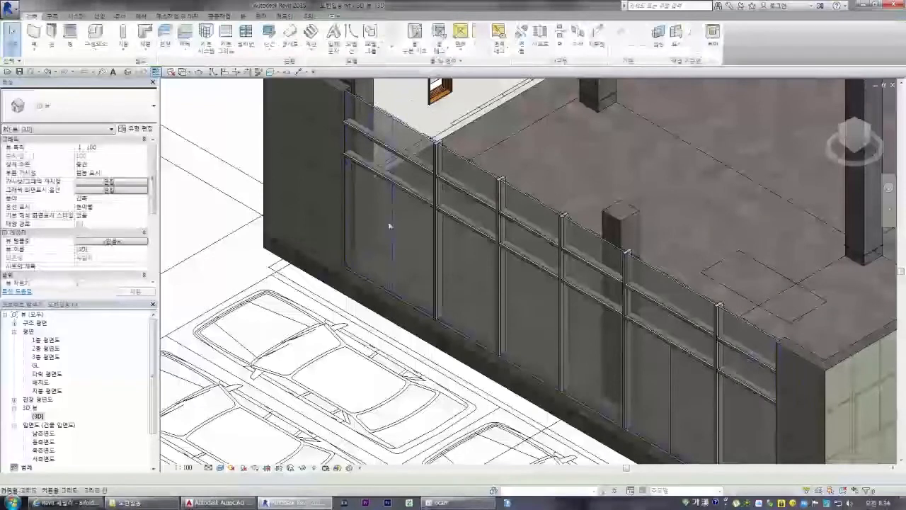
# Step: Look through the available door types and wall types for one usable as a door in the curtain wall
pyautogui.click(388, 221)
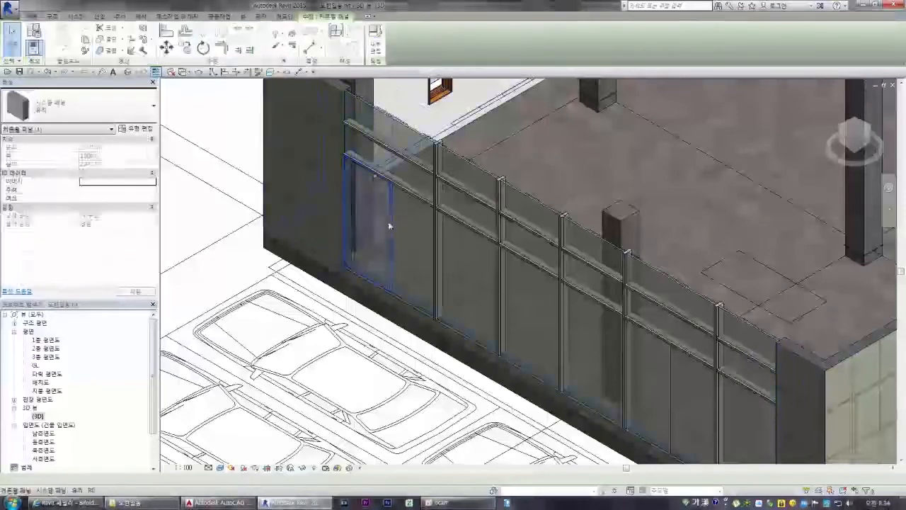
pyautogui.click(106, 107)
pyautogui.scroll(-5, 110, 240)
pyautogui.scroll(-5, 106, 266)
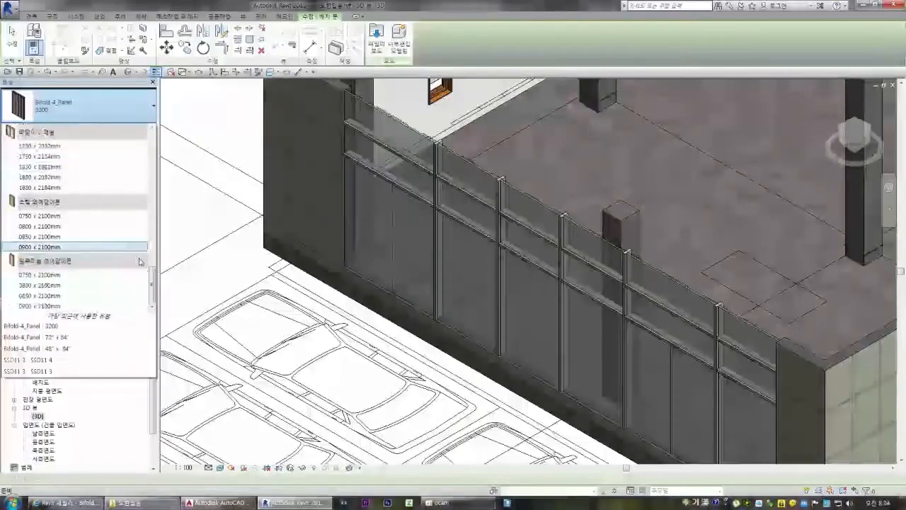
pyautogui.press('Escape')
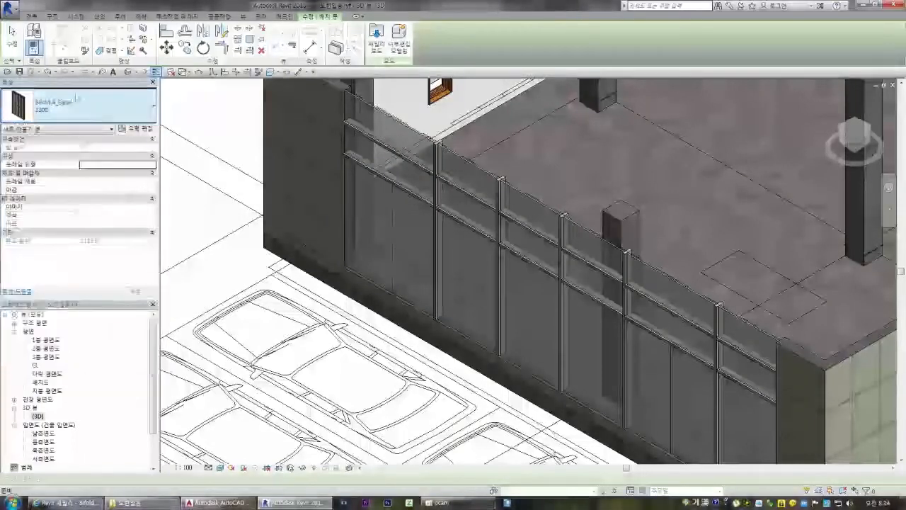
pyautogui.click(32, 16)
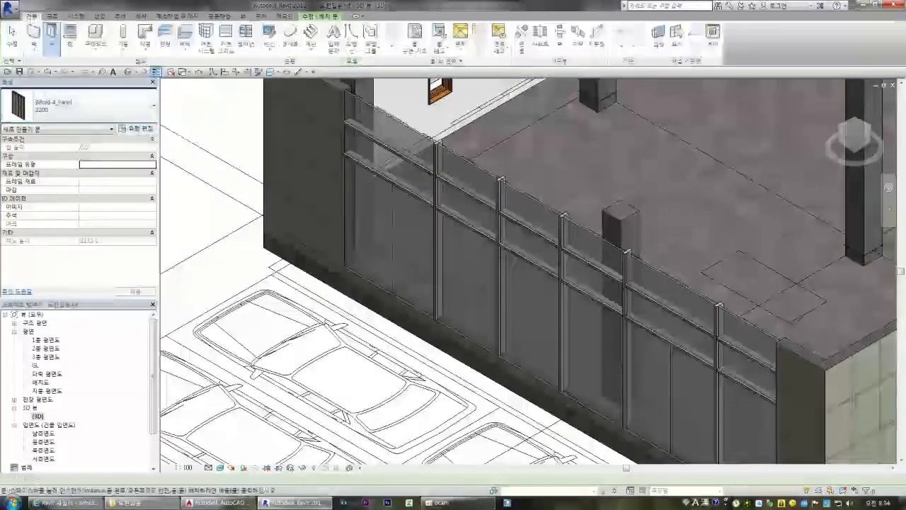
pyautogui.click(34, 48)
pyautogui.click(36, 32)
pyautogui.click(138, 110)
pyautogui.moveTo(152, 215); pyautogui.dragTo(150, 285)
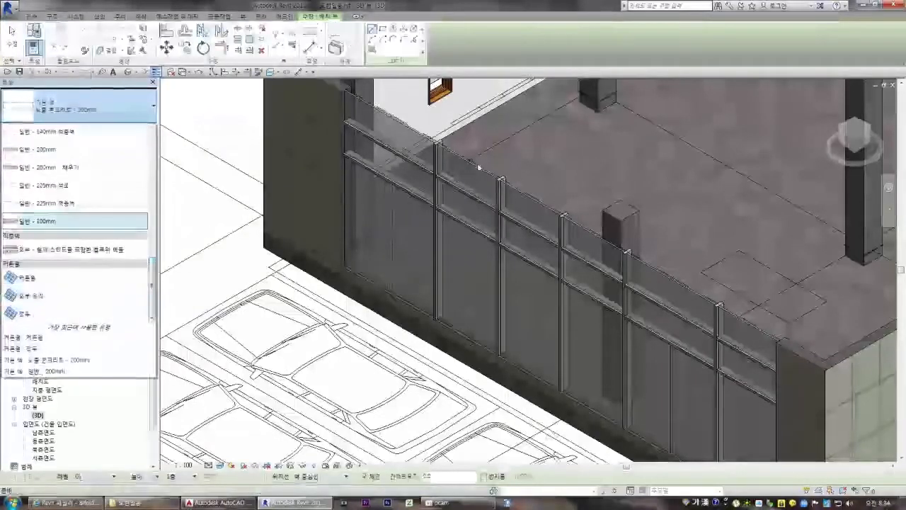
pyautogui.press('Escape')
pyautogui.press('Escape')
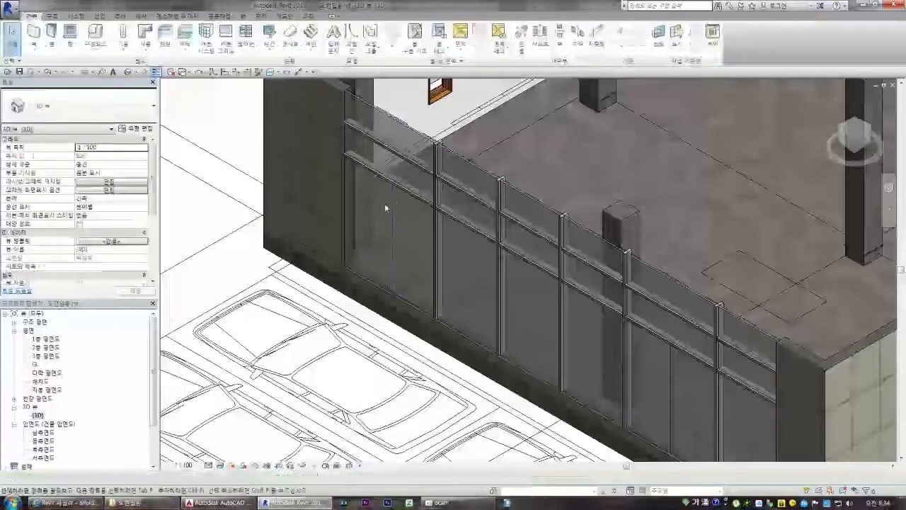
# Step: Examine the types available for the lower glass panel at the end of the front curtain wall
pyautogui.click(388, 203)
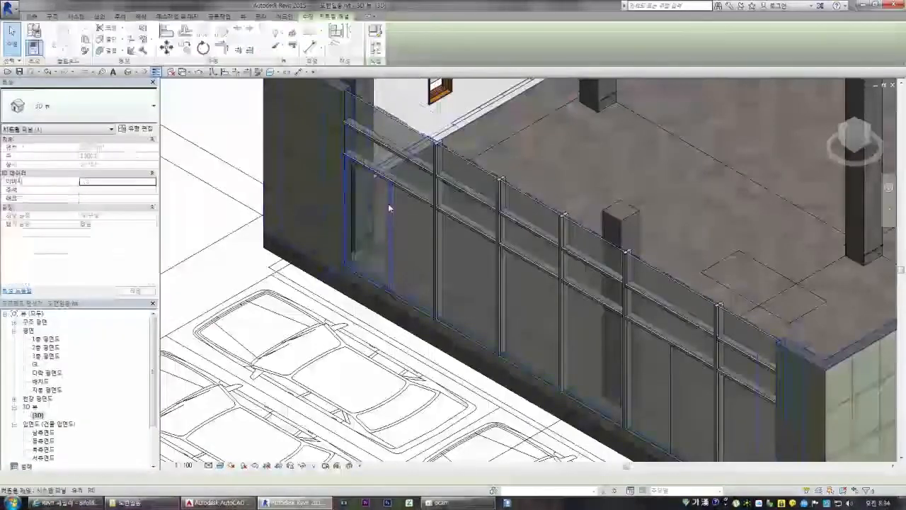
pyautogui.click(78, 106)
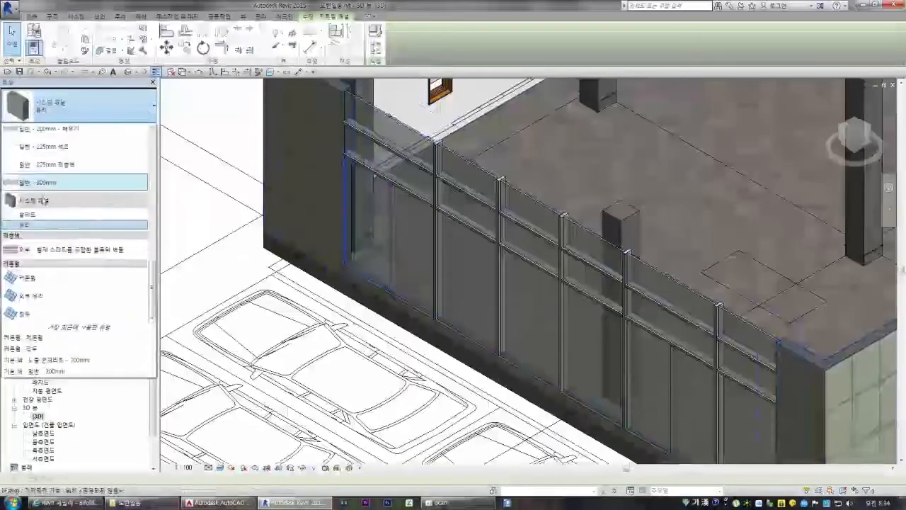
pyautogui.click(37, 225)
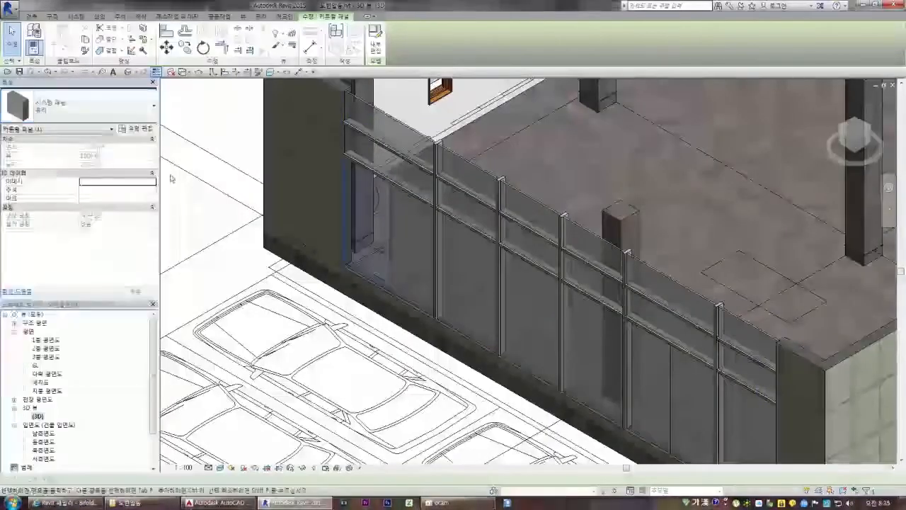
pyautogui.click(151, 112)
pyautogui.click(147, 253)
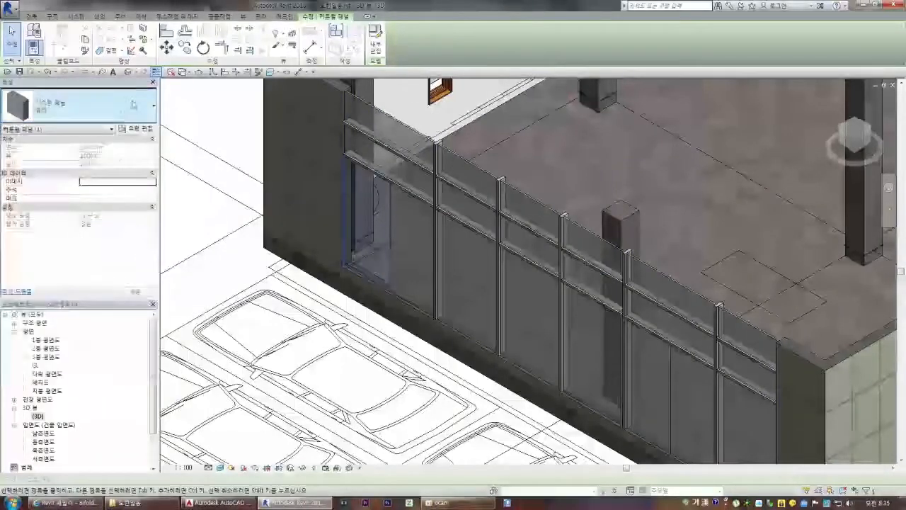
pyautogui.click(132, 104)
pyautogui.scroll(1, 157, 262)
pyautogui.scroll(-3, 158, 262)
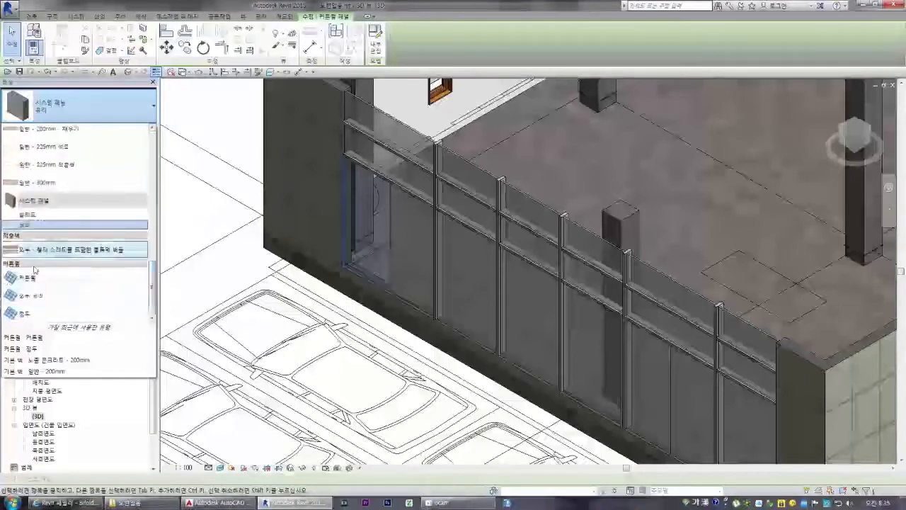
pyautogui.click(131, 115)
# Step: Load the 커튼월 단일 유리.rfa door family from the curtain wall panel library's door folder
pyautogui.click(32, 16)
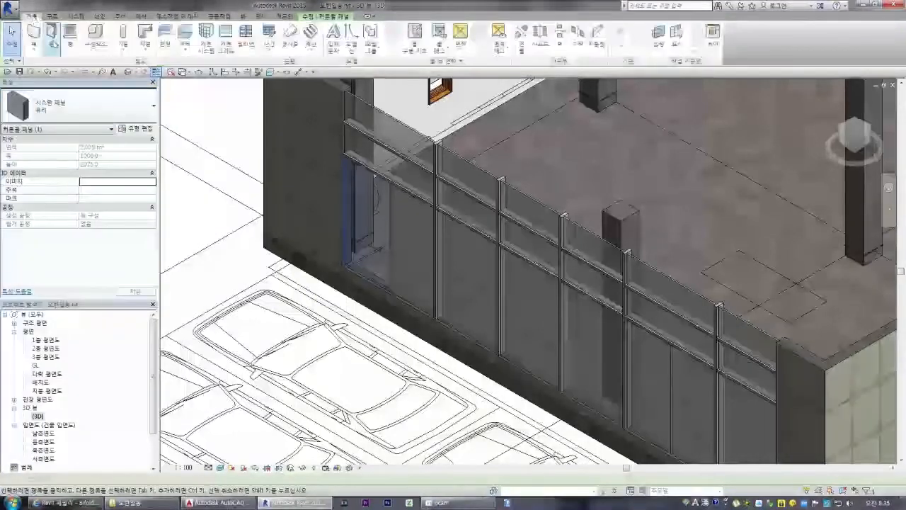
pyautogui.click(52, 35)
pyautogui.click(132, 106)
pyautogui.moveTo(155, 179); pyautogui.dragTo(138, 156)
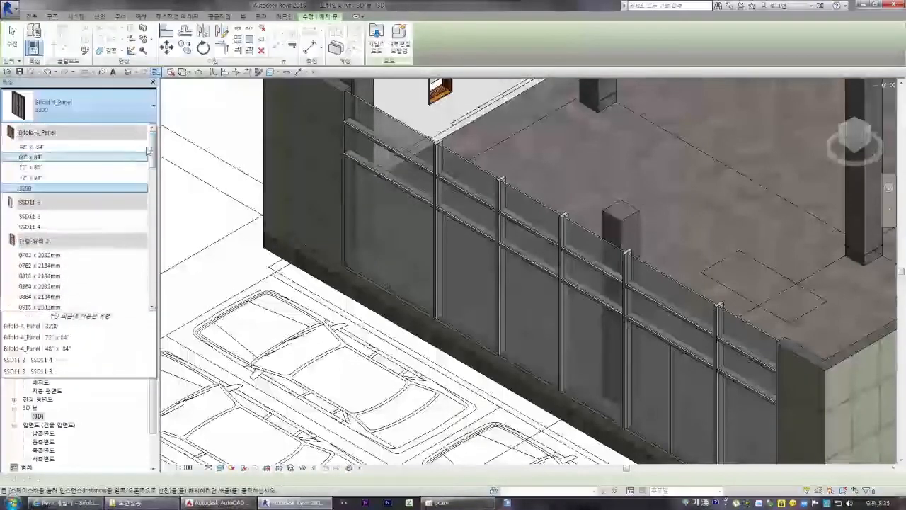
pyautogui.click(377, 39)
pyautogui.doubleClick(486, 146)
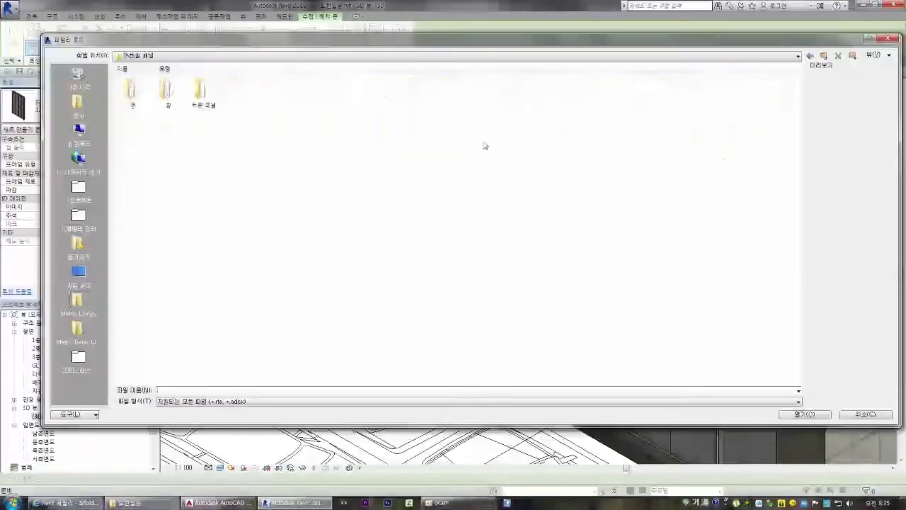
pyautogui.doubleClick(147, 99)
pyautogui.click(132, 98)
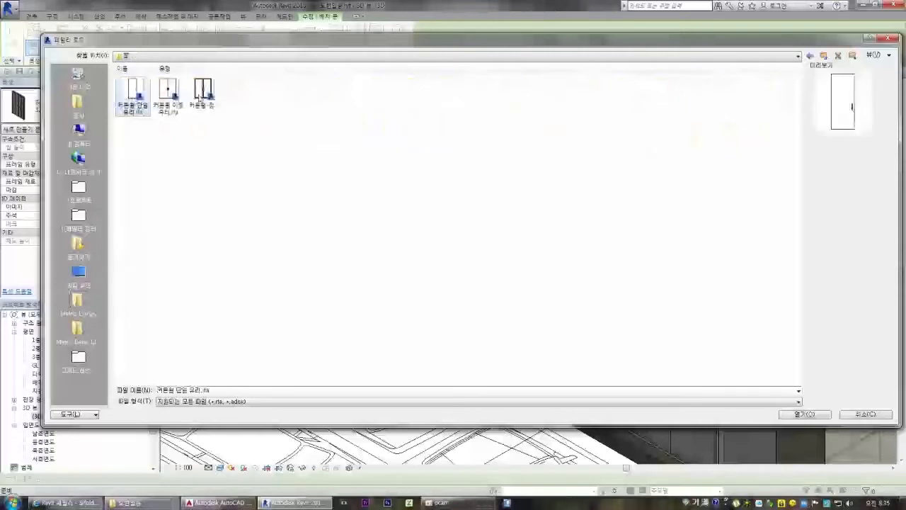
pyautogui.click(201, 100)
pyautogui.doubleClick(136, 93)
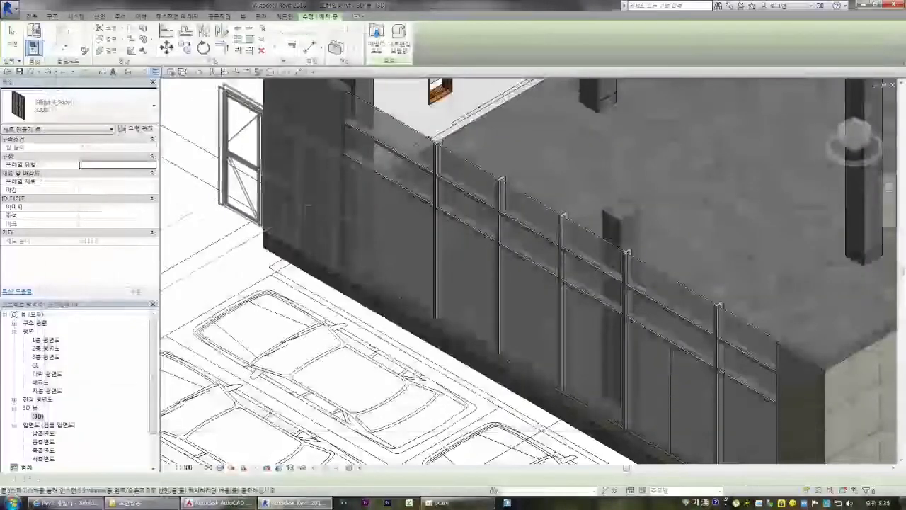
pyautogui.press('Escape')
pyautogui.press('Escape')
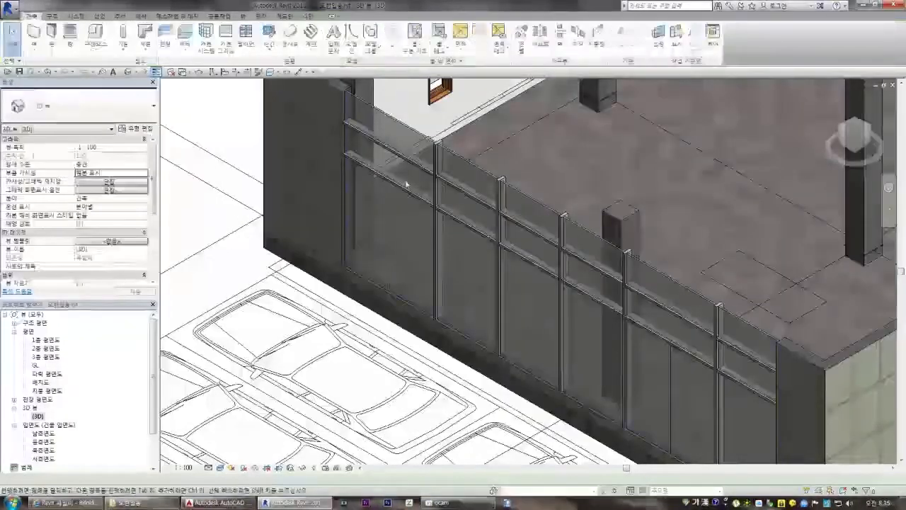
# Step: Change the outer glass panel of the left divided lower bay to the 커튼월 단일 유리 door type
pyautogui.press('Tab')
pyautogui.press('Tab')
pyautogui.click(386, 204)
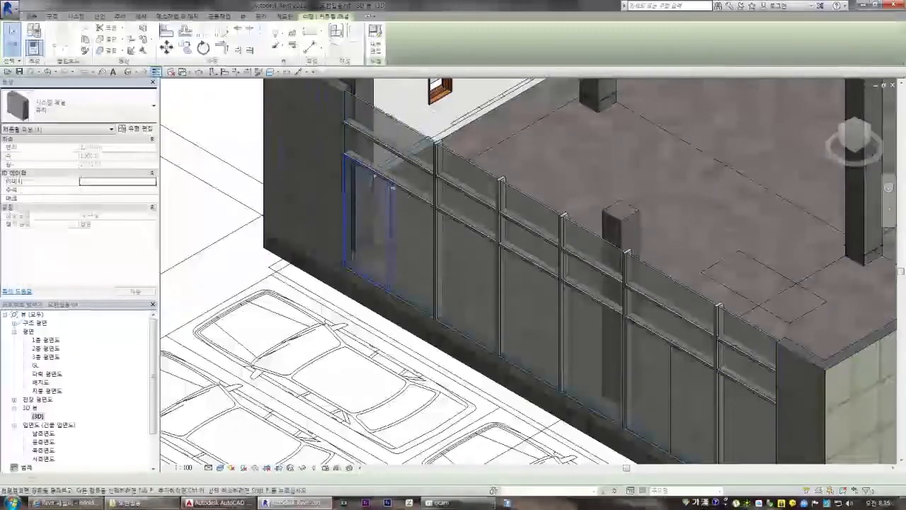
pyautogui.click(149, 111)
pyautogui.click(68, 188)
pyautogui.click(73, 129)
pyautogui.click(136, 114)
pyautogui.click(136, 114)
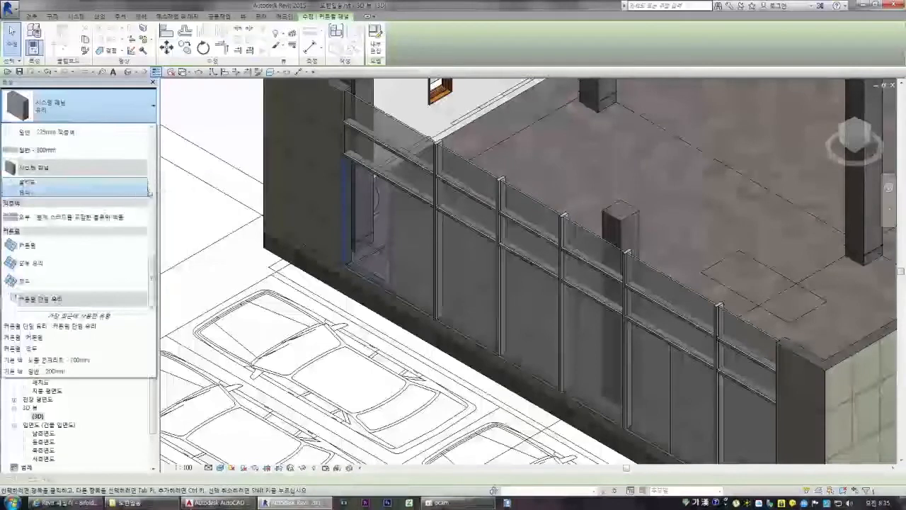
pyautogui.moveTo(150, 273); pyautogui.dragTo(151, 279)
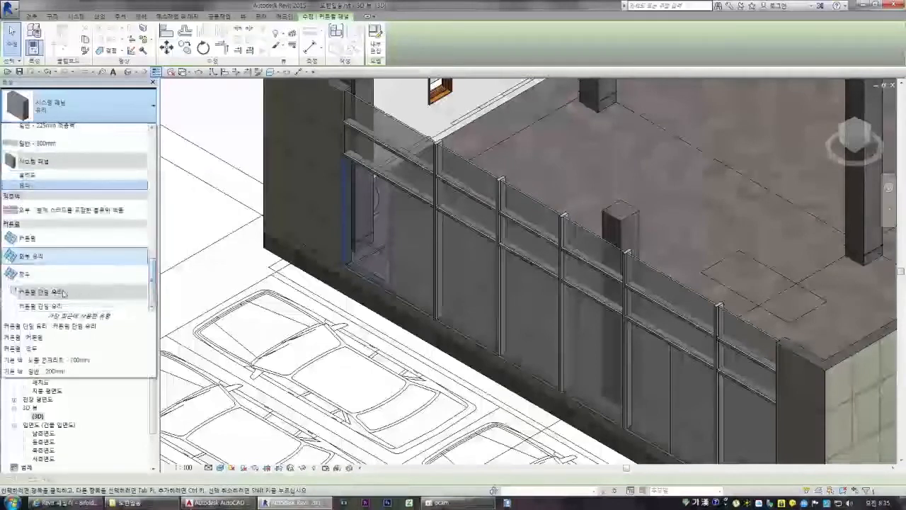
pyautogui.click(64, 292)
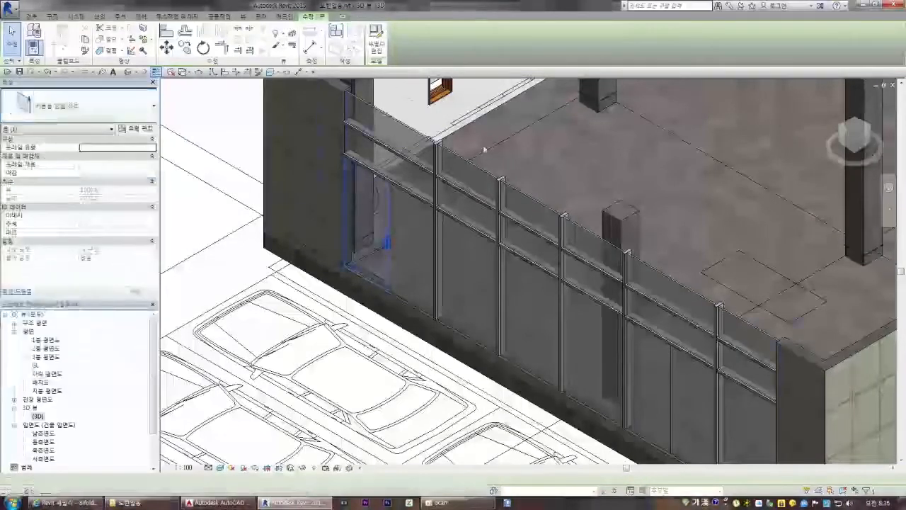
pyautogui.press('Escape')
# Step: Turn the glass panel beside the new door in the left divided bay into a 커튼월 단일 유리 door
pyautogui.press('Tab')
pyautogui.click(406, 197)
pyautogui.click(99, 107)
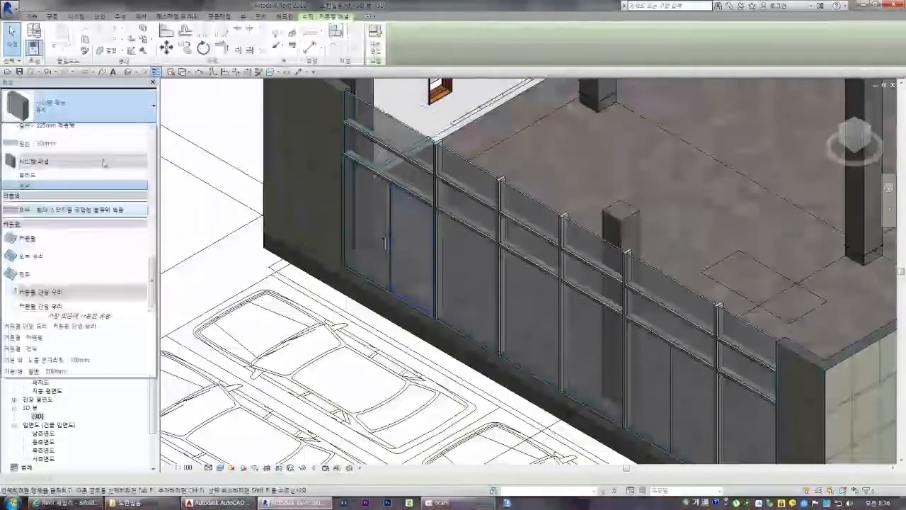
pyautogui.click(54, 304)
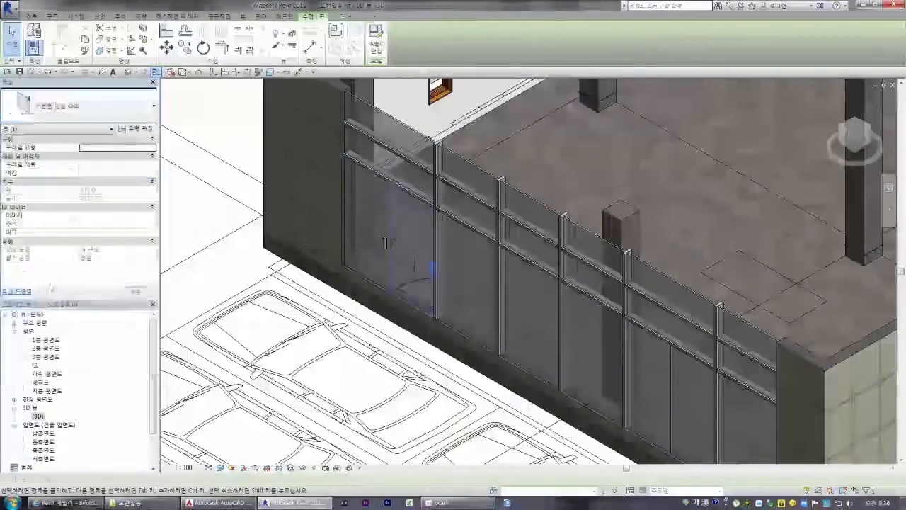
# Step: Flip the second door's hinge side in the 1층 평면도 so the two leaves meet as a pair, and return to the 3D view
pyautogui.doubleClick(48, 340)
pyautogui.click(267, 363)
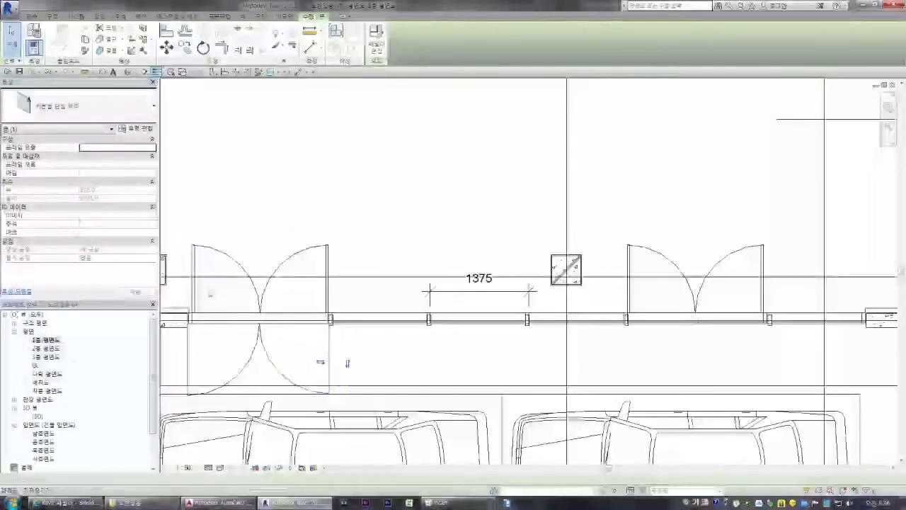
pyautogui.hotkey('ctrl', 'Tab')
pyautogui.click(345, 363)
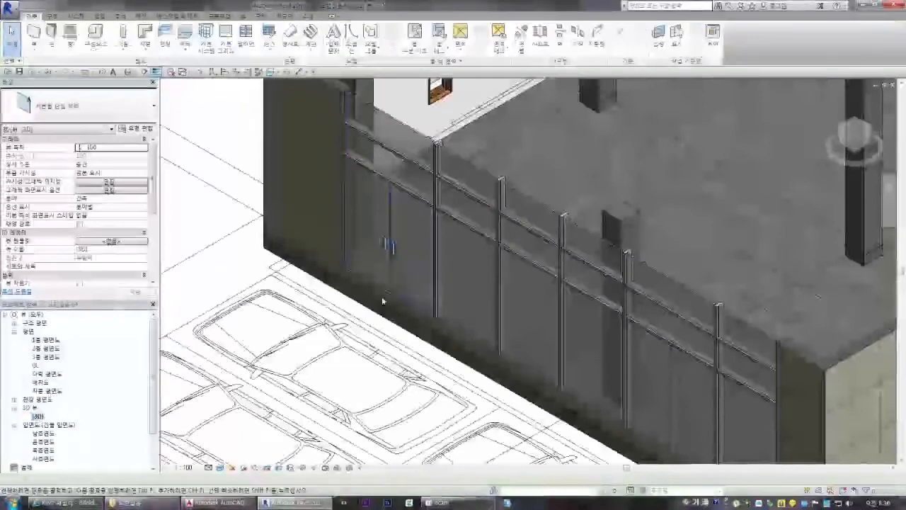
# Step: Change the left half of the other divided lower bay, toward the right end of the curtain wall, to the 커튼월 단일 유리 door type
pyautogui.scroll(-3, 388, 248)
pyautogui.scroll(5, 571, 316)
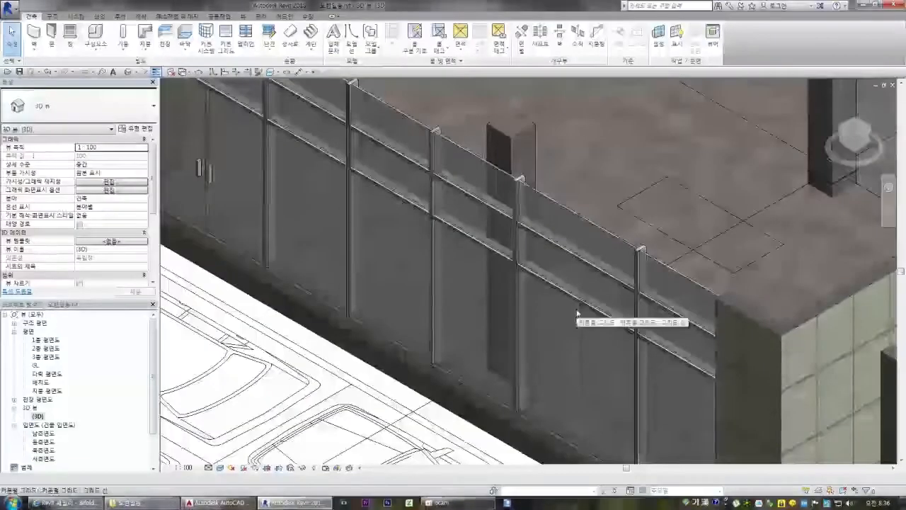
pyautogui.click(576, 309)
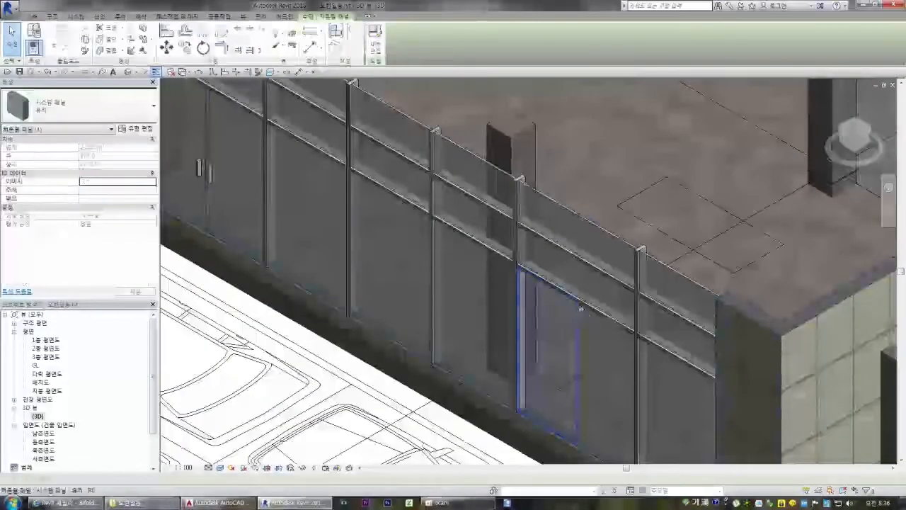
pyautogui.hotkey('ctrl', 'Tab')
pyautogui.hotkey('ctrl', 'Tab')
pyautogui.hotkey('ctrl', 'Tab')
pyautogui.hotkey('ctrl', 'Tab')
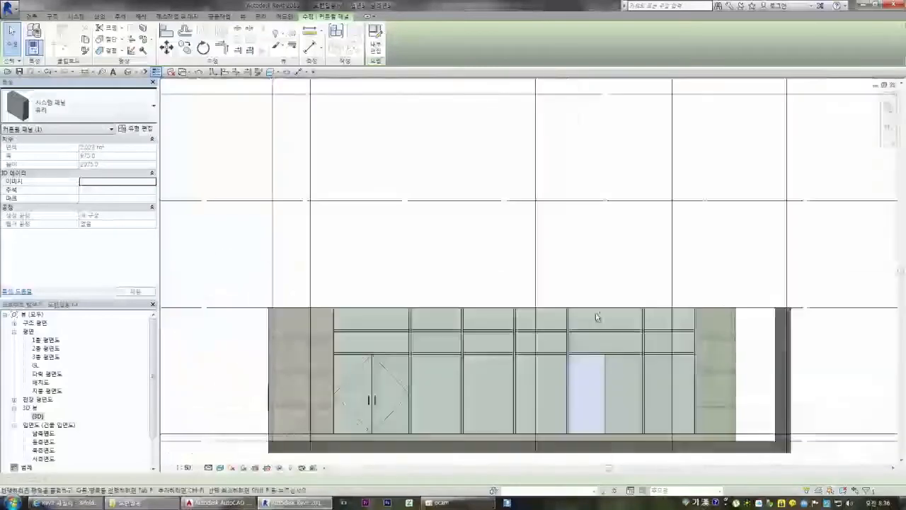
pyautogui.hotkey('ctrl', 'Tab')
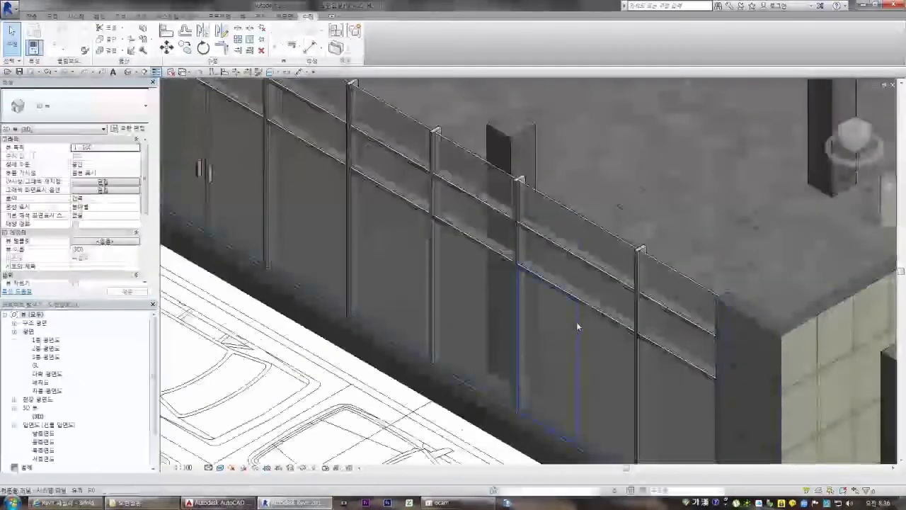
pyautogui.click(576, 324)
pyautogui.click(108, 114)
pyautogui.click(93, 304)
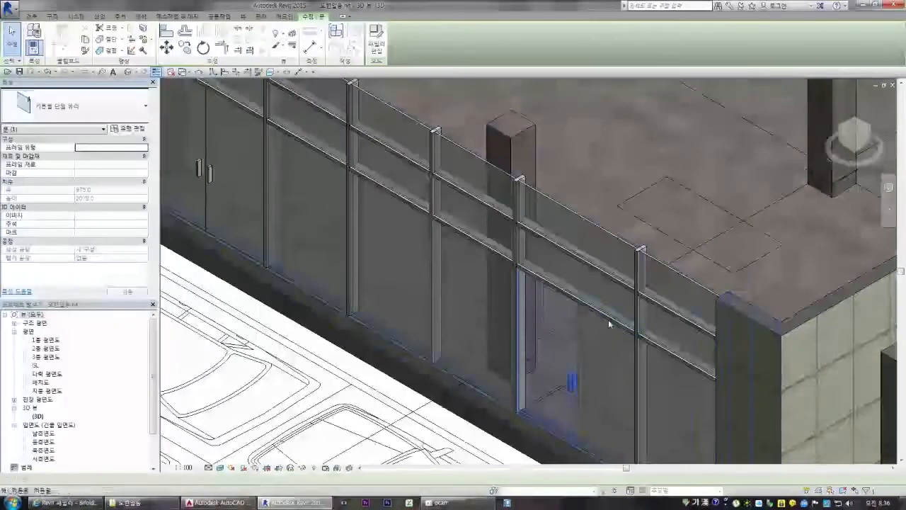
pyautogui.press('Escape')
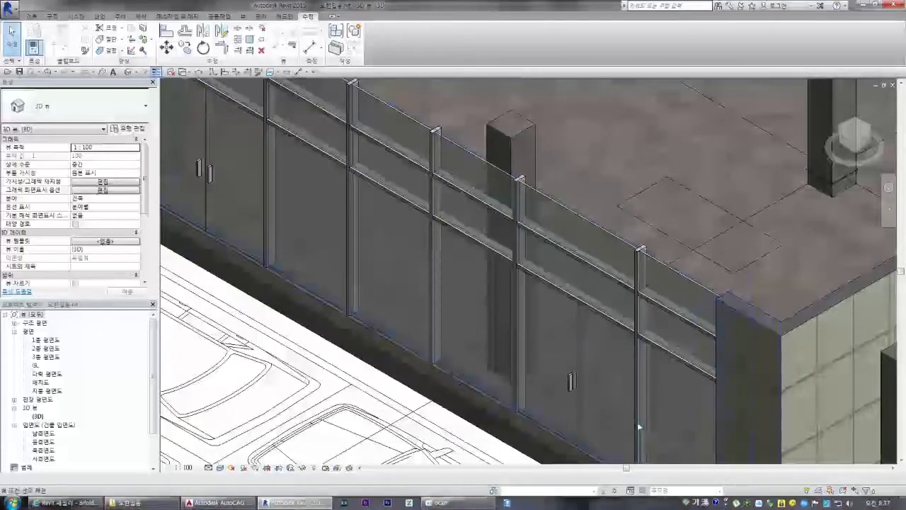
# Step: Convert the remaining glass panel of the right divided bay to a 커튼월 단일 유리 door and flip its hinge side in the first-floor plan
pyautogui.scroll(-2, 624, 319)
pyautogui.click(623, 312)
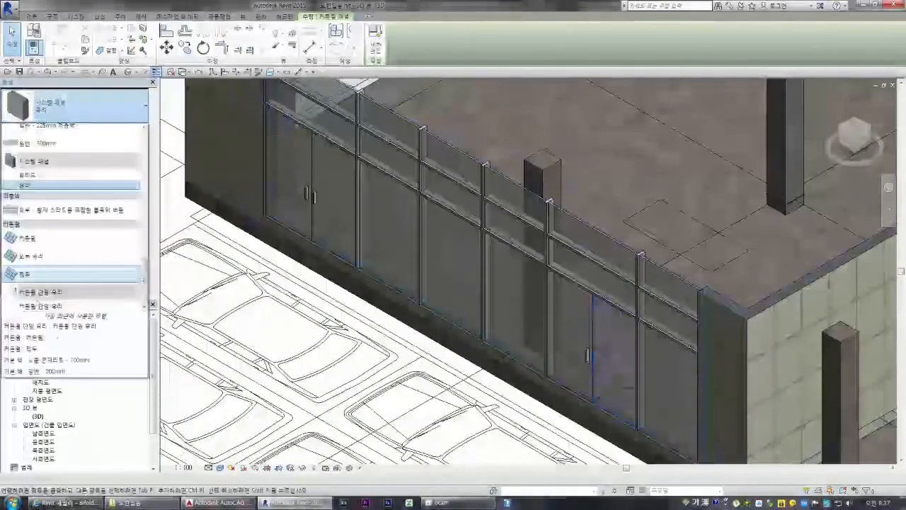
pyautogui.click(597, 290)
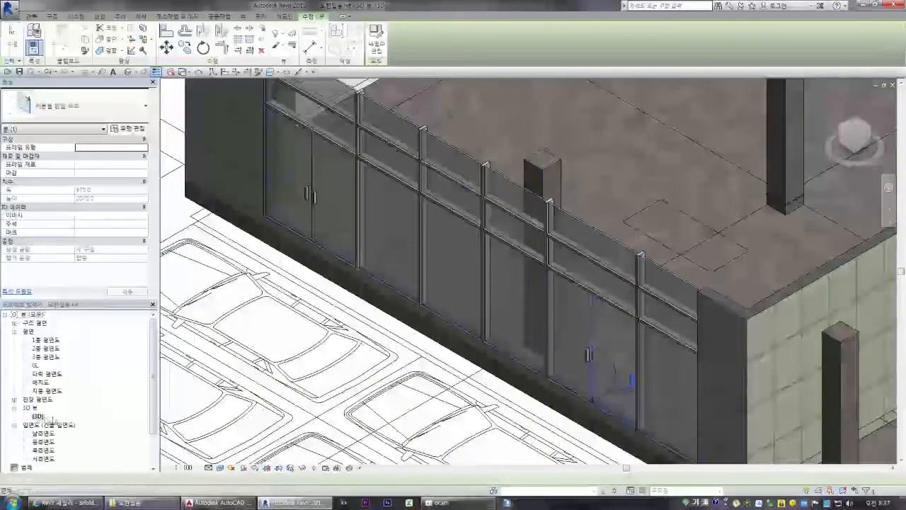
pyautogui.doubleClick(45, 340)
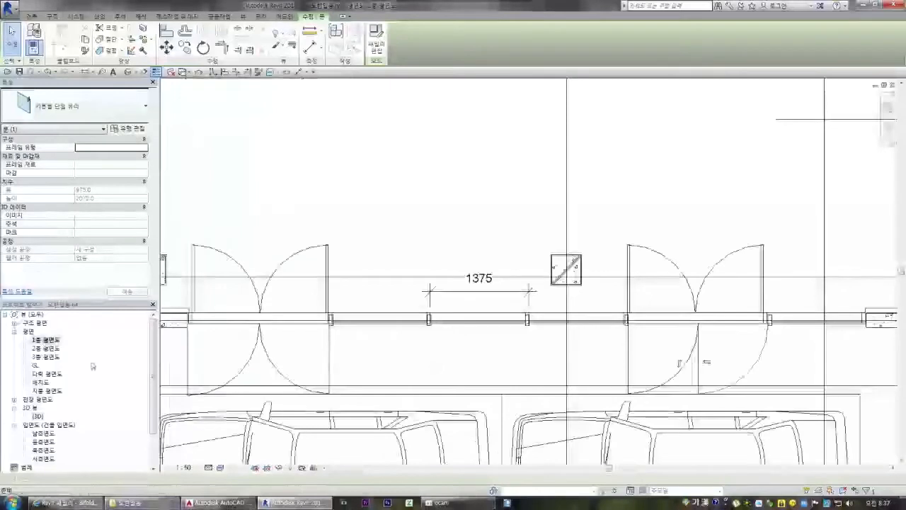
pyautogui.scroll(-3, 783, 364)
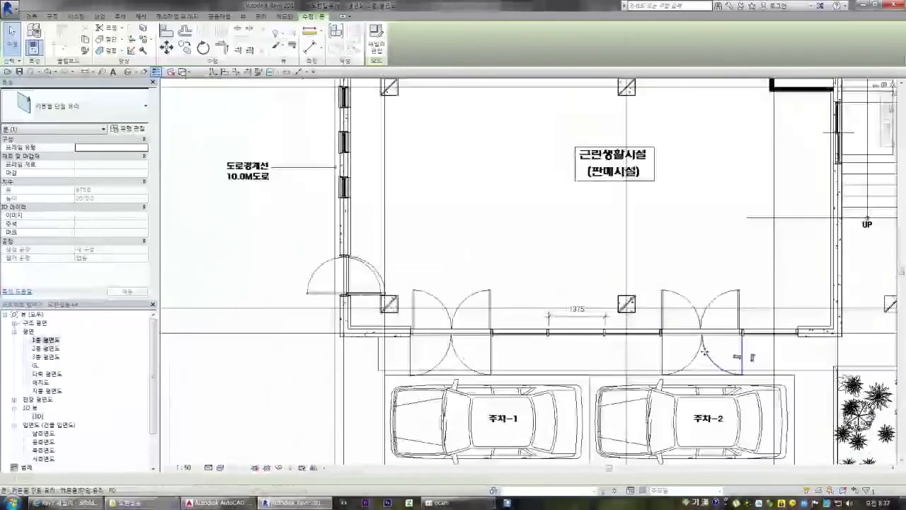
# Step: Flip the leaves of both curtain wall door pairs in the first-floor plan to swing inward, matching the underlying drawing
pyautogui.scroll(4, 779, 364)
pyautogui.click(567, 356)
pyautogui.press('space')
pyautogui.scroll(-1, 754, 311)
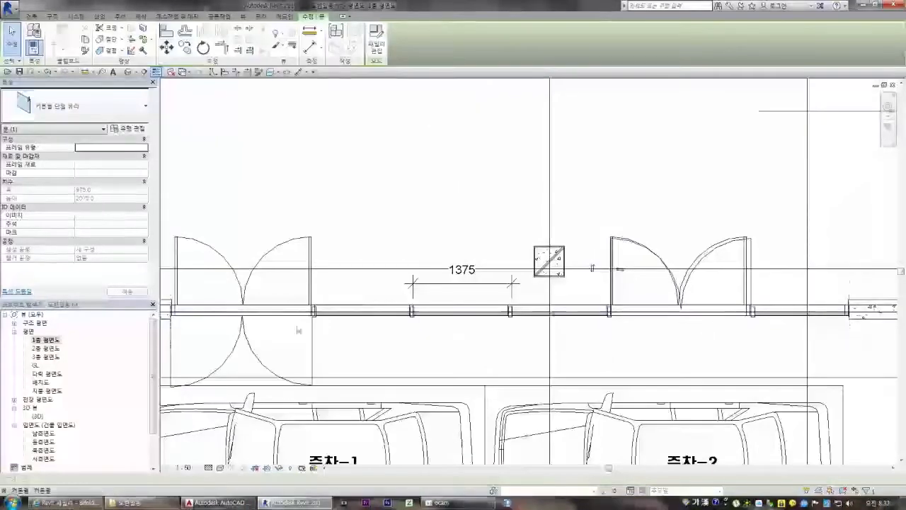
pyautogui.scroll(-2, 415, 338)
pyautogui.scroll(2, 304, 350)
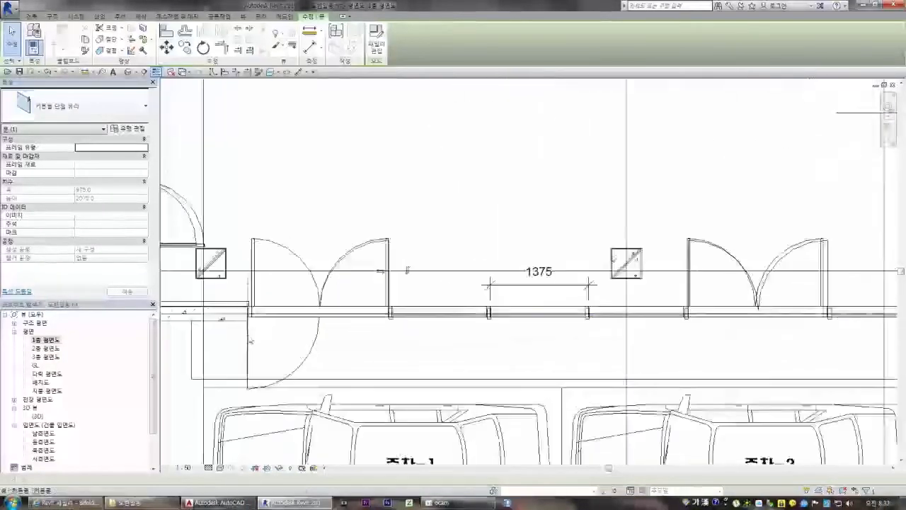
pyautogui.click(301, 356)
pyautogui.click(306, 357)
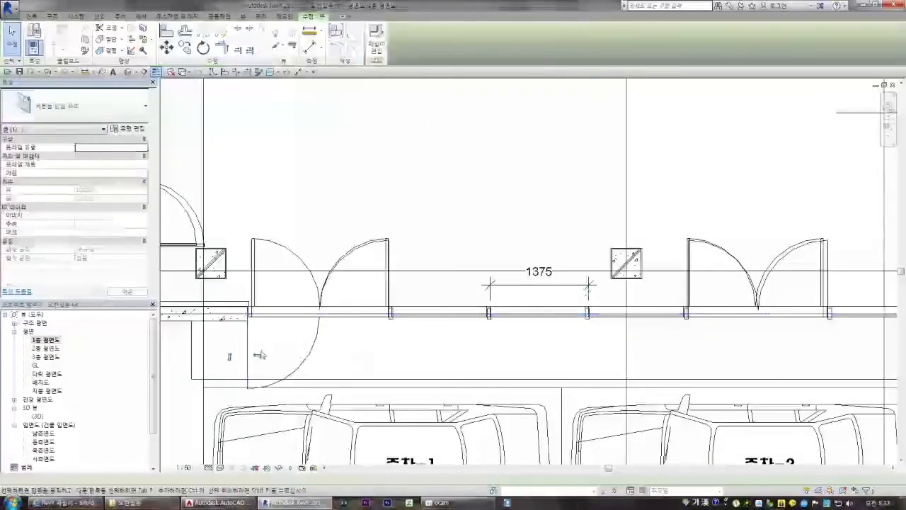
# Step: Look through the family library's general door folder and the window folder of the curtain wall panel library from the 3D view
pyautogui.doubleClick(38, 417)
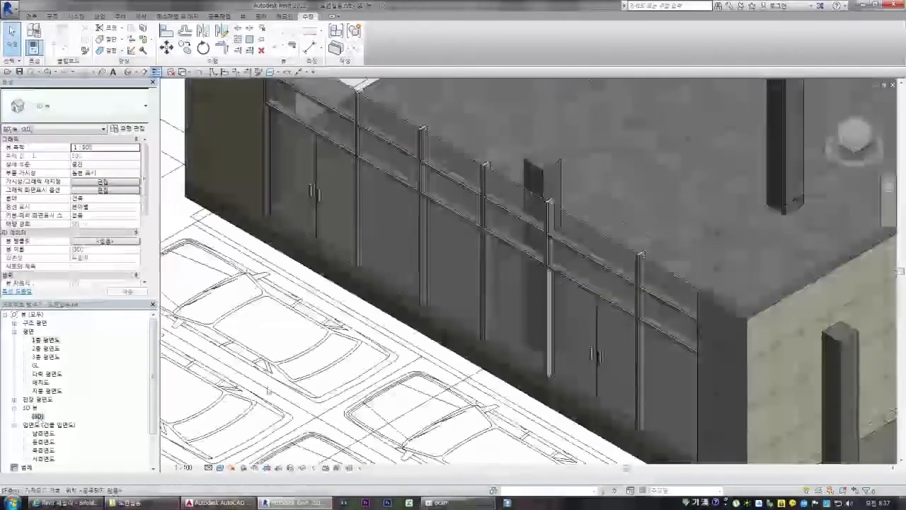
pyautogui.click(31, 16)
pyautogui.click(55, 37)
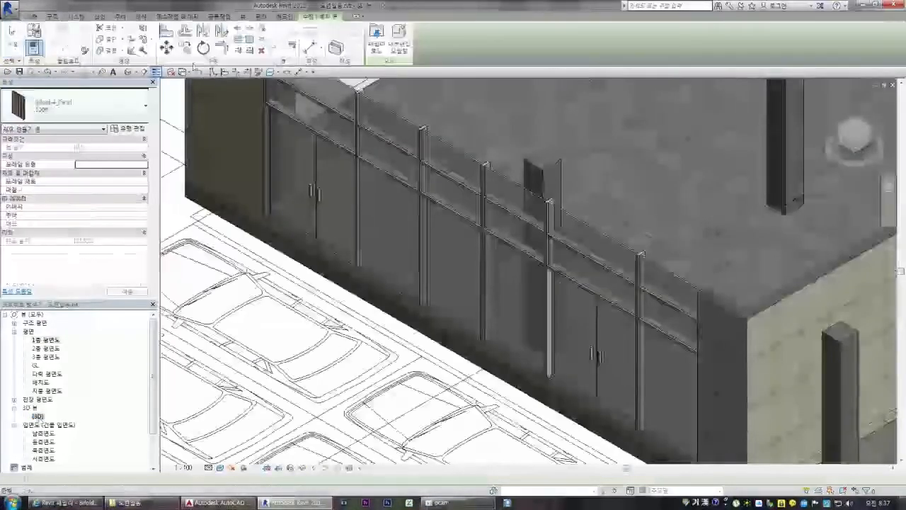
pyautogui.click(374, 38)
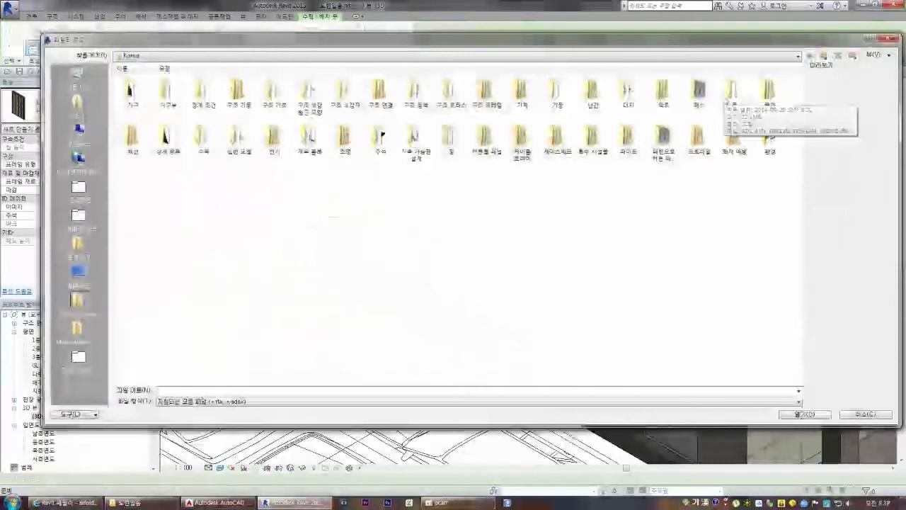
pyautogui.doubleClick(741, 105)
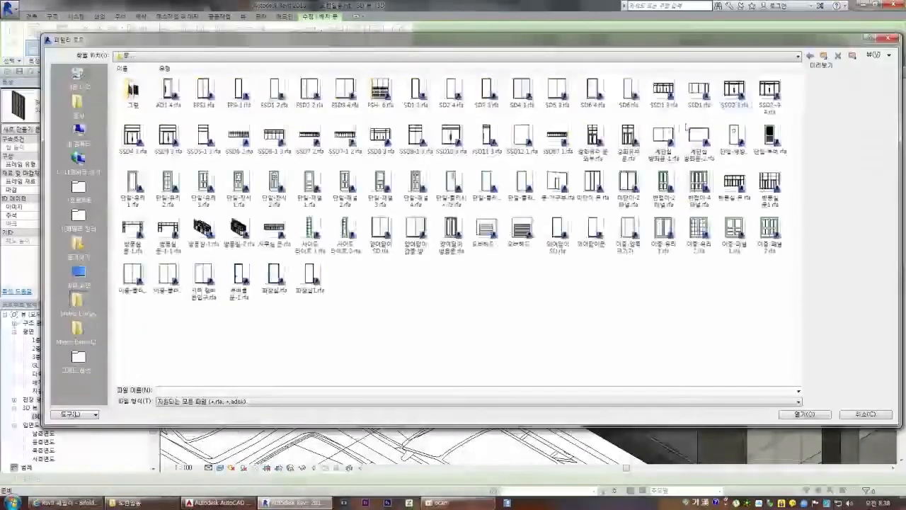
pyautogui.press('BackSpace')
pyautogui.doubleClick(488, 142)
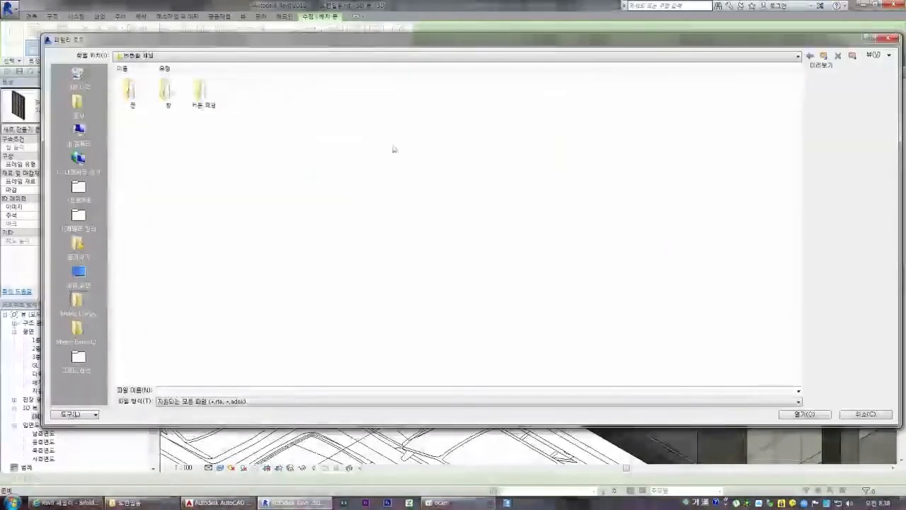
pyautogui.doubleClick(169, 97)
pyautogui.click(147, 99)
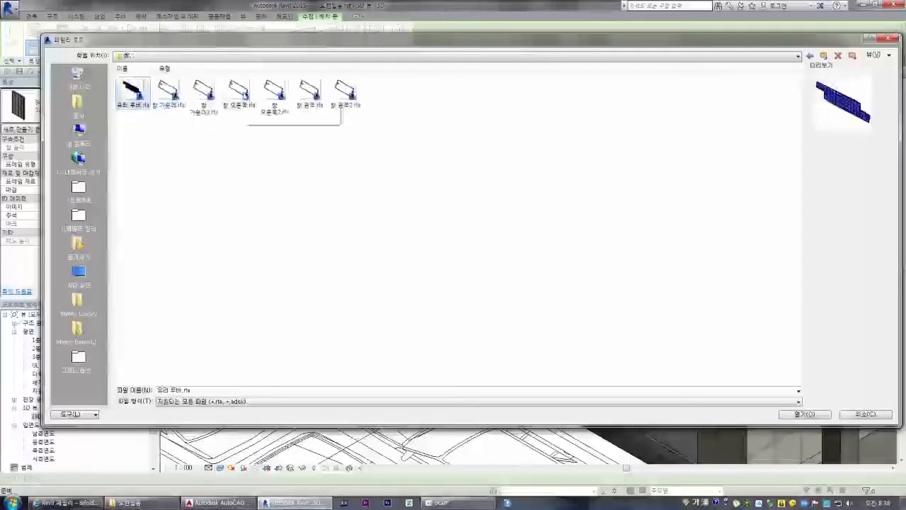
# Step: Examine the curtain wall door families and the curtain panel families available in the curtain wall panel library
pyautogui.press('BackSpace')
pyautogui.doubleClick(131, 95)
pyautogui.click(169, 92)
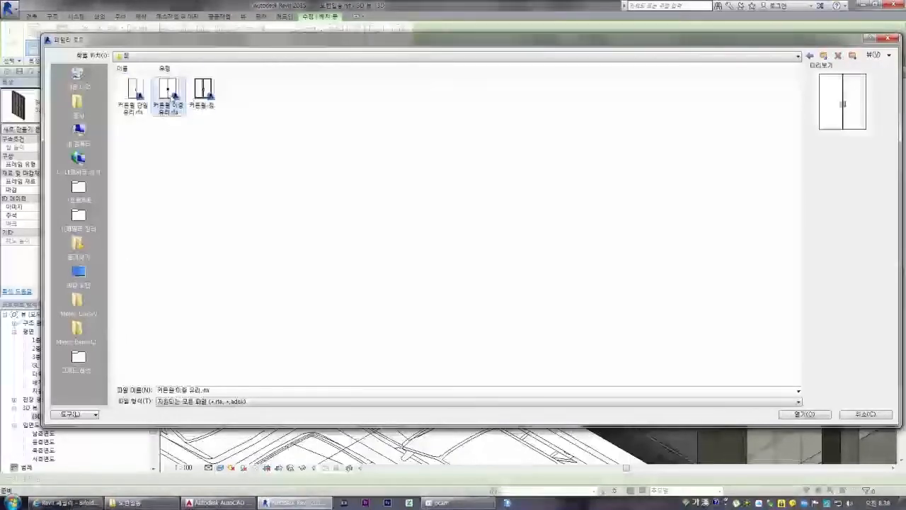
pyautogui.press('Left')
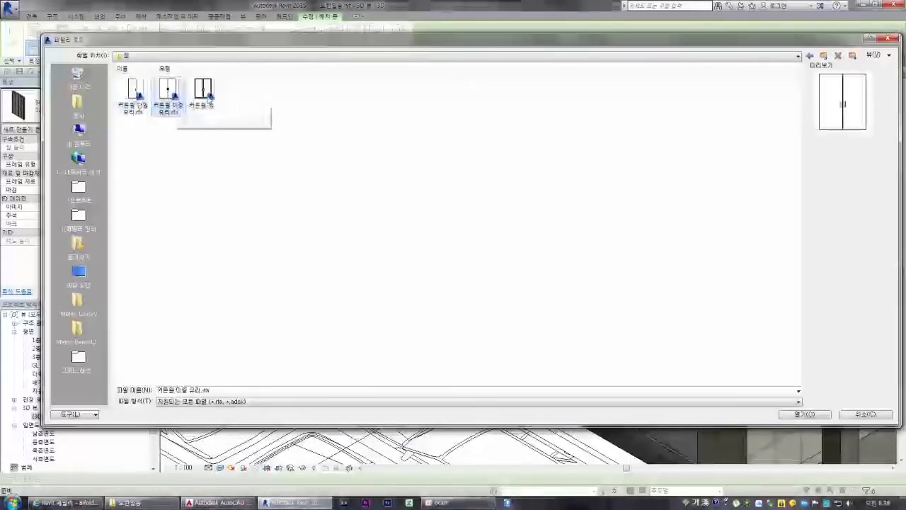
pyautogui.click(203, 92)
pyautogui.press('BackSpace')
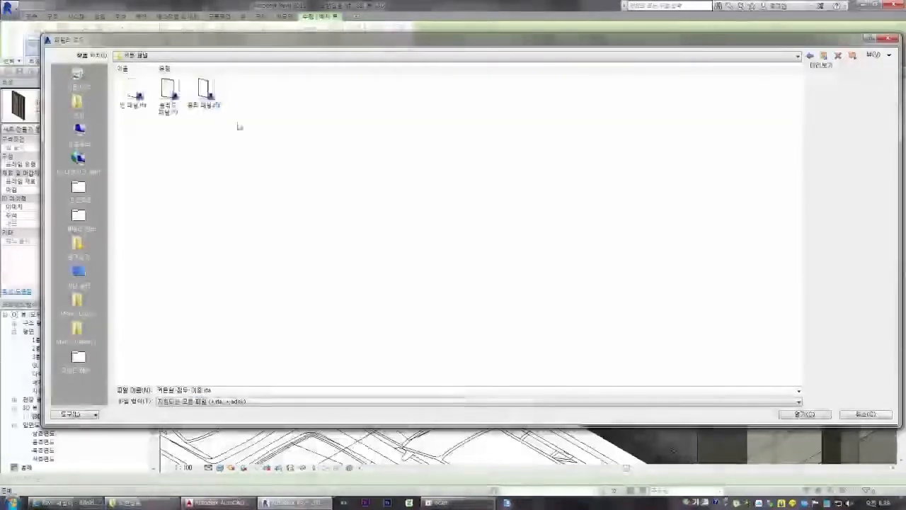
pyautogui.doubleClick(204, 92)
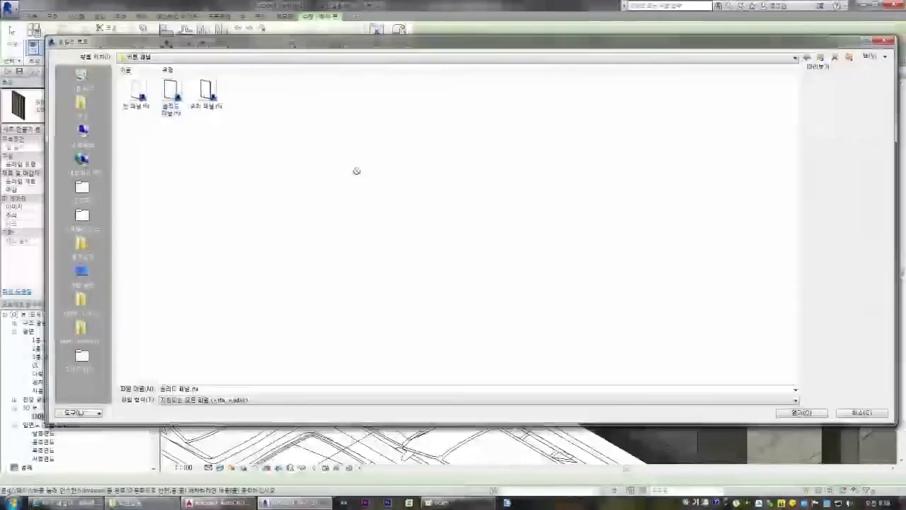
pyautogui.press('Escape')
# Step: Change the visual style of the 1층 평면도 to show material appearance on the walls around the restrooms and stairs
pyautogui.scroll(-5, 395, 180)
pyautogui.scroll(-2, 395, 180)
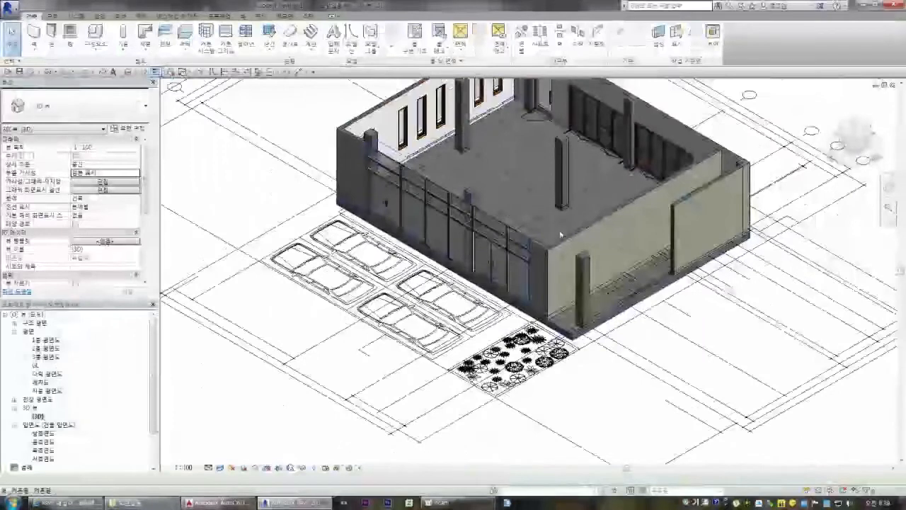
pyautogui.doubleClick(46, 340)
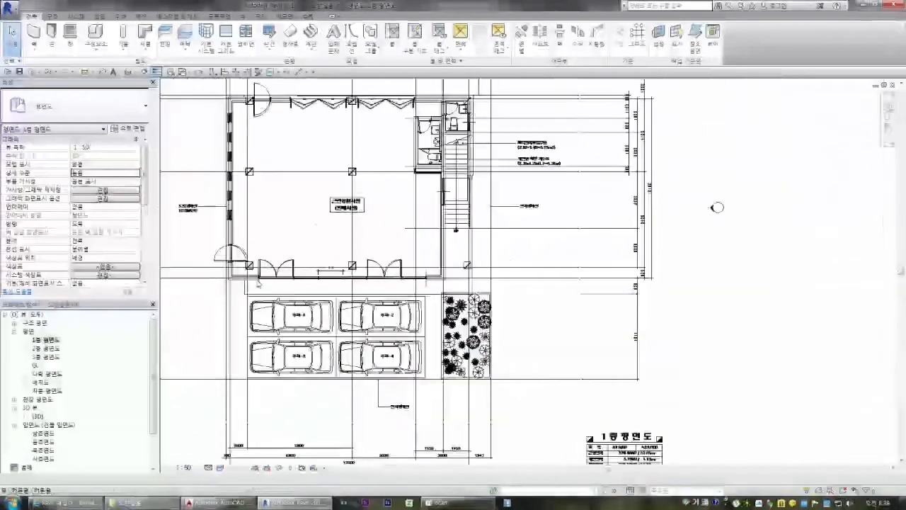
pyautogui.scroll(5, 429, 92)
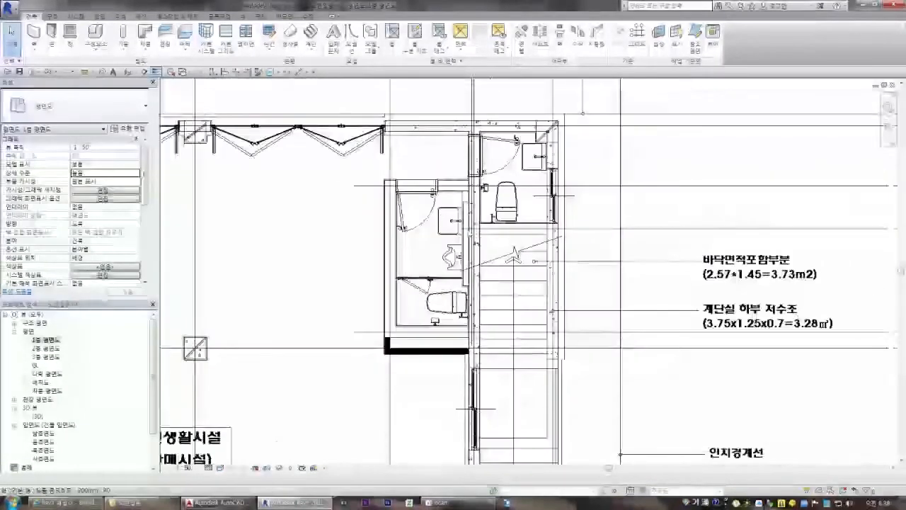
pyautogui.click(220, 468)
pyautogui.click(246, 449)
pyautogui.scroll(3, 526, 199)
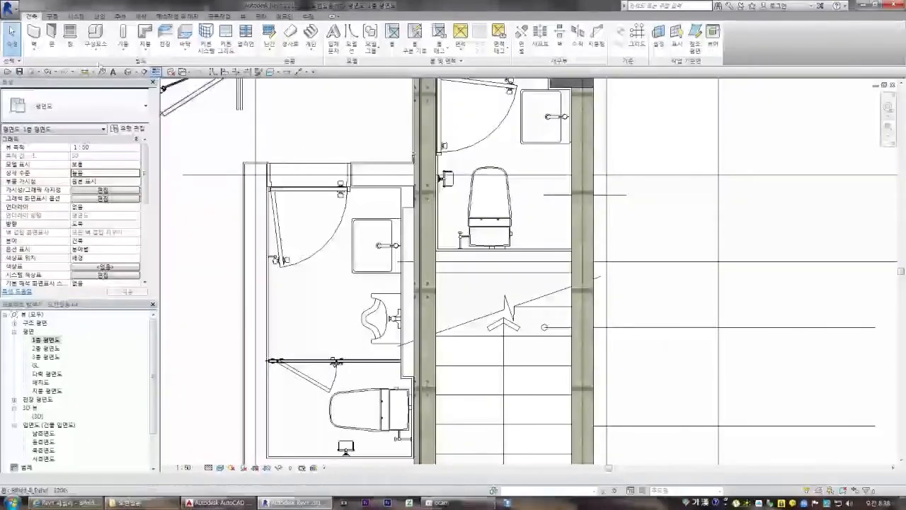
# Step: Draw a 200 mm exposed concrete wall between the single-toilet restroom and the stairs, joining the two existing side walls
pyautogui.click(34, 47)
pyautogui.click(54, 68)
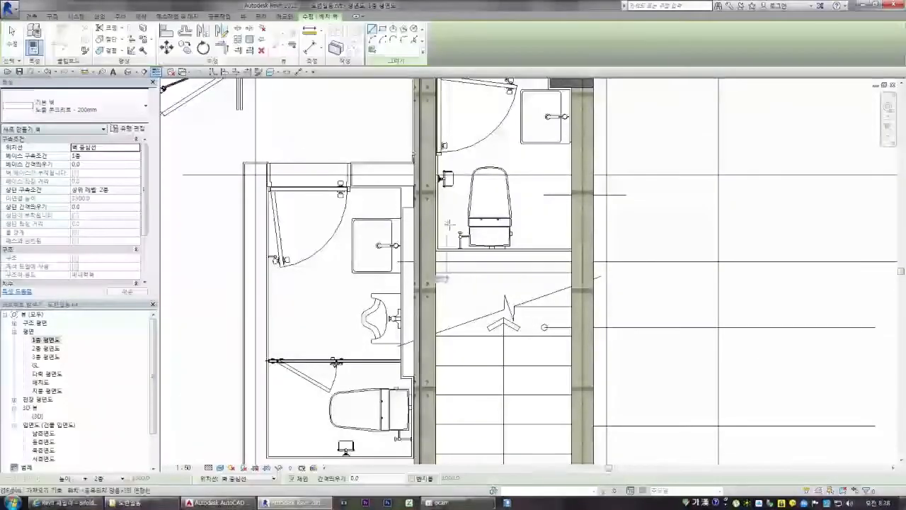
pyautogui.scroll(3, 448, 230)
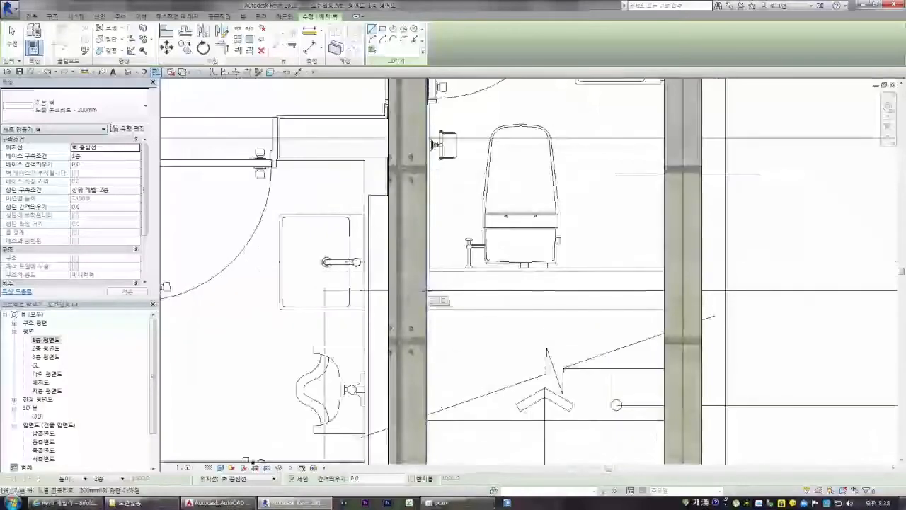
pyautogui.click(425, 290)
pyautogui.click(663, 291)
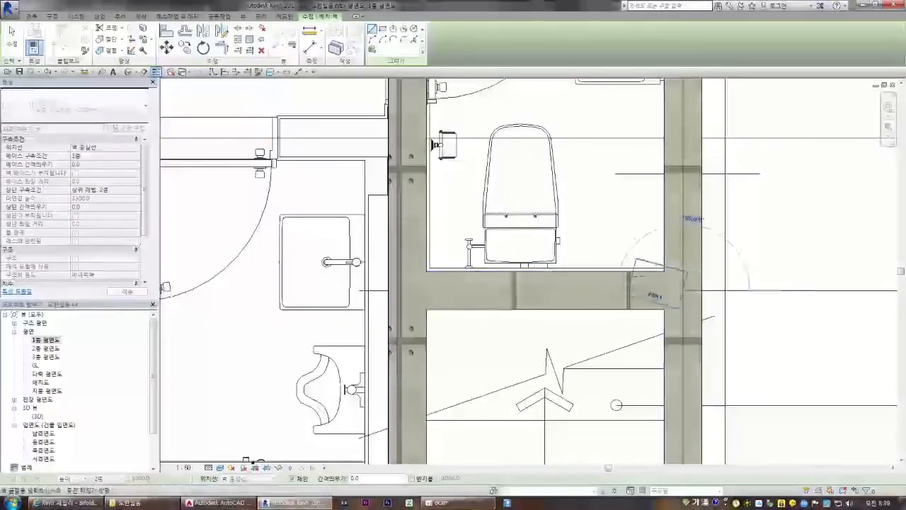
pyautogui.scroll(-4, 570, 241)
pyautogui.press('Escape')
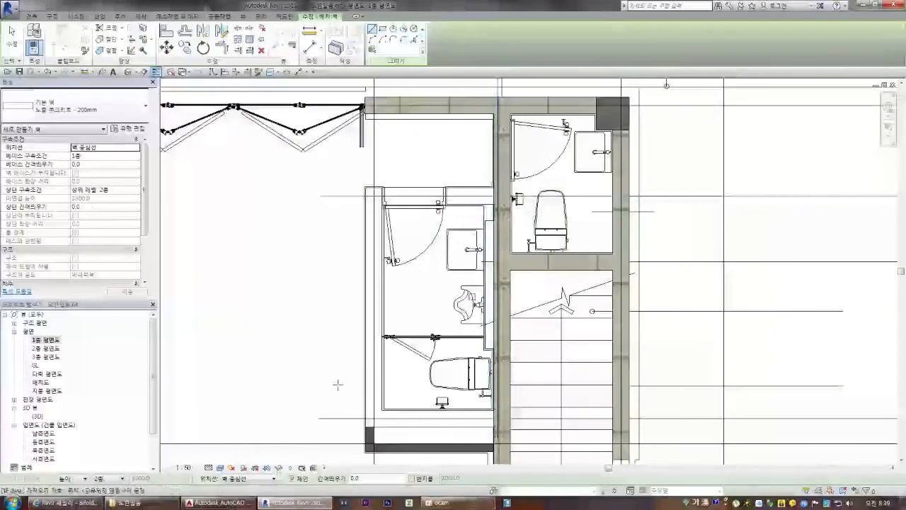
# Step: Enclose the larger restroom with 200 mm exposed concrete walls on its three open sides, following the underlying drawing
pyautogui.scroll(1, 438, 203)
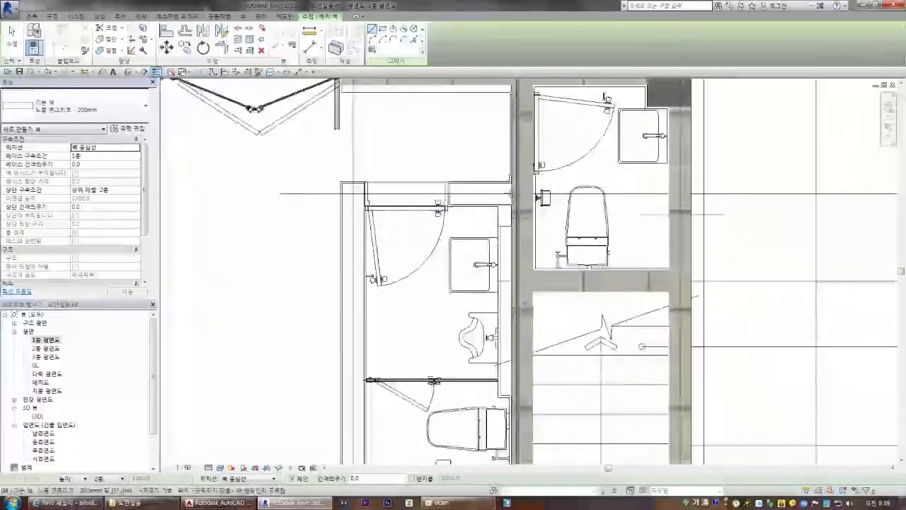
pyautogui.click(512, 195)
pyautogui.click(353, 194)
pyautogui.scroll(-2, 357, 194)
pyautogui.scroll(2, 351, 352)
pyautogui.click(361, 361)
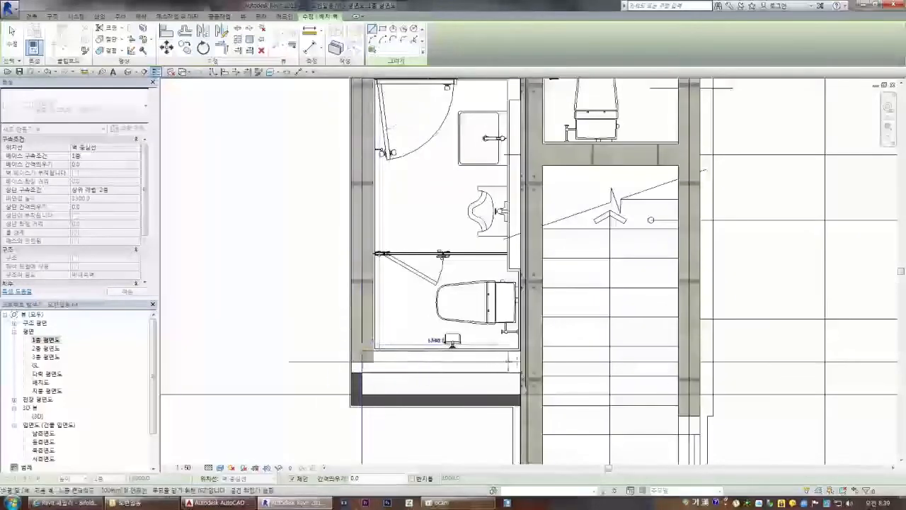
pyautogui.press('Escape')
pyautogui.press('Escape')
pyautogui.scroll(-2, 411, 326)
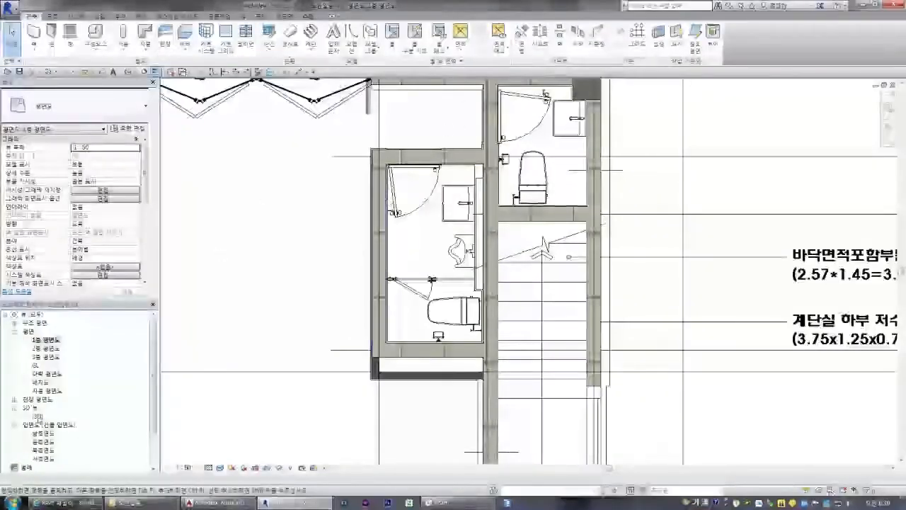
# Step: Examine the new restroom walls up close in the {3D} view
pyautogui.doubleClick(39, 417)
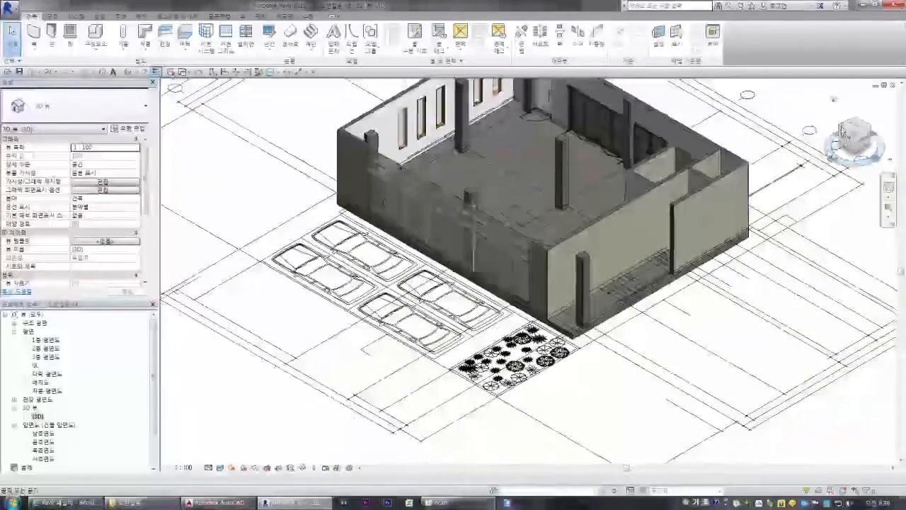
pyautogui.click(840, 135)
pyautogui.scroll(10, 543, 229)
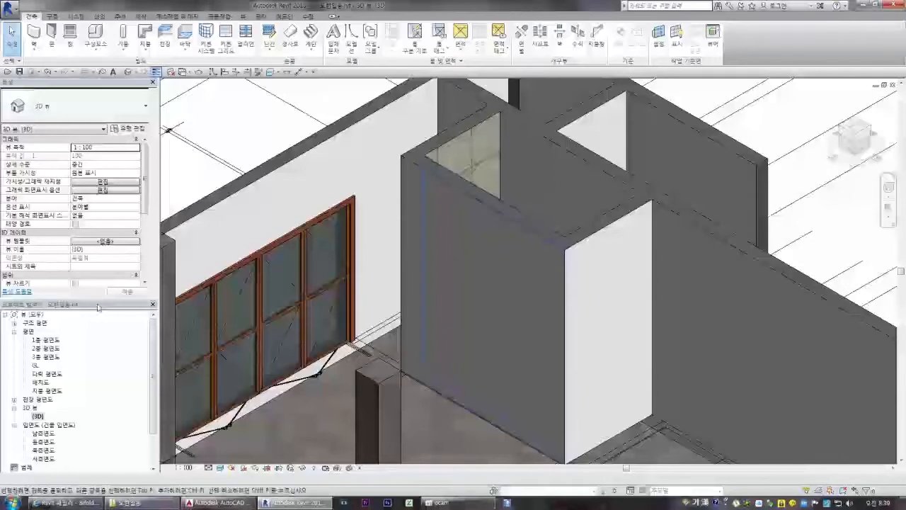
# Step: Return to the 1층 평면도 and measure the width of the larger restroom's door opening
pyautogui.doubleClick(46, 340)
pyautogui.scroll(4, 405, 139)
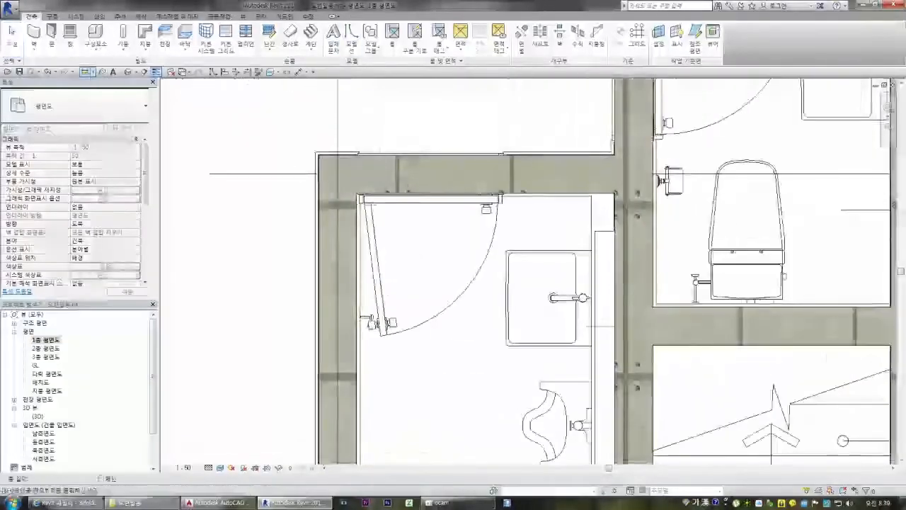
pyautogui.scroll(3, 367, 199)
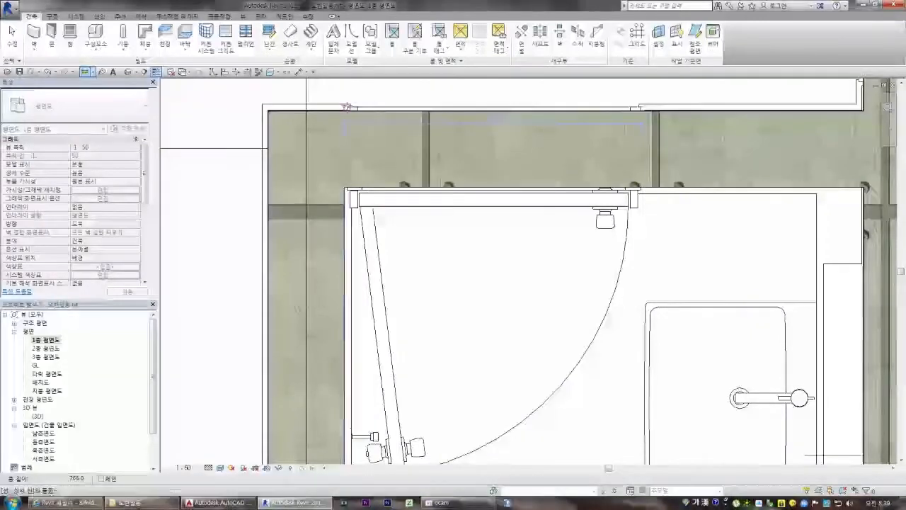
pyautogui.press('Escape')
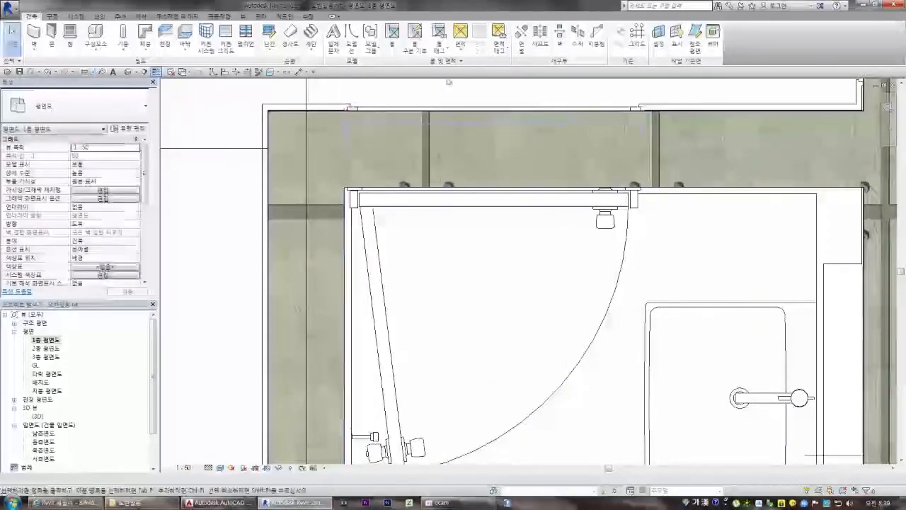
pyautogui.press('d')
pyautogui.press('r')
pyautogui.click(74, 106)
pyautogui.scroll(-5, 73, 205)
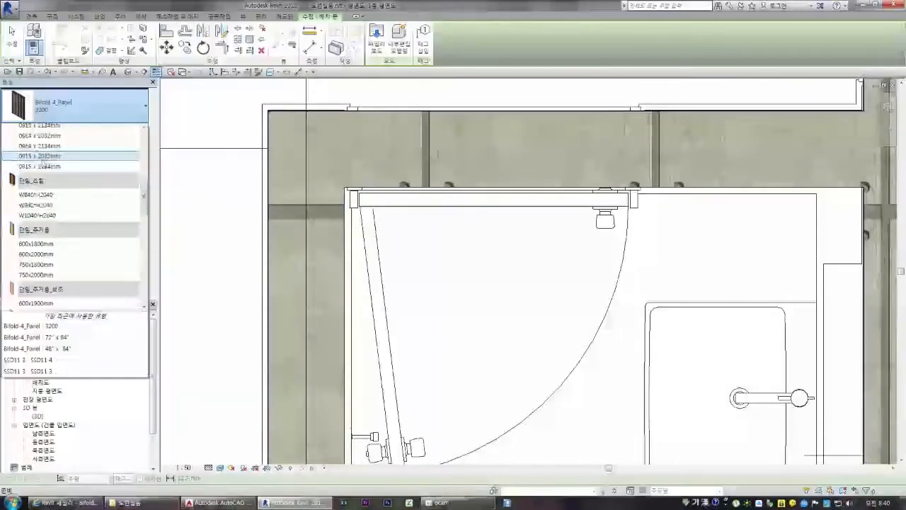
pyautogui.scroll(-5, 79, 184)
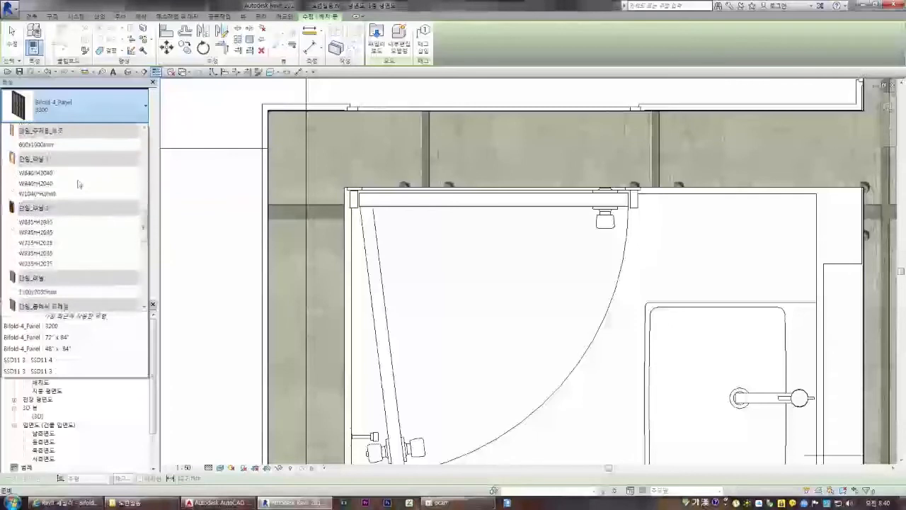
pyautogui.scroll(-3, 57, 276)
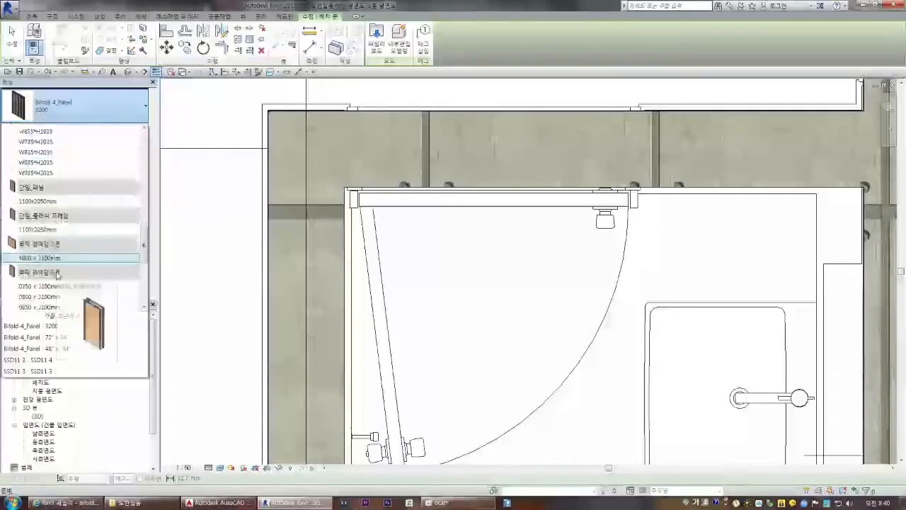
pyautogui.scroll(-3, 57, 275)
pyautogui.click(80, 275)
pyautogui.click(128, 128)
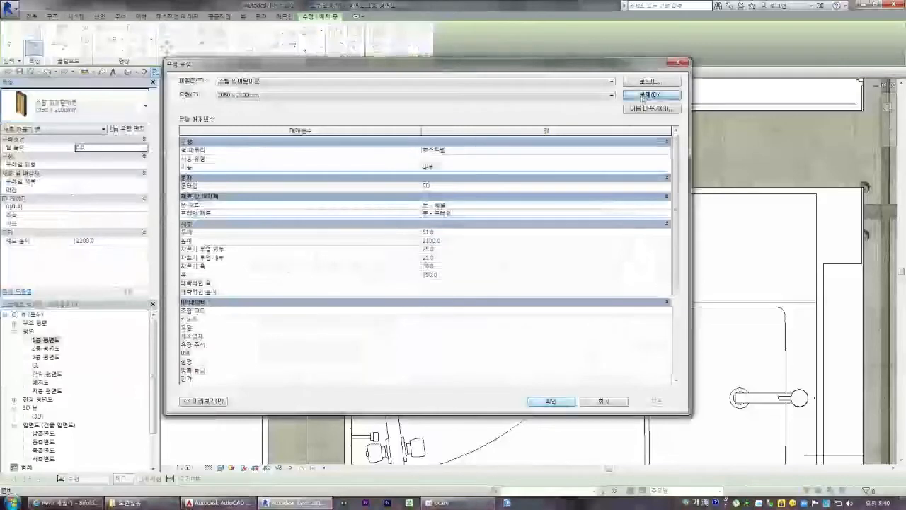
pyautogui.click(651, 95)
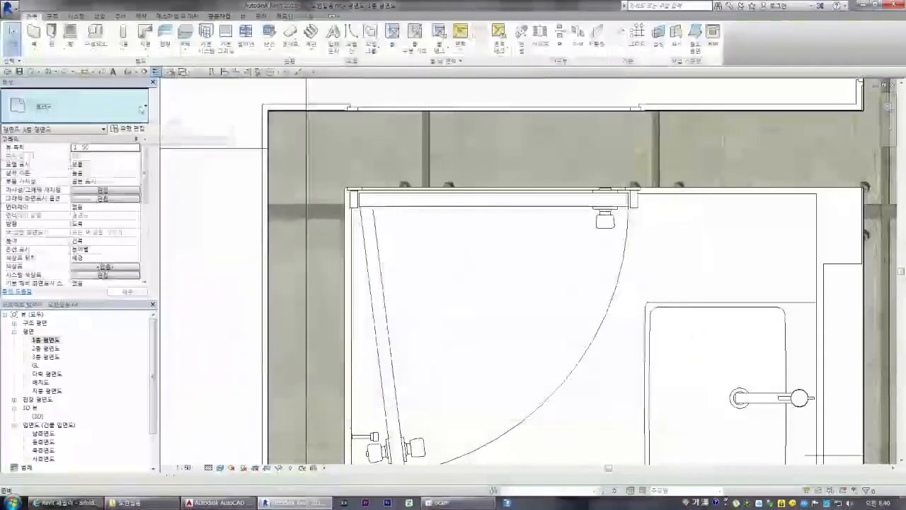
# Step: Place a steel single swing door (스틸 외여닫이문), 0800 x 2100mm, in the larger restroom's entrance wall, swinging inward over the drawn door
pyautogui.scroll(2, 167, 111)
pyautogui.click(120, 112)
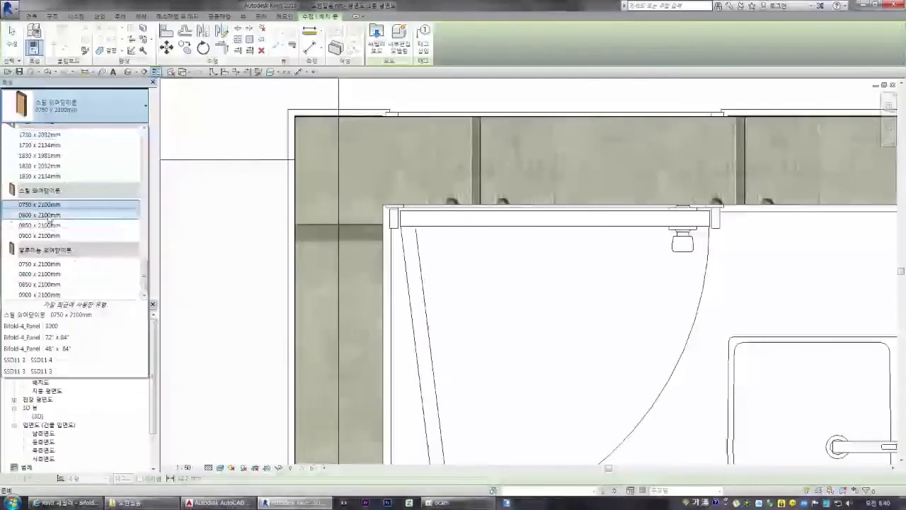
pyautogui.click(90, 220)
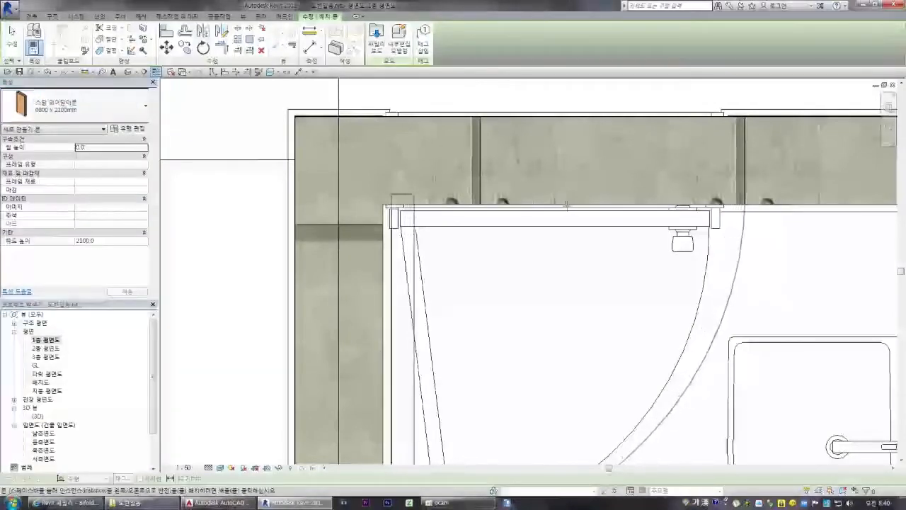
pyautogui.scroll(-1, 562, 206)
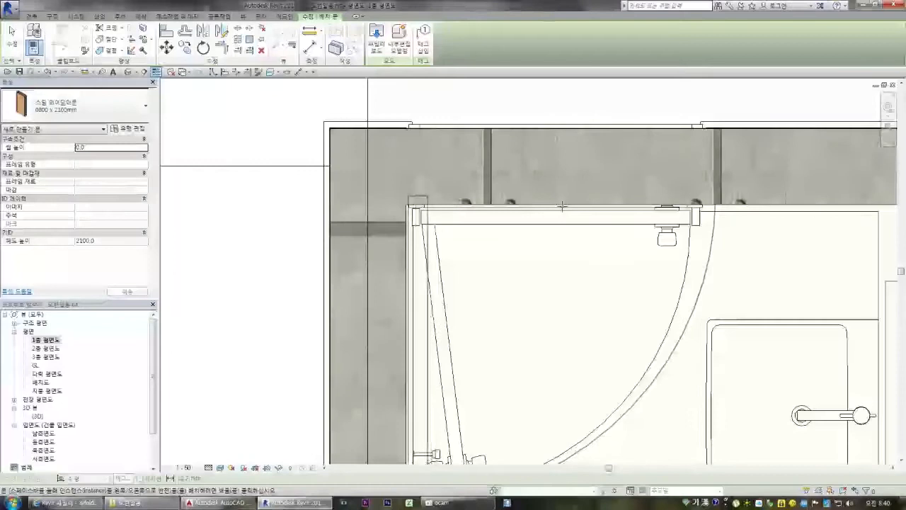
pyautogui.click(562, 206)
pyautogui.scroll(-4, 496, 201)
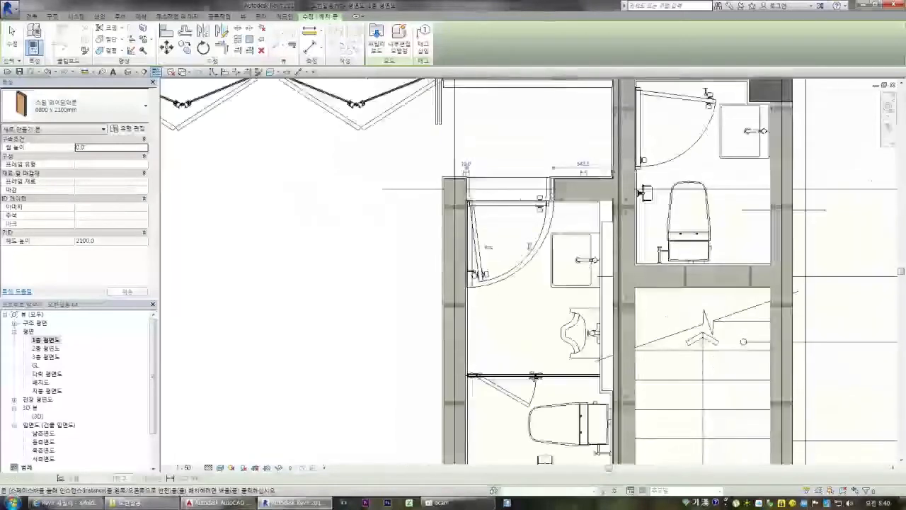
# Step: Place a matching 0800 x 2100mm steel door in the single-toilet restroom's entrance wall, swinging inward over the drawn door
pyautogui.scroll(-3, 519, 198)
pyautogui.scroll(3, 581, 130)
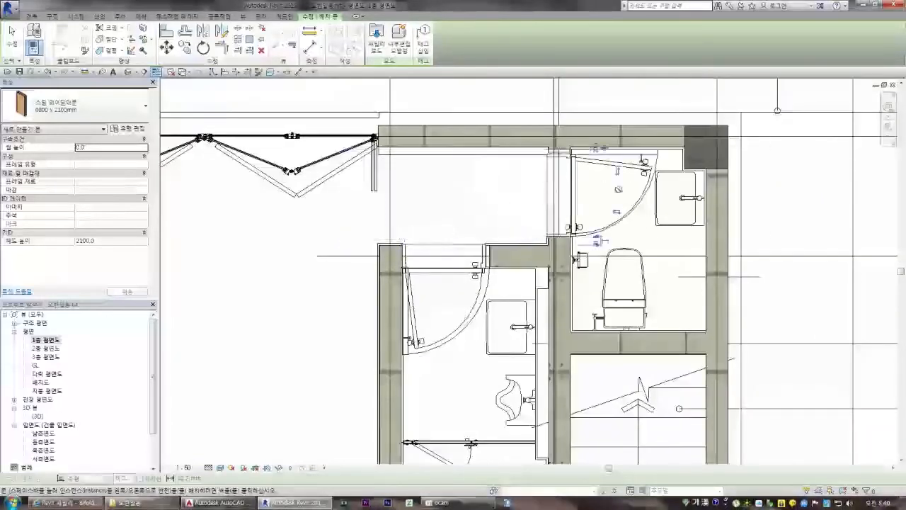
pyautogui.press('Escape')
pyautogui.press('Escape')
pyautogui.scroll(-1, 481, 215)
pyautogui.scroll(-1, 484, 220)
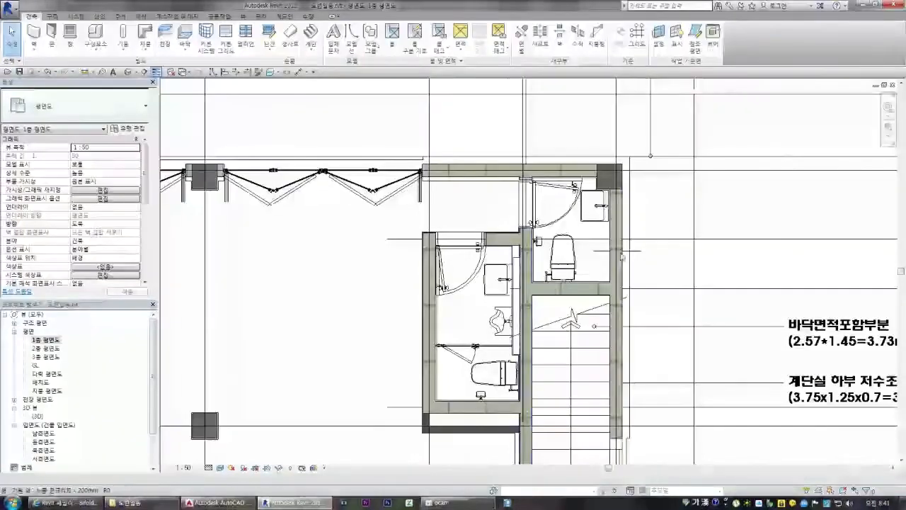
pyautogui.scroll(2, 622, 256)
pyautogui.scroll(-2, 620, 258)
pyautogui.scroll(3, 613, 266)
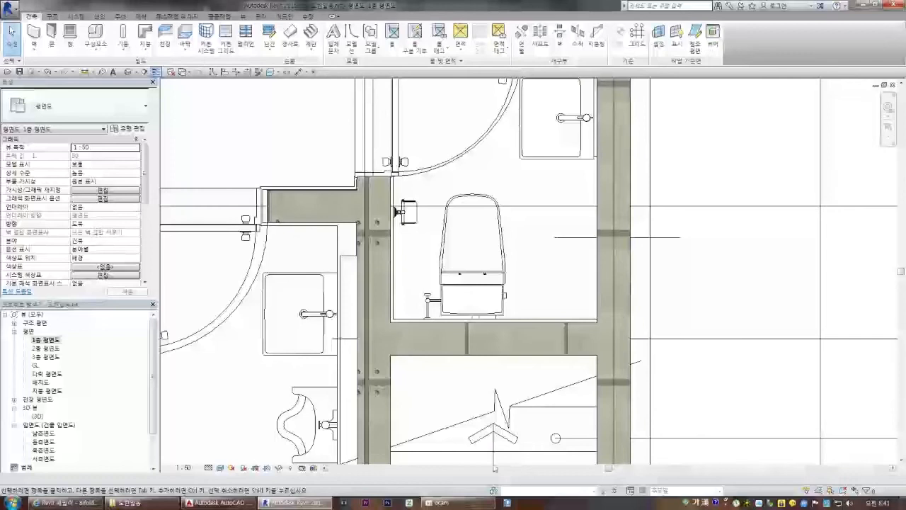
pyautogui.click(459, 505)
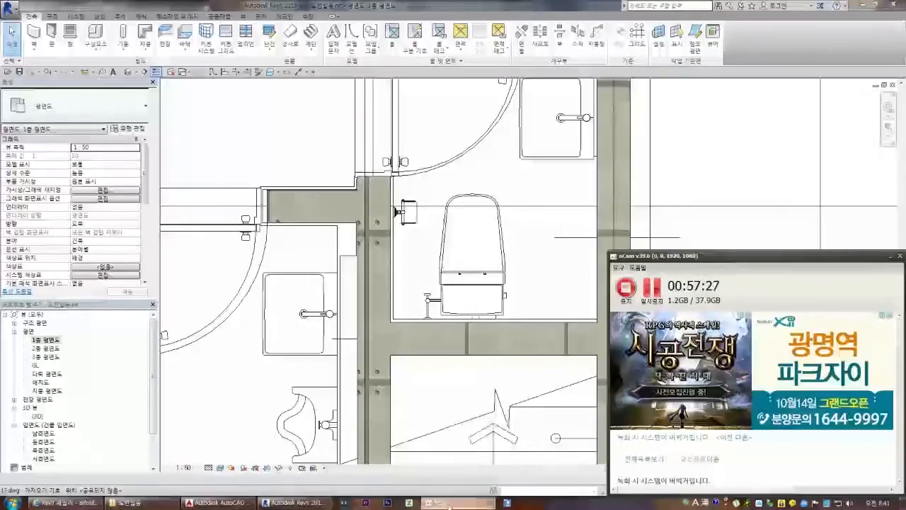
pyautogui.click(457, 388)
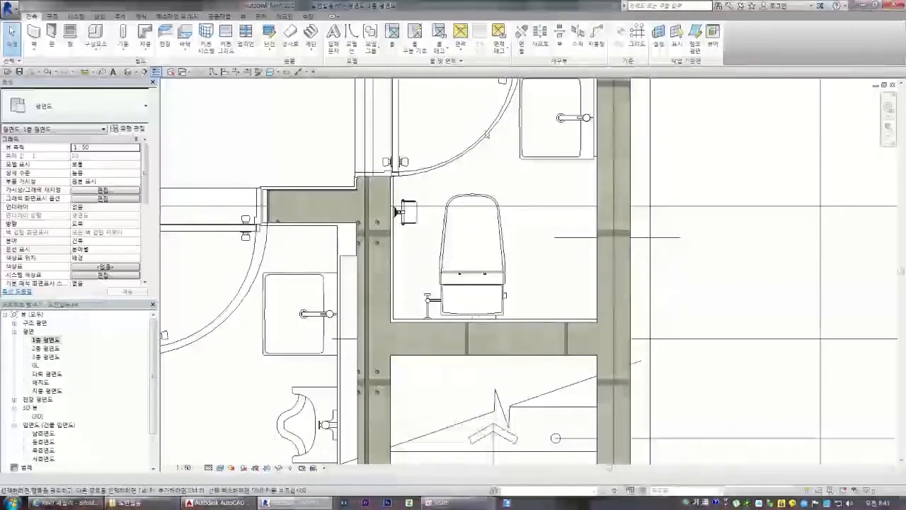
# Step: Load a 720x400x560mm toilet family from the plumbing library's 화장실 및 소변기 folder and place one in the single-toilet restroom
pyautogui.click(95, 32)
pyautogui.click(376, 39)
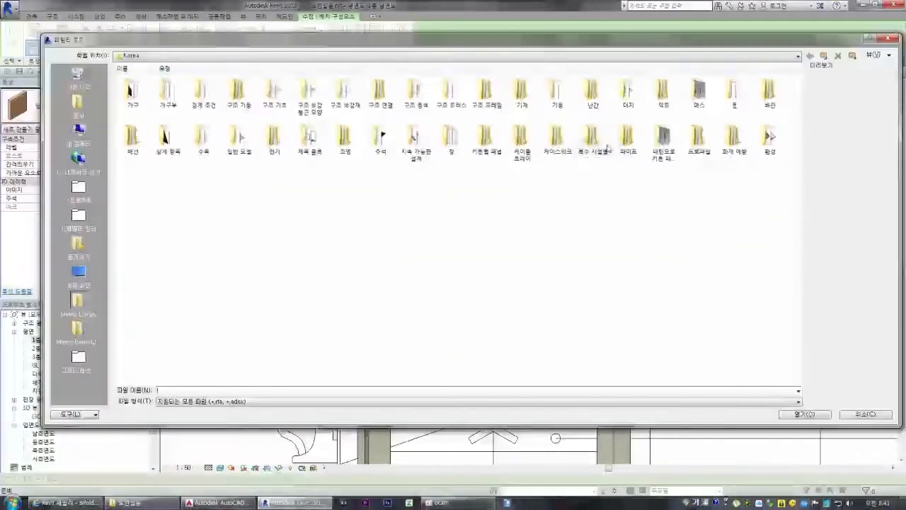
pyautogui.doubleClick(767, 95)
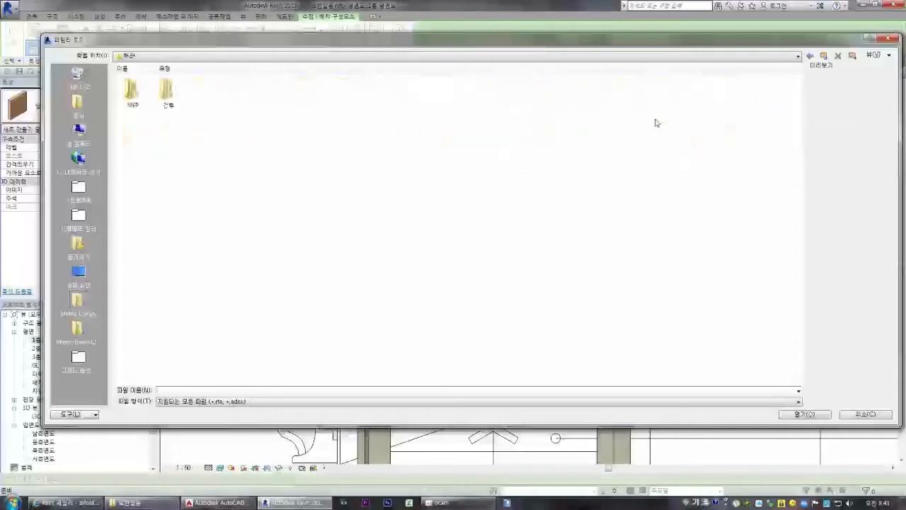
pyautogui.doubleClick(177, 104)
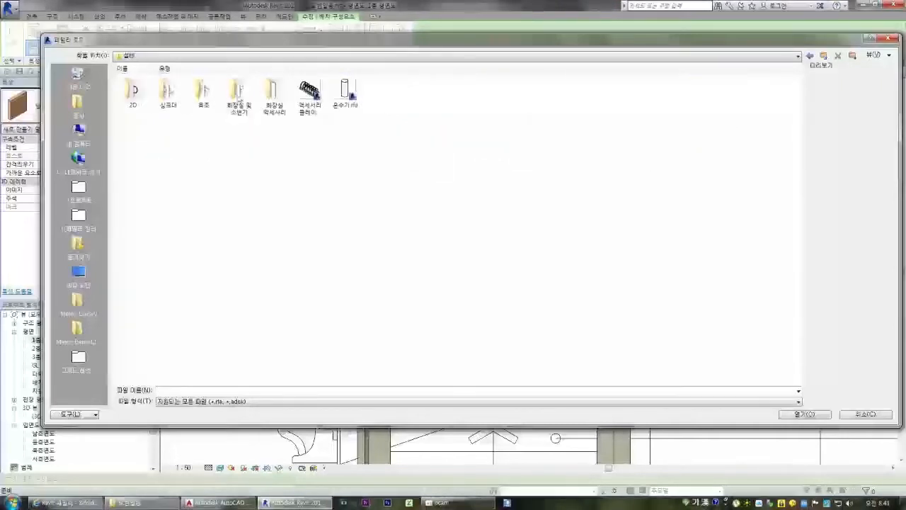
pyautogui.doubleClick(239, 95)
pyautogui.doubleClick(415, 90)
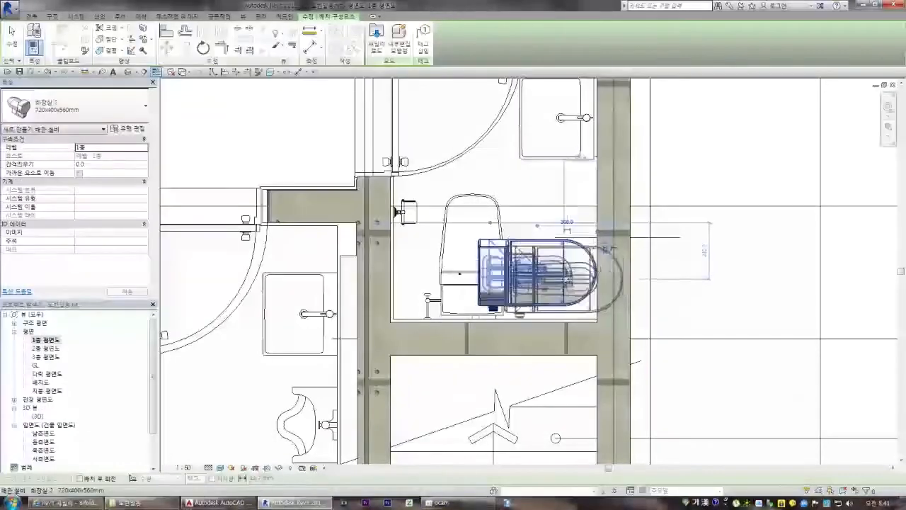
pyautogui.press('Escape')
# Step: Rotate the toilet a quarter turn so its tank faces the stair-side wall, and move it onto the toilet in the drawing
pyautogui.click(566, 272)
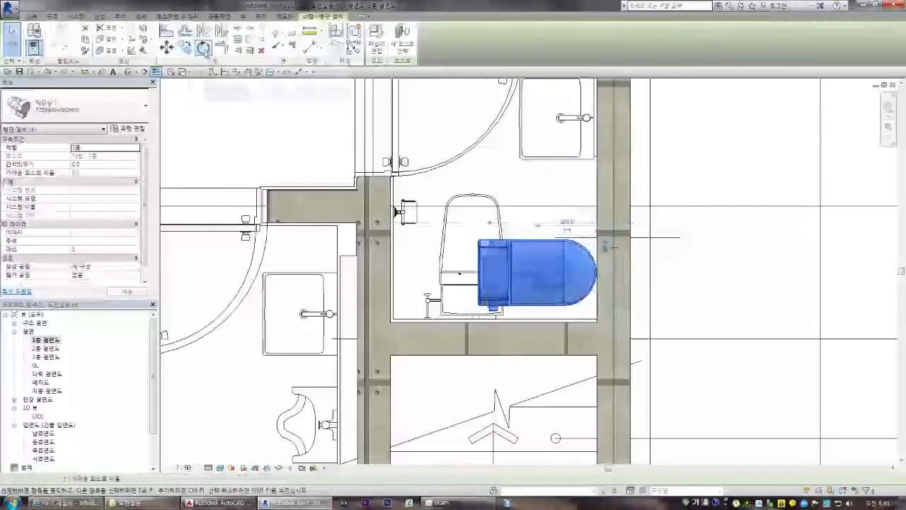
pyautogui.click(203, 48)
pyautogui.click(697, 278)
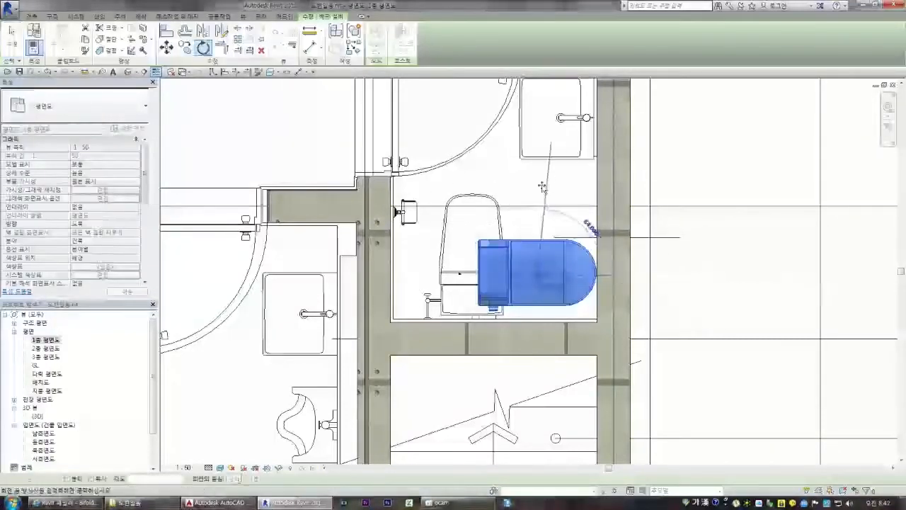
pyautogui.click(546, 148)
pyautogui.moveTo(538, 278); pyautogui.dragTo(474, 257)
pyautogui.press('Escape')
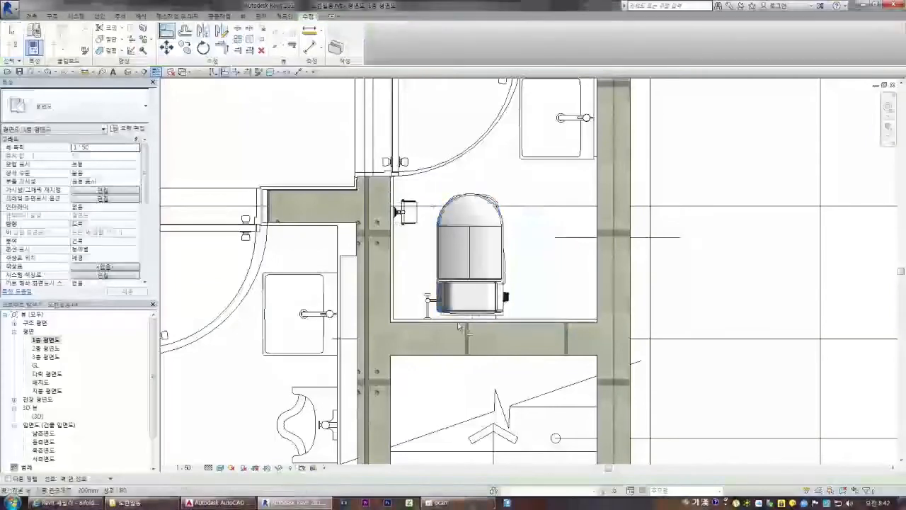
# Step: Align the back of the toilet tank with the restroom's stair-side wall
pyautogui.scroll(5, 487, 324)
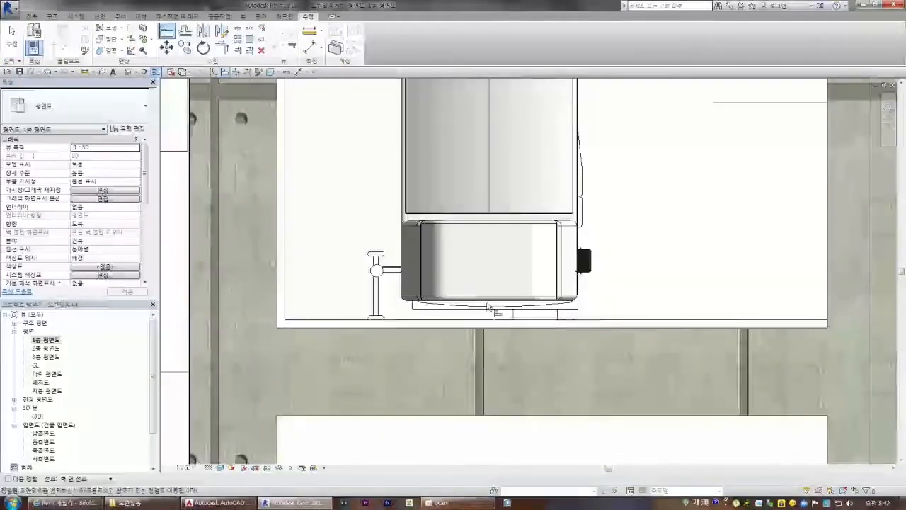
pyautogui.scroll(-5, 489, 309)
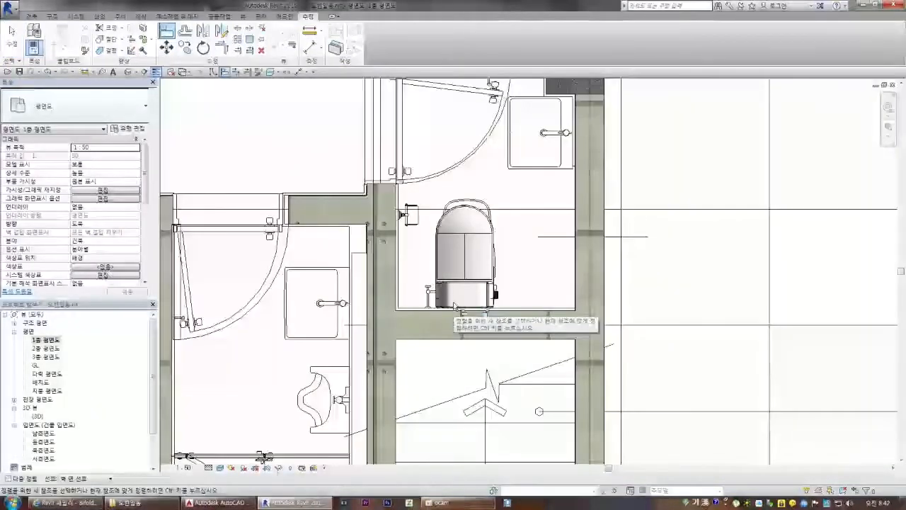
# Step: Copy the single-toilet restroom's toilet onto the toilet drawn in the neighbouring restroom
pyautogui.scroll(-4, 454, 306)
pyautogui.click(463, 281)
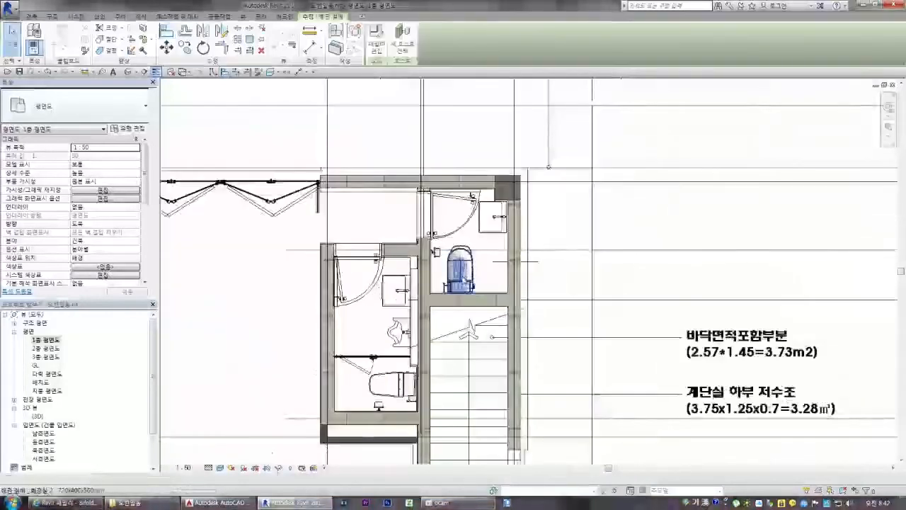
pyautogui.press('m')
pyautogui.press('v')
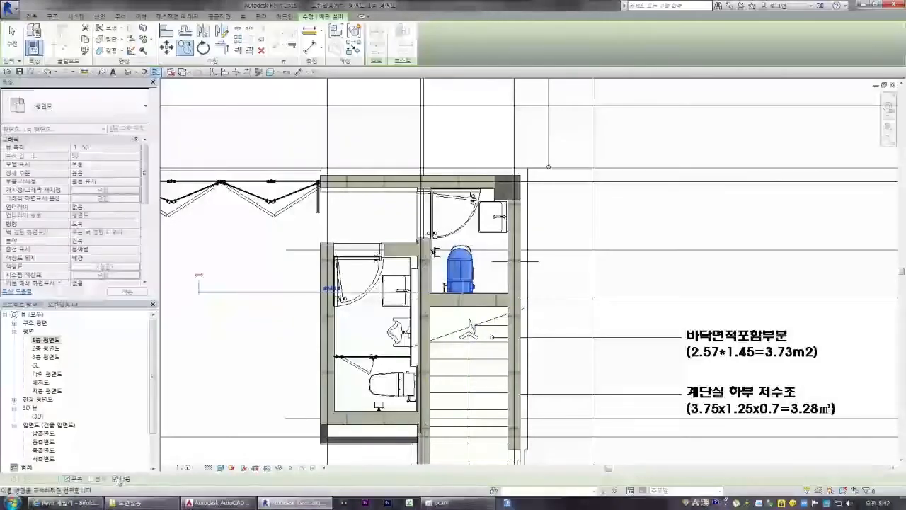
pyautogui.click(387, 381)
# Step: Rotate the copied toilet a quarter turn so its tank faces the stair-side wall, and move it onto the drawn toilet
pyautogui.press('r')
pyautogui.press('o')
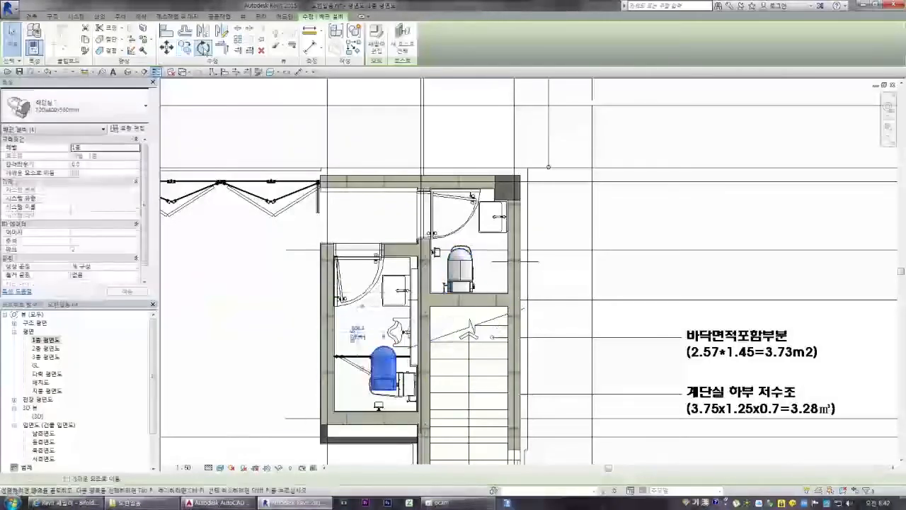
pyautogui.scroll(3, 387, 380)
pyautogui.click(393, 295)
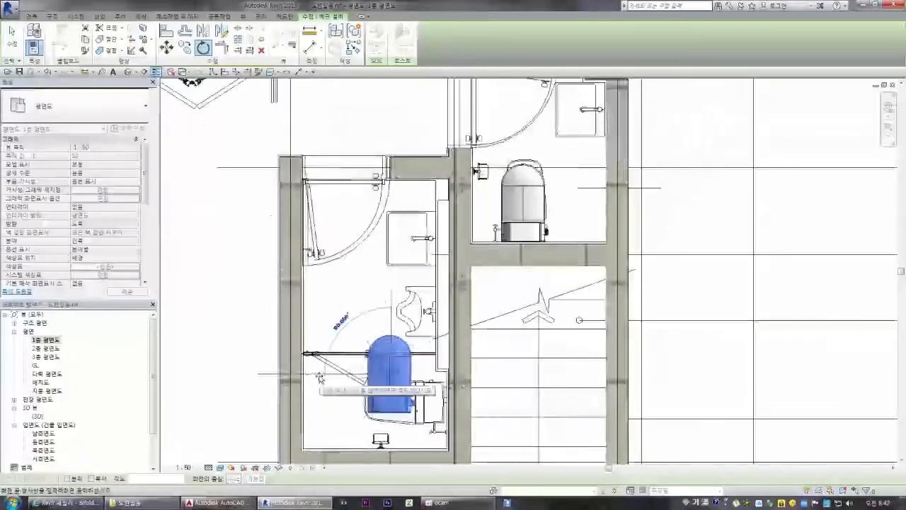
pyautogui.click(319, 377)
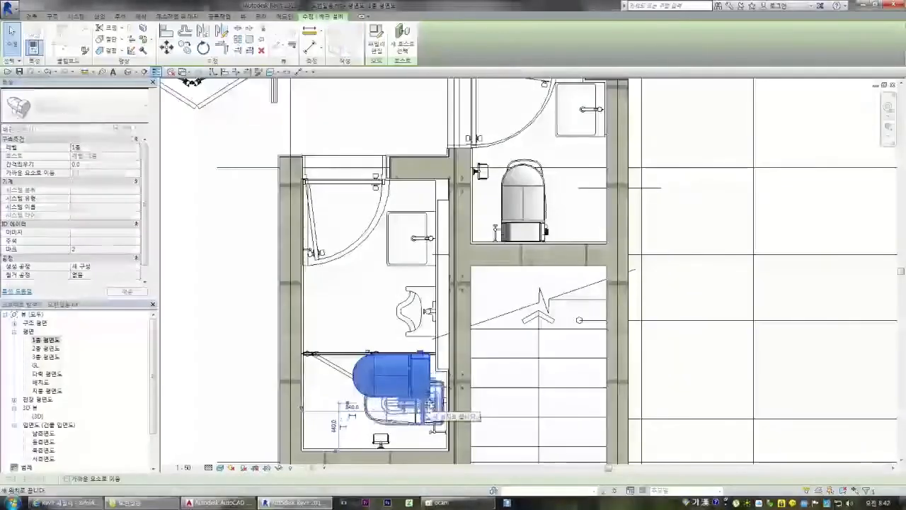
pyautogui.scroll(4, 436, 396)
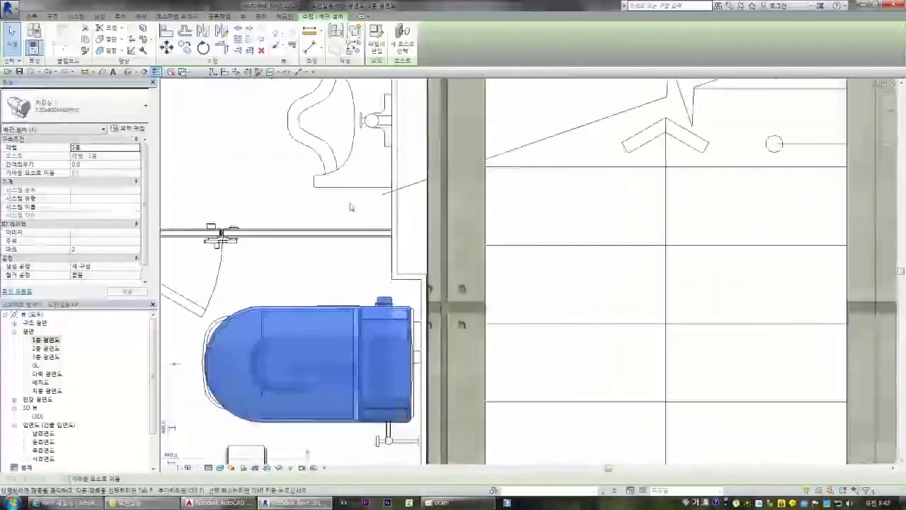
# Step: Align the back of the copied toilet's tank with the finish line along the stair-side wall
pyautogui.press('Escape')
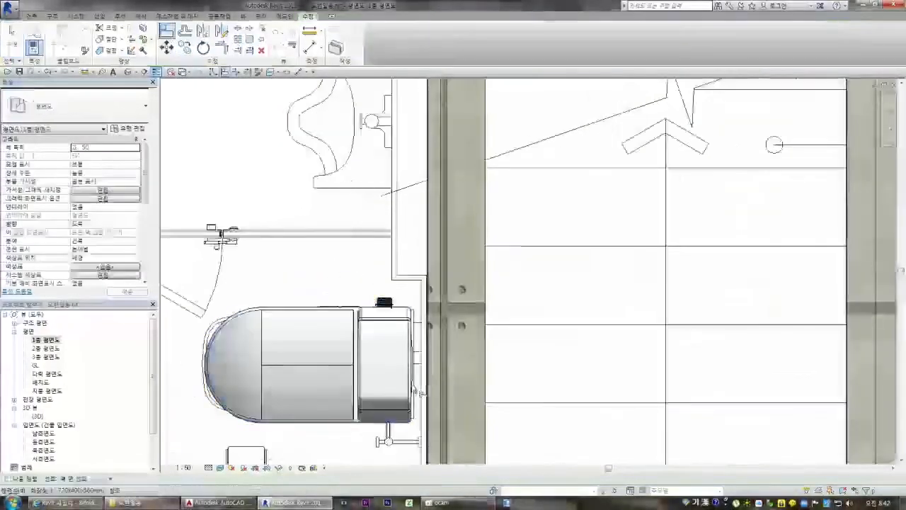
pyautogui.scroll(3, 423, 382)
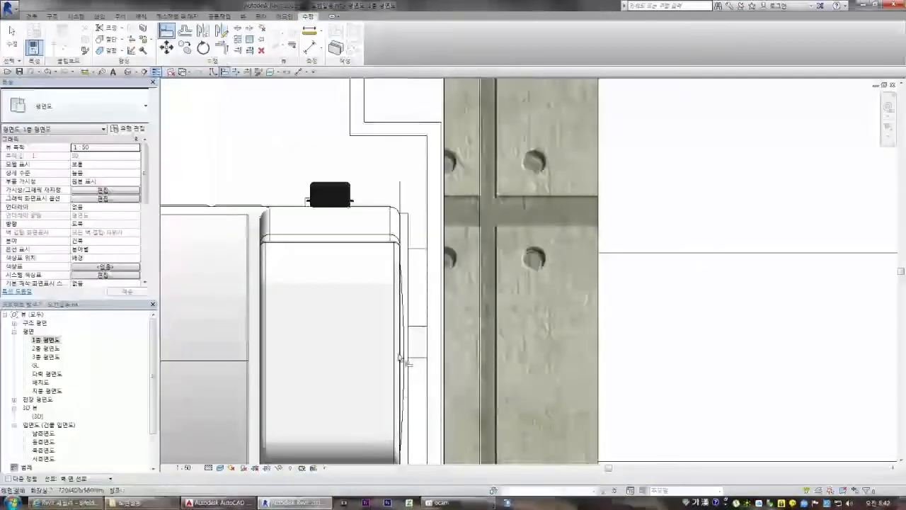
pyautogui.scroll(-5, 401, 359)
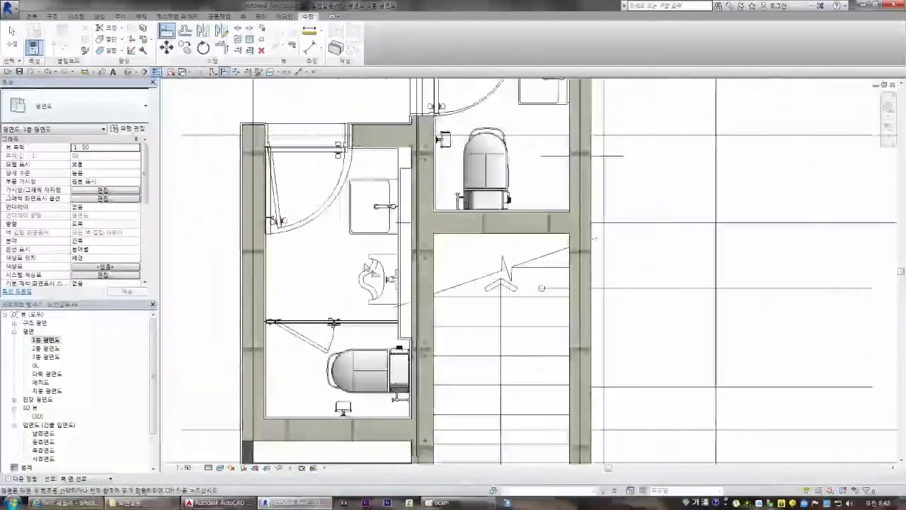
# Step: Browse the 화장실 및 소변기 family folder for a urinal, previewing the wall-mounted 3D urinal and 소변기(2).rfa
pyautogui.click(31, 15)
pyautogui.click(106, 34)
pyautogui.click(376, 35)
pyautogui.doubleClick(769, 91)
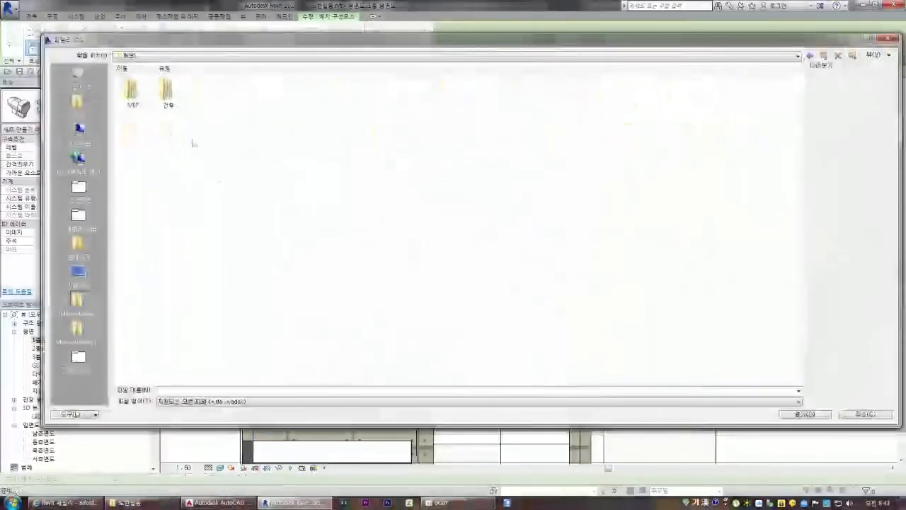
pyautogui.doubleClick(236, 90)
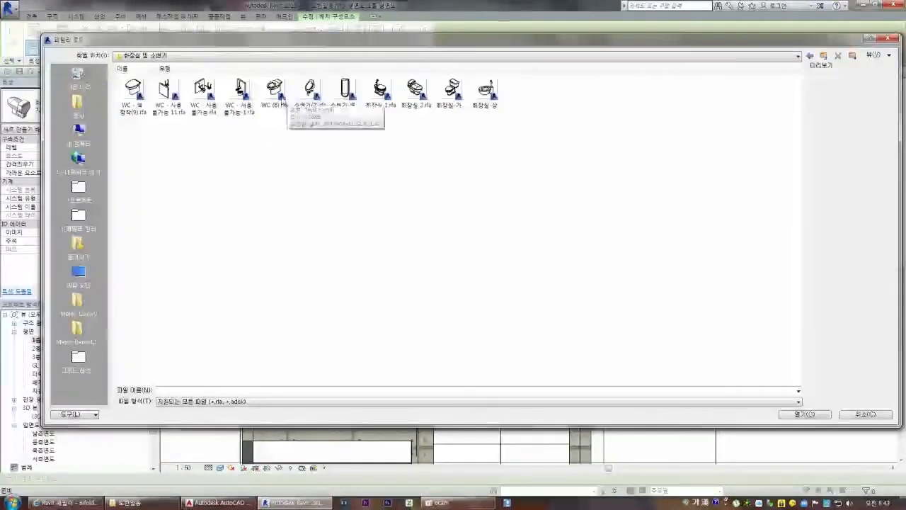
pyautogui.click(344, 99)
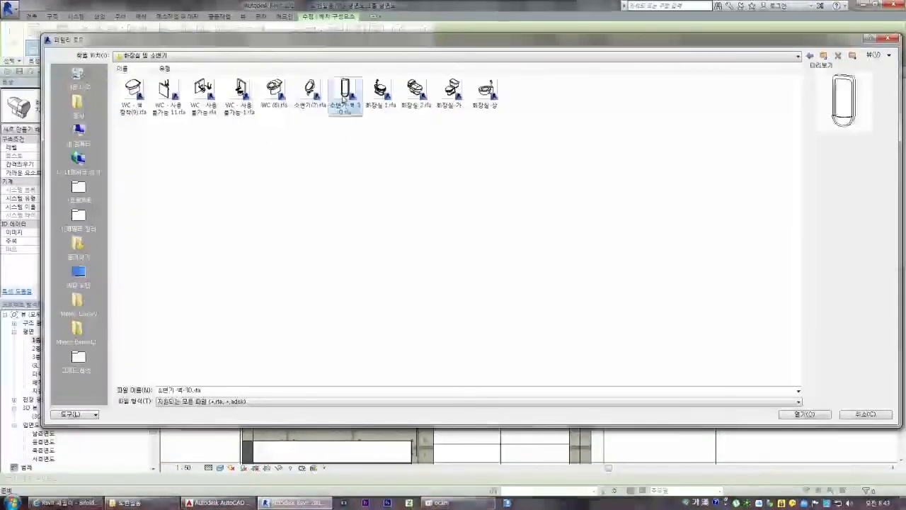
pyautogui.click(313, 94)
pyautogui.press('BackSpace')
pyautogui.press('BackSpace')
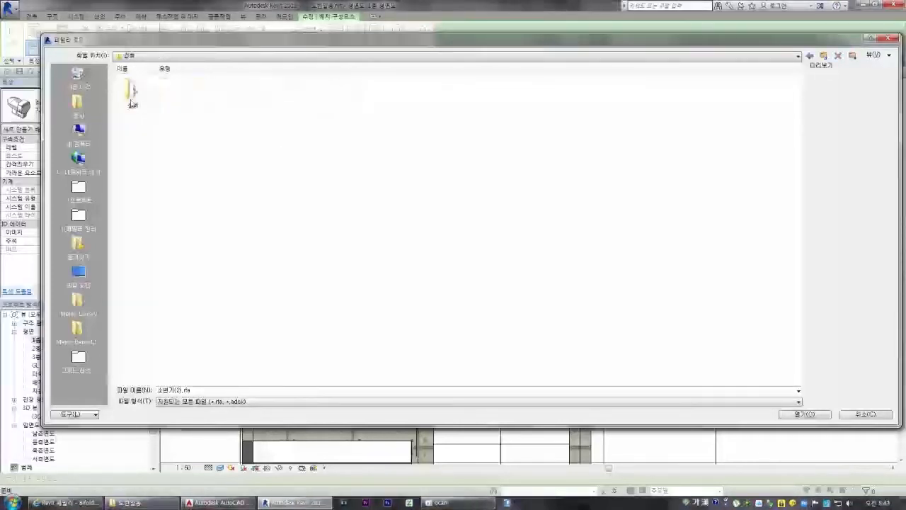
# Step: Load the M_소변기 - 칸막이 family from the library's 소변기 folder and try to place it on the drawn urinal
pyautogui.doubleClick(132, 91)
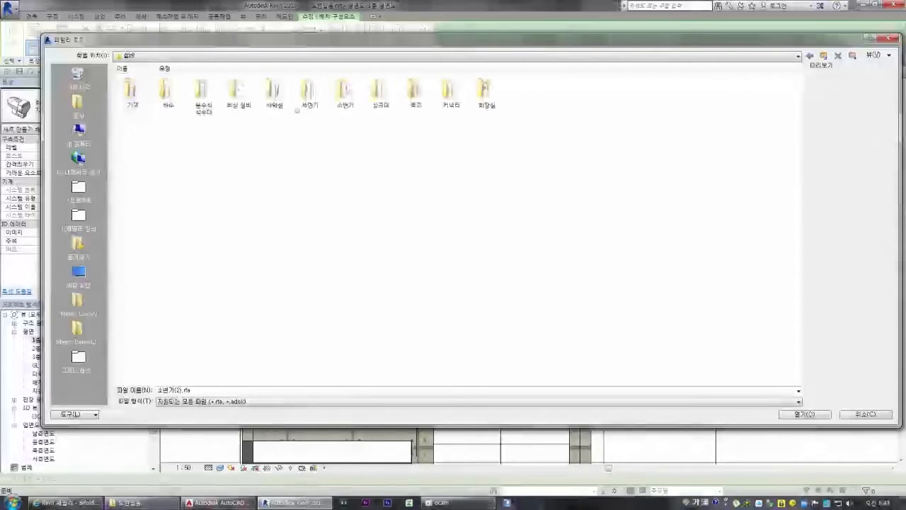
pyautogui.doubleClick(346, 96)
pyautogui.click(205, 94)
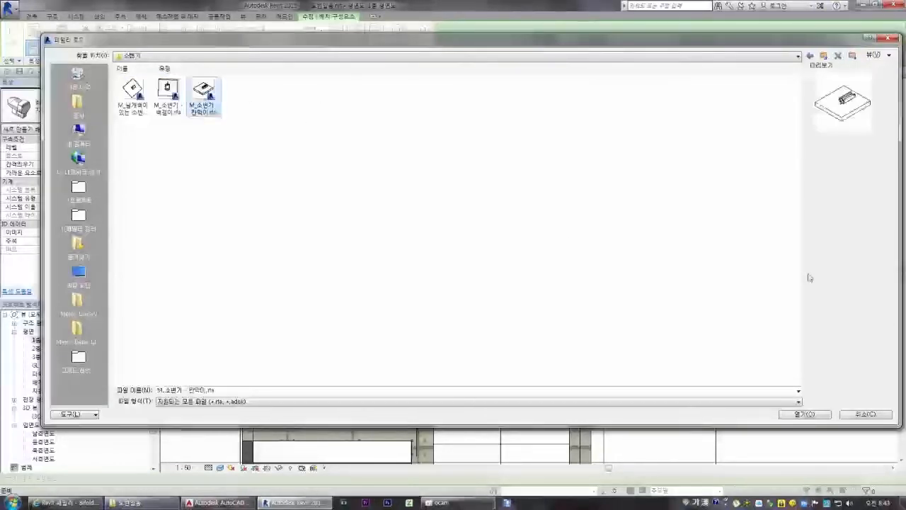
pyautogui.click(168, 93)
pyautogui.click(132, 92)
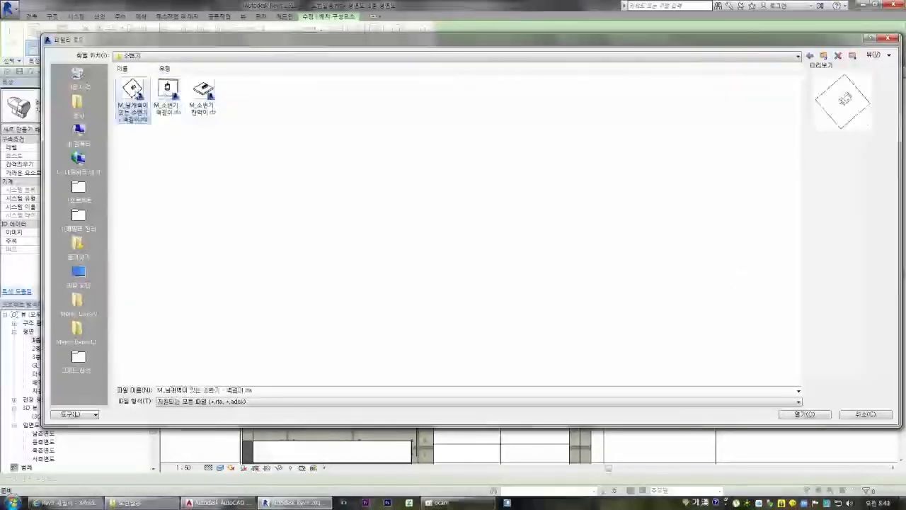
pyautogui.click(204, 94)
pyautogui.doubleClick(205, 95)
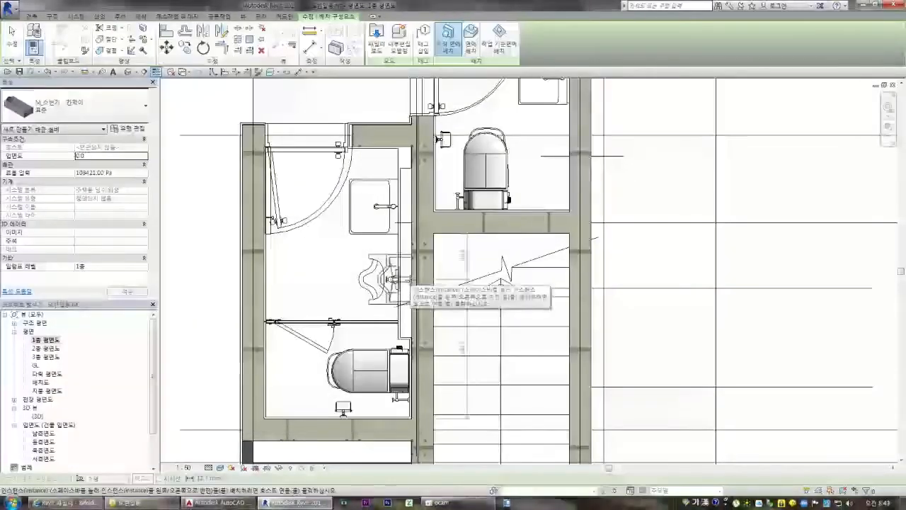
pyautogui.press('Escape')
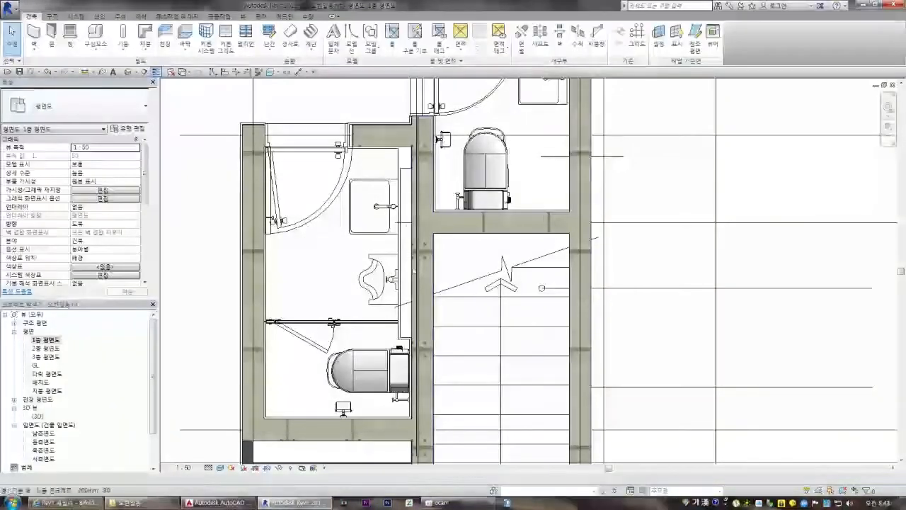
# Step: Open the second-floor plan view, 2층 평면도
pyautogui.scroll(2, 408, 175)
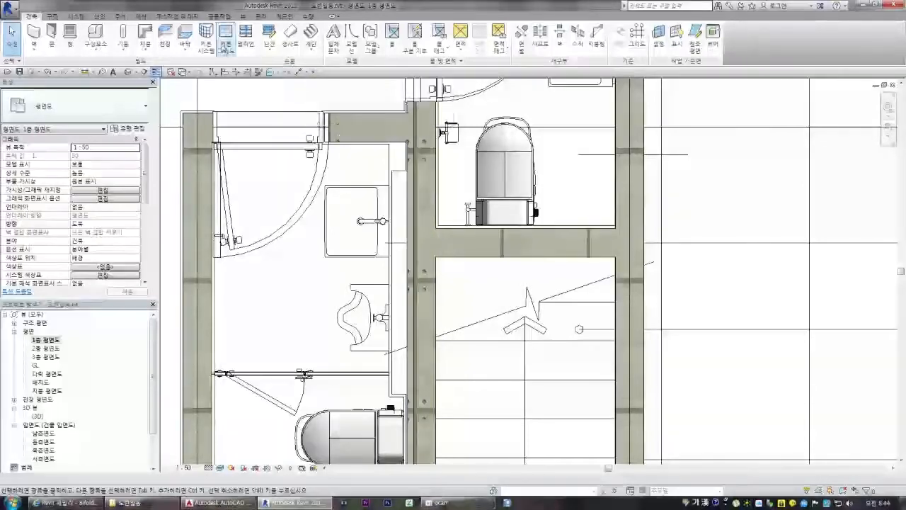
pyautogui.doubleClick(46, 348)
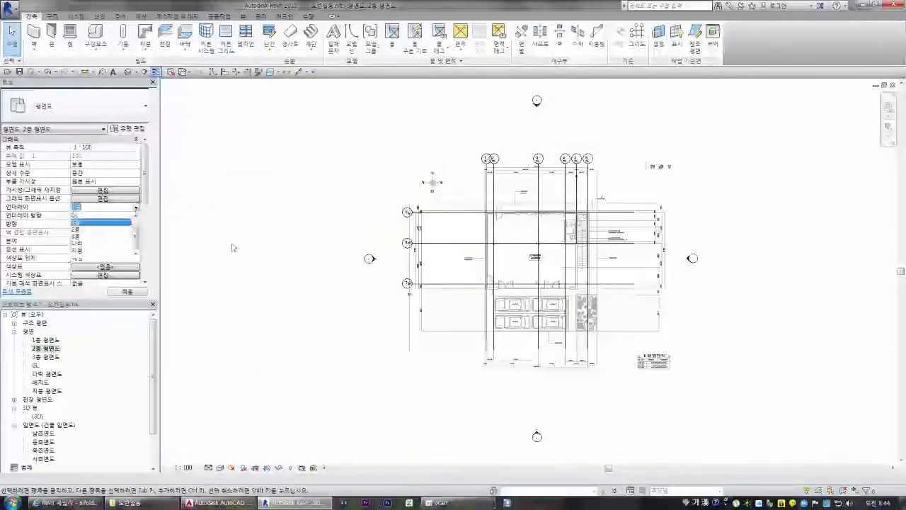
# Step: Try to import the second-floor drawing 2F.dwg into the plan, positioned center to center on level 2층
pyautogui.click(117, 16)
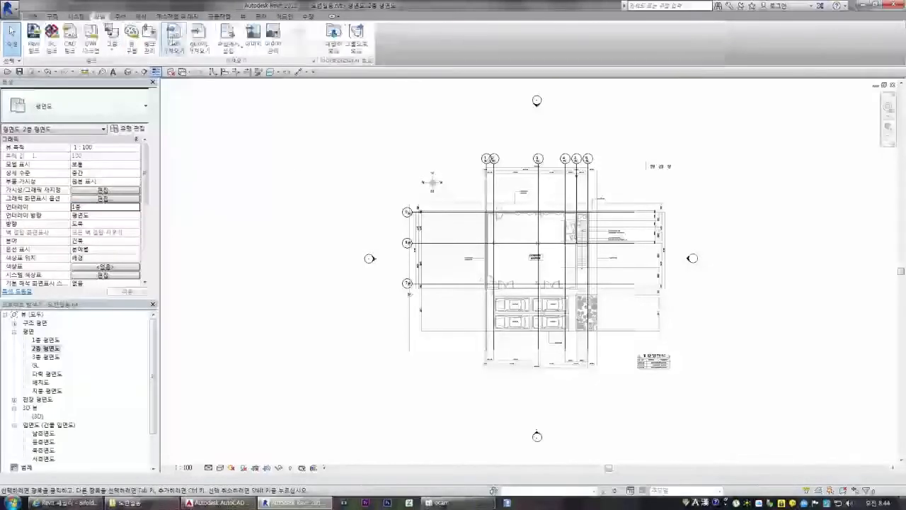
pyautogui.click(173, 37)
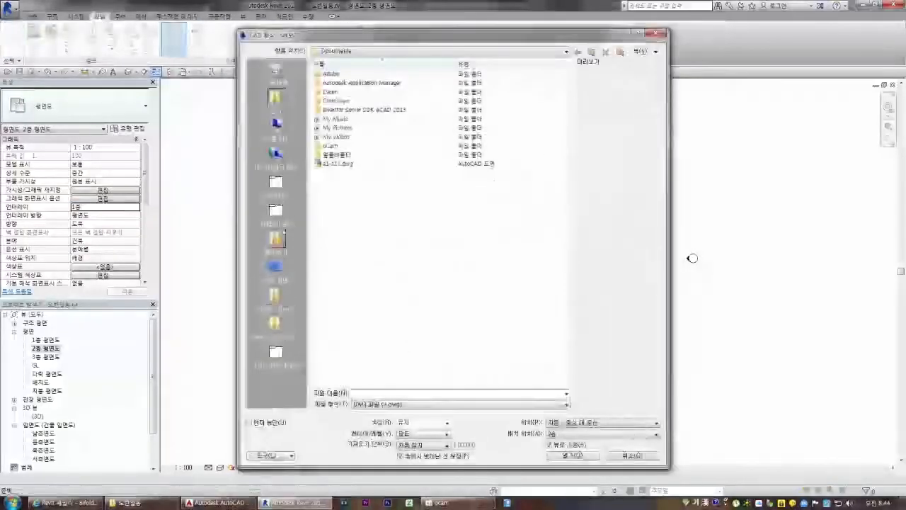
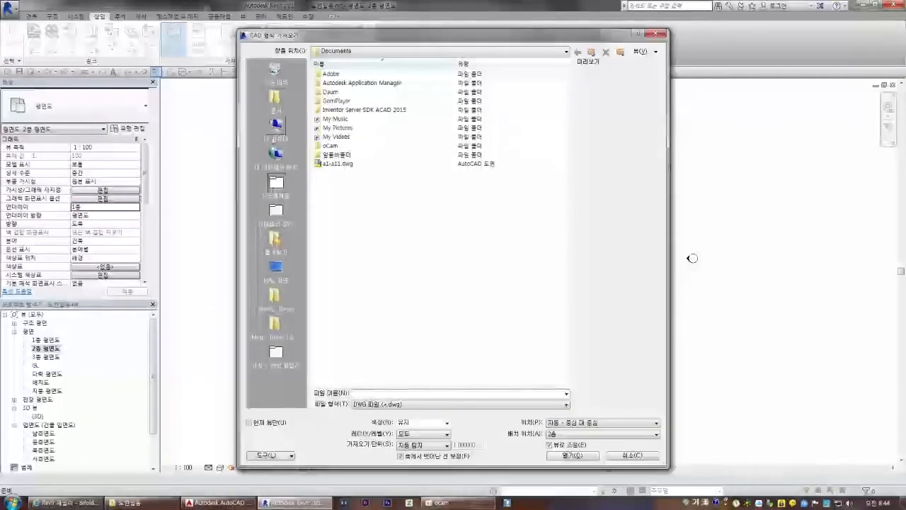
pyautogui.doubleClick(340, 98)
pyautogui.doubleClick(355, 105)
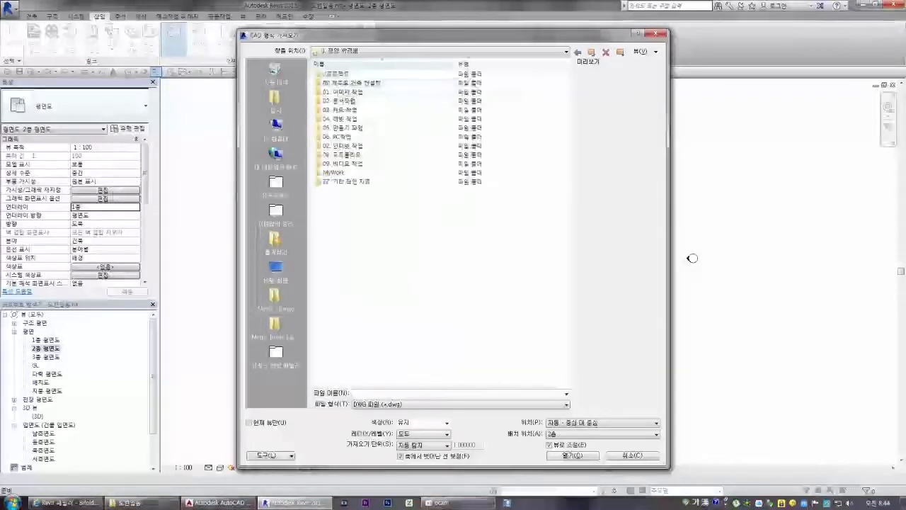
pyautogui.doubleClick(339, 74)
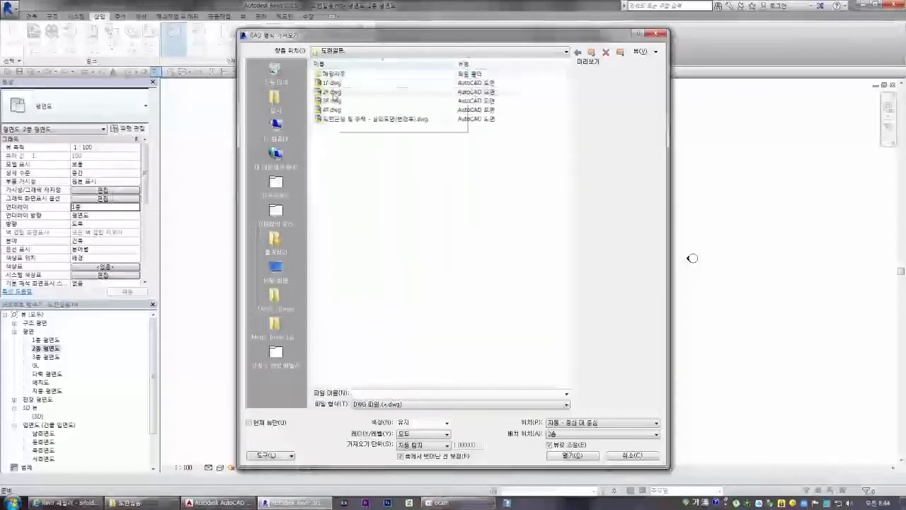
pyautogui.doubleClick(337, 99)
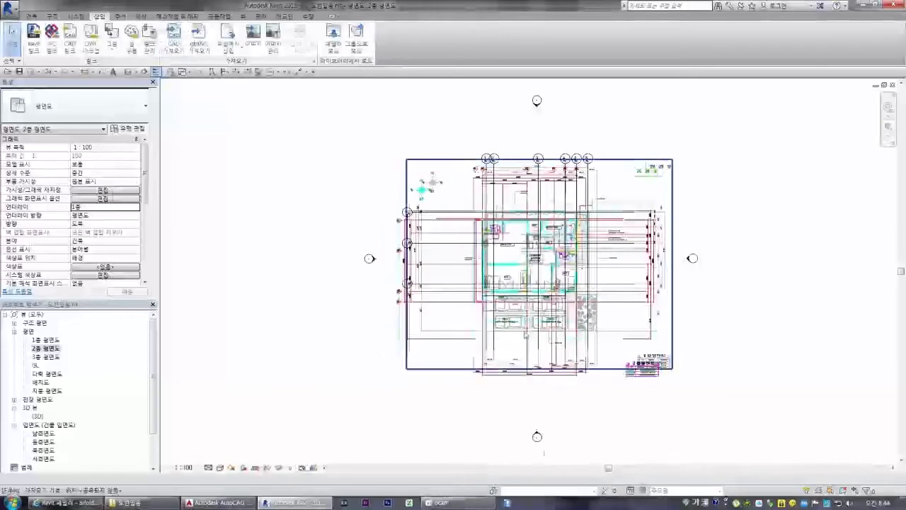
pyautogui.scroll(5, 476, 246)
pyautogui.scroll(-3, 364, 269)
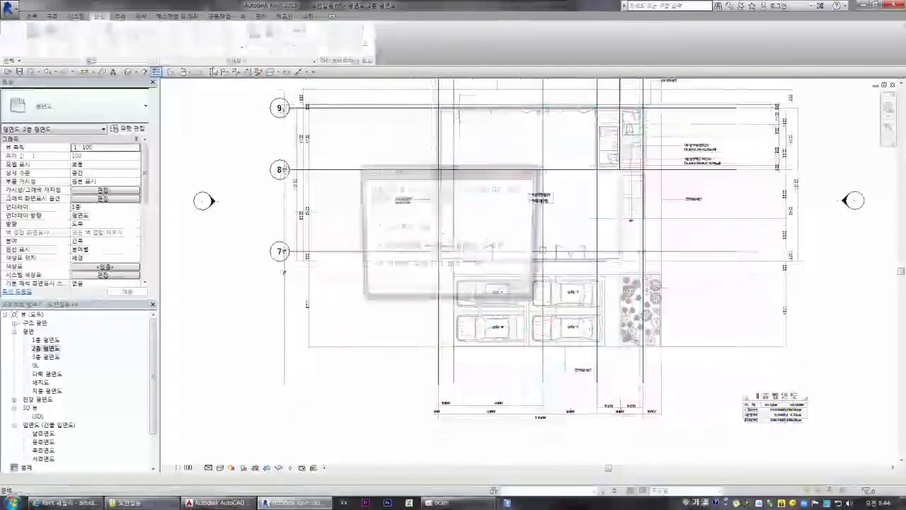
# Step: Start a new CAD import of the second-floor drawing into the 2층 평면도 view
pyautogui.click(427, 244)
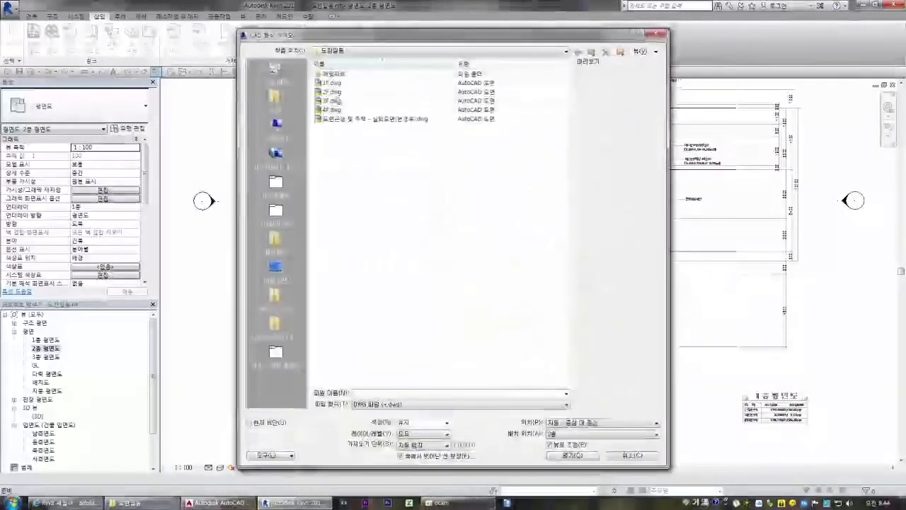
# Step: Import 2F.dwg into the second-floor plan in black and white with millimetre units
pyautogui.click(407, 442)
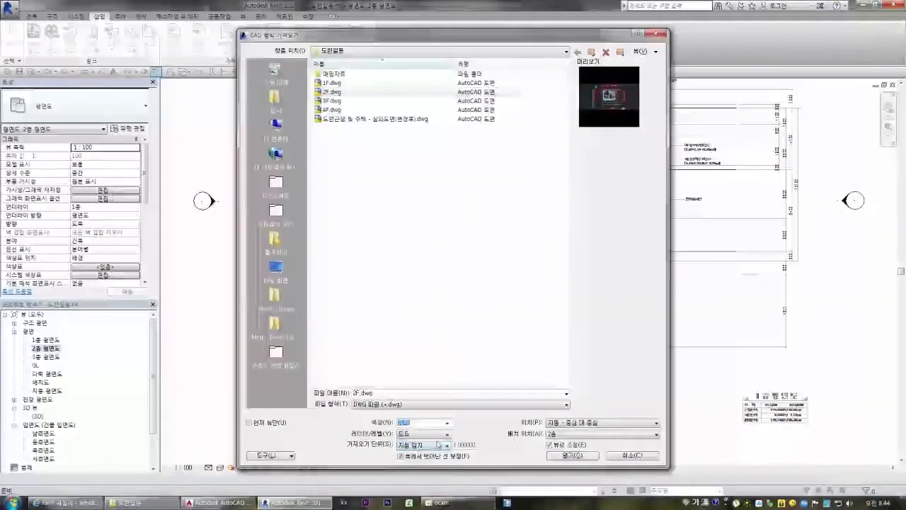
pyautogui.click(423, 445)
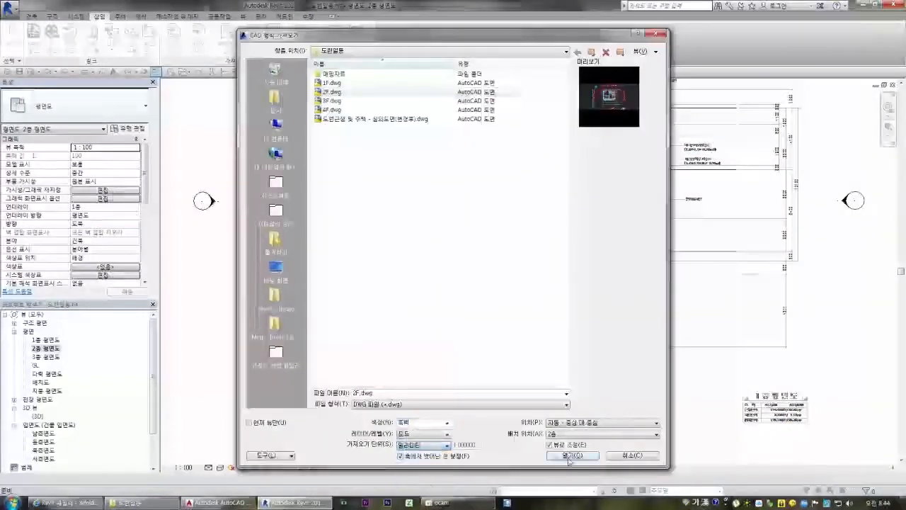
pyautogui.click(568, 455)
pyautogui.scroll(2, 477, 197)
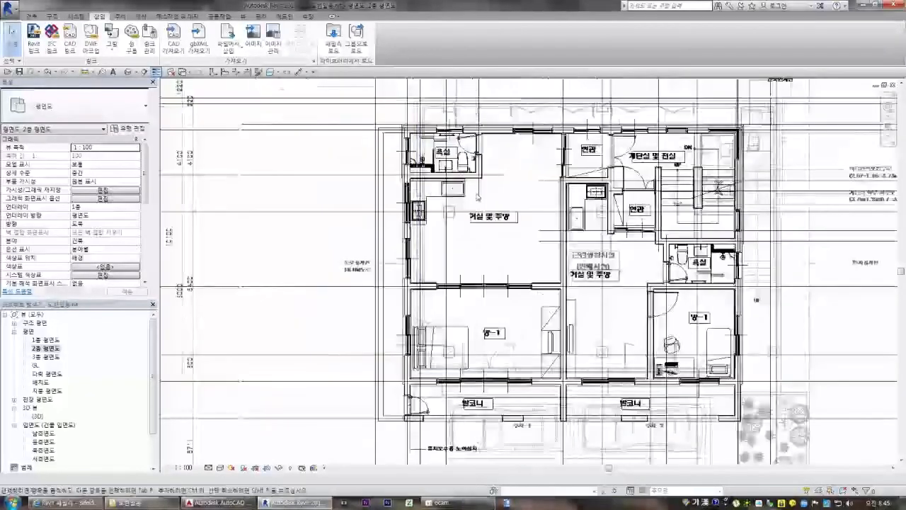
# Step: Examine how the imported 2F.dwg overlaps the 1F.dwg drawing and the project grids
pyautogui.click(413, 127)
pyautogui.scroll(-1, 408, 170)
pyautogui.scroll(-2, 406, 212)
pyautogui.scroll(2, 401, 169)
pyautogui.scroll(-3, 399, 170)
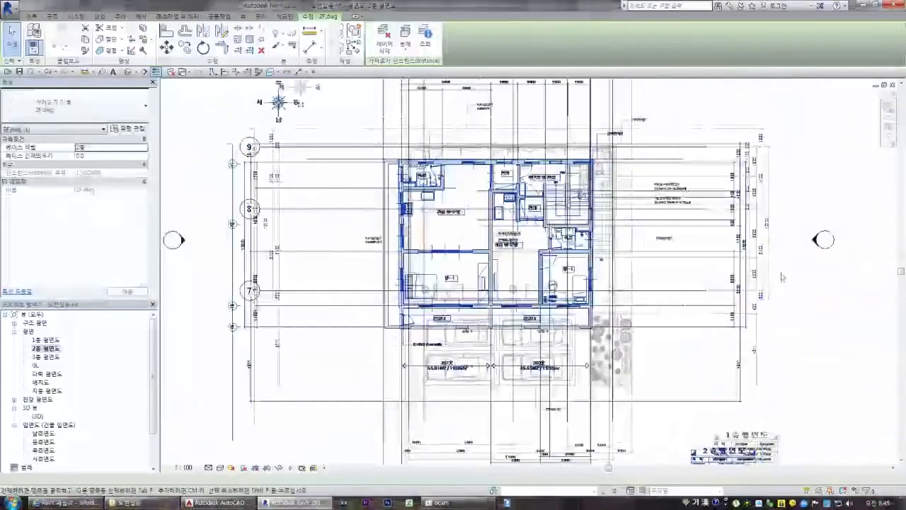
pyautogui.press('Escape')
pyautogui.click(729, 250)
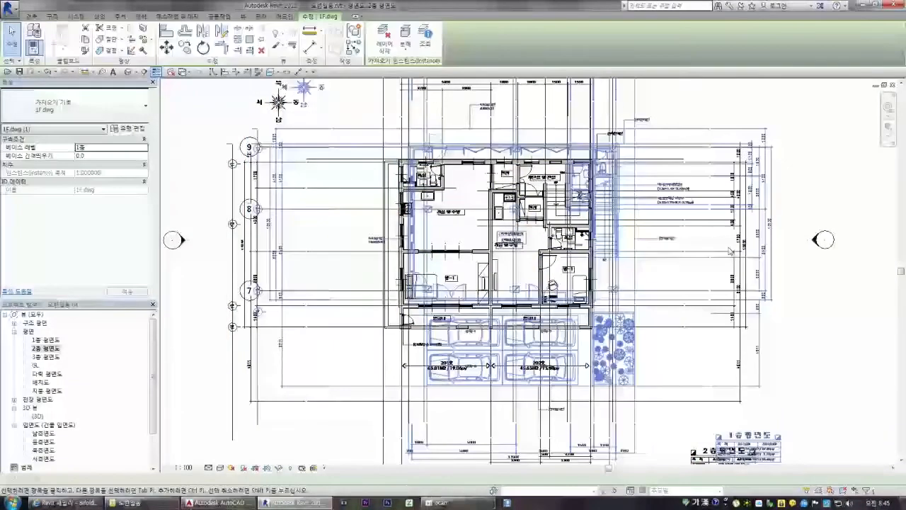
pyautogui.click(781, 333)
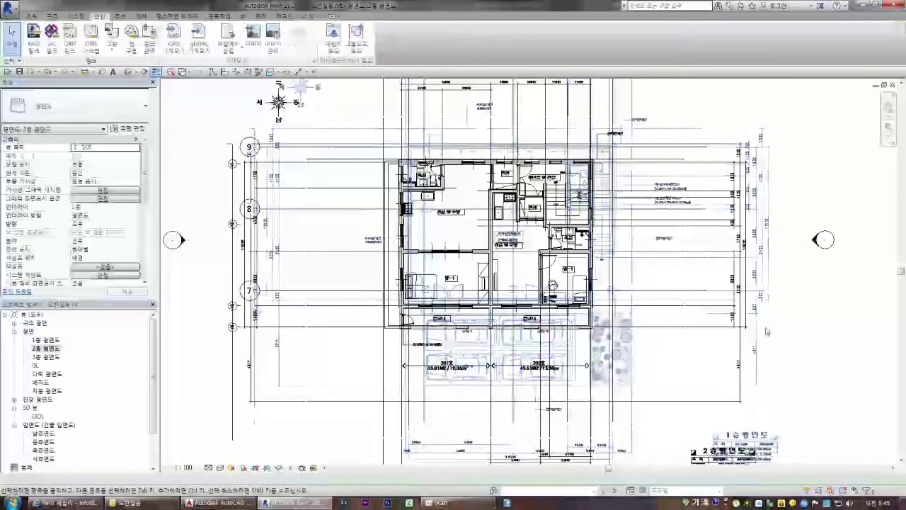
# Step: Move the 2F.dwg import so the bathroom's outer wall corner meets the intersection of grids 1 and 9
pyautogui.click(663, 401)
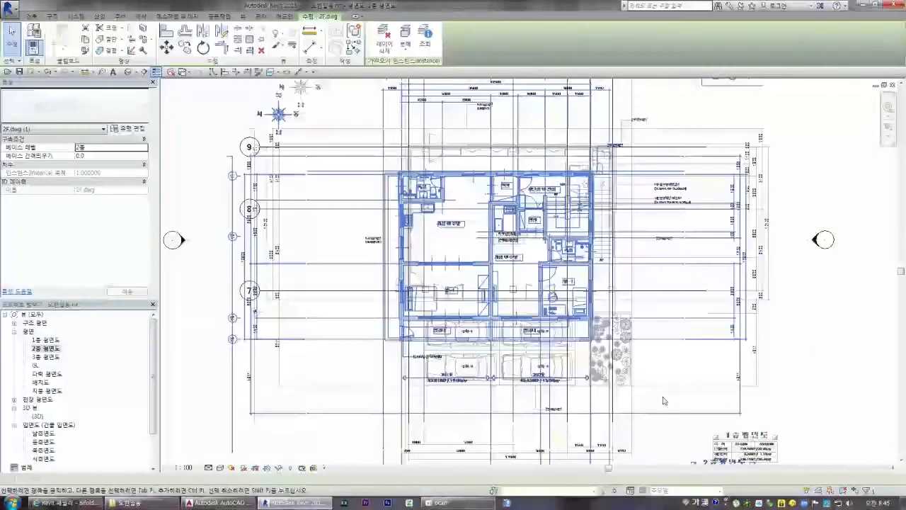
pyautogui.scroll(3, 404, 142)
pyautogui.scroll(6, 405, 143)
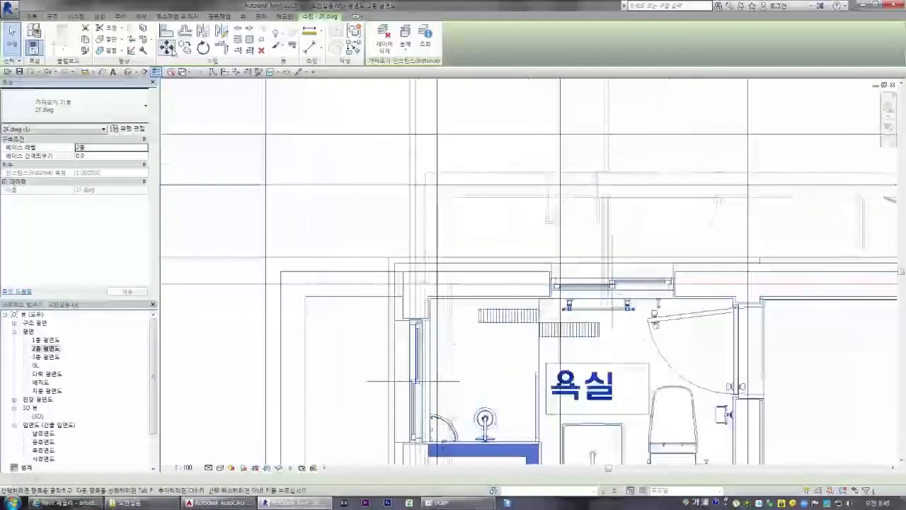
pyautogui.click(284, 189)
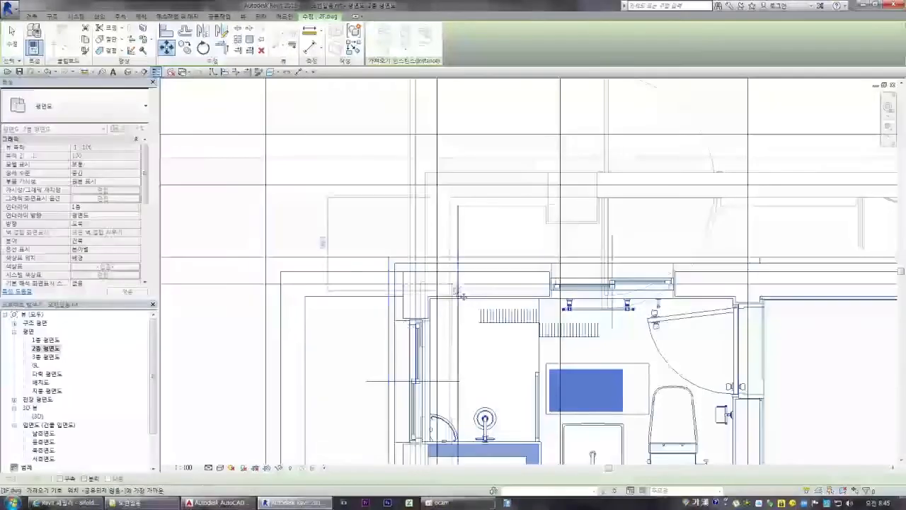
pyautogui.click(438, 185)
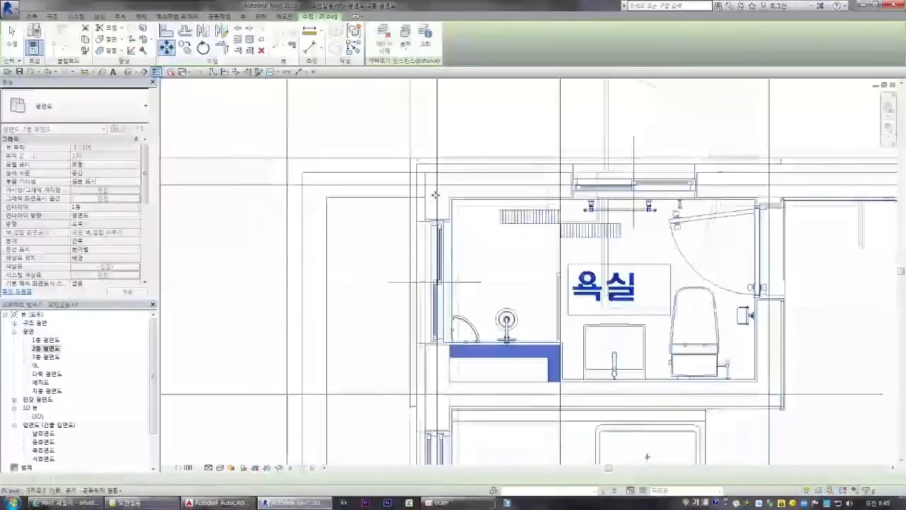
pyautogui.scroll(-6, 387, 226)
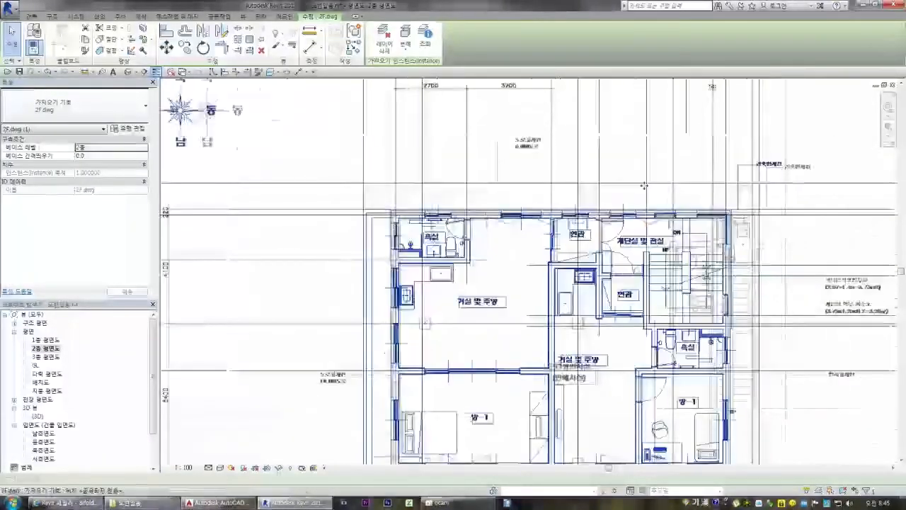
pyautogui.scroll(-2, 646, 186)
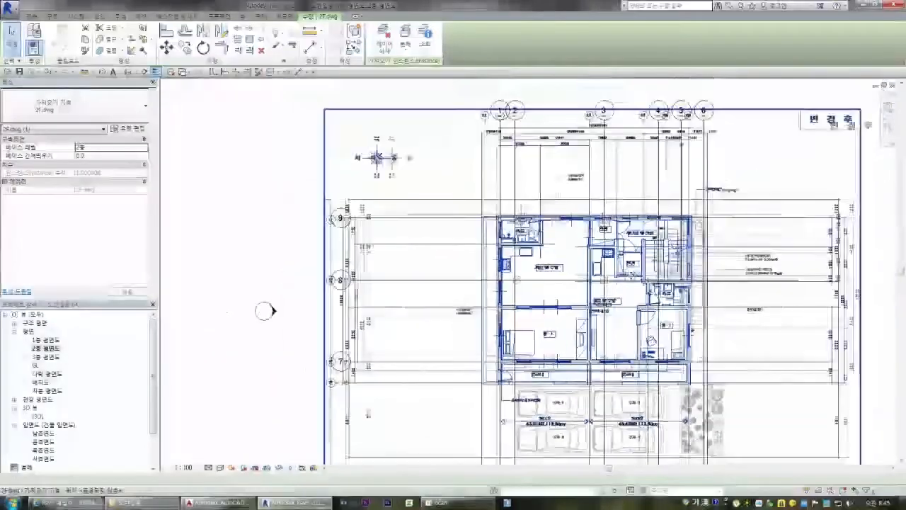
# Step: Move the 2F.dwg import again, using the stair hall's outer corner, so its axes coincide with project grids 1 to 6
pyautogui.scroll(5, 519, 125)
pyautogui.scroll(-6, 496, 126)
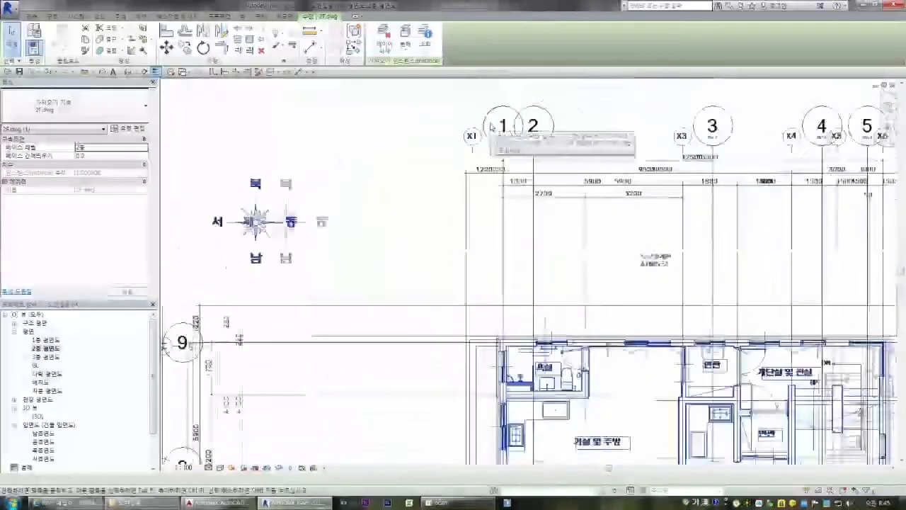
pyautogui.scroll(2, 495, 138)
pyautogui.scroll(4, 495, 138)
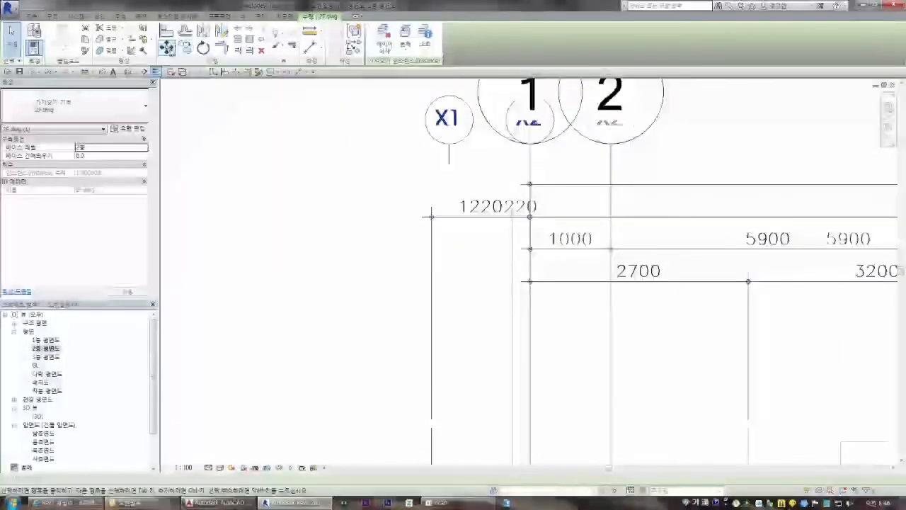
pyautogui.click(166, 48)
pyautogui.scroll(-3, 460, 182)
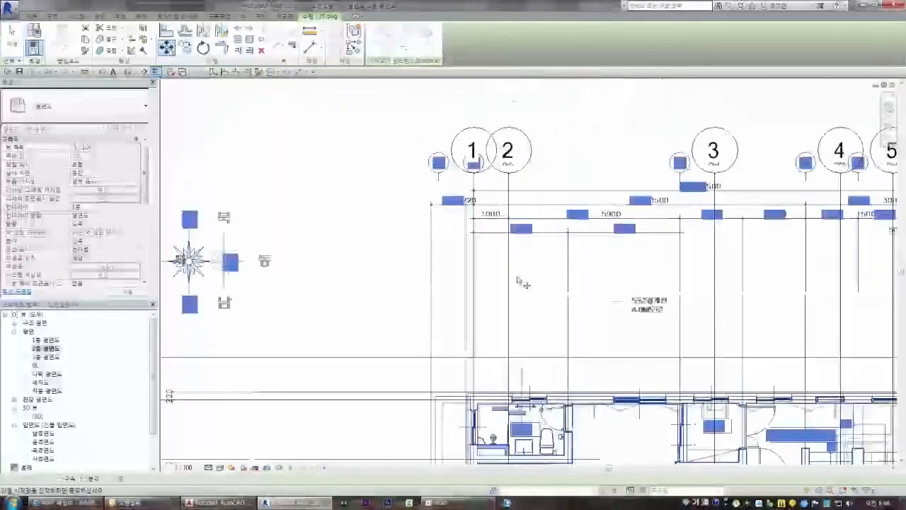
pyautogui.scroll(-2, 460, 182)
pyautogui.scroll(6, 763, 376)
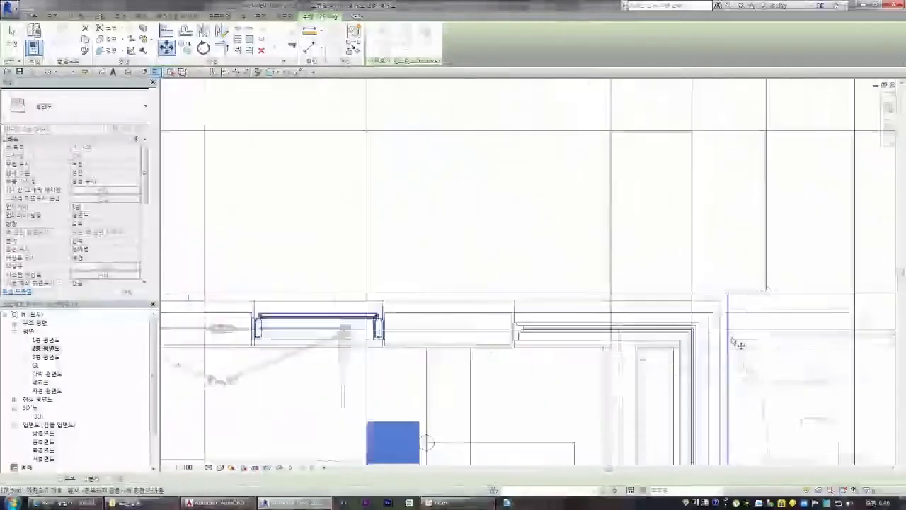
pyautogui.scroll(-4, 659, 312)
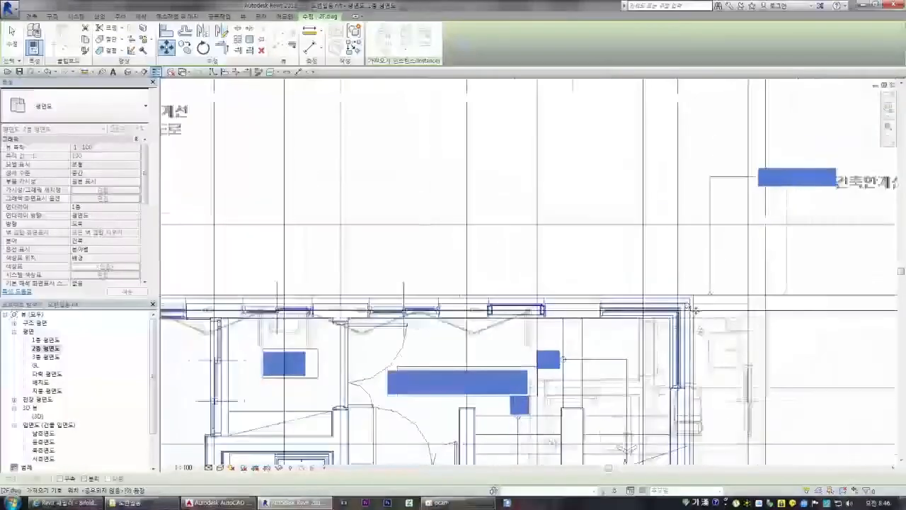
pyautogui.scroll(-1, 704, 317)
pyautogui.scroll(5, 701, 306)
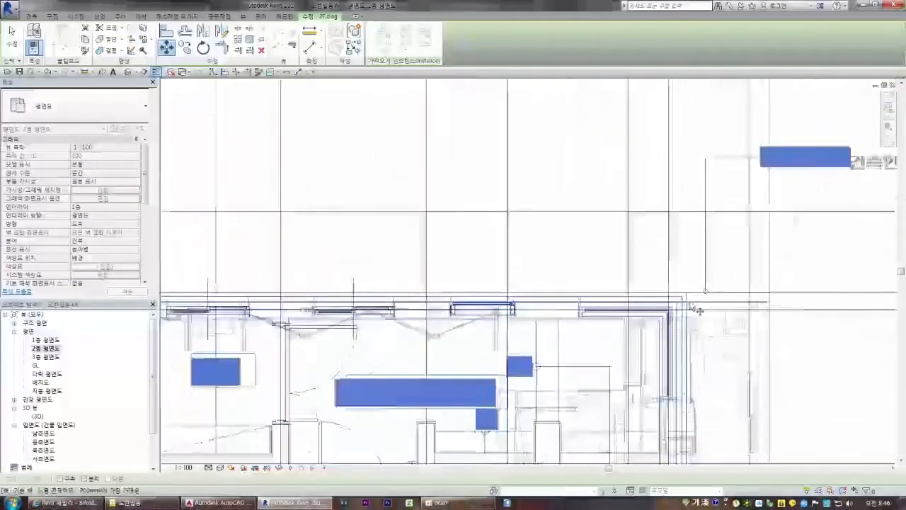
pyautogui.scroll(-5, 665, 311)
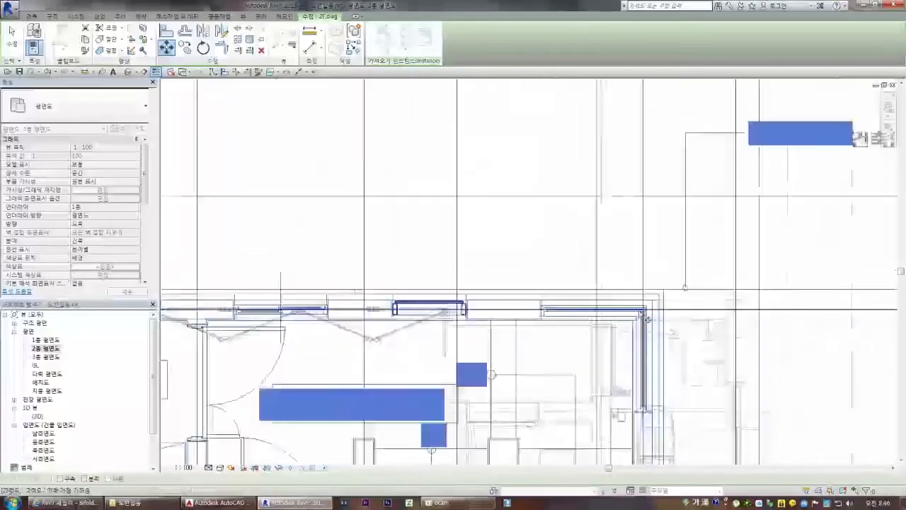
pyautogui.scroll(3, 636, 296)
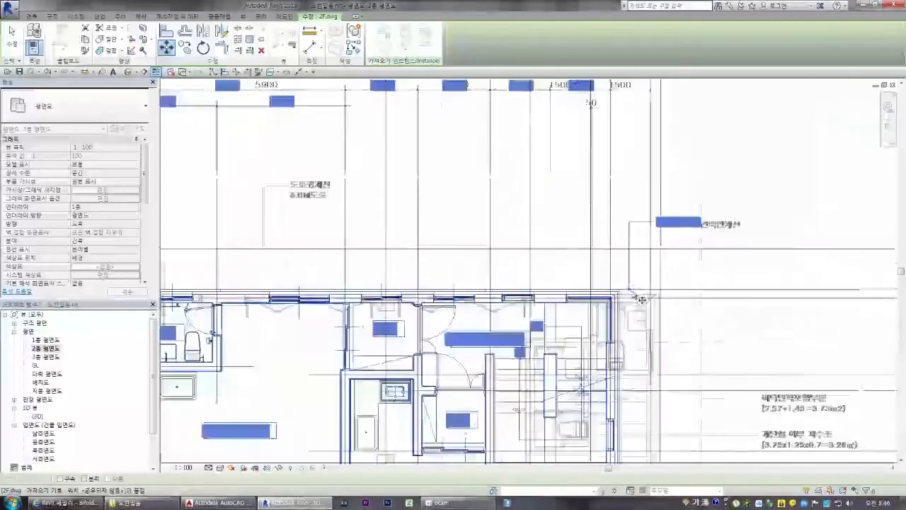
pyautogui.scroll(-5, 683, 290)
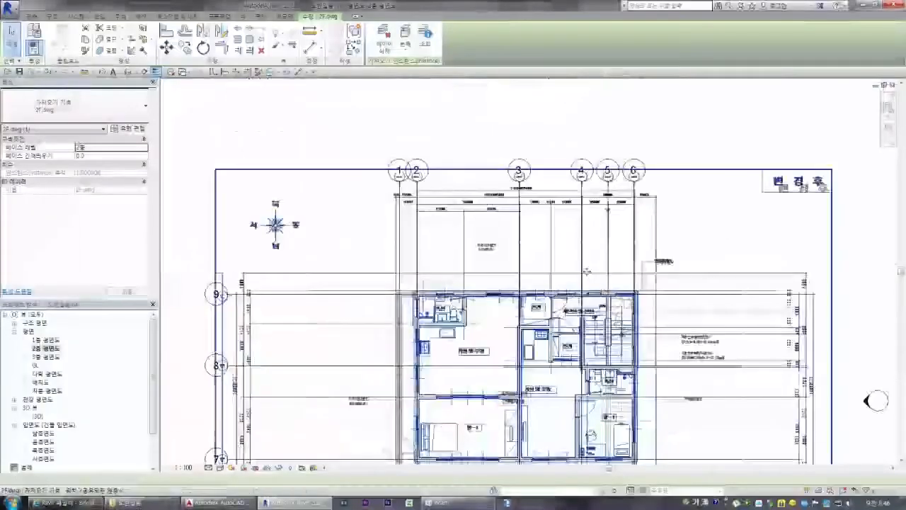
# Step: Check the alignment of the 2F.dwg import with the grids at the stair hall's outer corner and around the stairs
pyautogui.scroll(-1, 587, 271)
pyautogui.scroll(8, 588, 276)
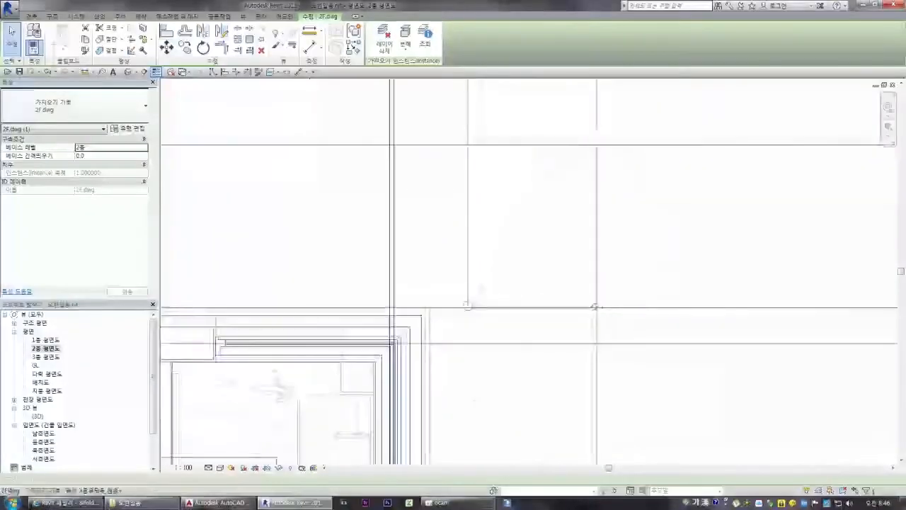
pyautogui.press('m')
pyautogui.press('v')
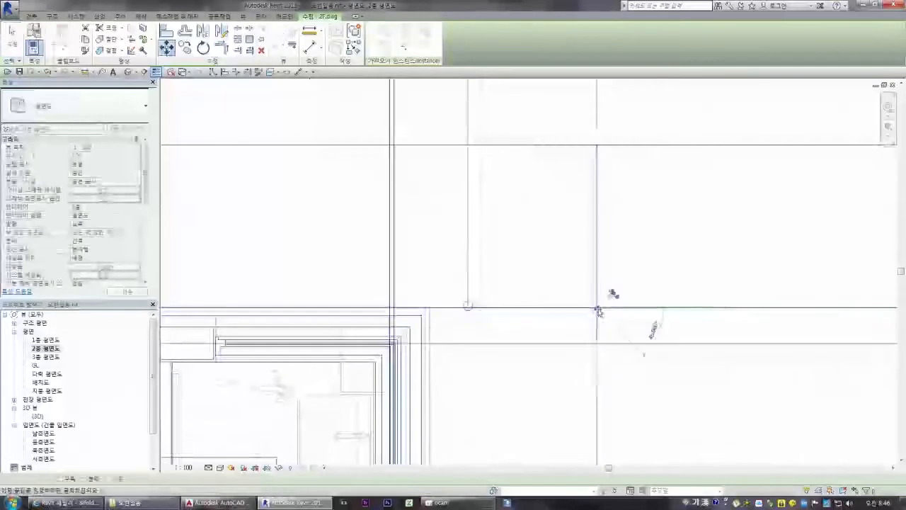
pyautogui.press('Escape')
pyautogui.scroll(-3, 585, 290)
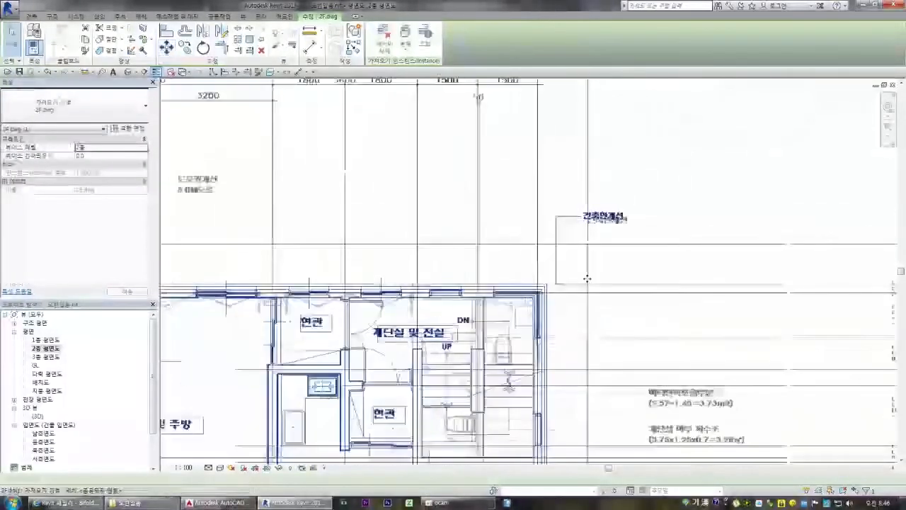
pyautogui.scroll(-3, 582, 293)
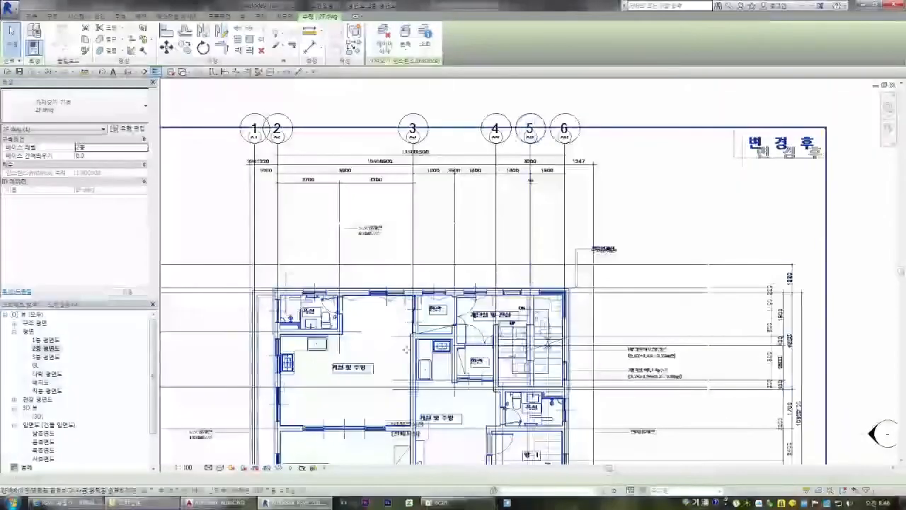
pyautogui.press('Escape')
pyautogui.scroll(10, 528, 320)
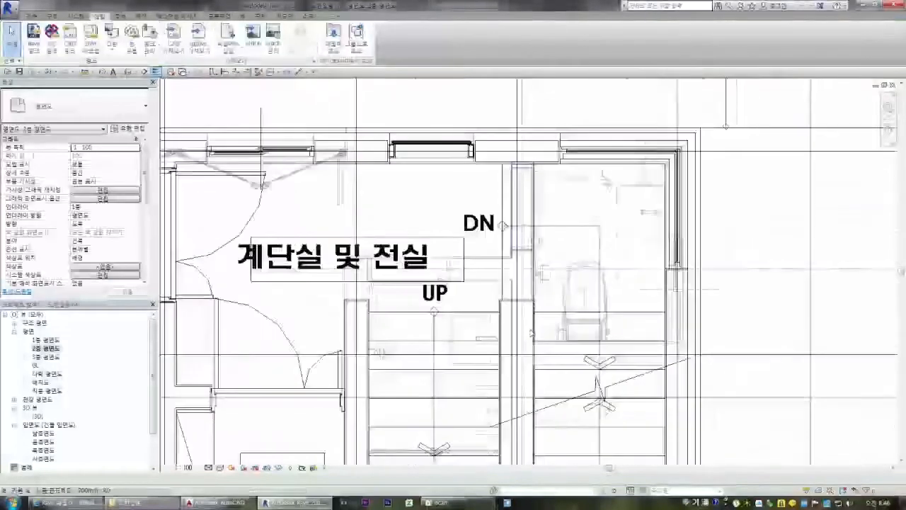
pyautogui.scroll(-4, 489, 270)
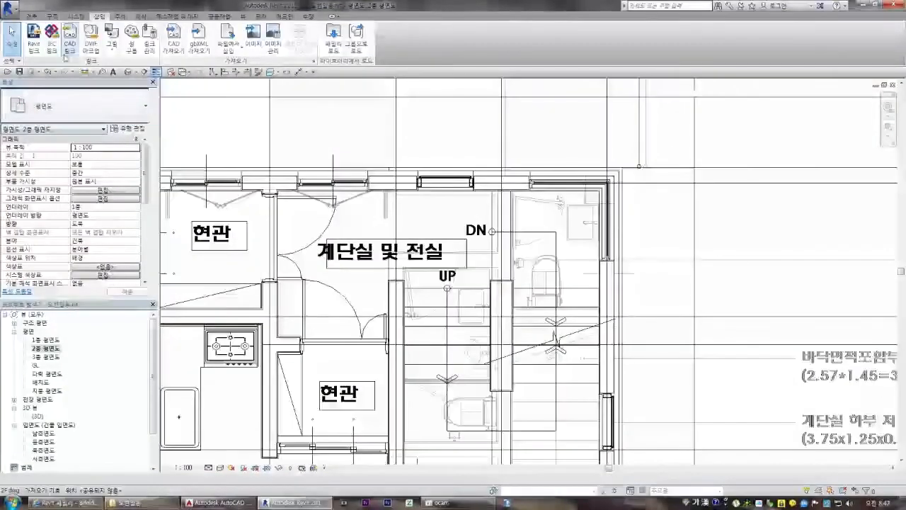
pyautogui.click(31, 15)
pyautogui.click(35, 48)
pyautogui.click(58, 67)
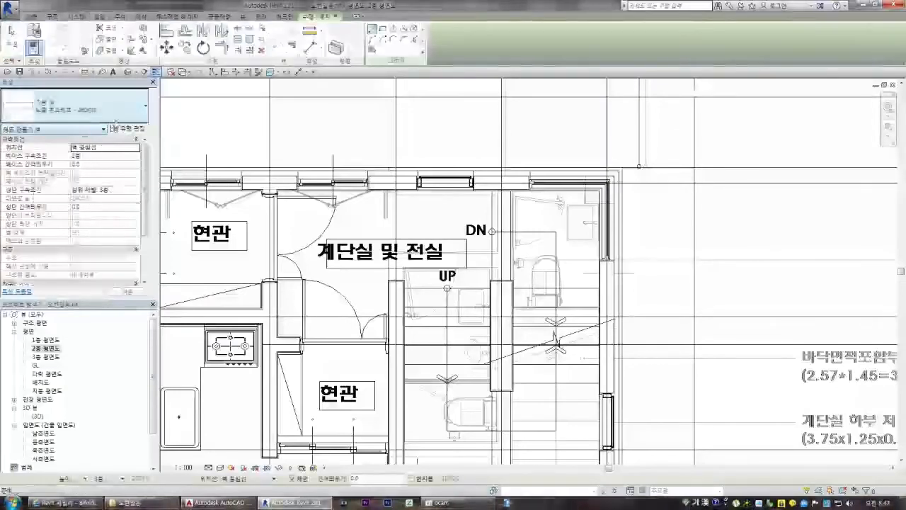
pyautogui.press('Escape')
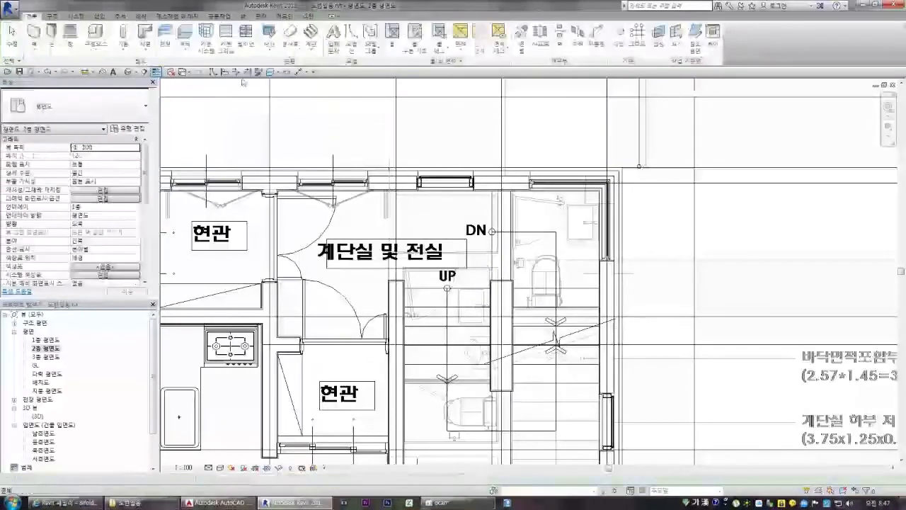
# Step: Check the thickness of the wall between the stair flights with an aligned dimension
pyautogui.click(299, 72)
pyautogui.scroll(5, 500, 287)
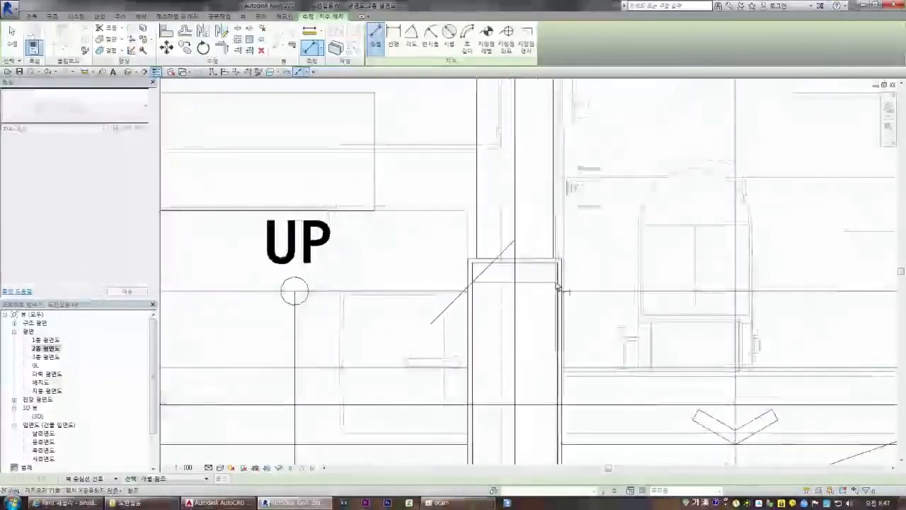
pyautogui.scroll(-2, 415, 170)
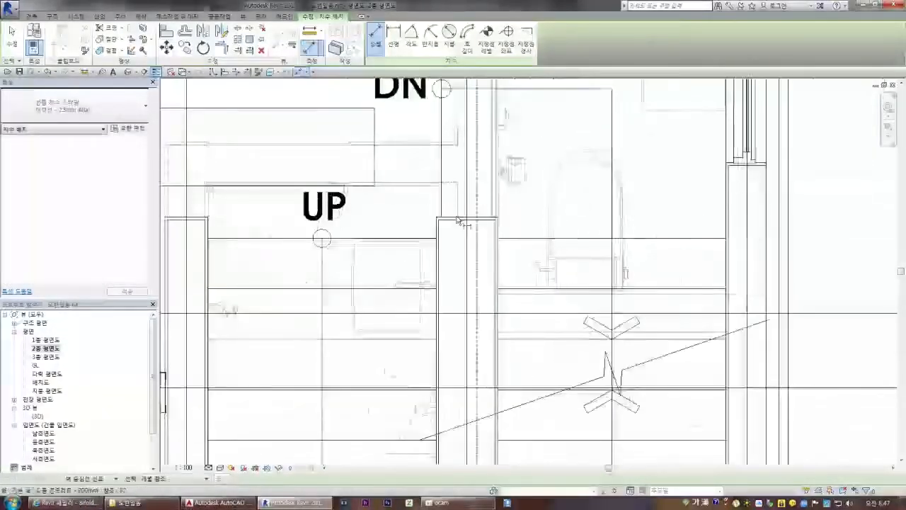
pyautogui.press('Escape')
pyautogui.scroll(-3, 499, 216)
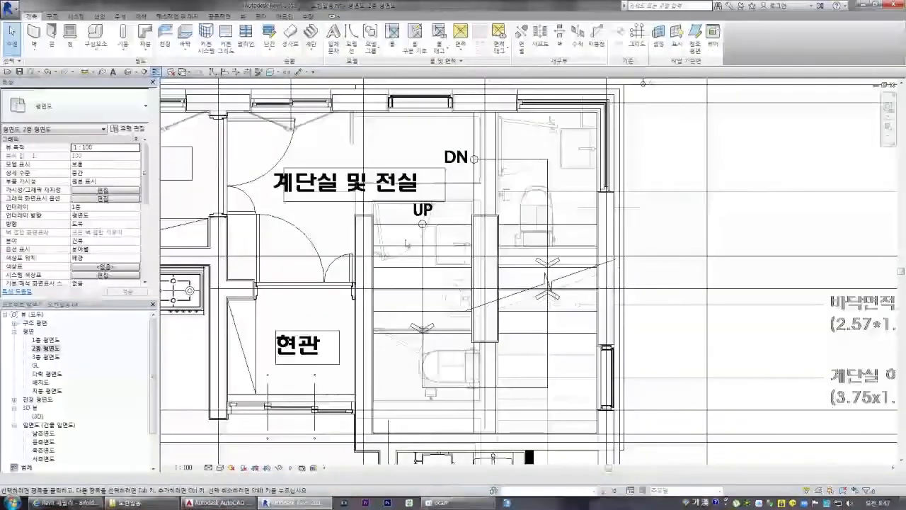
# Step: Set up a new wall of type 옹벽 - 300mm 콘크리트 with its height reaching level 3층
pyautogui.click(33, 45)
pyautogui.click(60, 89)
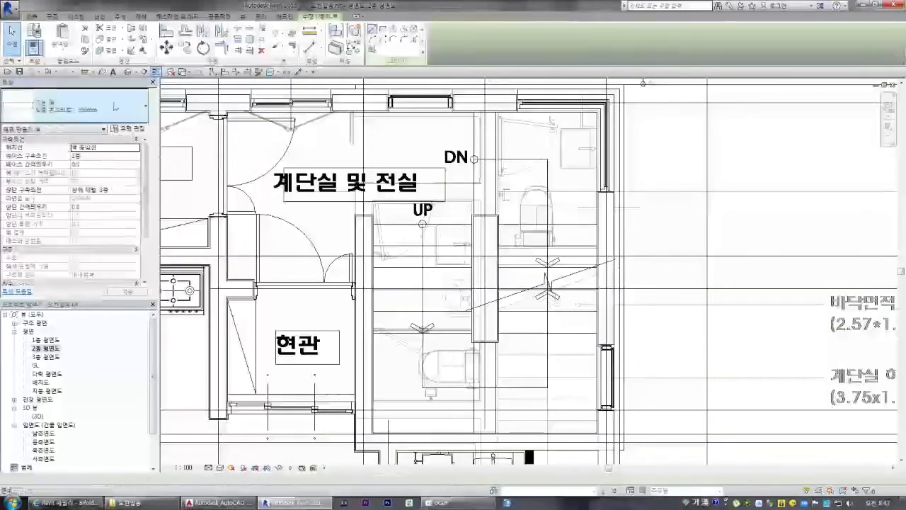
pyautogui.click(85, 107)
pyautogui.scroll(1, 64, 161)
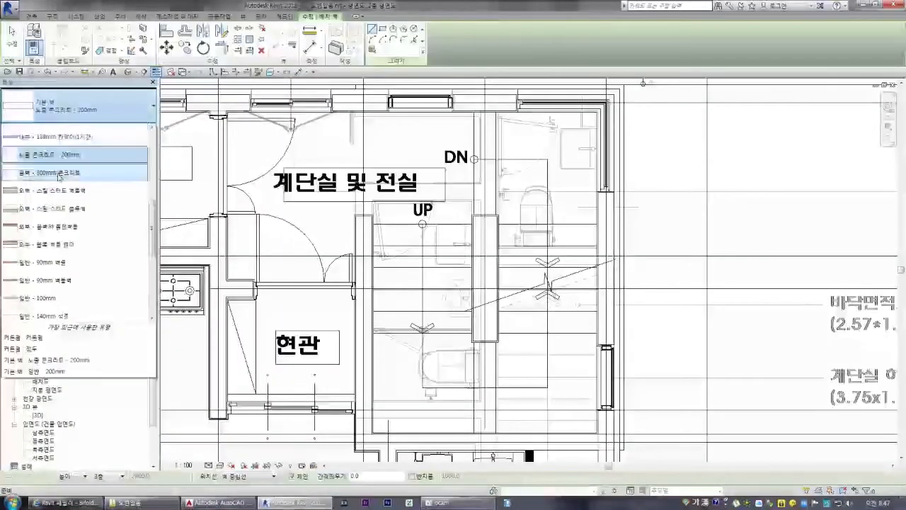
pyautogui.click(63, 172)
pyautogui.scroll(4, 482, 216)
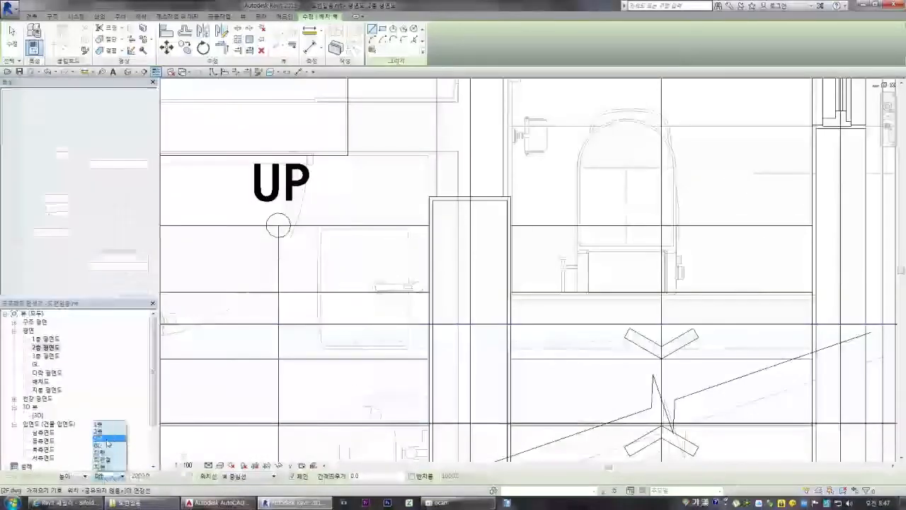
pyautogui.click(108, 443)
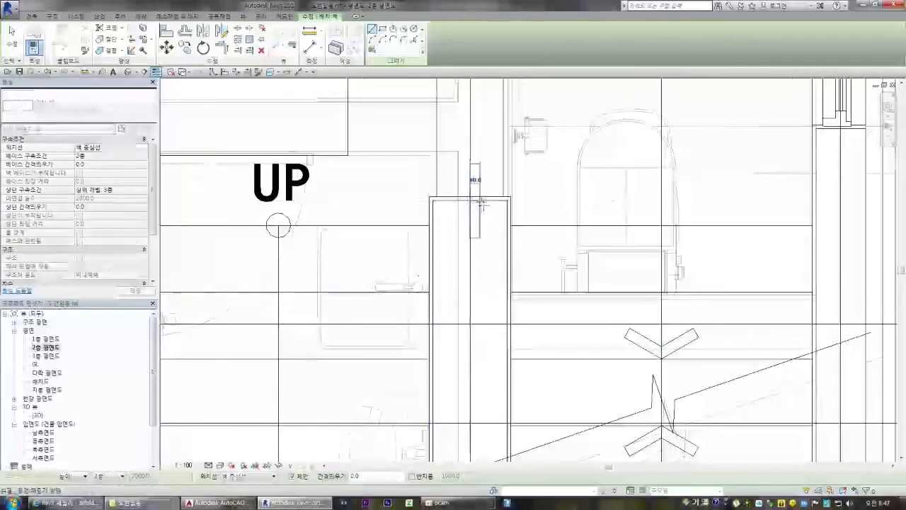
# Step: Draw the wall between the stair flights along its centre line, from the upper to the lower end of its 2F.dwg outline
pyautogui.scroll(-2, 482, 202)
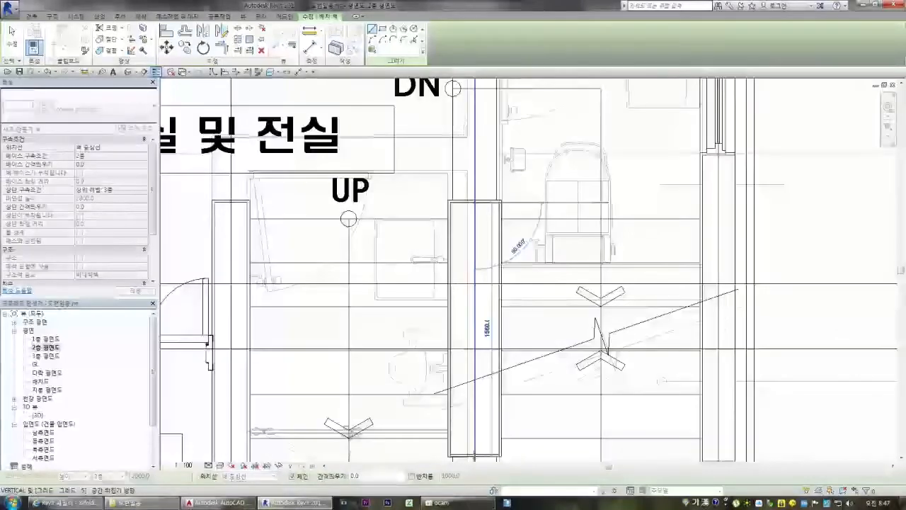
pyautogui.scroll(2, 474, 453)
pyautogui.click(475, 453)
pyautogui.scroll(-3, 477, 442)
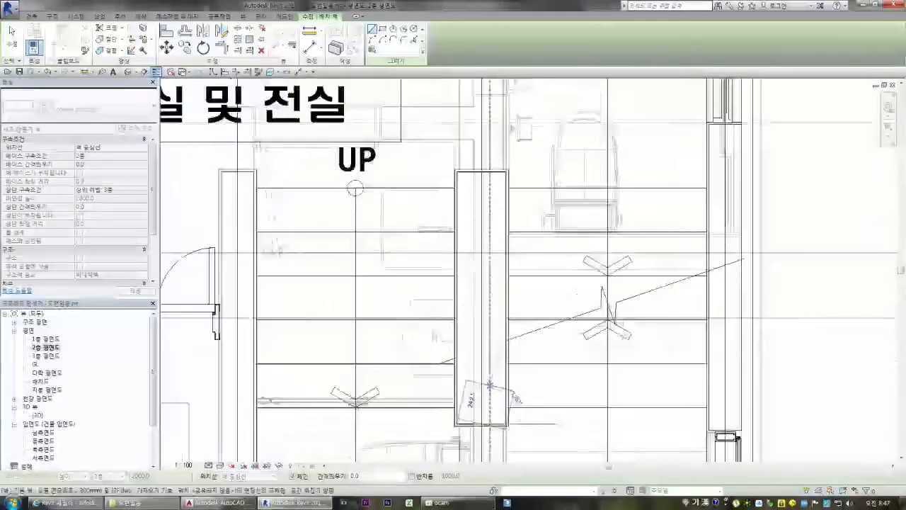
pyautogui.scroll(3, 480, 436)
pyautogui.scroll(7, 479, 435)
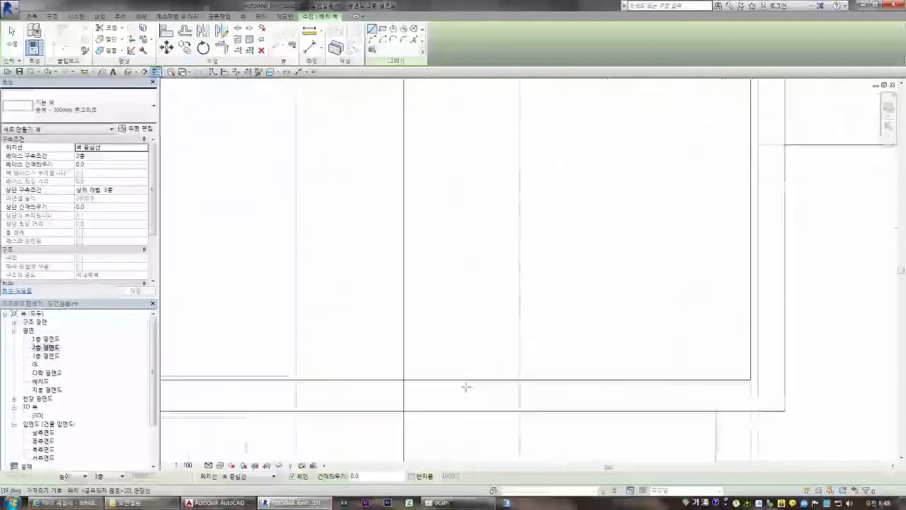
pyautogui.press('Escape')
pyautogui.press('Escape')
# Step: Adjust the new wall's lower end to the inner outline of the stair wall in the 2F.dwg drawing
pyautogui.click(457, 381)
pyautogui.scroll(-2, 493, 386)
pyautogui.scroll(4, 443, 375)
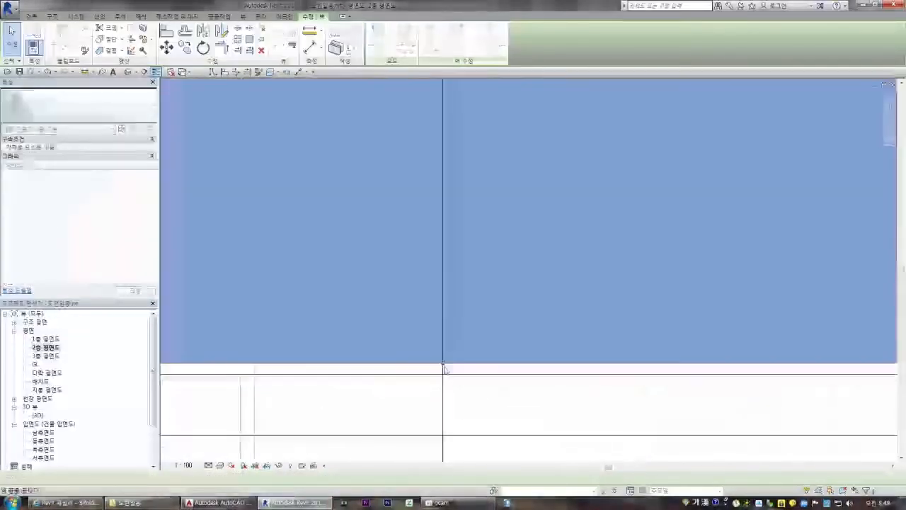
pyautogui.moveTo(443, 364); pyautogui.dragTo(443, 363)
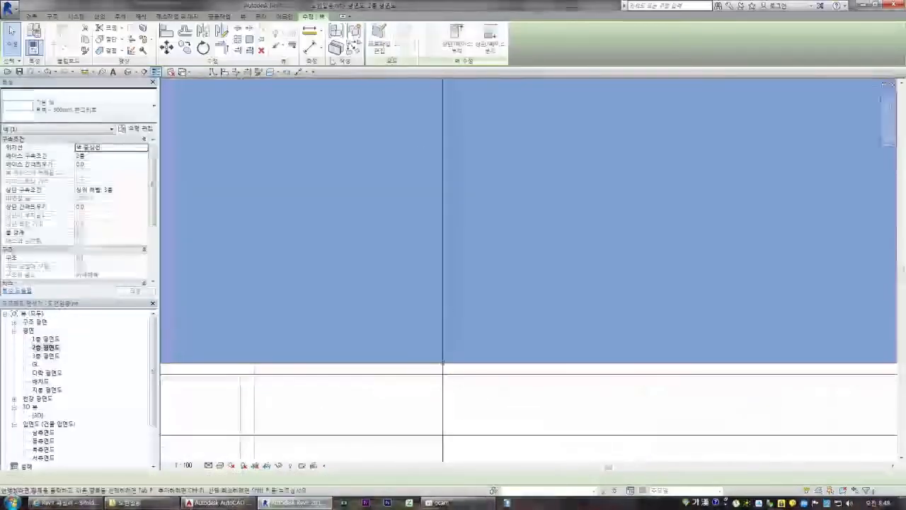
pyautogui.press('Escape')
# Step: Align the new wall's upper end with the inner outline of the stair wall in the 2F.dwg drawing
pyautogui.scroll(3, 460, 386)
pyautogui.scroll(-5, 456, 378)
pyautogui.scroll(7, 449, 176)
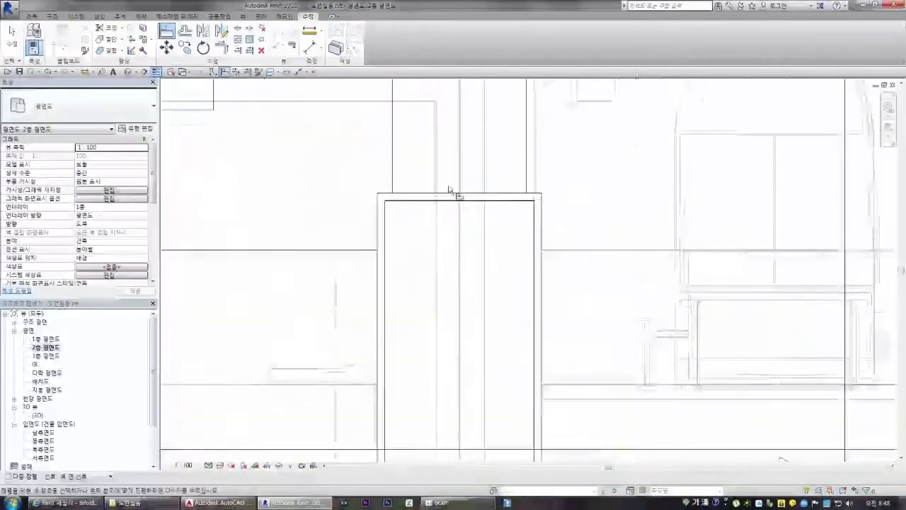
pyautogui.scroll(3, 469, 216)
pyautogui.scroll(-3, 500, 236)
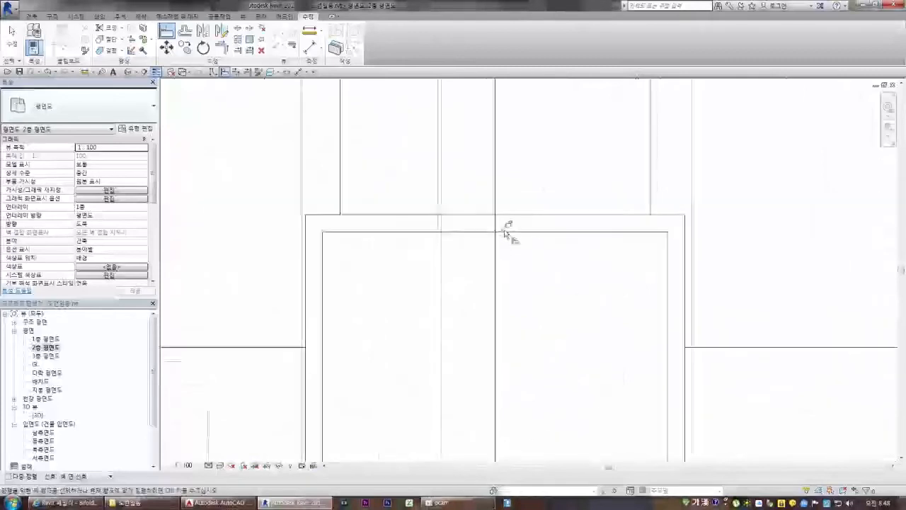
pyautogui.scroll(2, 465, 236)
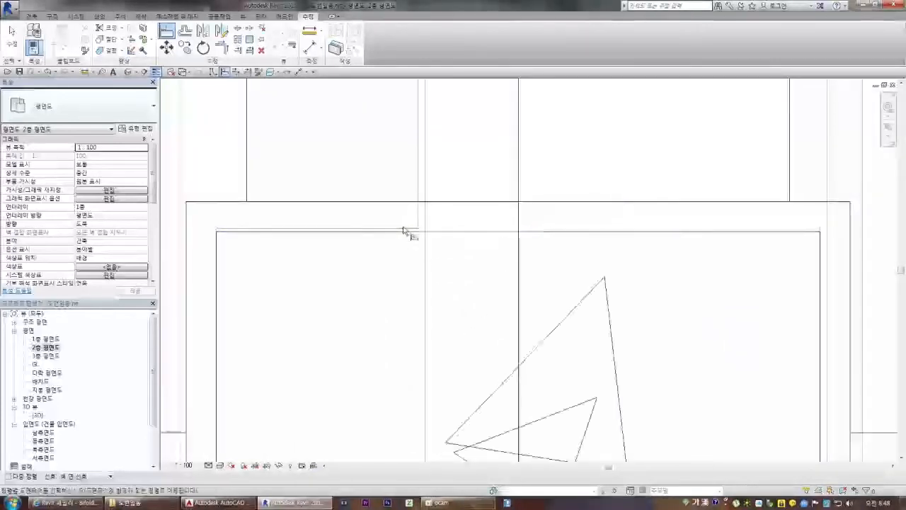
pyautogui.press('Escape')
# Step: Hide the 1F.dwg and 2F.dwg imports in the {3D} view
pyautogui.scroll(-5, 468, 234)
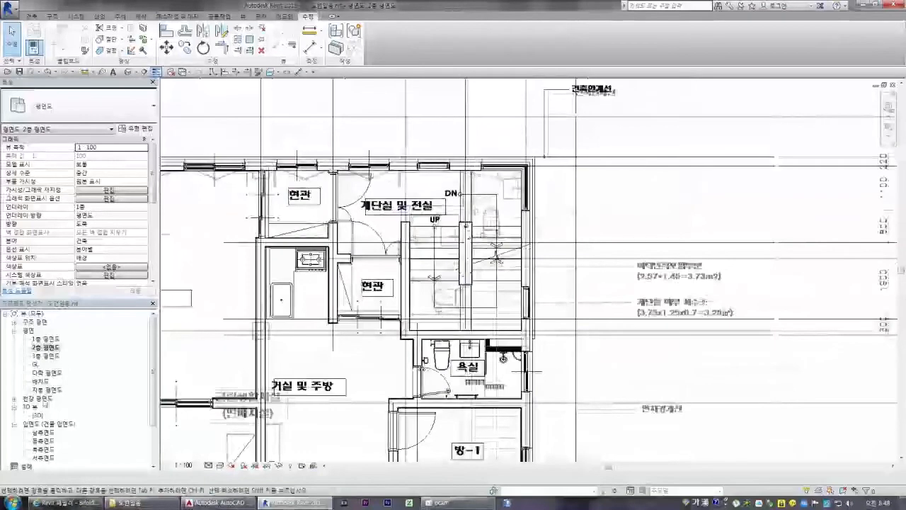
pyautogui.doubleClick(37, 415)
pyautogui.scroll(-5, 550, 188)
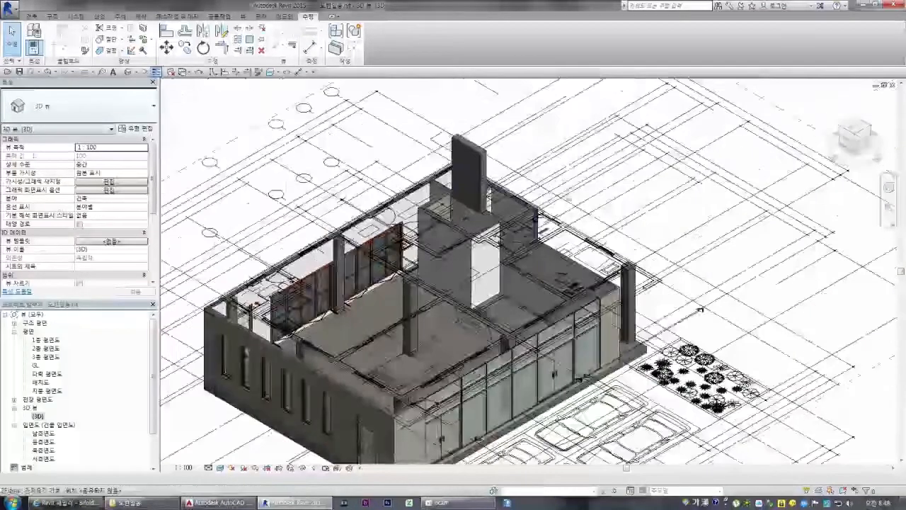
pyautogui.click(559, 173)
pyautogui.rightClick(559, 171)
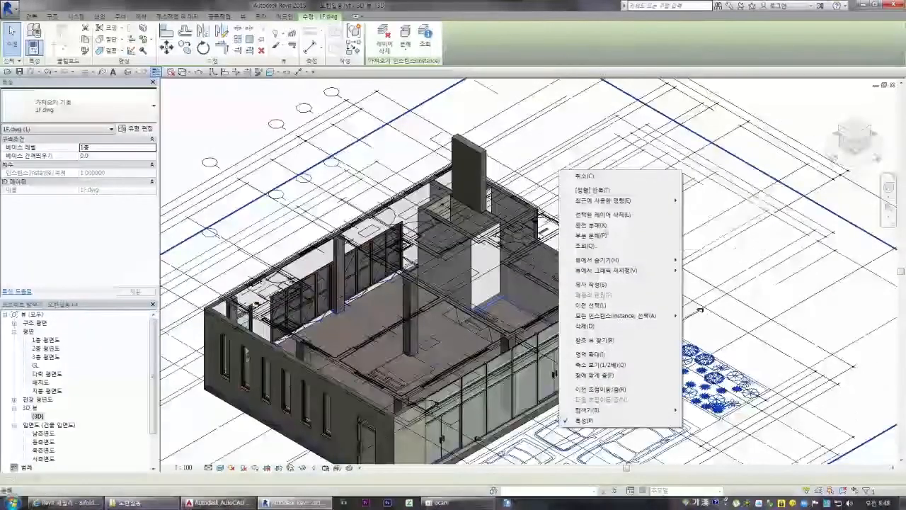
pyautogui.click(701, 260)
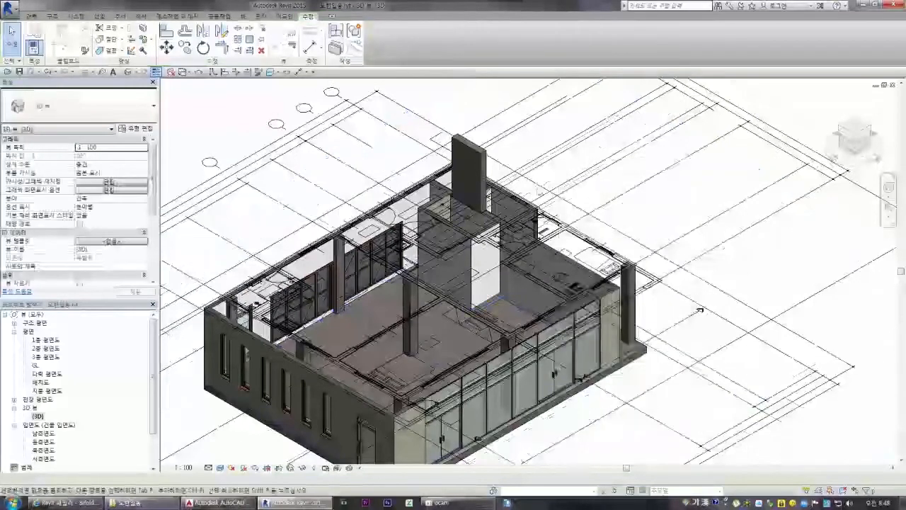
pyautogui.click(562, 225)
pyautogui.rightClick(563, 225)
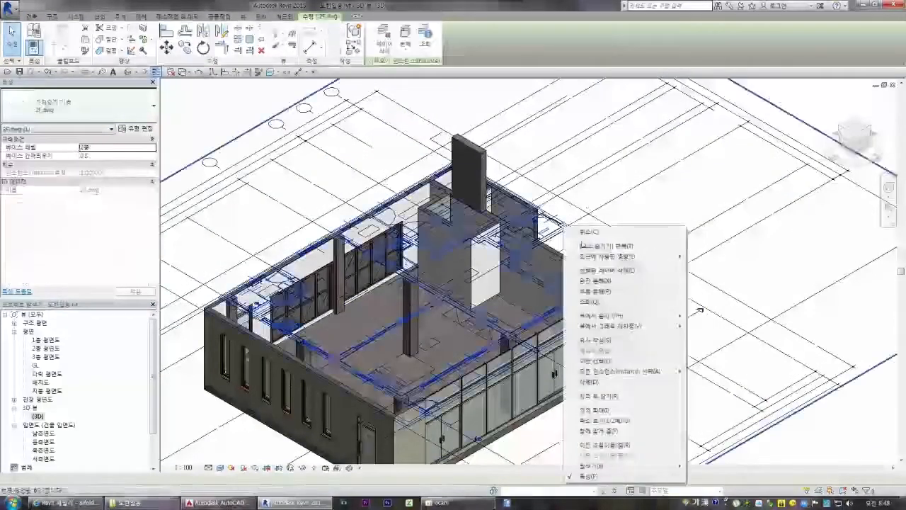
pyautogui.click(706, 315)
# Step: Lower the base constraint of the new wall between the stair flights so the wall extends down through the first floor
pyautogui.scroll(5, 478, 188)
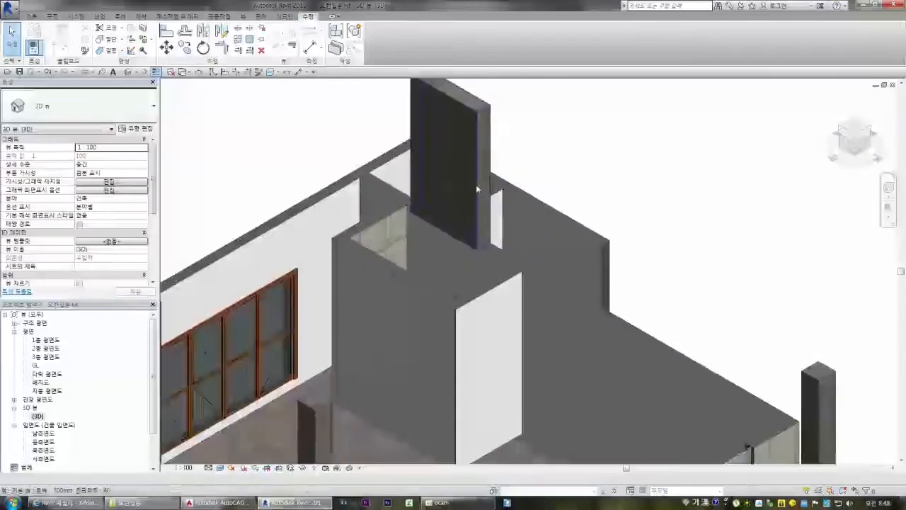
pyautogui.moveTo(858, 138); pyautogui.dragTo(855, 154)
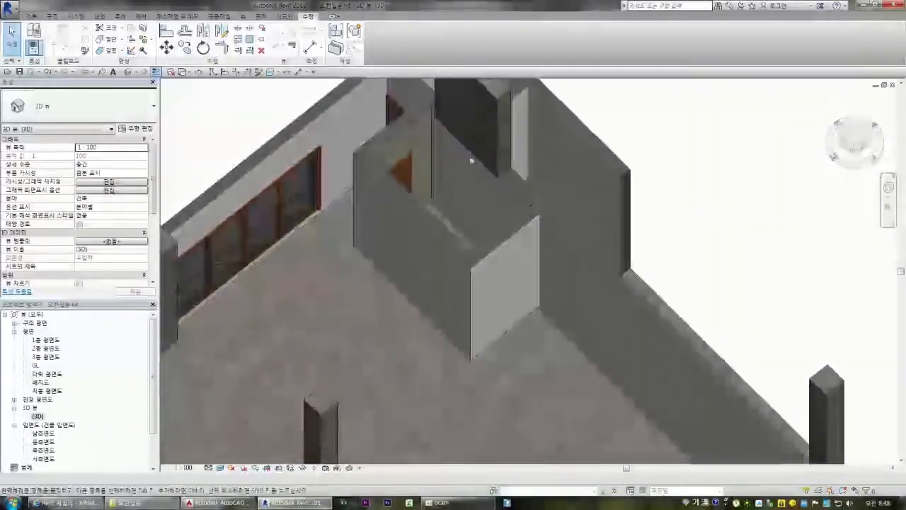
pyautogui.click(499, 133)
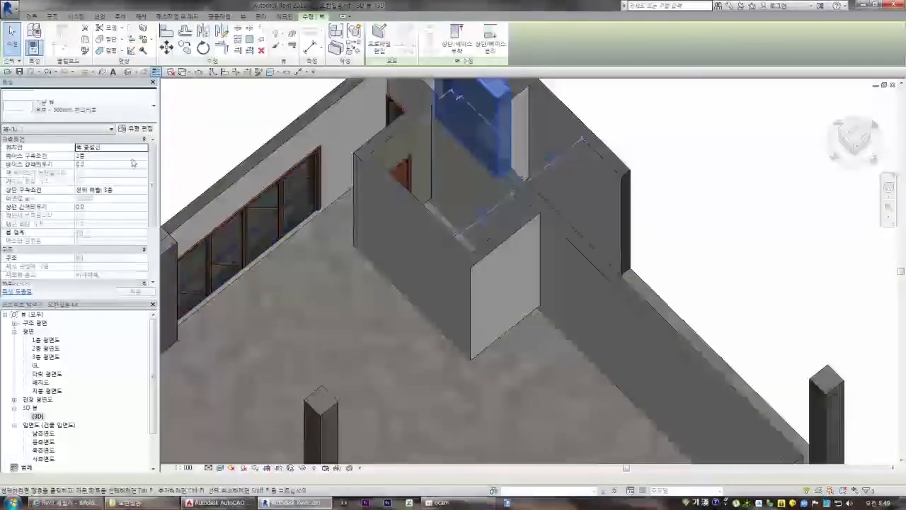
pyautogui.click(145, 156)
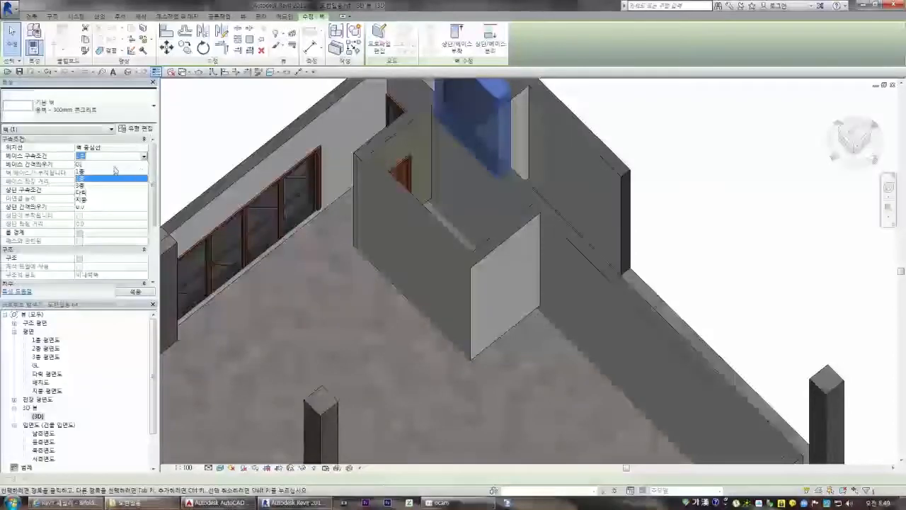
pyautogui.click(500, 282)
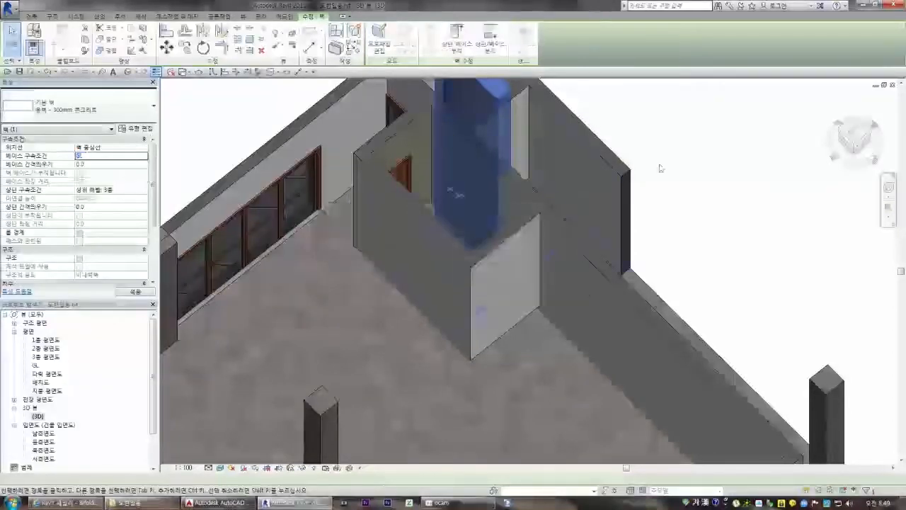
pyautogui.click(661, 167)
pyautogui.scroll(-1, 528, 209)
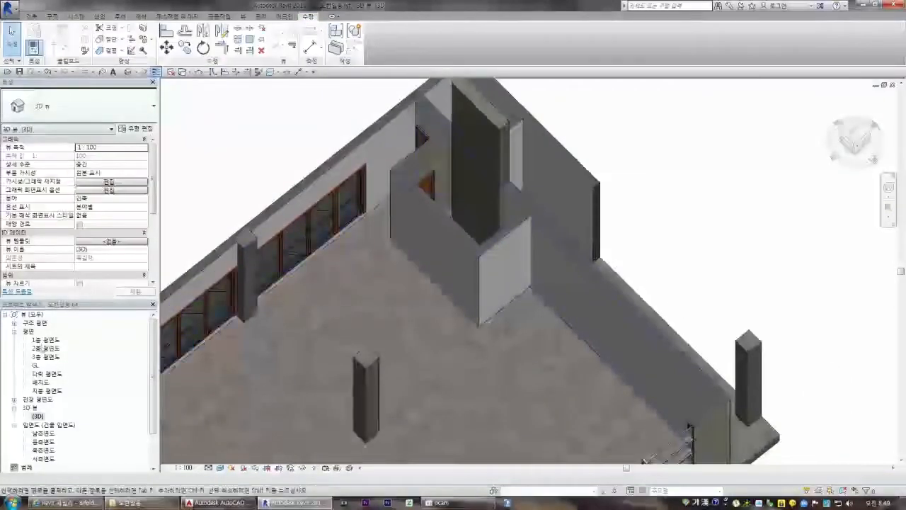
# Step: Check the lowered wall's position against the toilet and stair walls in the 1층 평면도 view
pyautogui.doubleClick(46, 340)
pyautogui.scroll(4, 393, 300)
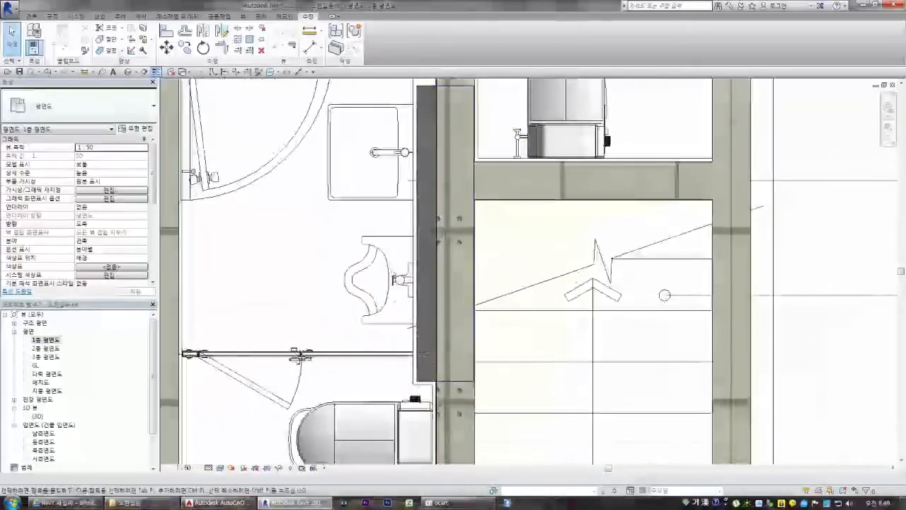
pyautogui.scroll(-2, 399, 258)
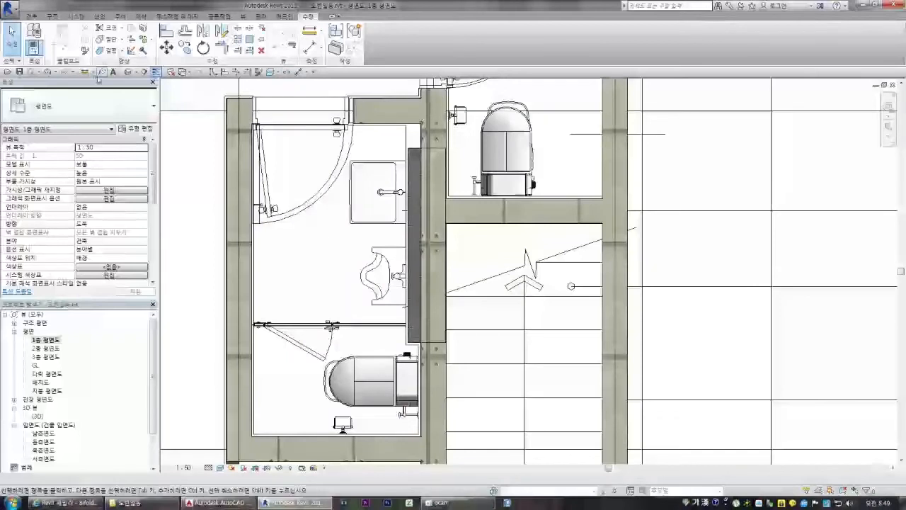
# Step: Start placing a component on the first-floor plan and browse the family library to the 건축 folder for plumbing families
pyautogui.click(33, 16)
pyautogui.click(96, 40)
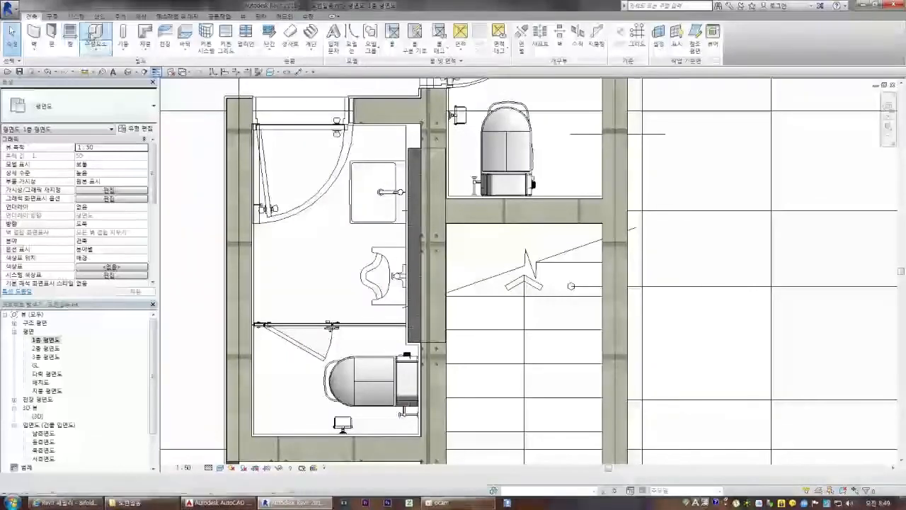
pyautogui.click(121, 114)
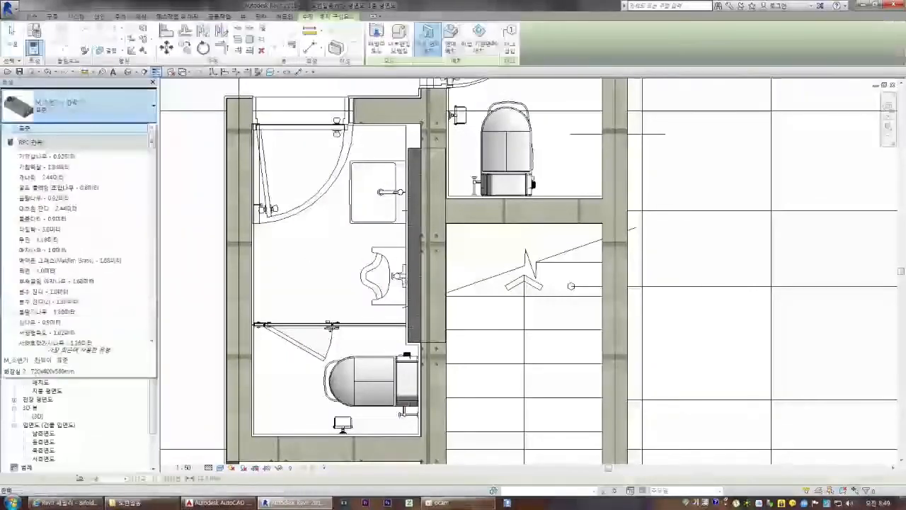
pyautogui.click(119, 115)
pyautogui.click(396, 276)
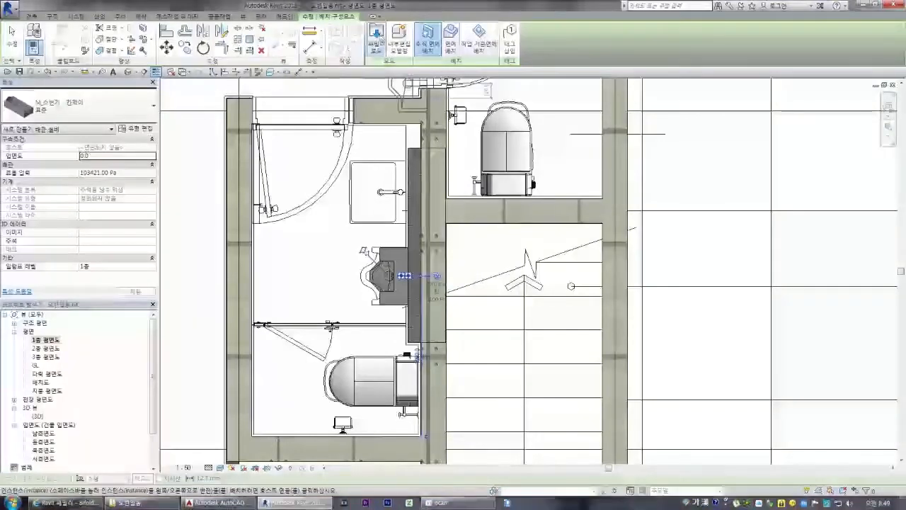
pyautogui.click(376, 39)
pyautogui.doubleClick(768, 94)
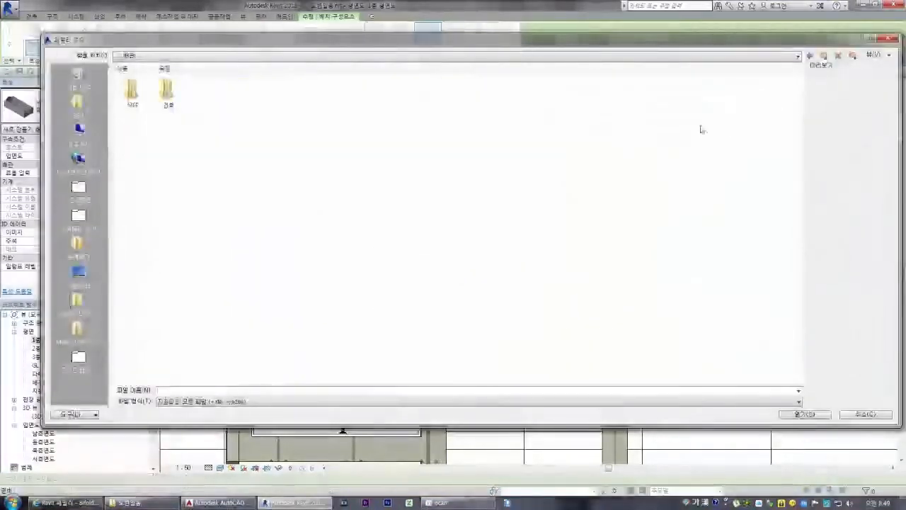
pyautogui.doubleClick(172, 92)
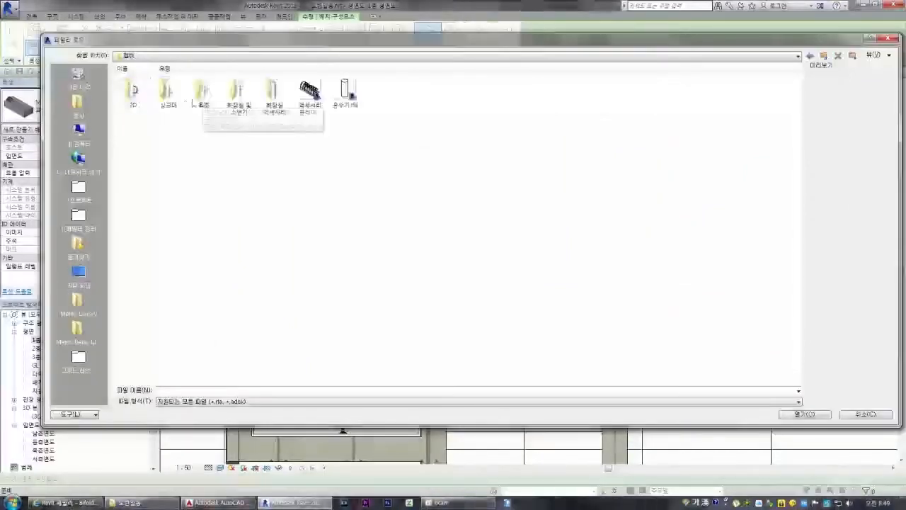
# Step: Preview the sink families in the 싱크대 folder, including the 부엌 types and Uk_Mdrn 선반 싱크대.rfa
pyautogui.click(134, 95)
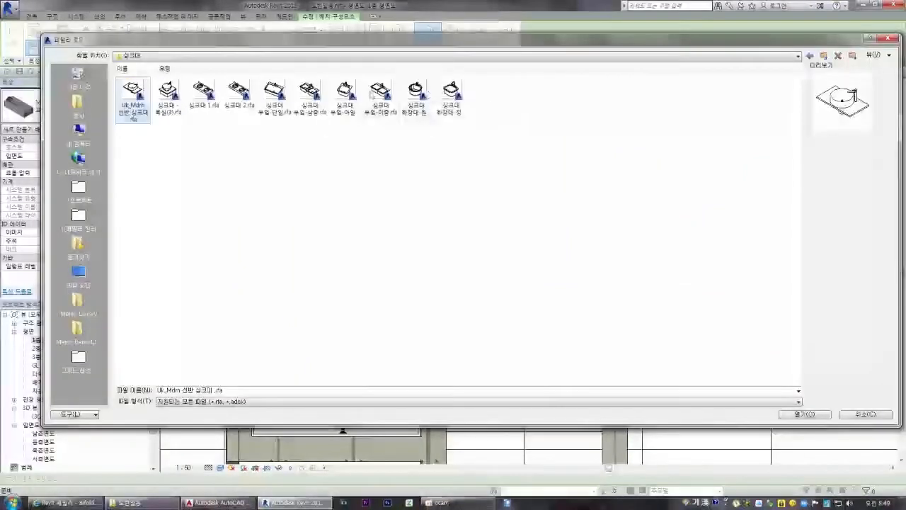
pyautogui.click(345, 95)
pyautogui.click(276, 98)
pyautogui.click(369, 99)
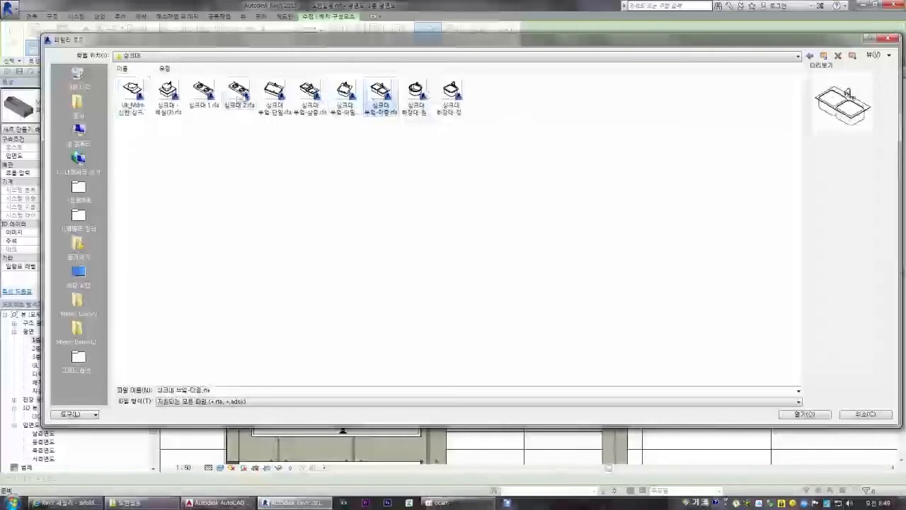
pyautogui.click(204, 94)
pyautogui.click(145, 95)
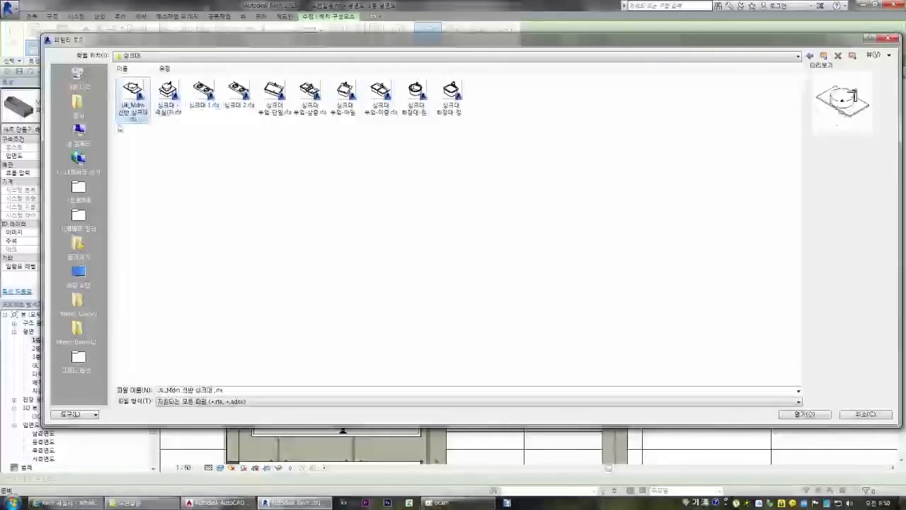
# Step: Browse the MEP plumbing families to the 세면기 folder, preview the washbasins and load M_세면기 - 직사각형
pyautogui.press('BackSpace')
pyautogui.press('BackSpace')
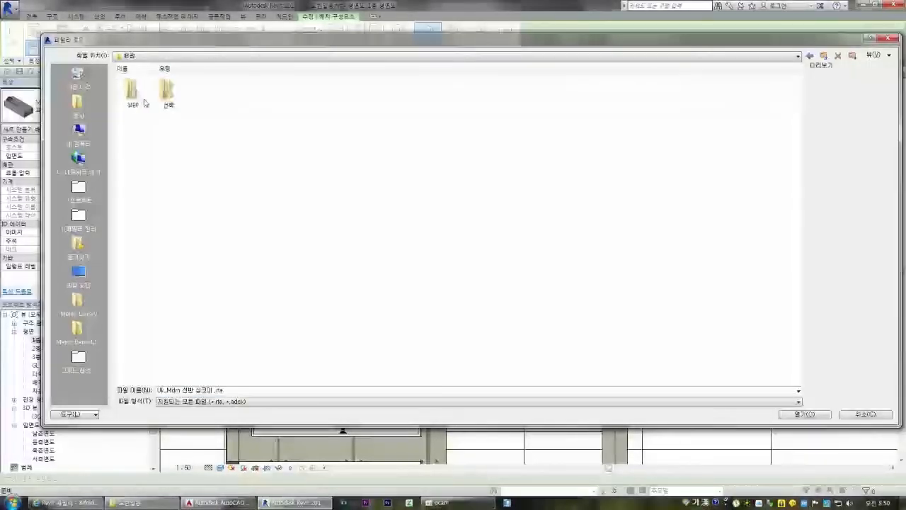
pyautogui.doubleClick(133, 90)
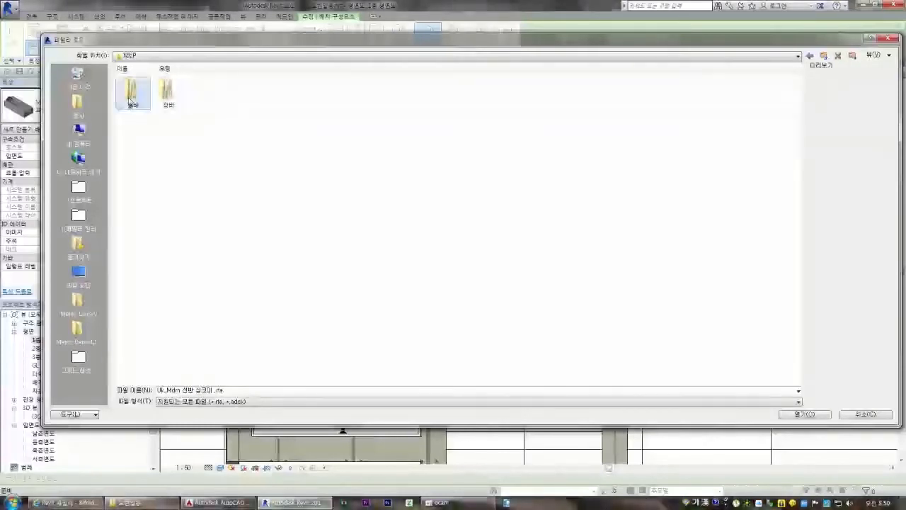
pyautogui.doubleClick(313, 105)
pyautogui.click(172, 94)
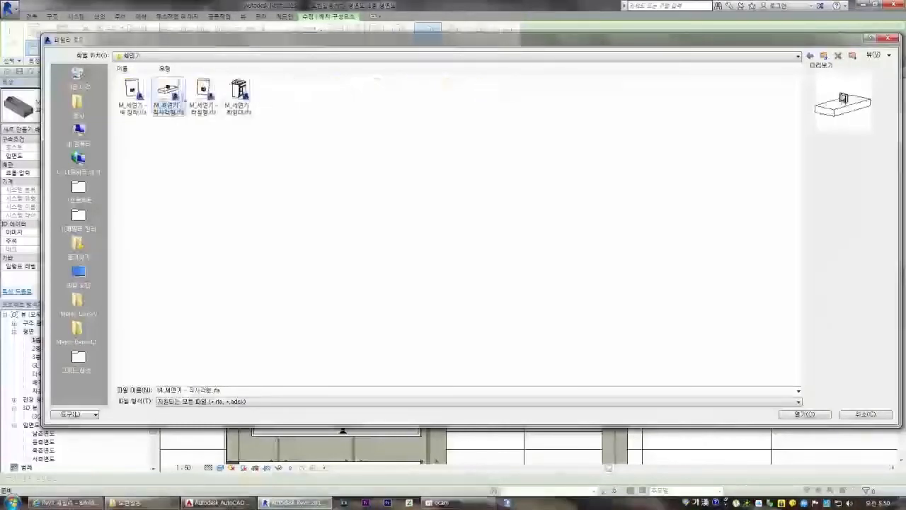
pyautogui.click(239, 92)
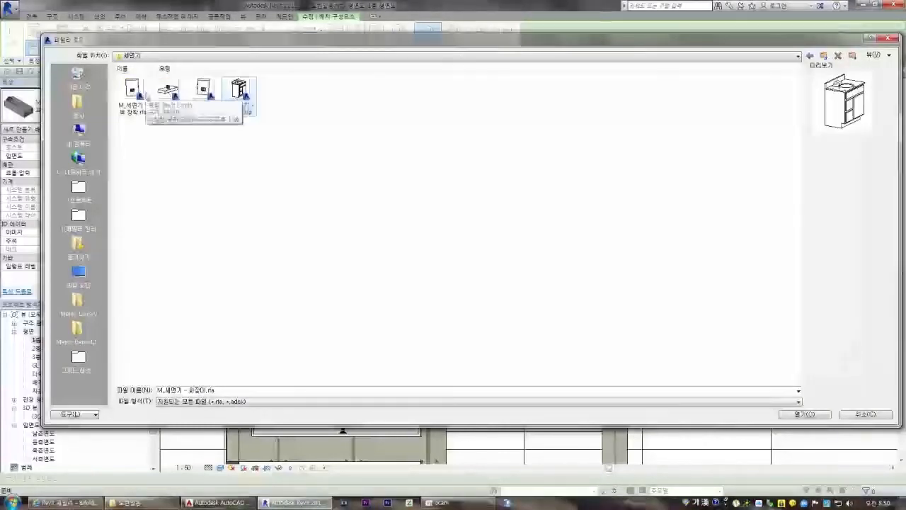
pyautogui.click(132, 90)
pyautogui.doubleClick(169, 92)
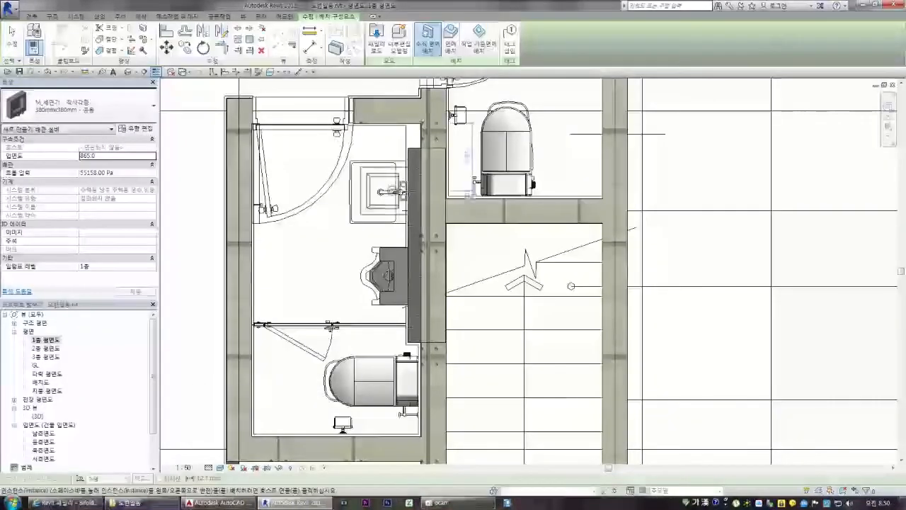
# Step: Load the wall-mounted washbasin family M_세면기 - 벽 장착 from the MEP 세면기 folder
pyautogui.click(377, 39)
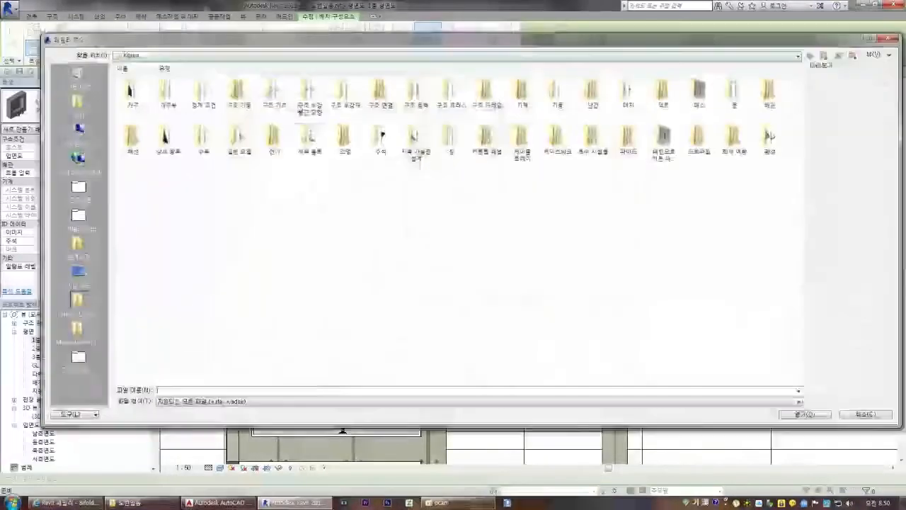
pyautogui.doubleClick(768, 93)
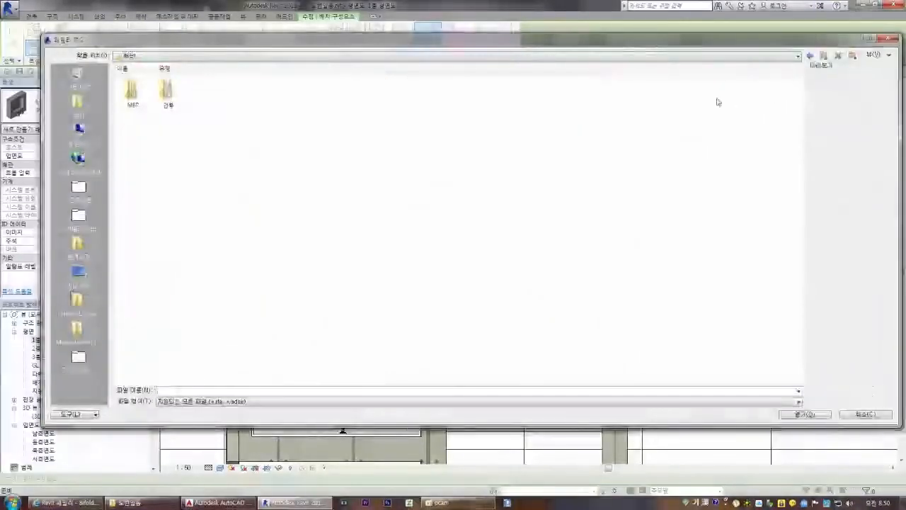
pyautogui.doubleClick(130, 94)
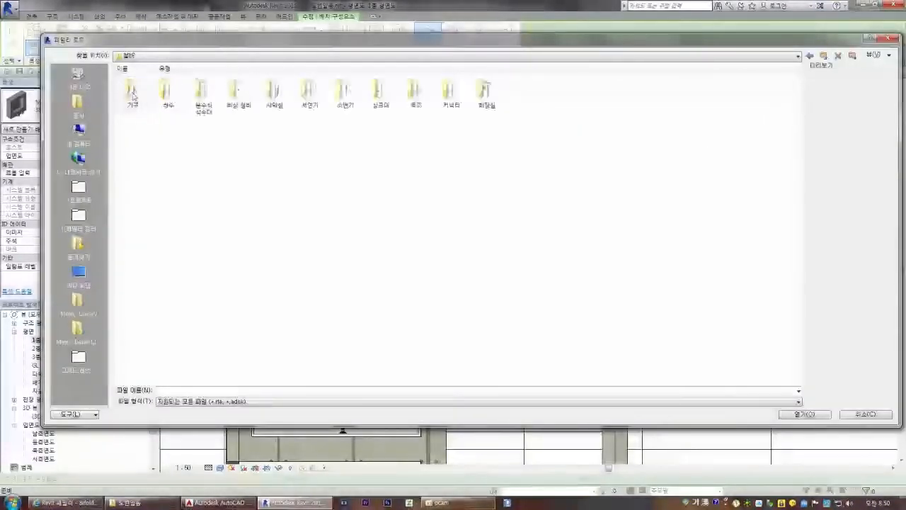
pyautogui.doubleClick(310, 107)
pyautogui.doubleClick(241, 94)
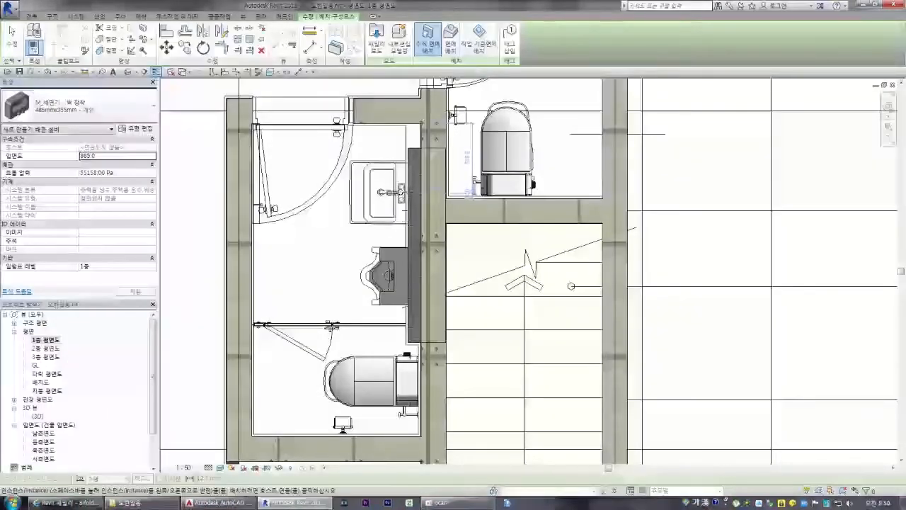
# Step: Place 485mmx355mm wall-mounted washbasins on the walls at the drawn sinks in both first-floor toilets
pyautogui.click(391, 198)
pyautogui.scroll(-2, 392, 204)
pyautogui.scroll(5, 418, 201)
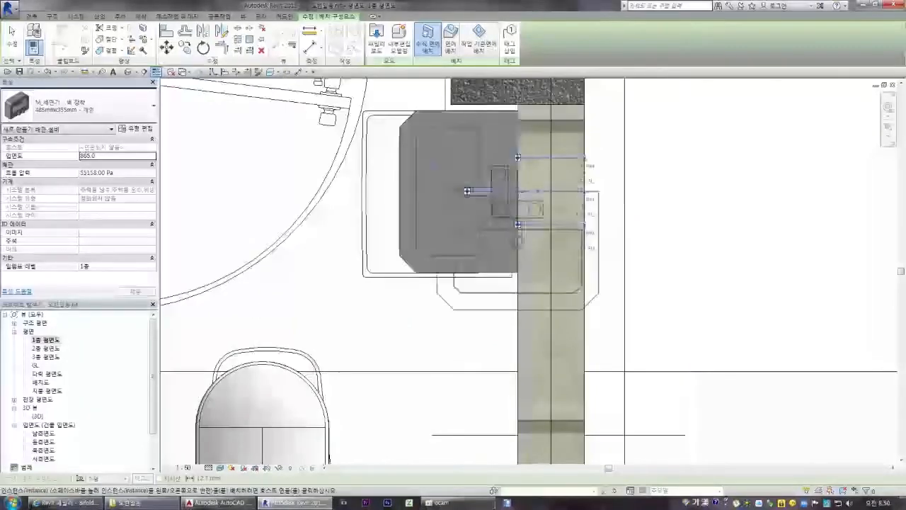
pyautogui.scroll(-2, 484, 181)
# Step: Inspect the placed washbasins and toilets in the {3D} view, including from above behind the toilet walls
pyautogui.doubleClick(37, 415)
pyautogui.scroll(5, 470, 205)
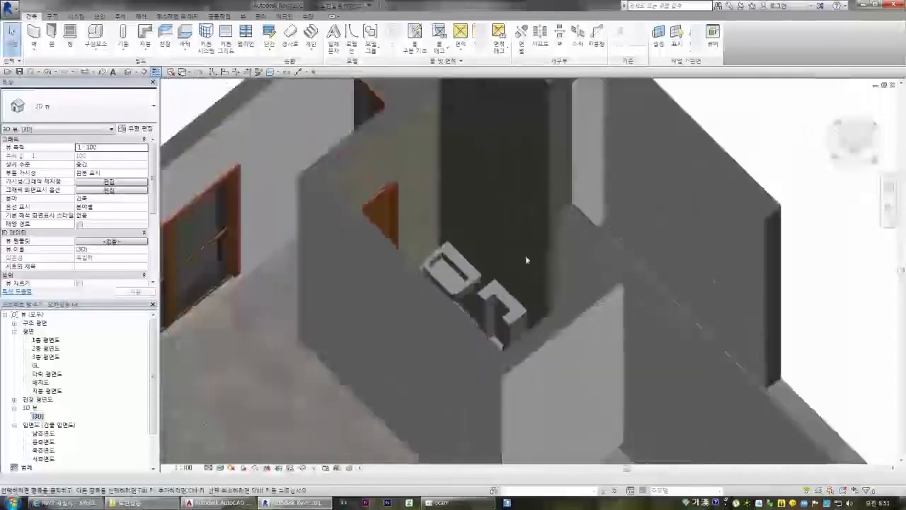
pyautogui.scroll(-4, 526, 261)
pyautogui.click(495, 303)
pyautogui.press('Escape')
pyautogui.click(520, 397)
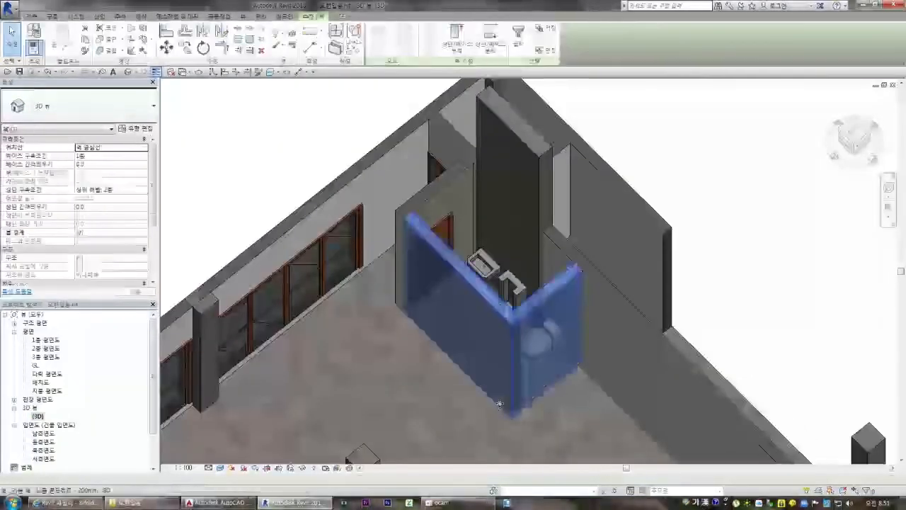
pyautogui.moveTo(843, 133); pyautogui.dragTo(822, 151)
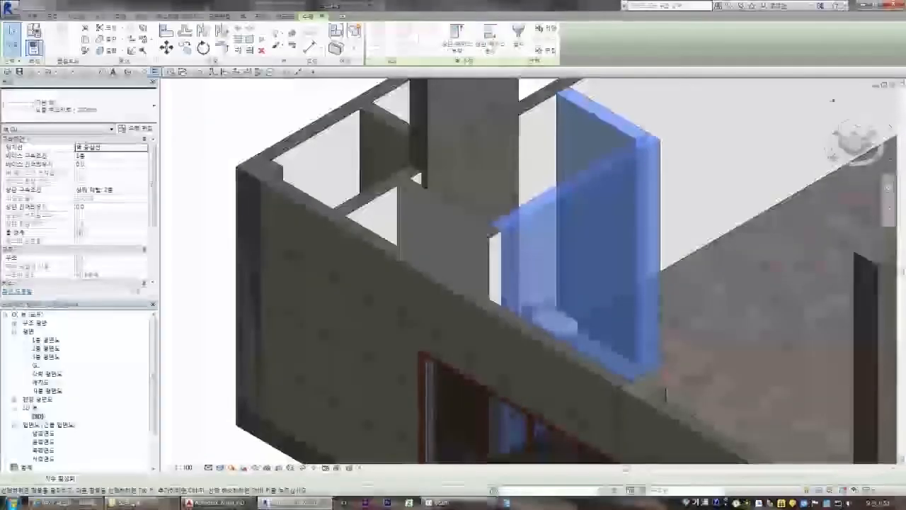
pyautogui.click(853, 138)
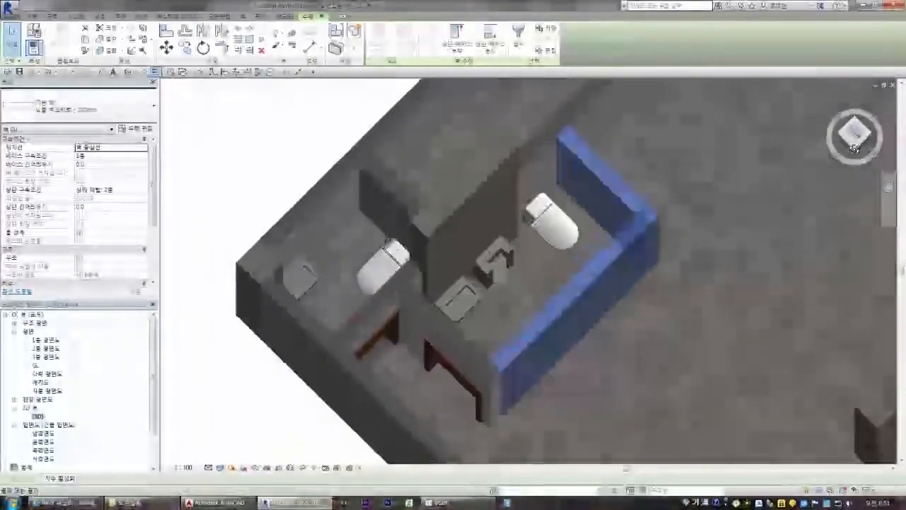
pyautogui.press('Escape')
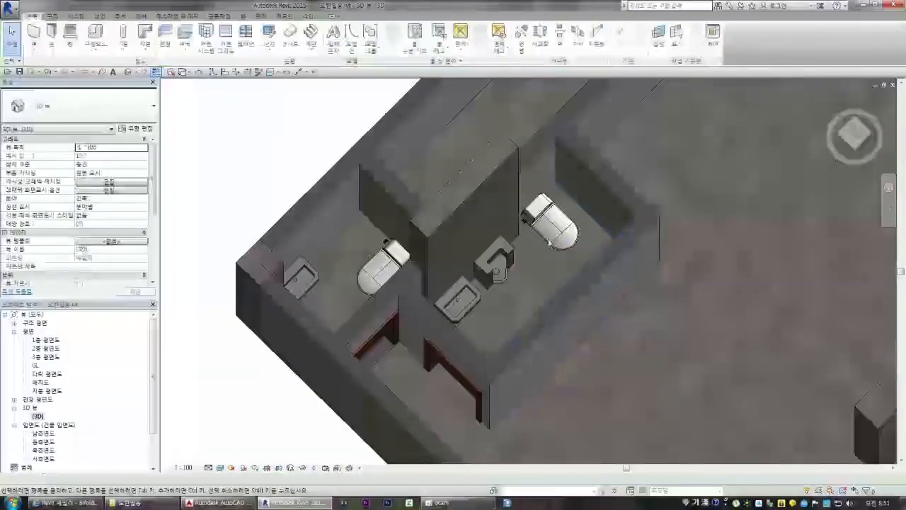
# Step: Compare the toilet fixtures in the 1층 평면도 view with the 3D view and review the whole model
pyautogui.doubleClick(44, 341)
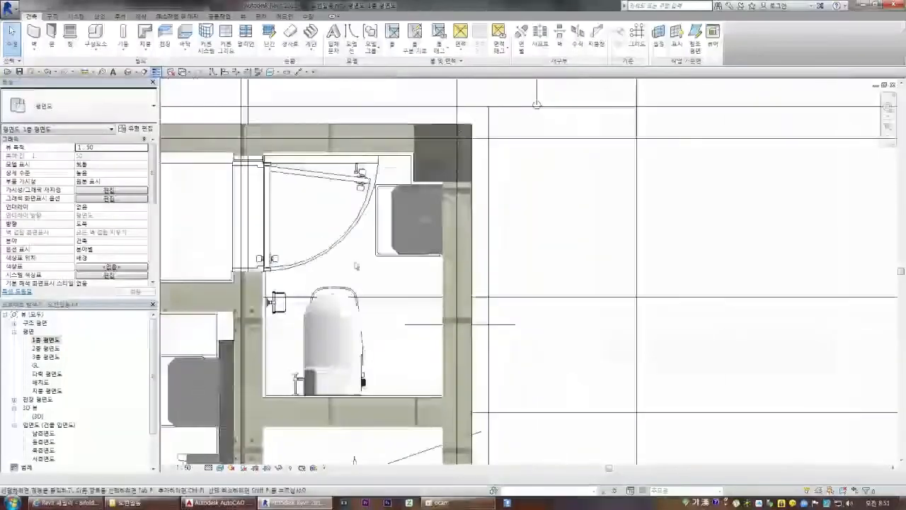
pyautogui.scroll(1, 281, 375)
pyautogui.scroll(-2, 350, 339)
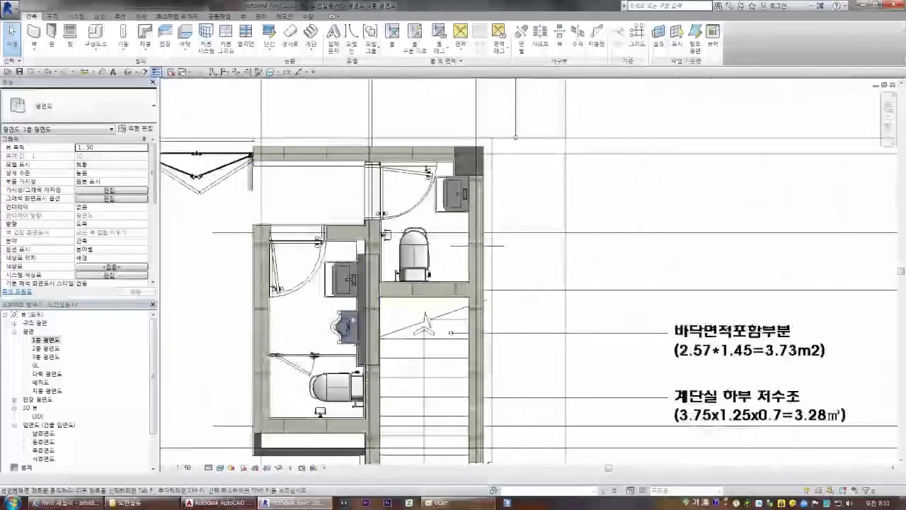
pyautogui.scroll(-3, 496, 245)
pyautogui.doubleClick(36, 416)
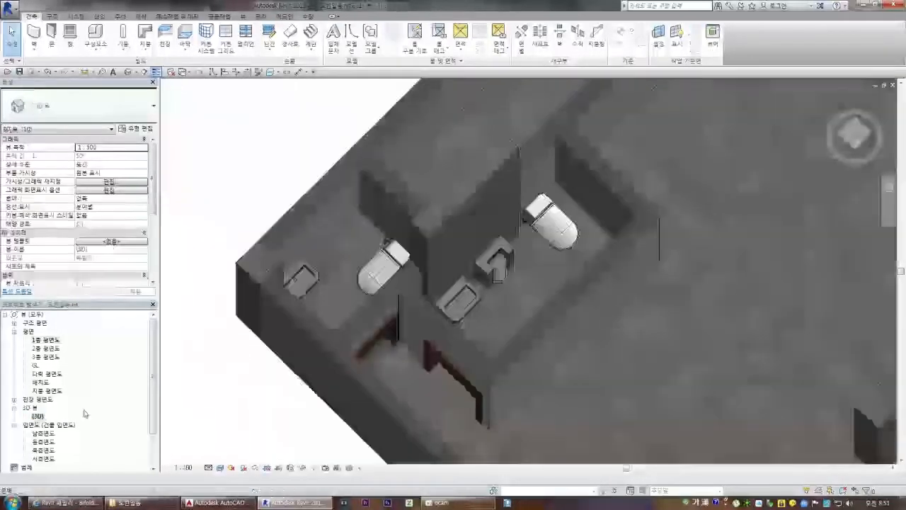
pyautogui.scroll(-5, 330, 423)
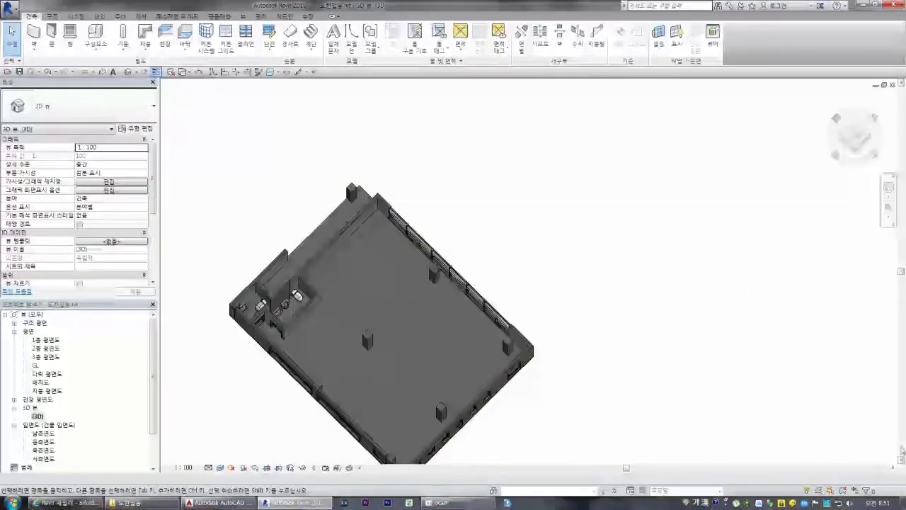
pyautogui.click(839, 159)
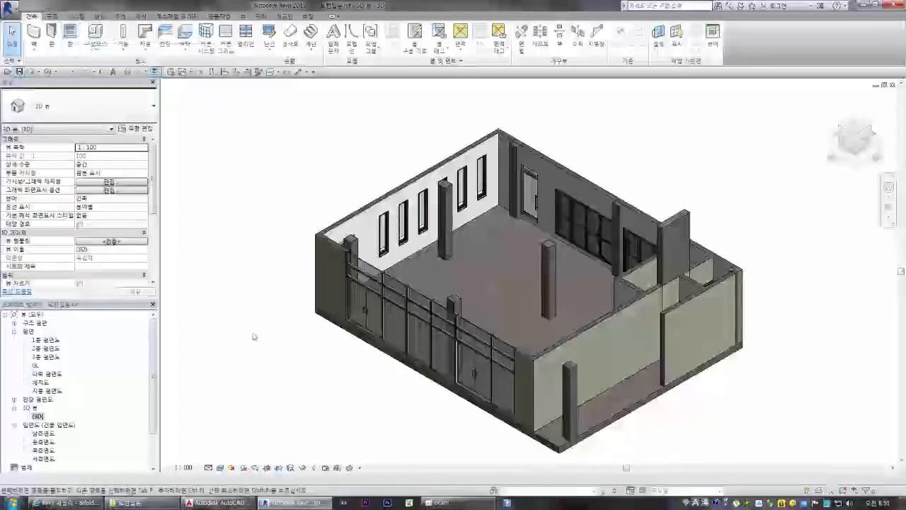
pyautogui.click(445, 502)
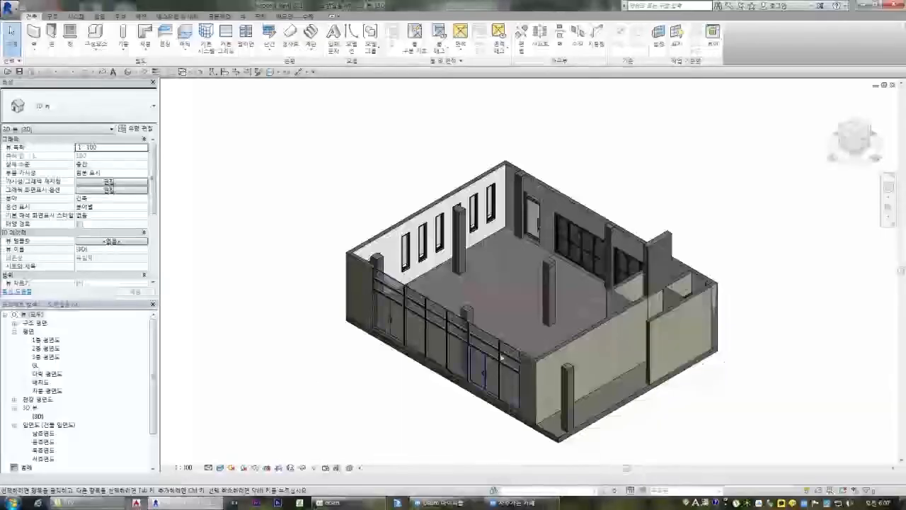
# Step: Duplicate the toilet's outer wall type as 화장실 타일 벽 - 200mm (외부 흰색 페인트)
pyautogui.scroll(5, 644, 286)
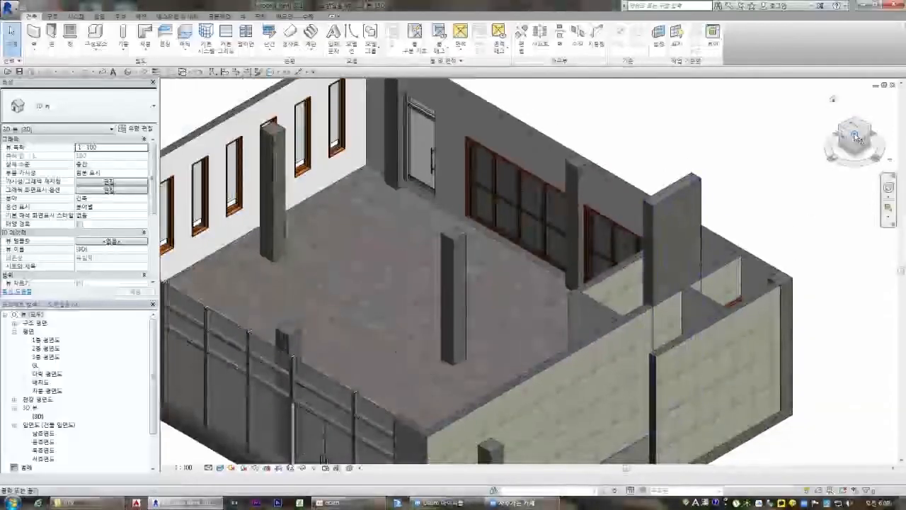
pyautogui.click(847, 134)
pyautogui.click(866, 134)
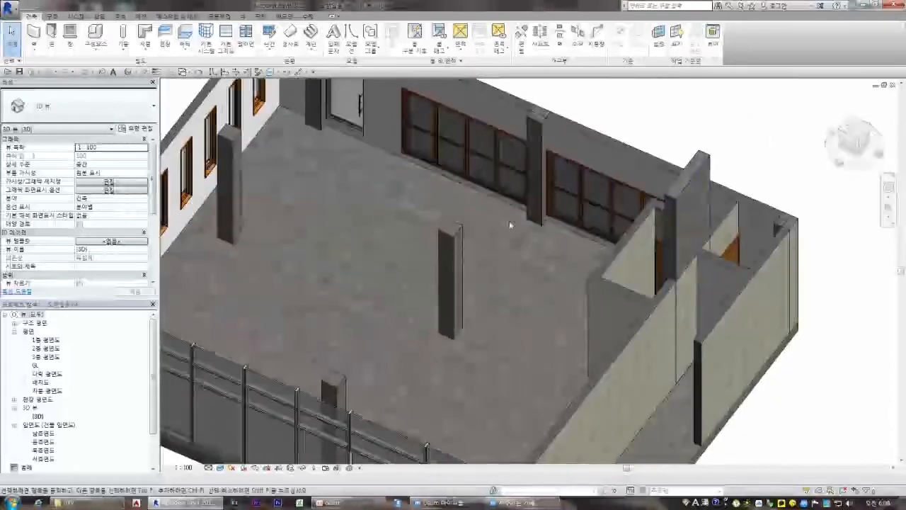
pyautogui.click(611, 265)
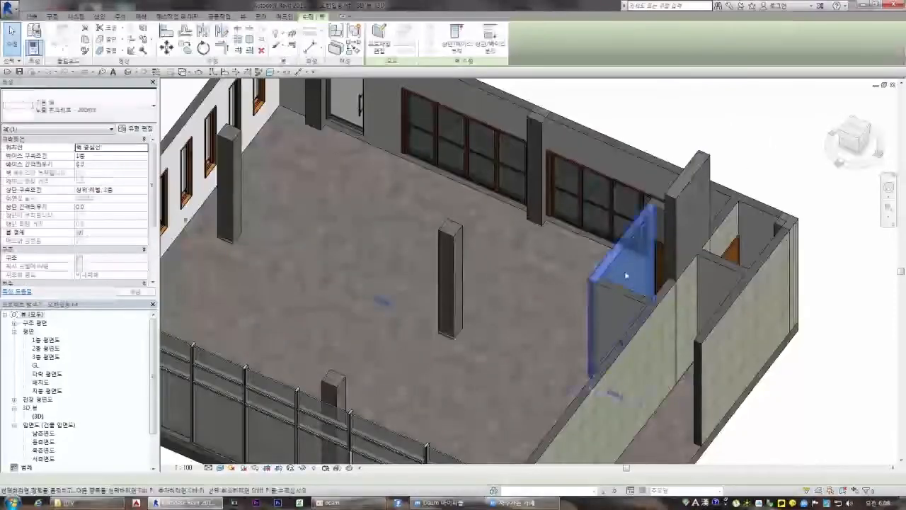
pyautogui.click(136, 128)
pyautogui.click(650, 95)
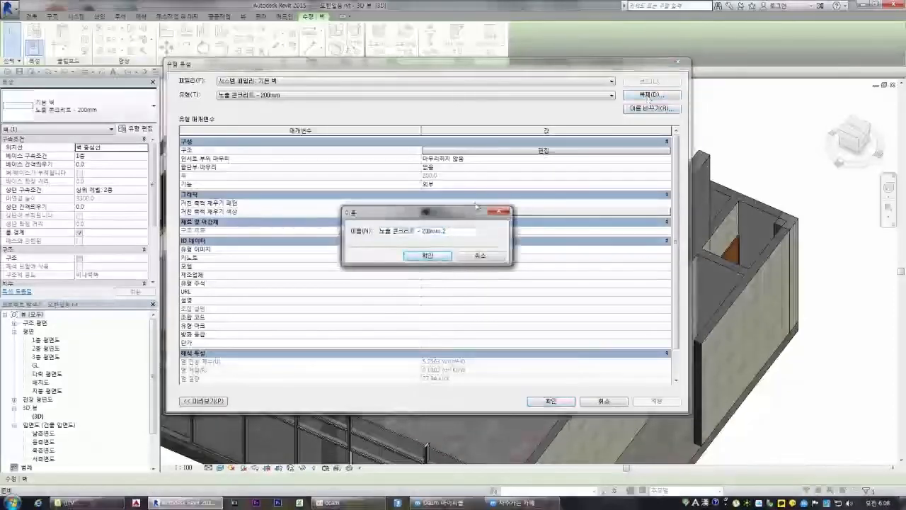
pyautogui.press('Home')
pyautogui.write('gh')
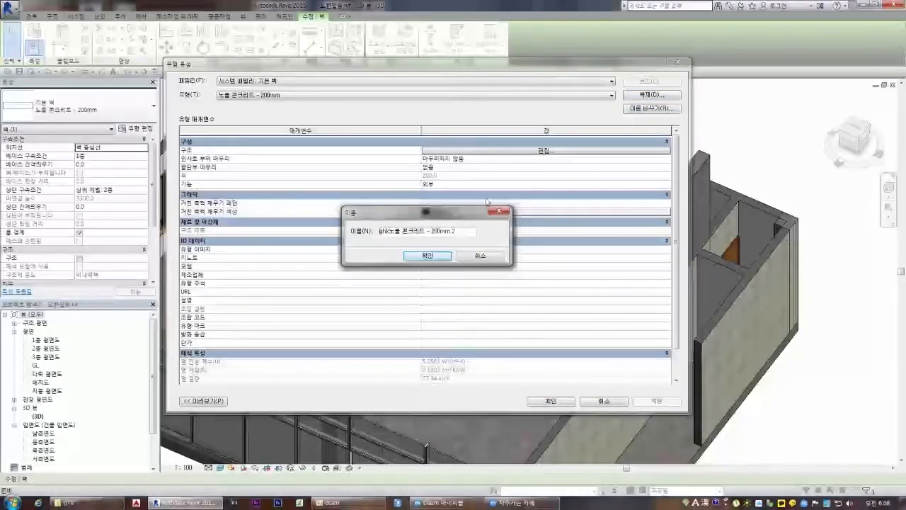
pyautogui.write('석')
pyautogui.press('End')
pyautogui.press('BackSpace')
pyautogui.press('BackSpace')
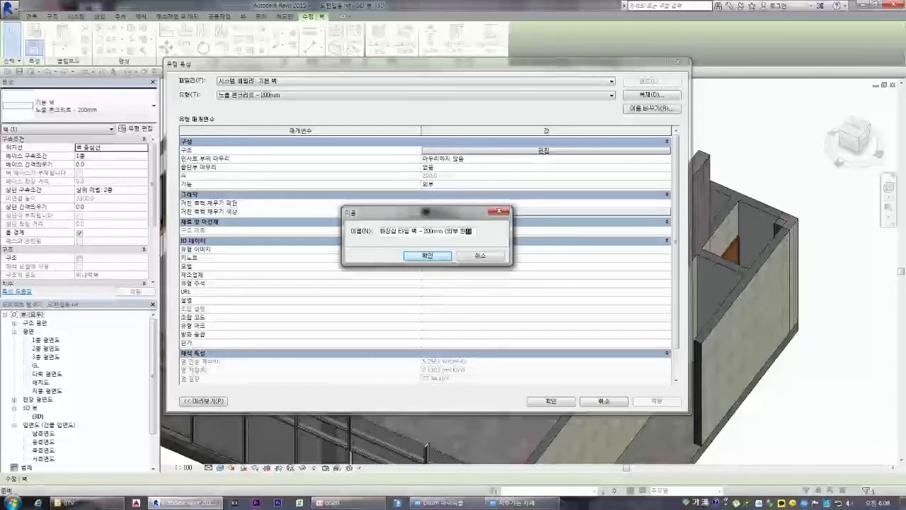
pyautogui.write('(외부 흰색 페인트)')
pyautogui.click(441, 255)
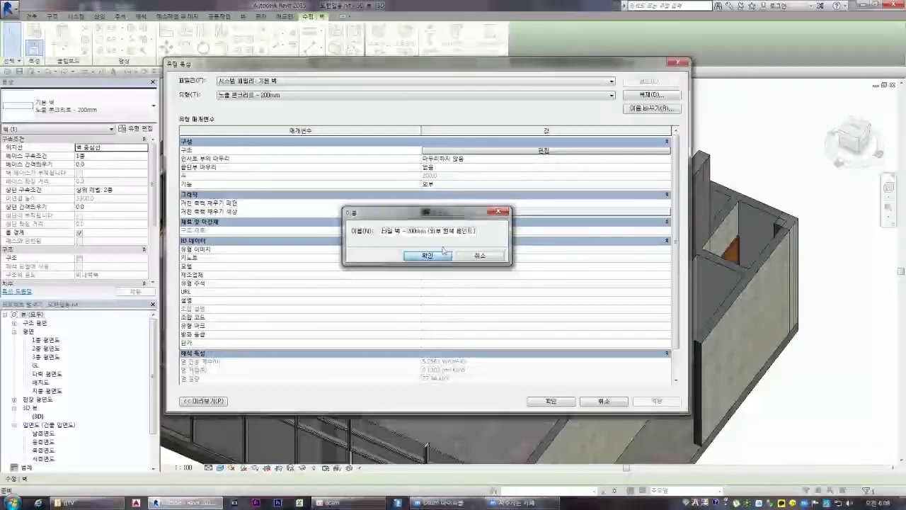
# Step: Insert a layer above the concrete structure in the new wall type's assembly and set its function to 마감재 1 [4]
pyautogui.click(495, 151)
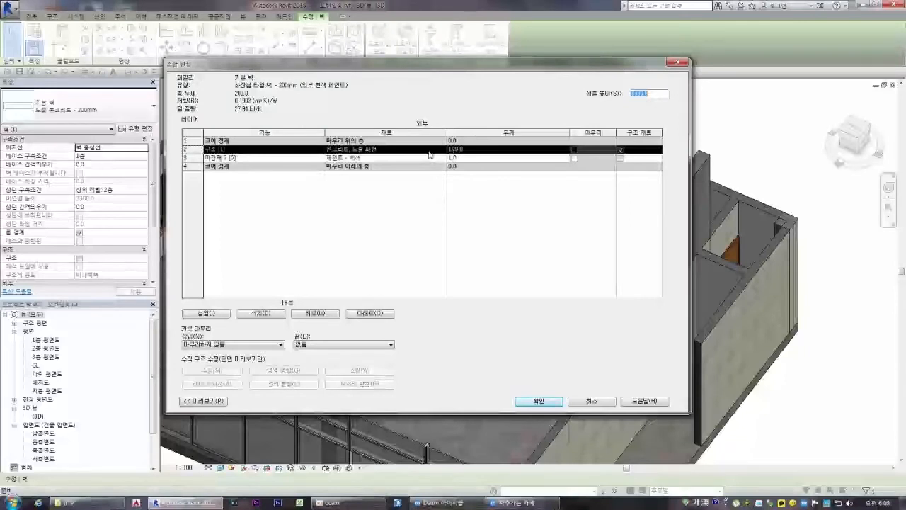
pyautogui.click(204, 401)
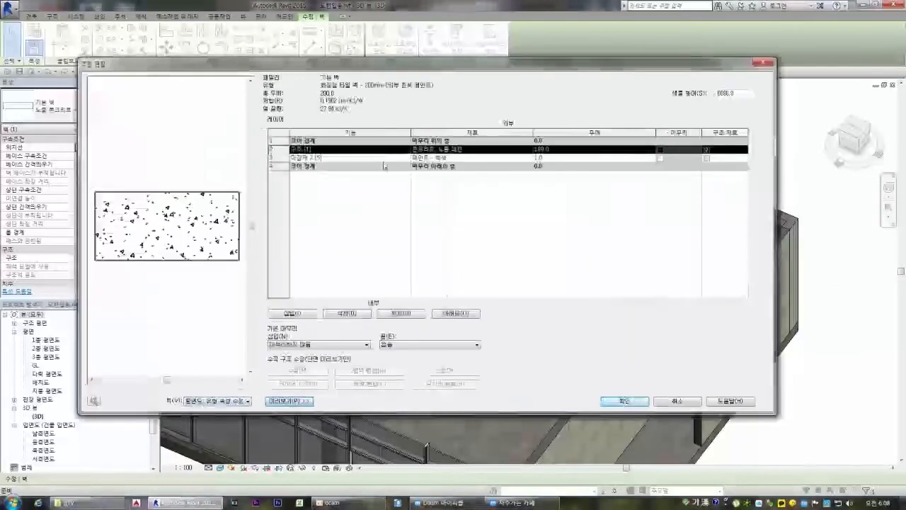
pyautogui.click(309, 313)
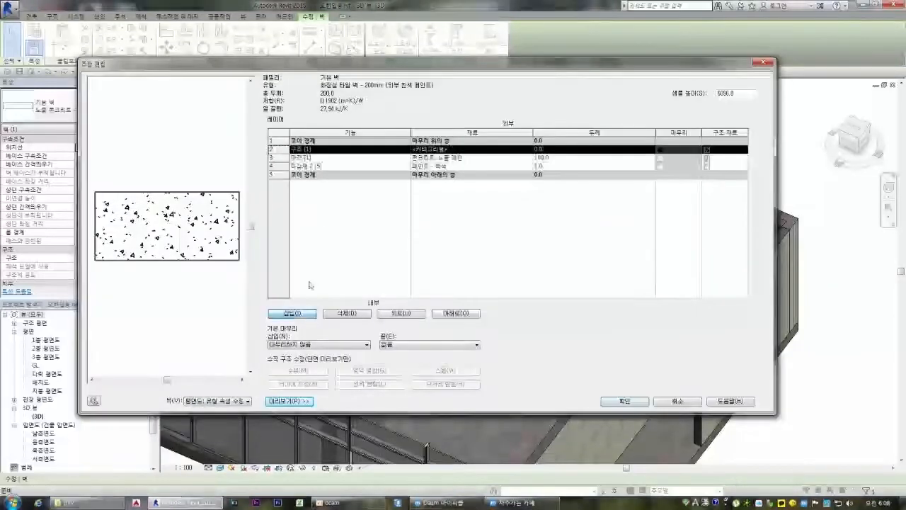
pyautogui.click(324, 149)
pyautogui.click(305, 179)
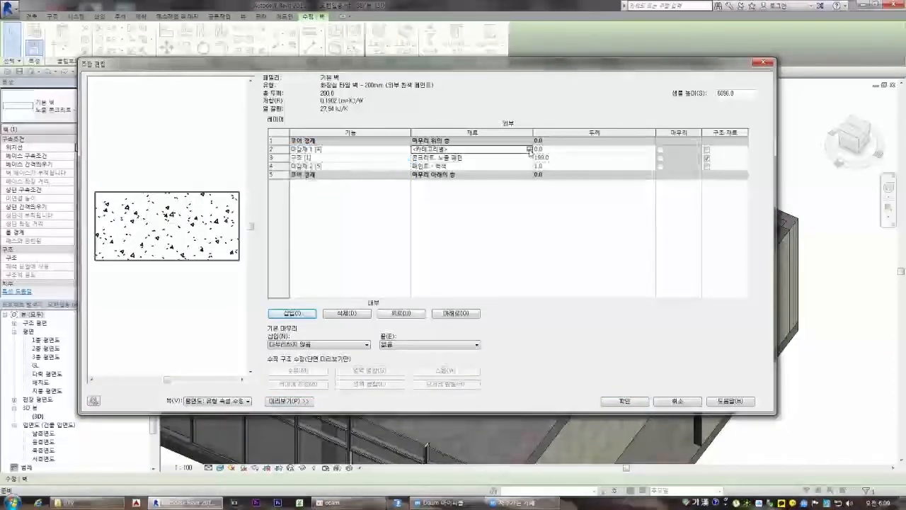
# Step: Assign the AEC tile material 타일, 자기, 4인치 to the new 마감재 1 [4] layer
pyautogui.click(529, 151)
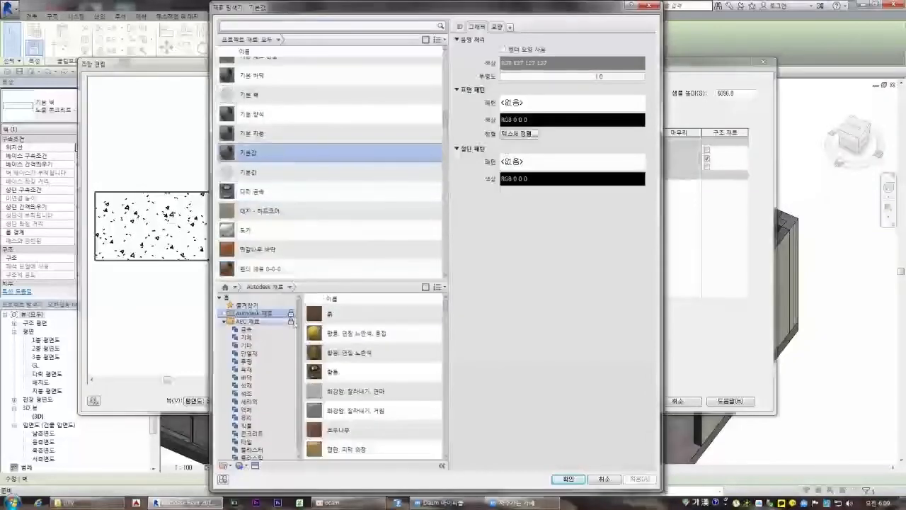
pyautogui.click(251, 441)
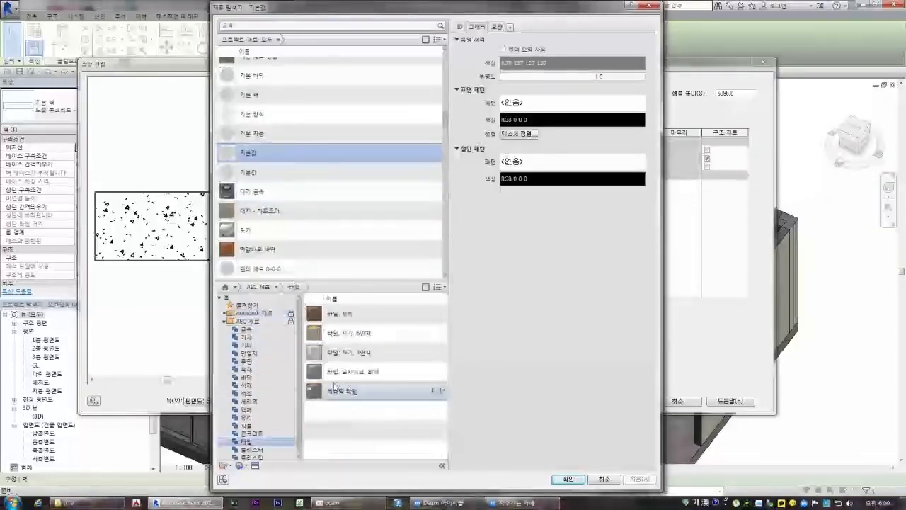
pyautogui.click(344, 352)
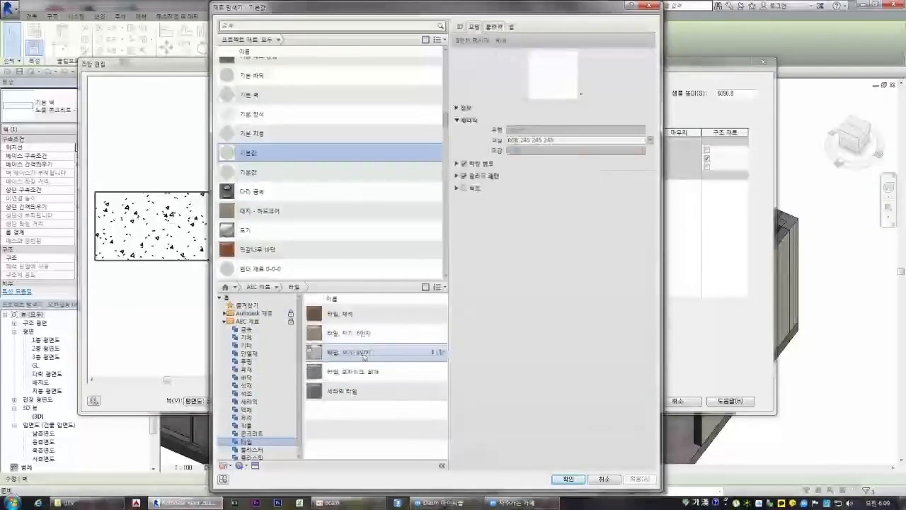
pyautogui.doubleClick(340, 353)
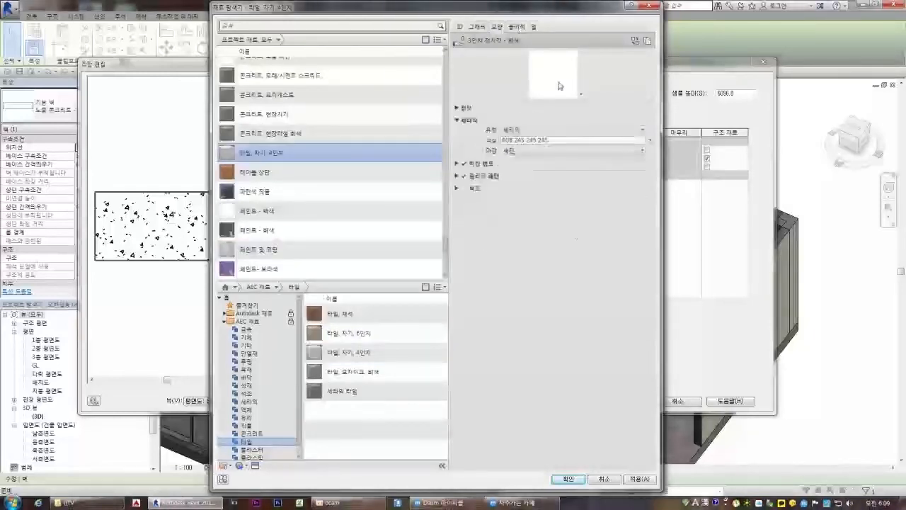
pyautogui.click(515, 27)
pyautogui.click(497, 27)
pyautogui.click(477, 27)
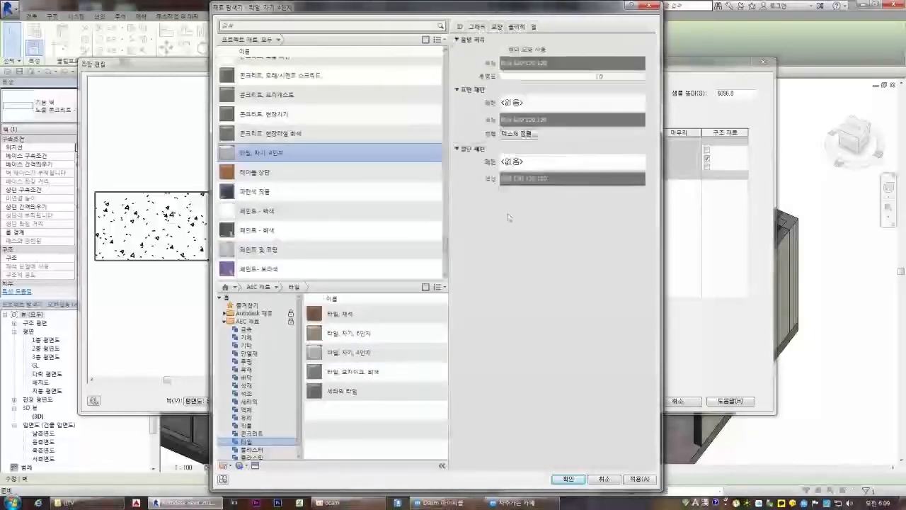
pyautogui.click(569, 478)
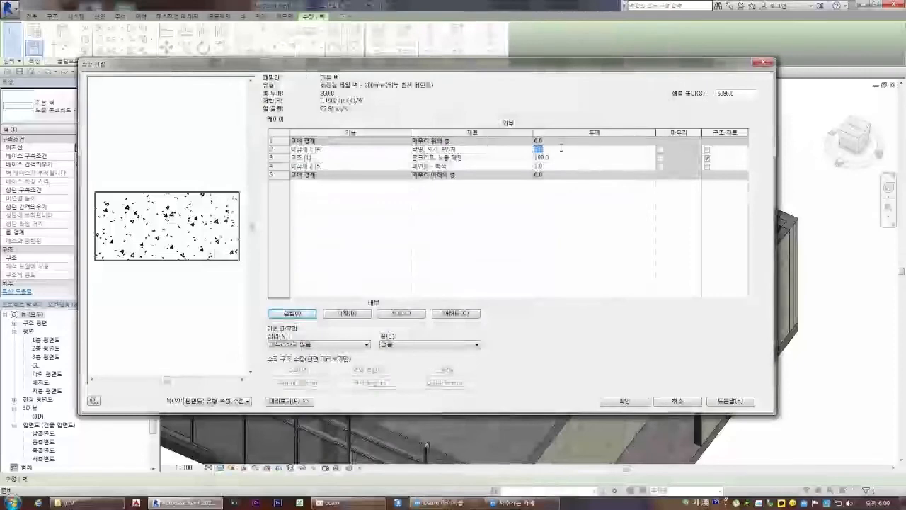
# Step: Set the tile layer's thickness to 14 and apply the new wall type to the toilet's outer wall
pyautogui.write('14')
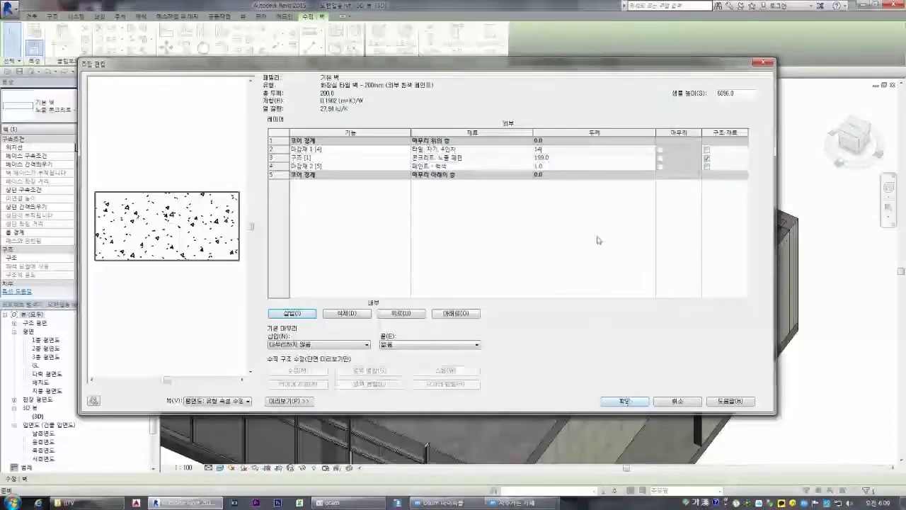
pyautogui.click(624, 402)
pyautogui.click(653, 402)
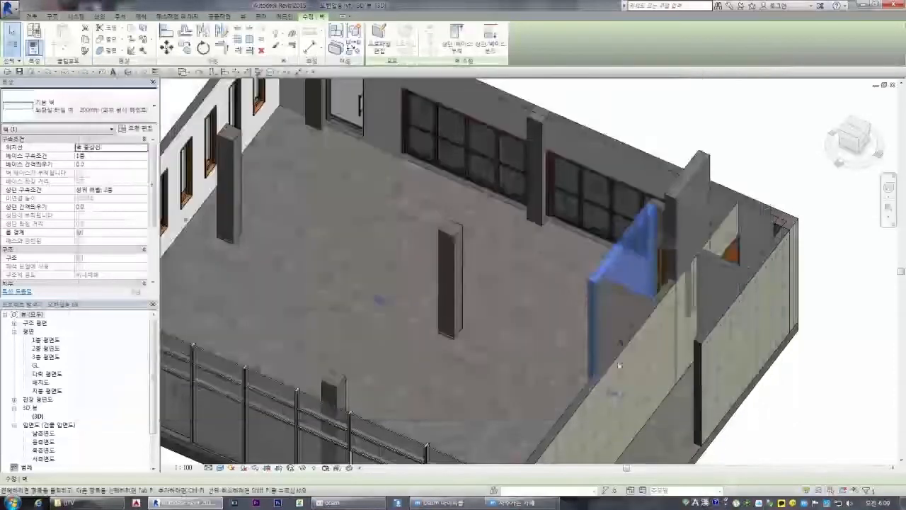
pyautogui.press('Escape')
# Step: Set the top constraint of the tall 300 mm concrete wall beside the toilets to 상위 레벨: 2층
pyautogui.click(843, 132)
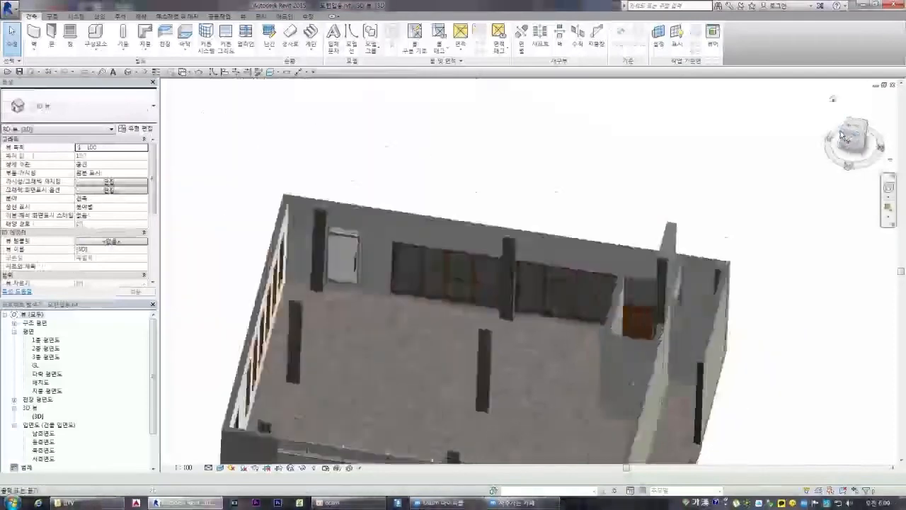
pyautogui.click(844, 132)
pyautogui.scroll(4, 423, 255)
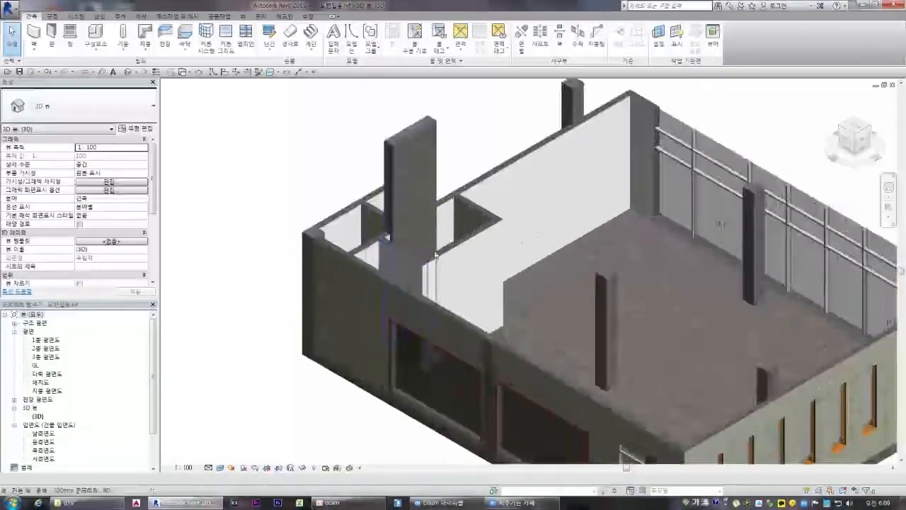
pyautogui.click(842, 132)
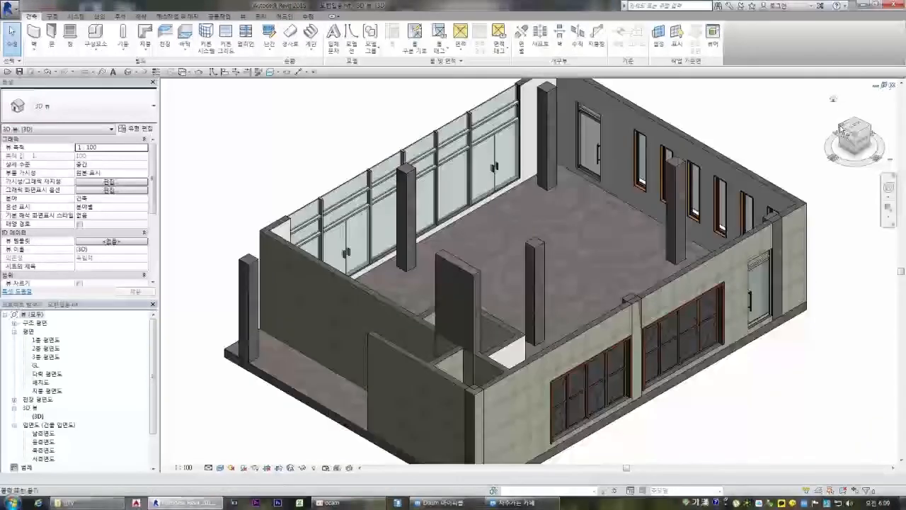
pyautogui.click(843, 131)
pyautogui.scroll(5, 630, 266)
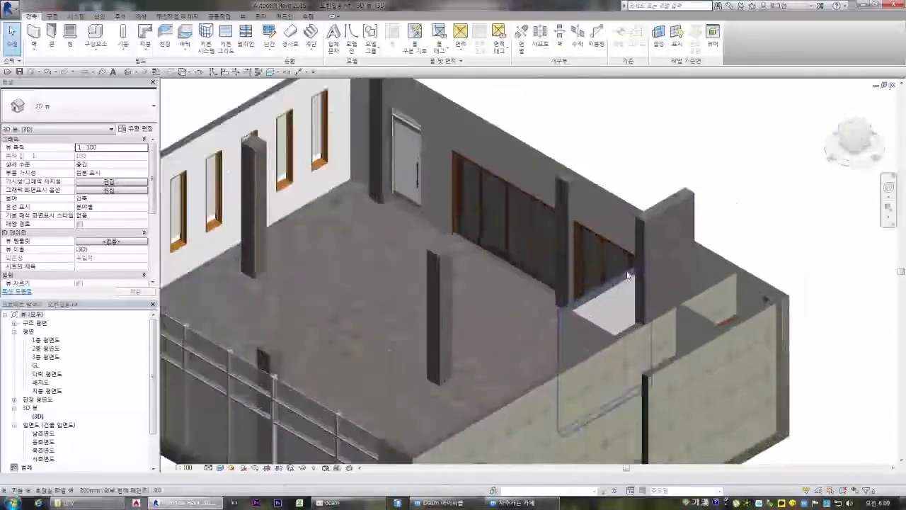
pyautogui.click(667, 186)
pyautogui.click(144, 193)
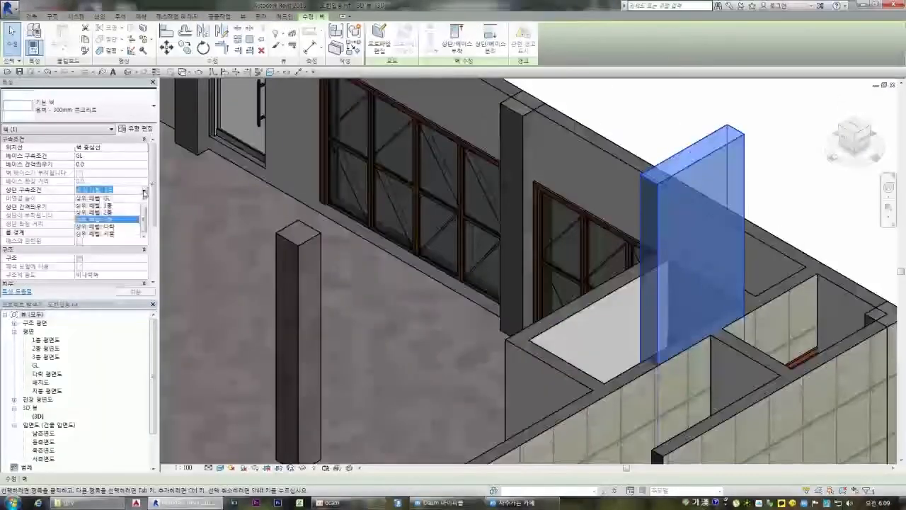
pyautogui.click(127, 217)
pyautogui.press('Escape')
# Step: Examine the toilet wall's tile layer in the 1층 평면도 view and check the type of the door-side wall
pyautogui.scroll(5, 621, 315)
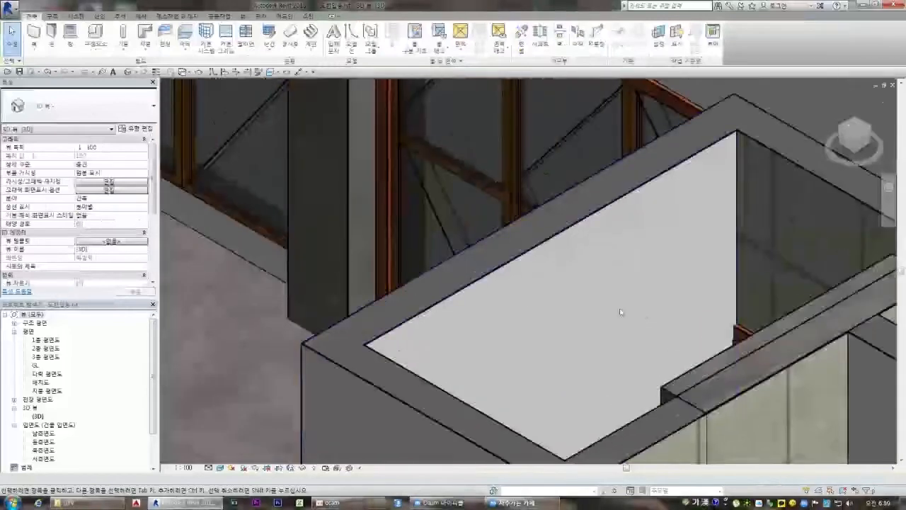
pyautogui.doubleClick(45, 340)
pyautogui.scroll(8, 545, 247)
pyautogui.scroll(3, 545, 246)
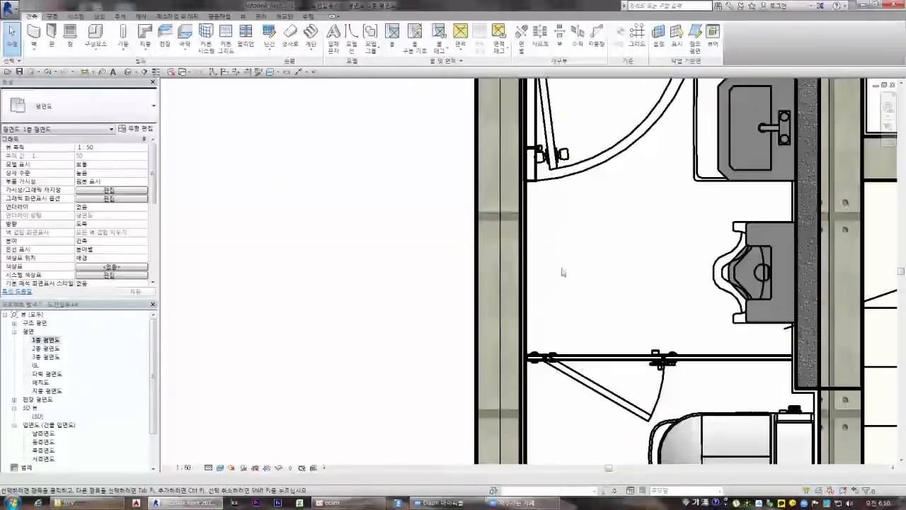
pyautogui.scroll(3, 526, 276)
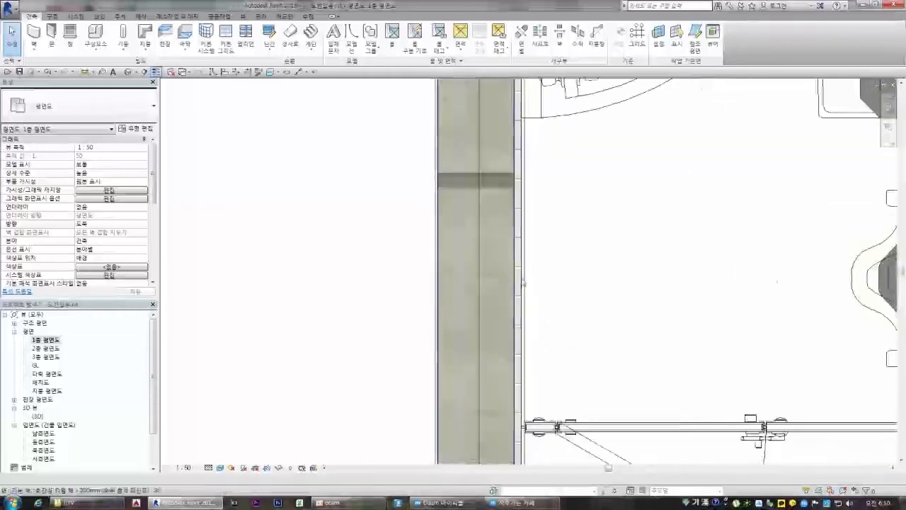
pyautogui.scroll(-2, 526, 278)
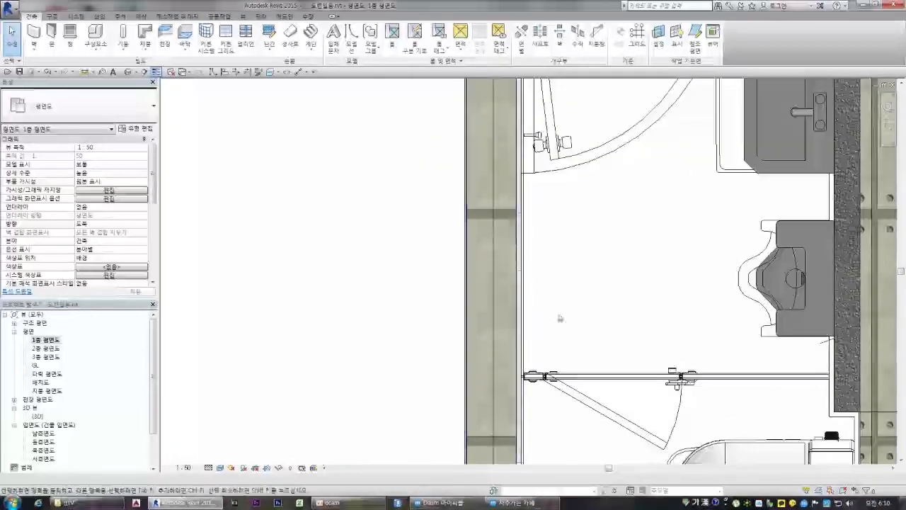
pyautogui.scroll(-4, 561, 320)
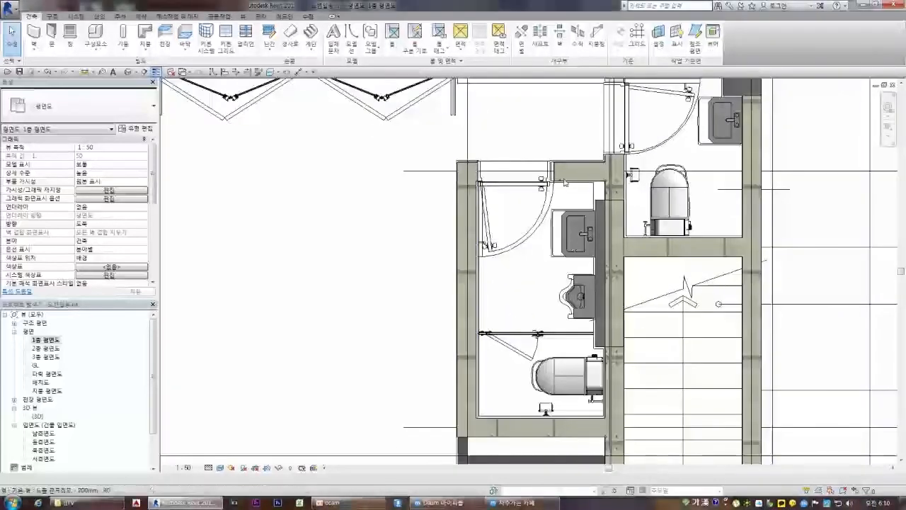
pyautogui.click(564, 177)
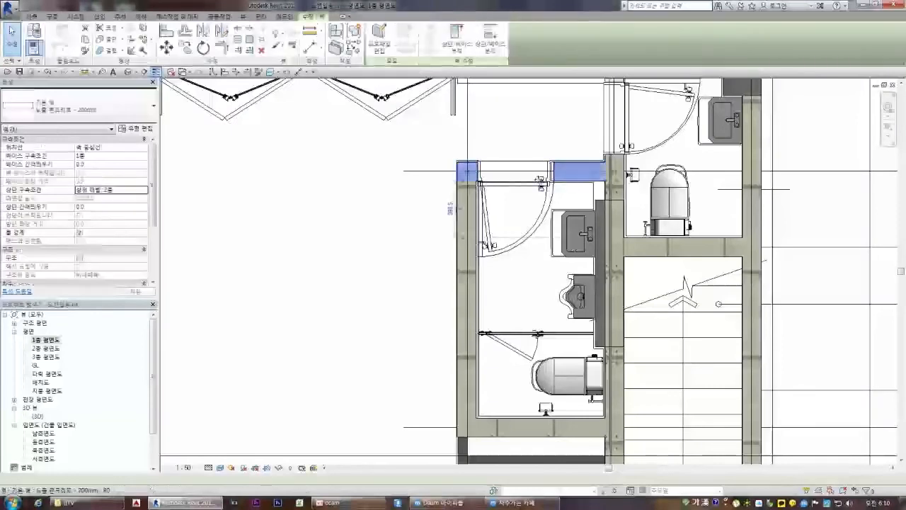
pyautogui.click(367, 232)
# Step: In the {3D} view, match the toilet's door-side wall to the tiled outer wall's type
pyautogui.doubleClick(37, 416)
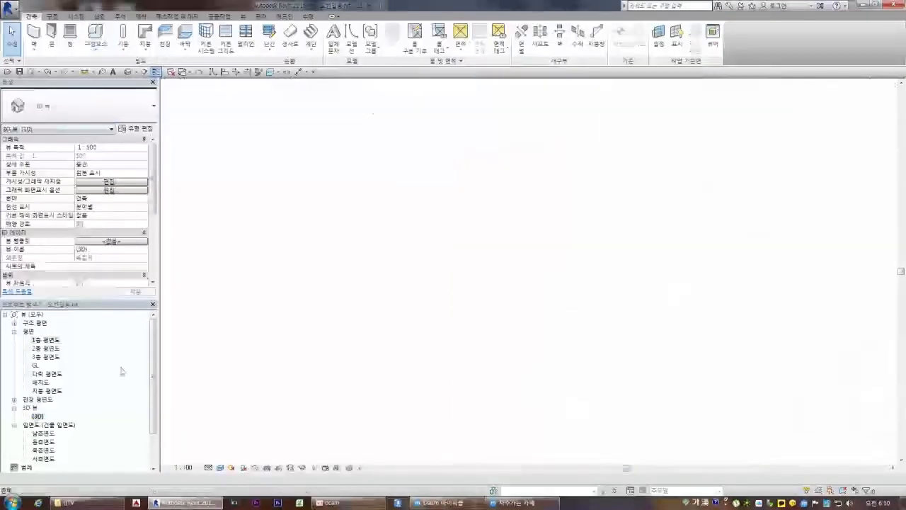
pyautogui.scroll(2, 571, 222)
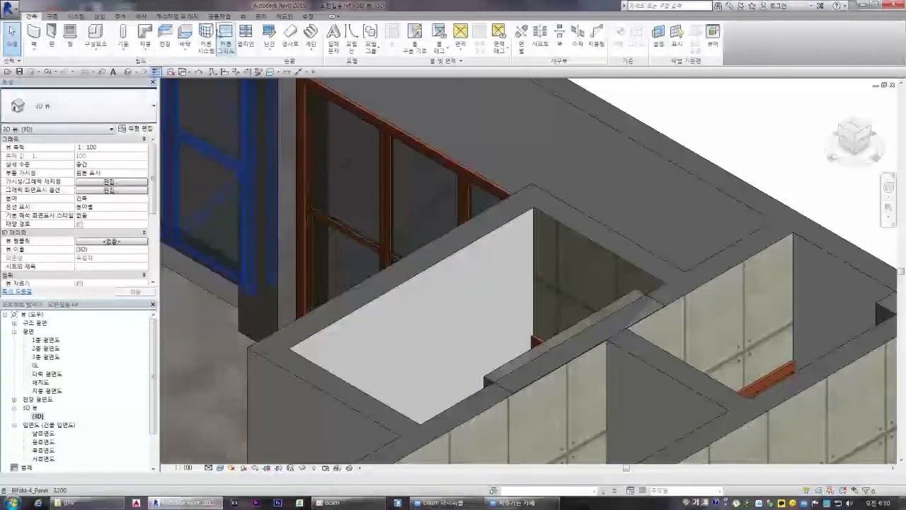
pyautogui.click(306, 15)
pyautogui.click(85, 51)
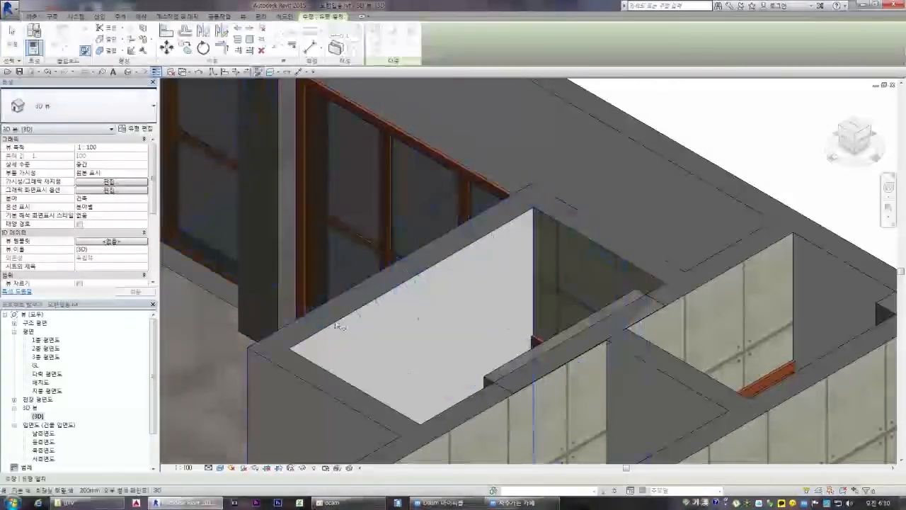
pyautogui.click(595, 239)
pyautogui.scroll(-2, 644, 292)
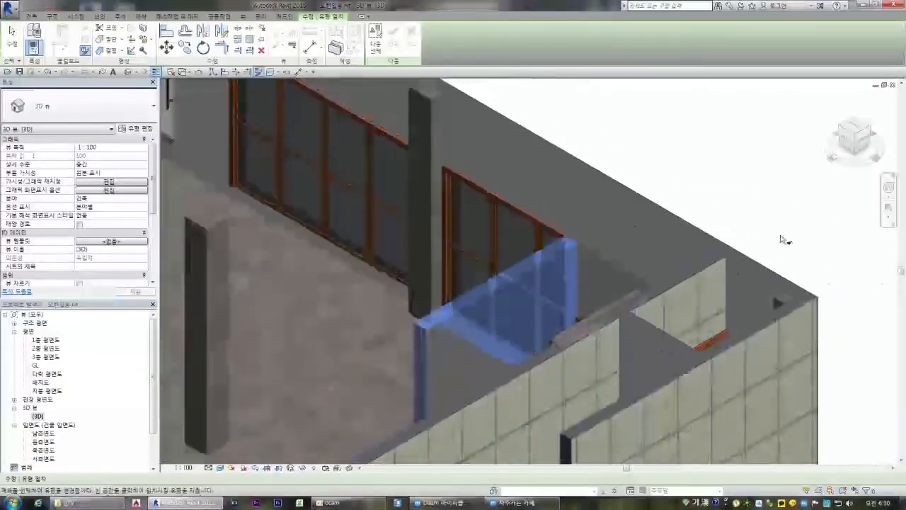
pyautogui.click(358, 316)
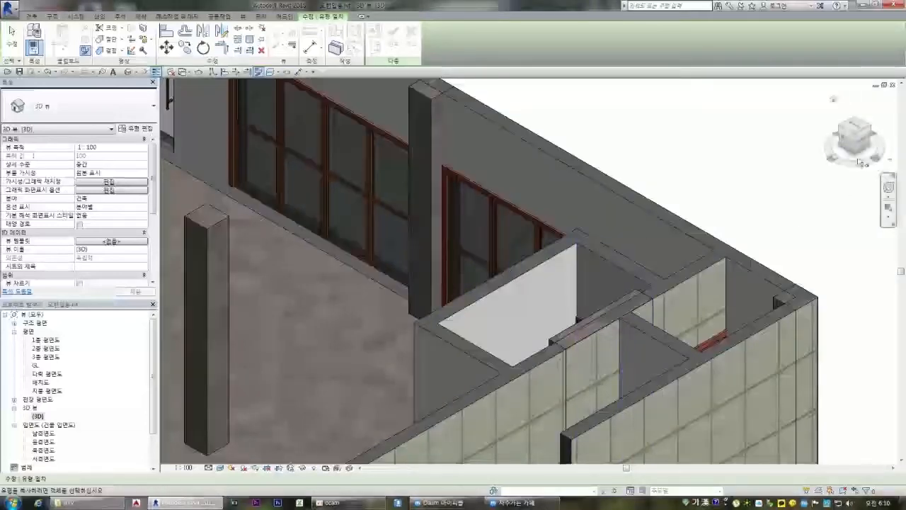
# Step: Inspect the toilet walls' inner and outer finishes from several directions in the {3D} view
pyautogui.click(843, 132)
pyautogui.scroll(6, 669, 160)
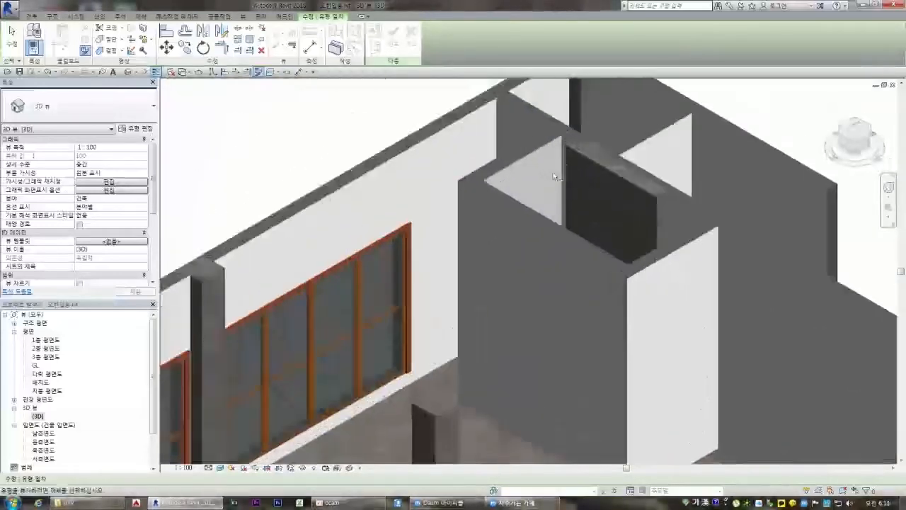
pyautogui.click(843, 132)
pyautogui.scroll(5, 388, 239)
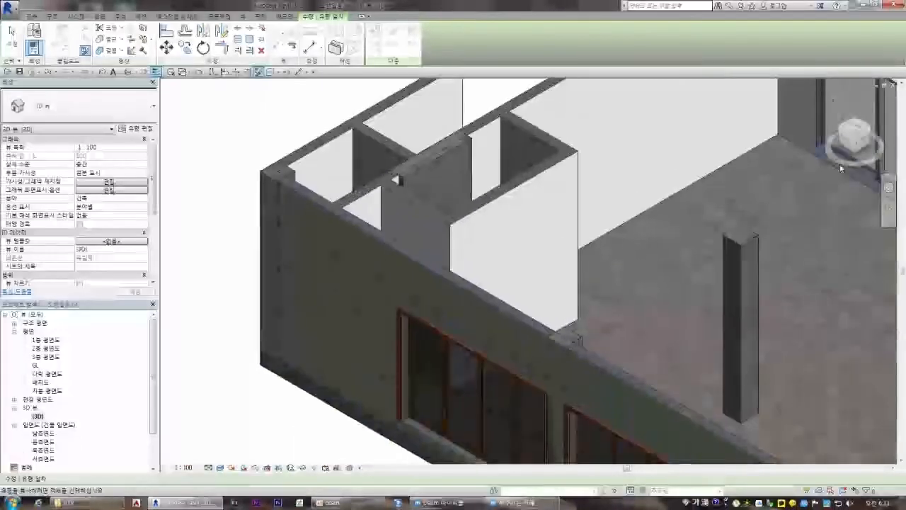
pyautogui.moveTo(856, 137); pyautogui.dragTo(851, 167)
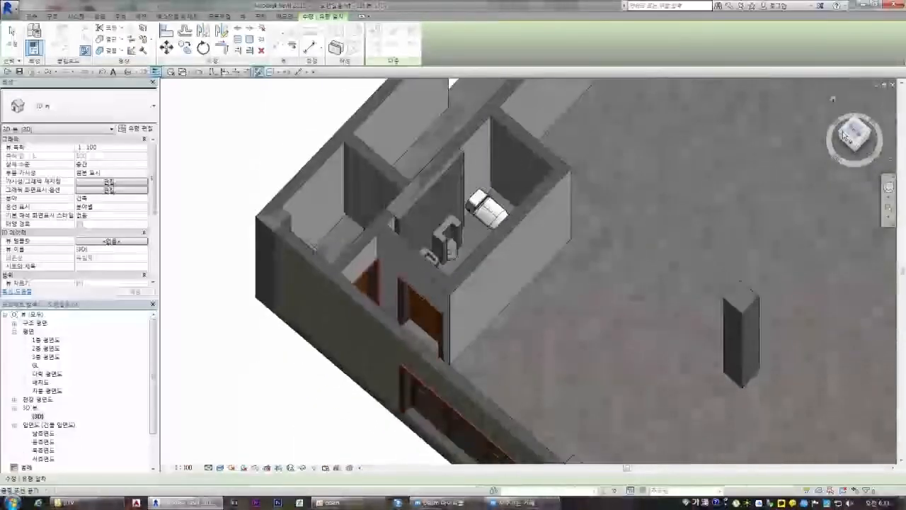
pyautogui.click(832, 99)
pyautogui.scroll(8, 497, 313)
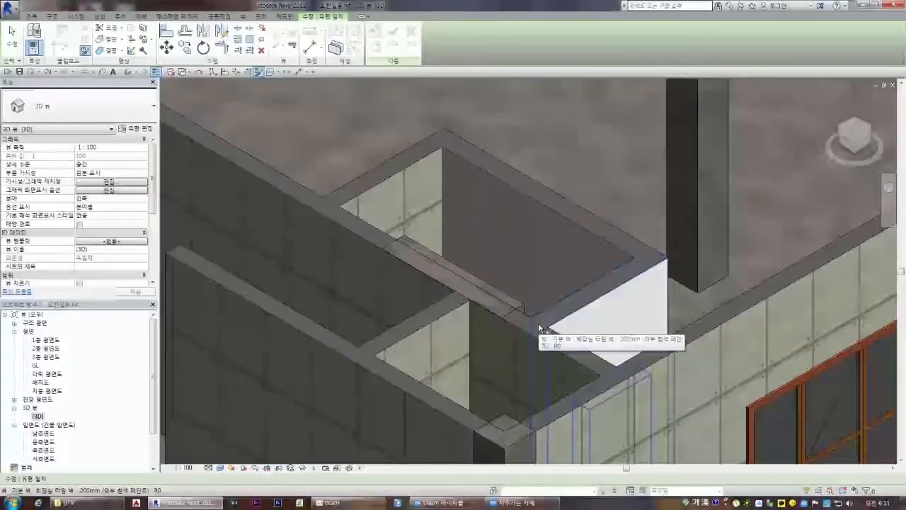
pyautogui.click(843, 131)
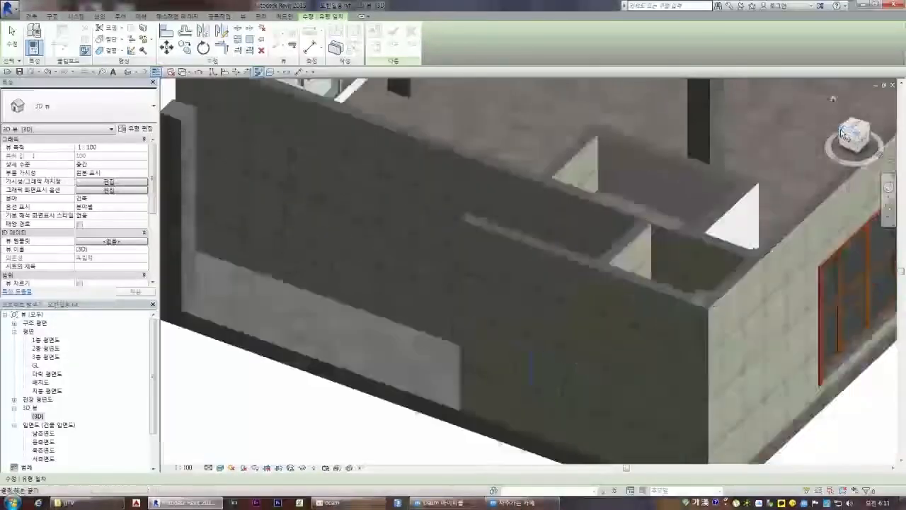
pyautogui.scroll(6, 708, 212)
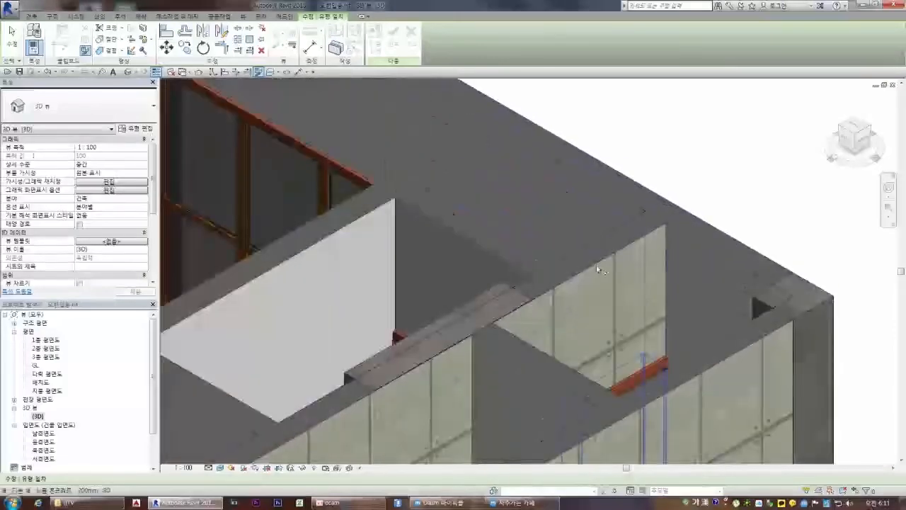
# Step: In the 1층 평면도 view, split the wall shared by the toilet and staircase at the stair-side partition and the toilet's lower wall
pyautogui.doubleClick(50, 340)
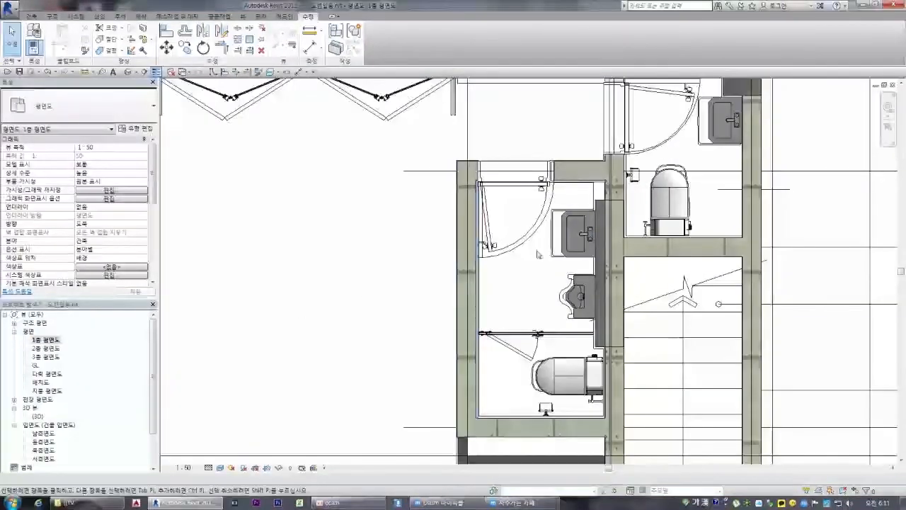
pyautogui.scroll(-2, 595, 255)
pyautogui.scroll(8, 620, 237)
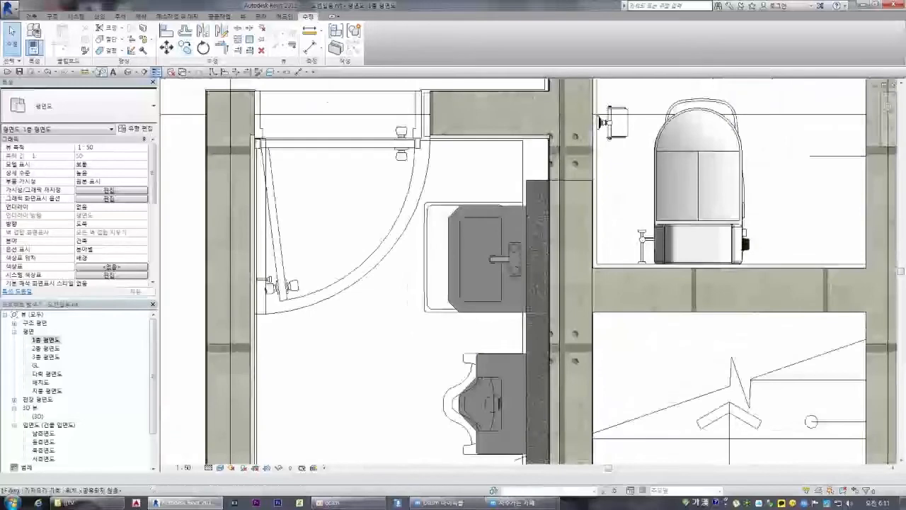
pyautogui.click(238, 28)
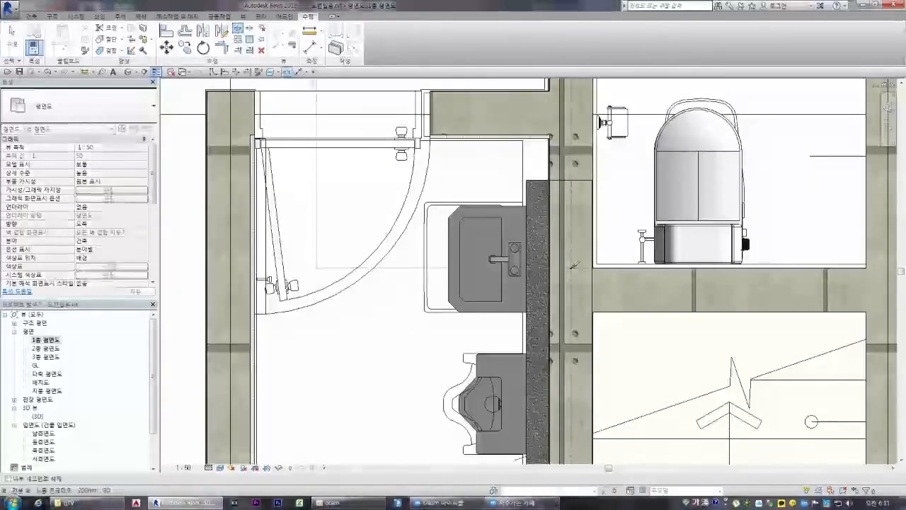
pyautogui.click(575, 266)
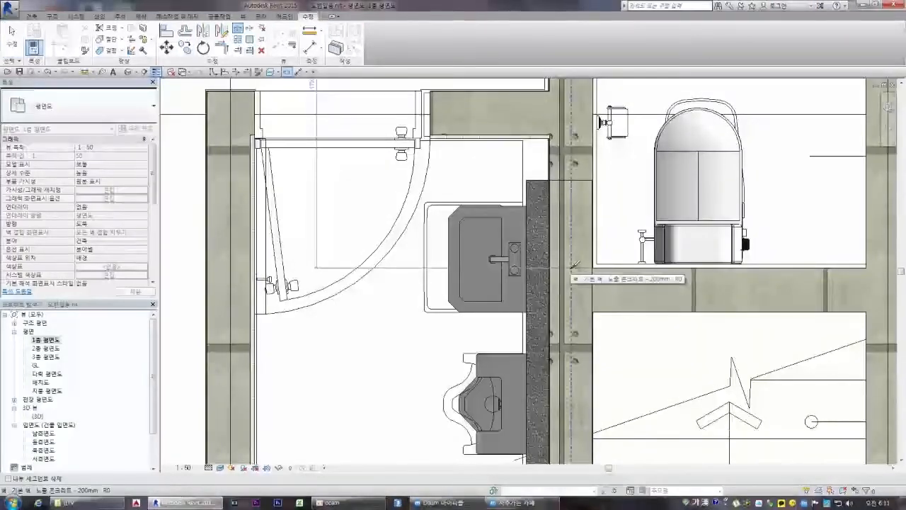
pyautogui.scroll(-4, 575, 269)
pyautogui.scroll(5, 579, 397)
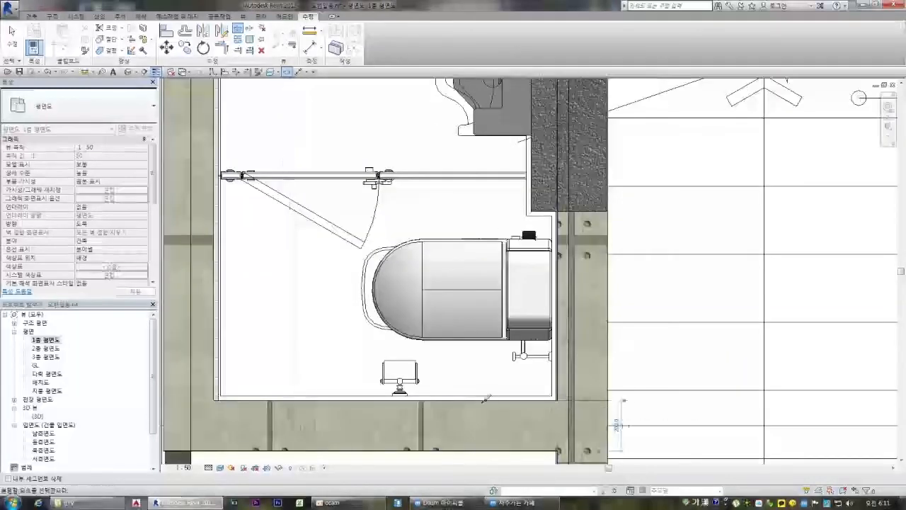
pyautogui.scroll(-3, 474, 383)
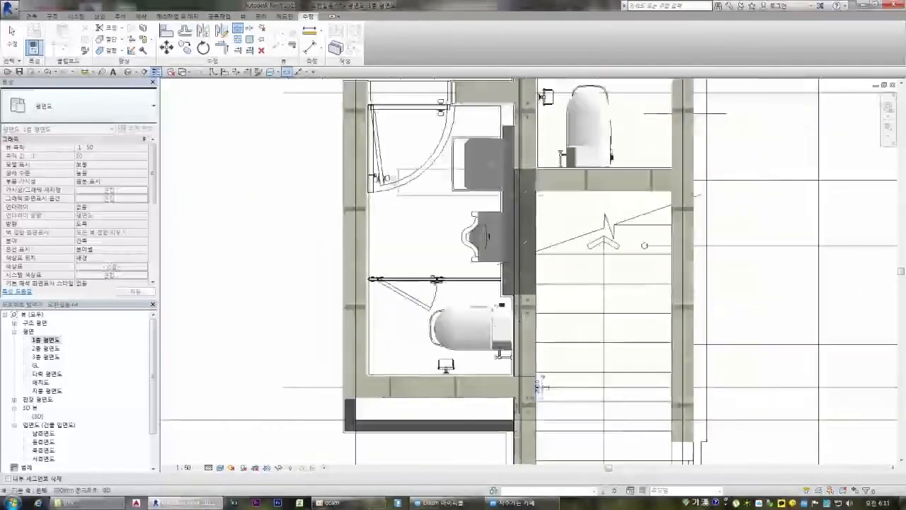
# Step: Split the wall shared by the two toilets in line with the outer face of the door-side wall
pyautogui.scroll(-2, 525, 284)
pyautogui.moveTo(524, 167); pyautogui.dragTo(519, 223, button='middle')
pyautogui.scroll(6, 512, 222)
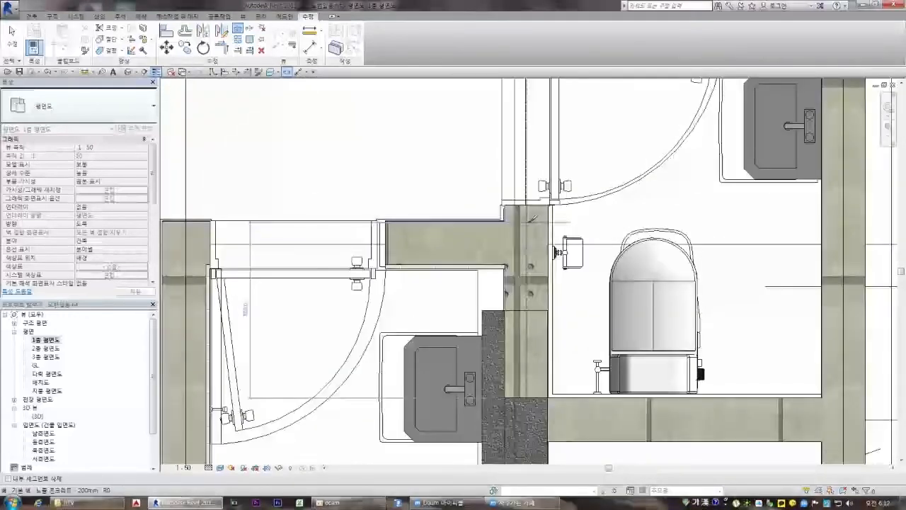
pyautogui.scroll(3, 530, 216)
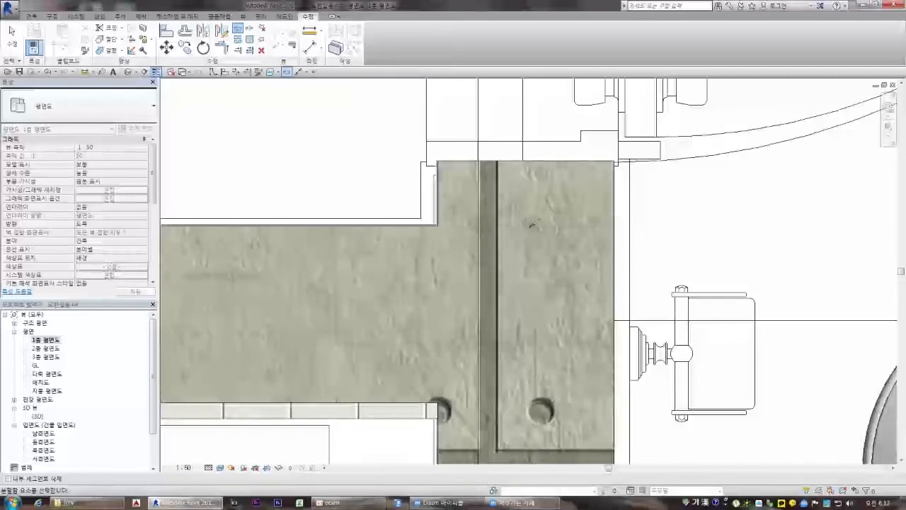
pyautogui.scroll(2, 531, 221)
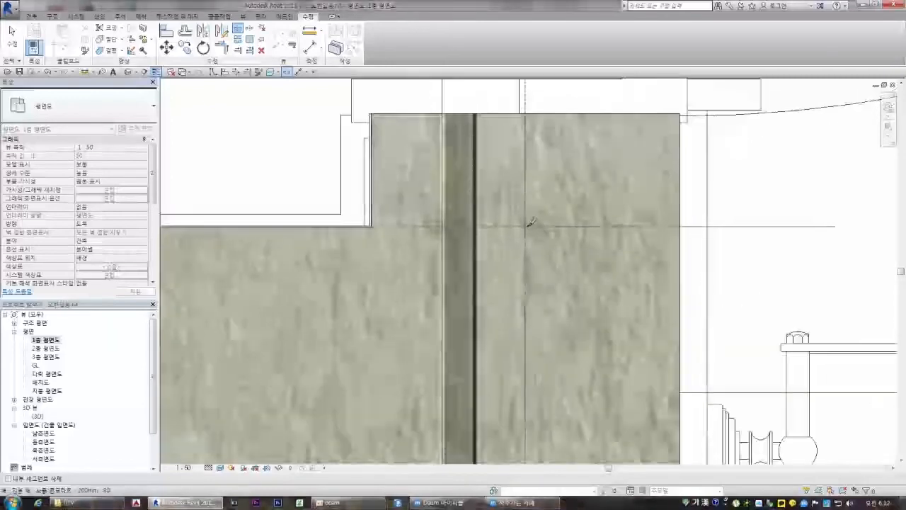
pyautogui.scroll(-4, 531, 221)
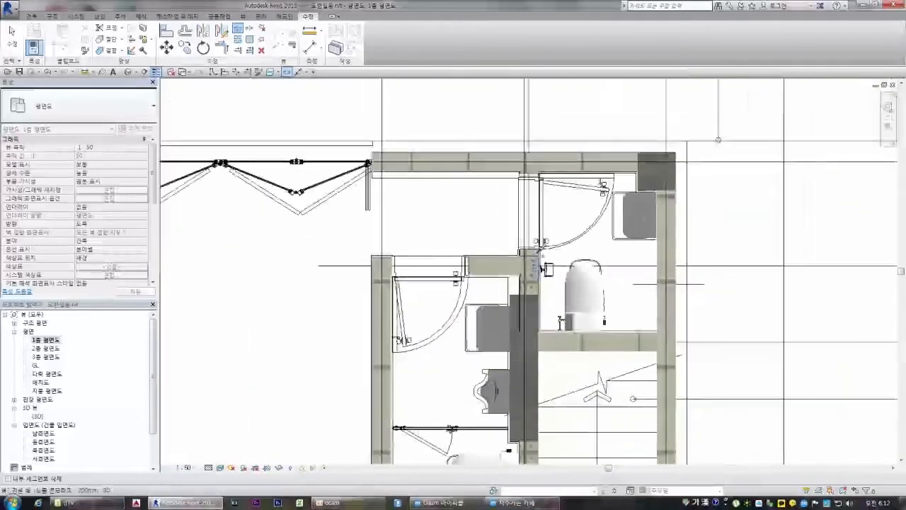
pyautogui.scroll(3, 530, 259)
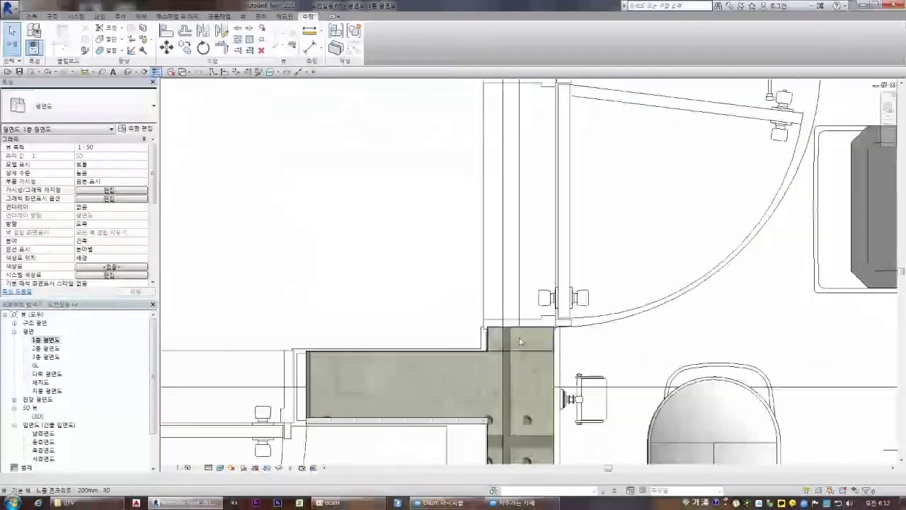
# Step: Try to match the shared wall's upper segment to the tiled door-side wall's type
pyautogui.click(488, 255)
pyautogui.scroll(-1, 424, 234)
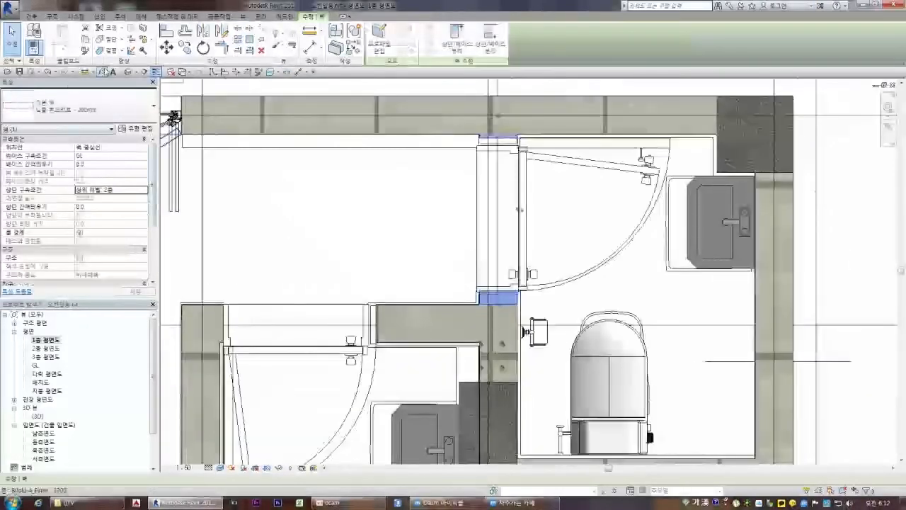
pyautogui.click(85, 50)
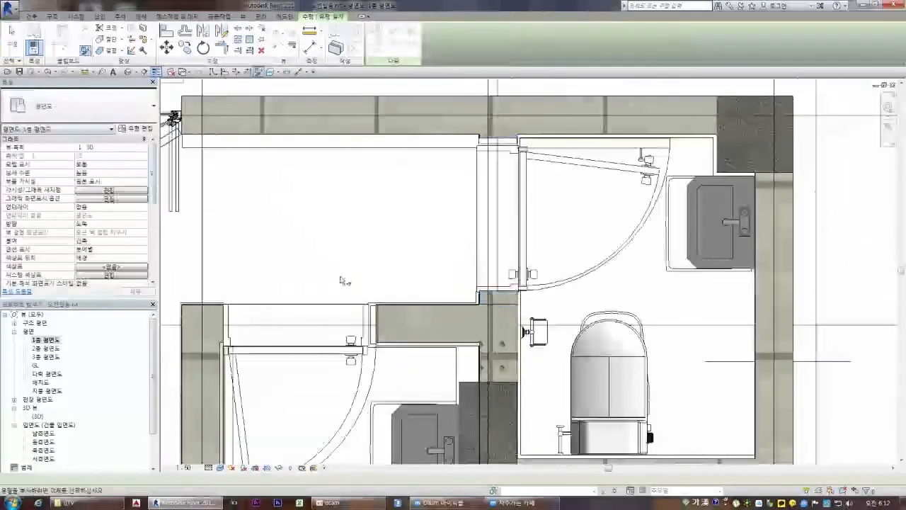
pyautogui.click(515, 301)
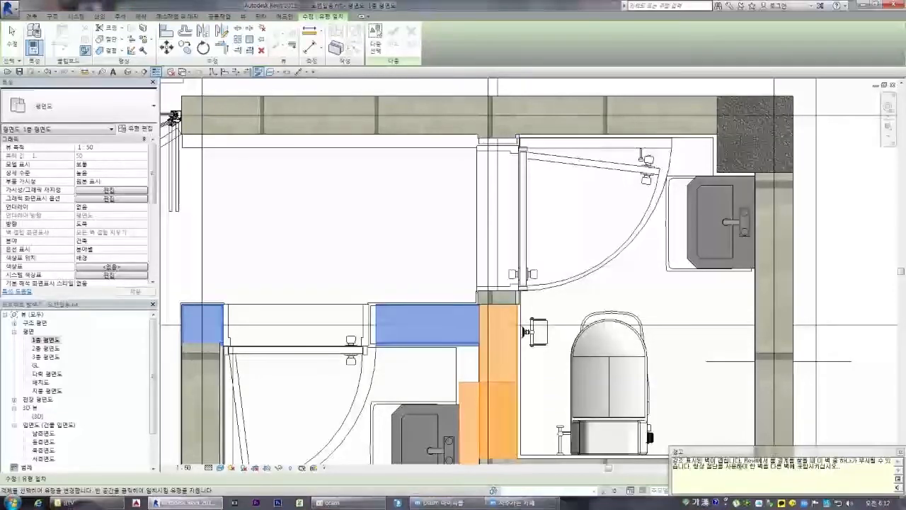
# Step: Check the type and constraints of the partition wall between the upper toilet and the staircase
pyautogui.scroll(-5, 609, 368)
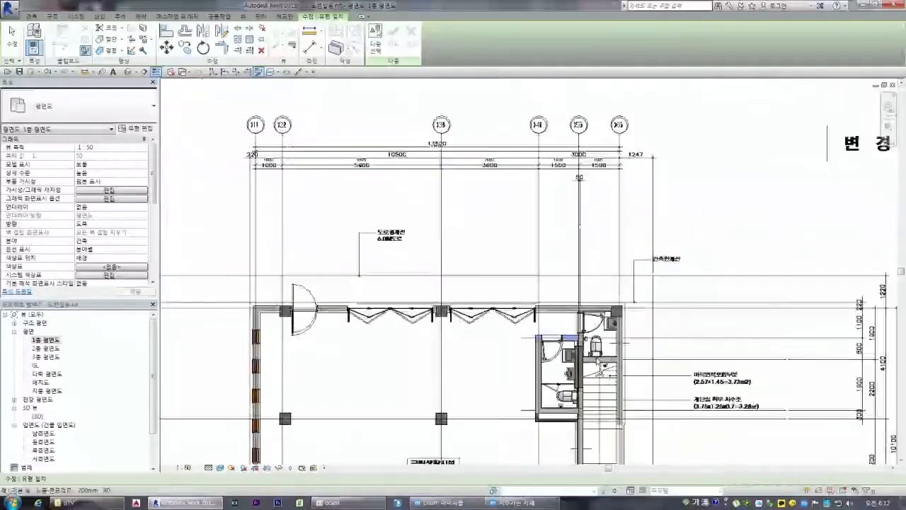
pyautogui.scroll(3, 607, 375)
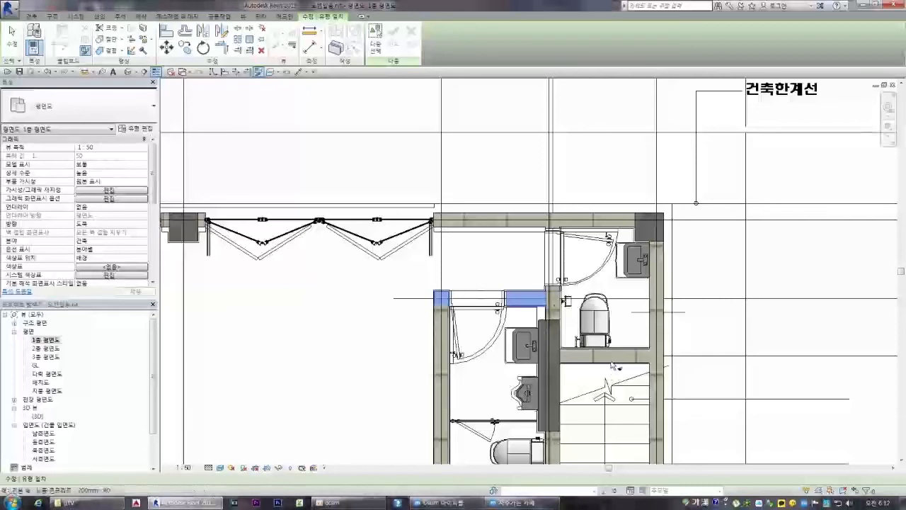
pyautogui.scroll(3, 577, 359)
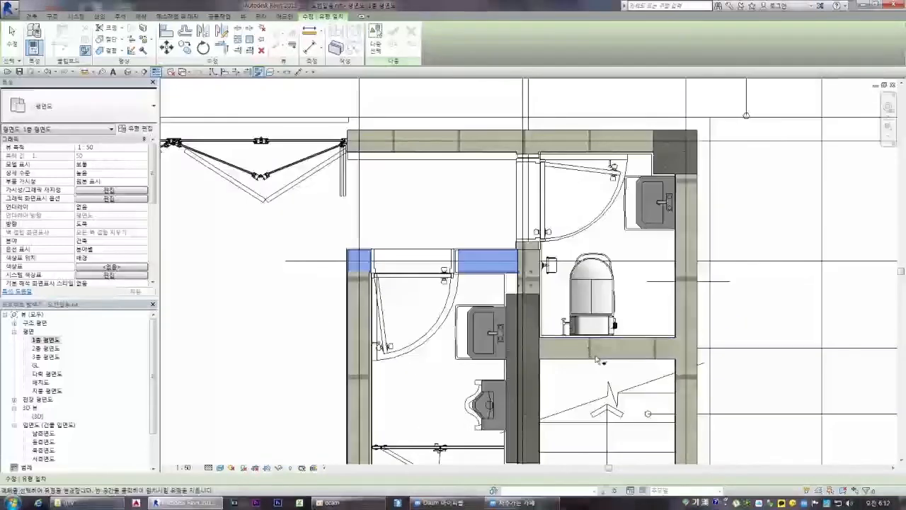
pyautogui.click(598, 348)
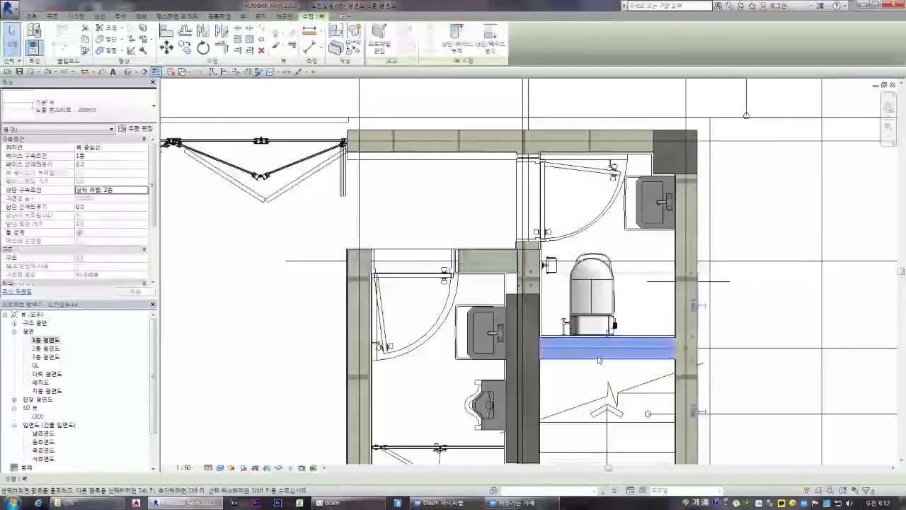
pyautogui.scroll(-2, 482, 347)
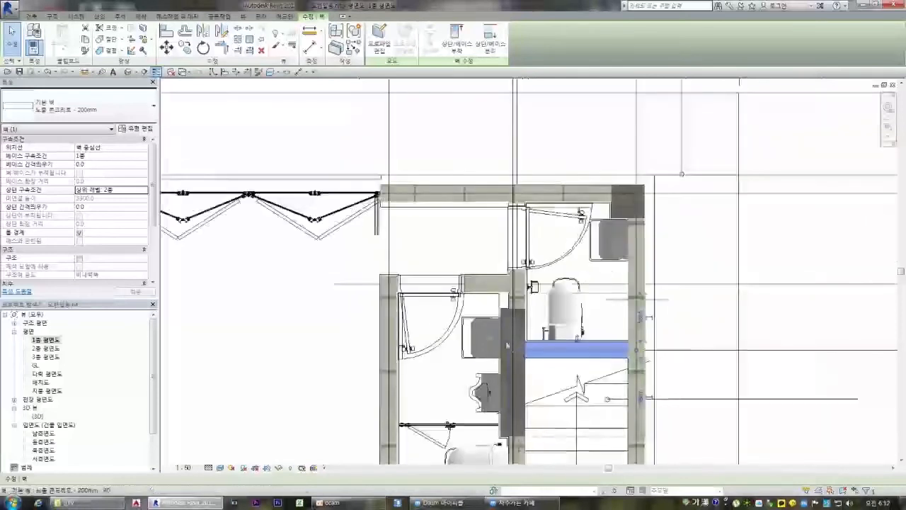
pyautogui.click(171, 128)
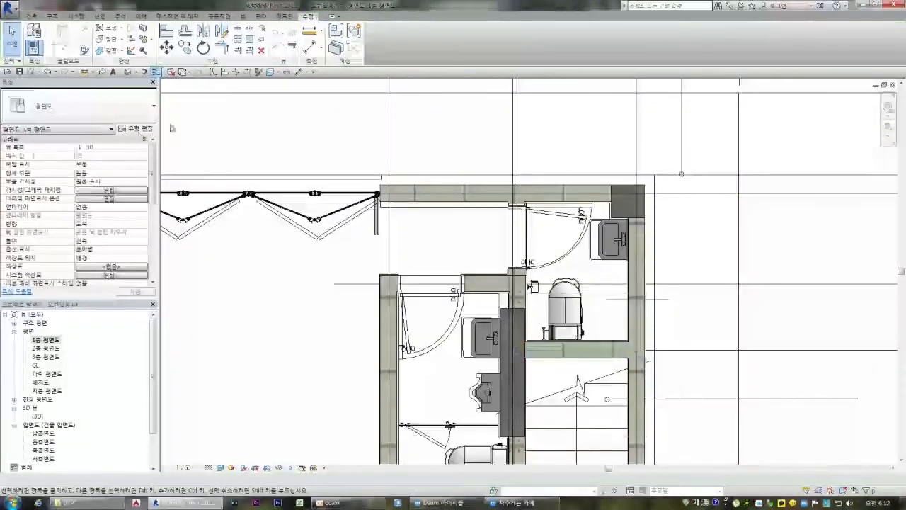
# Step: Try to match the shared wall's stair-side segment to the tiled outer wall's type on the toilet's opposite side
pyautogui.click(85, 50)
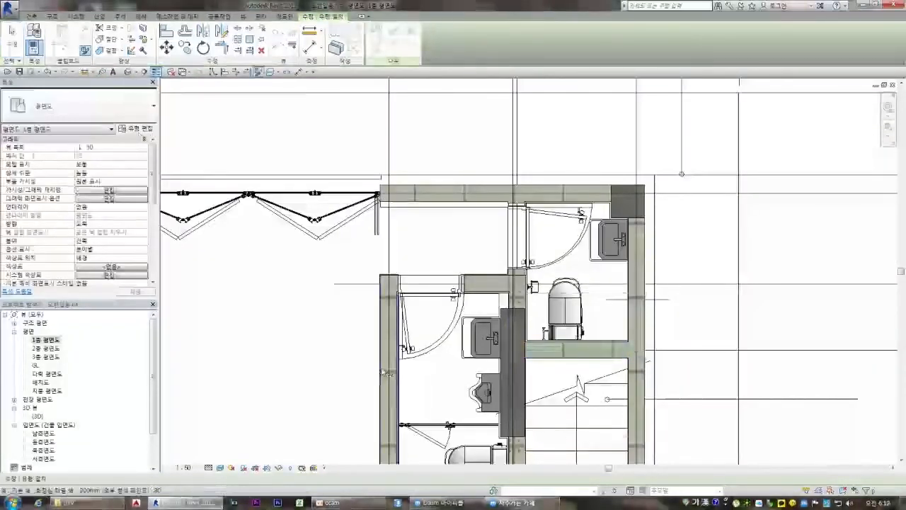
pyautogui.click(389, 421)
pyautogui.click(514, 372)
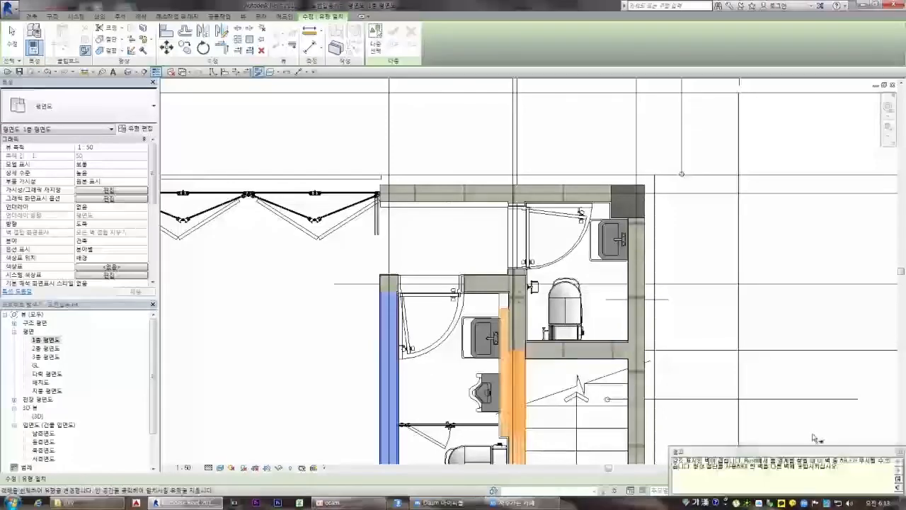
pyautogui.scroll(-5, 635, 320)
pyautogui.scroll(8, 635, 320)
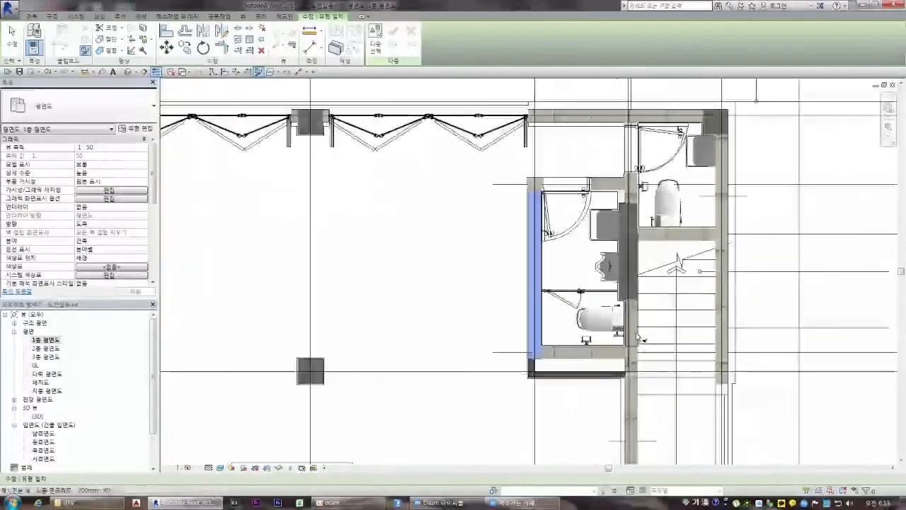
pyautogui.click(658, 345)
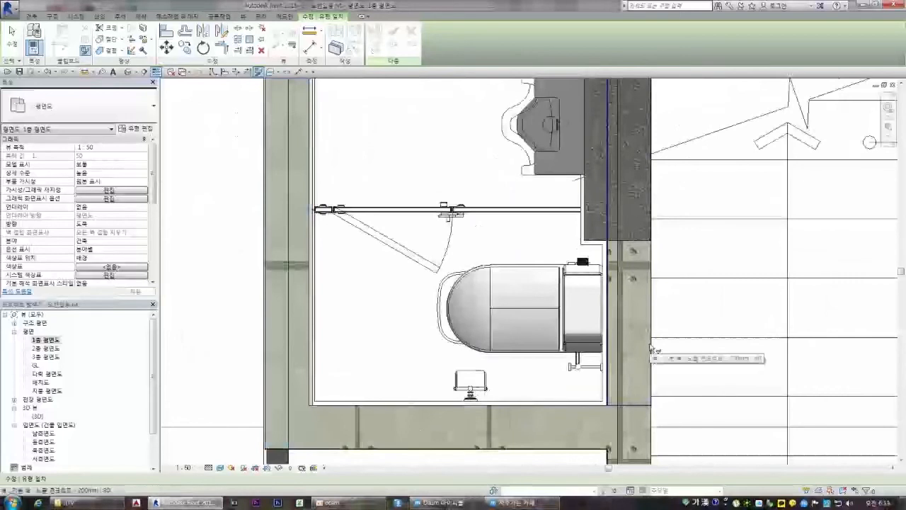
pyautogui.click(650, 348)
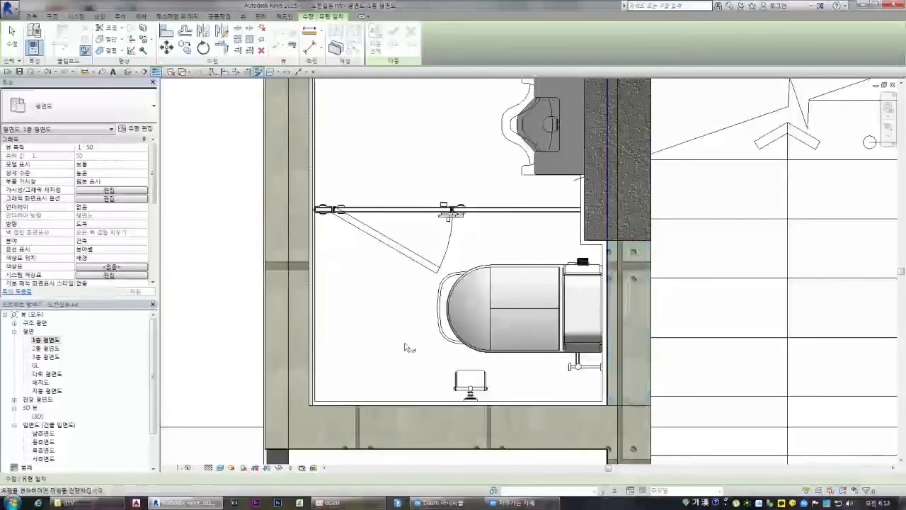
pyautogui.press('Escape')
# Step: Check the type and extent of the shared wall segment behind the lower toilet
pyautogui.click(463, 354)
pyautogui.scroll(-2, 464, 354)
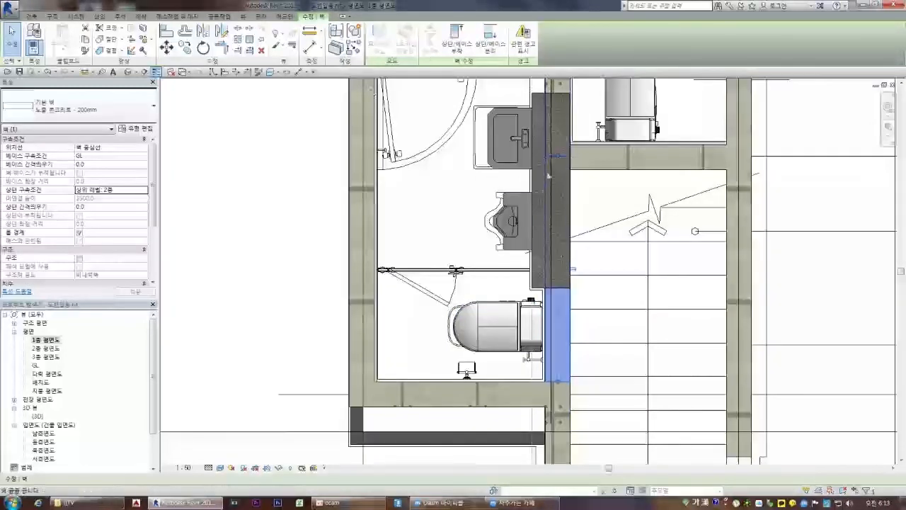
pyautogui.scroll(-2, 554, 163)
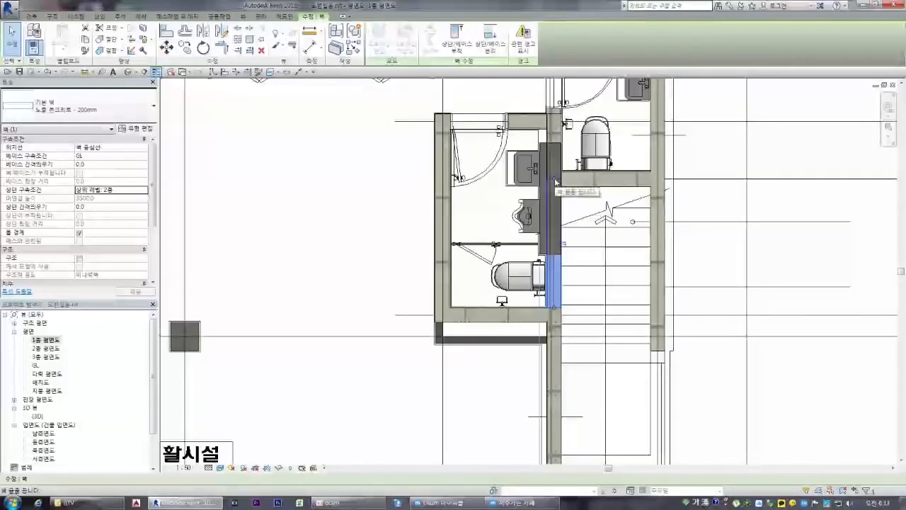
pyautogui.click(344, 245)
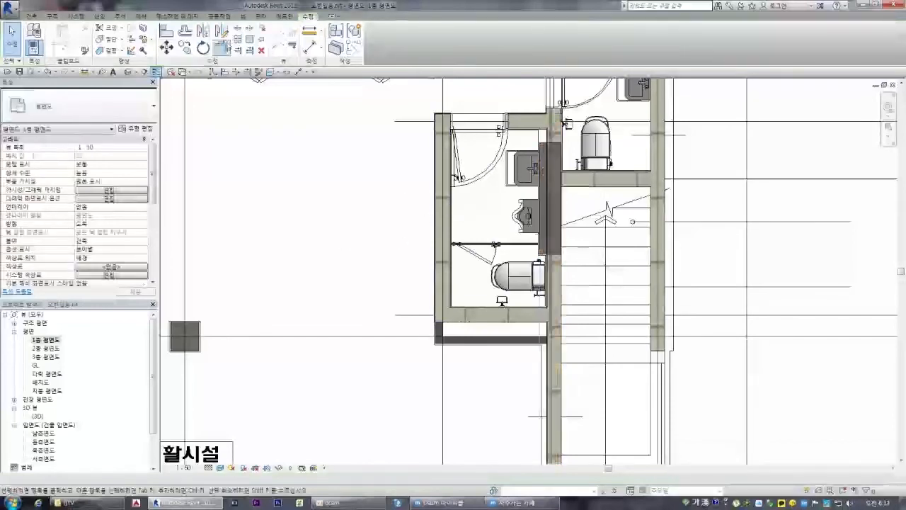
# Step: Split the shared wall at the lower end of the thick concrete wall behind the washbasin and urinal
pyautogui.scroll(5, 564, 248)
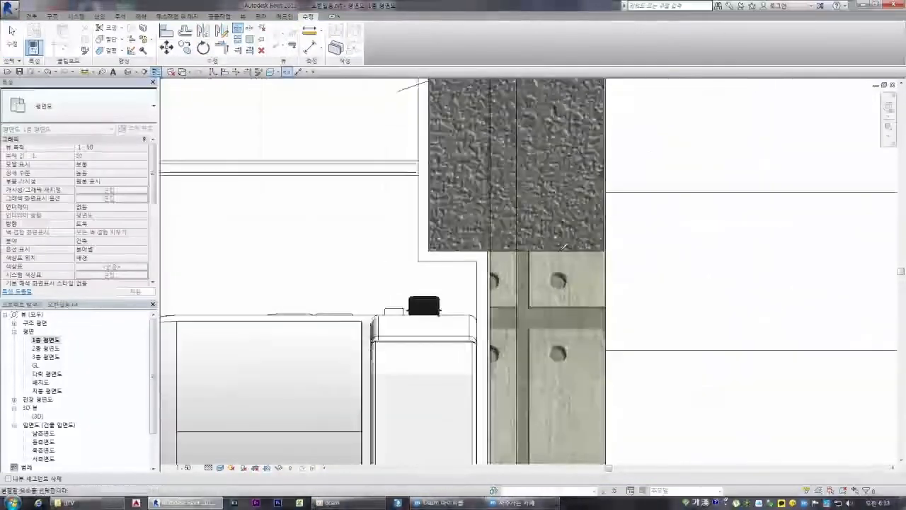
pyautogui.scroll(3, 554, 246)
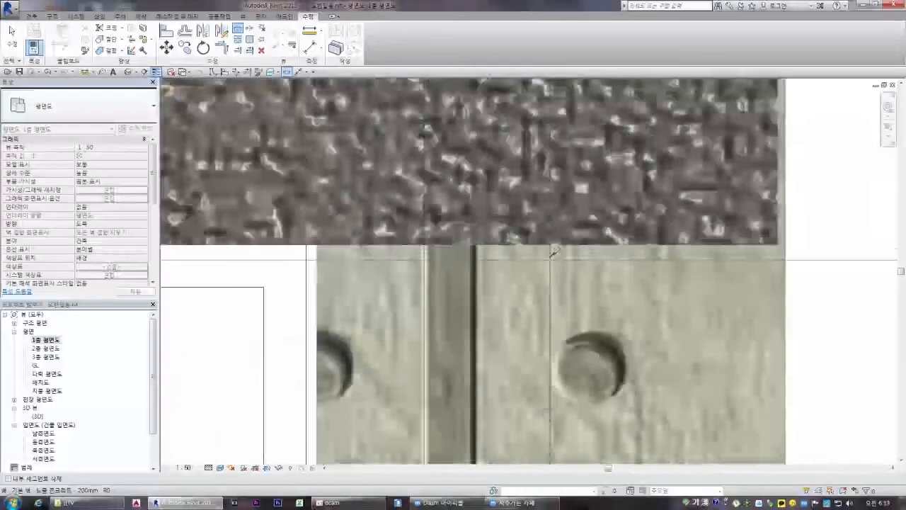
pyautogui.scroll(-7, 555, 242)
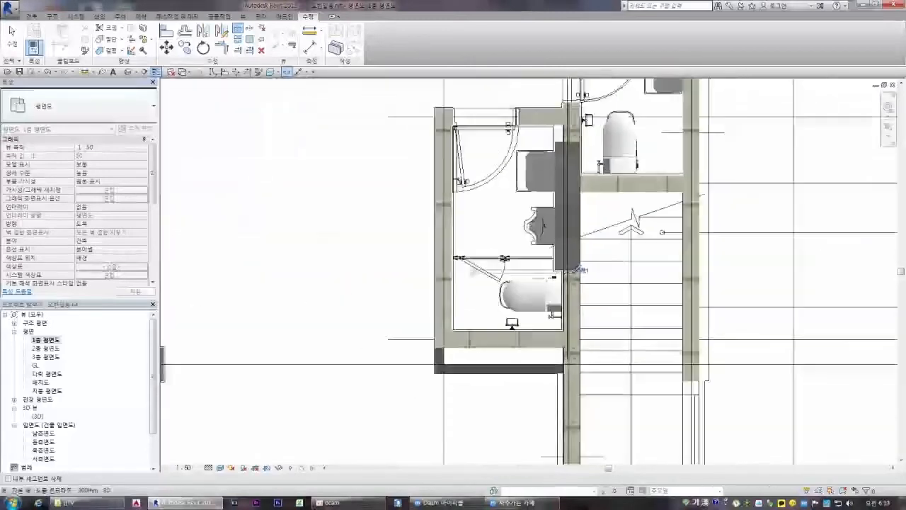
pyautogui.scroll(2, 573, 141)
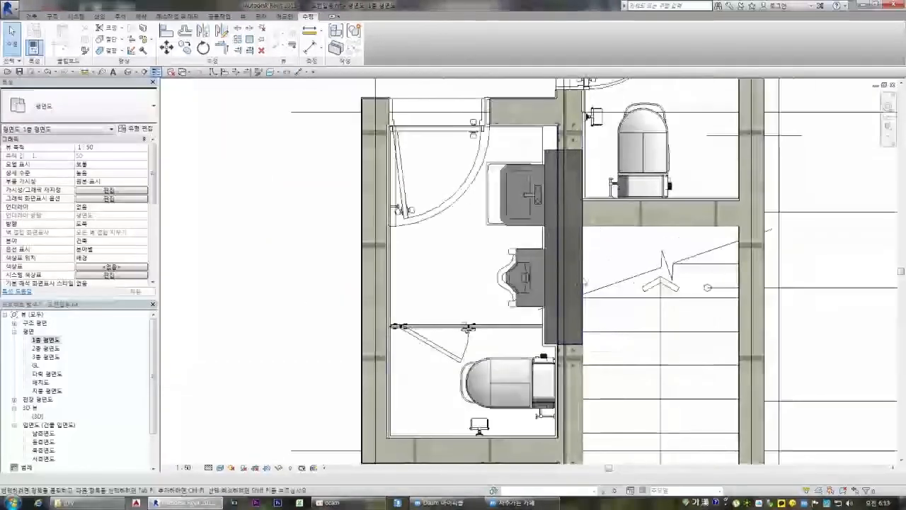
# Step: Check the type and extent of the shared wall segment running alongside the thick concrete wall
pyautogui.click(548, 315)
pyautogui.press('Escape')
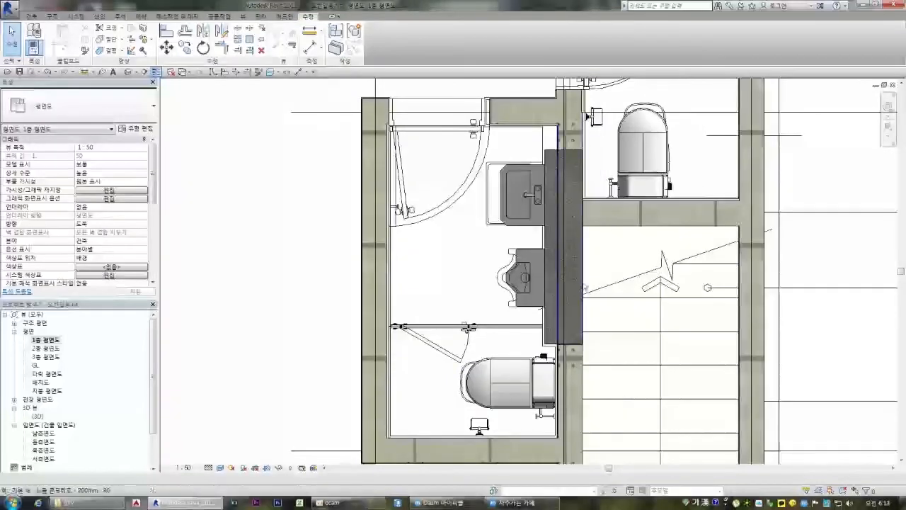
pyautogui.click(584, 287)
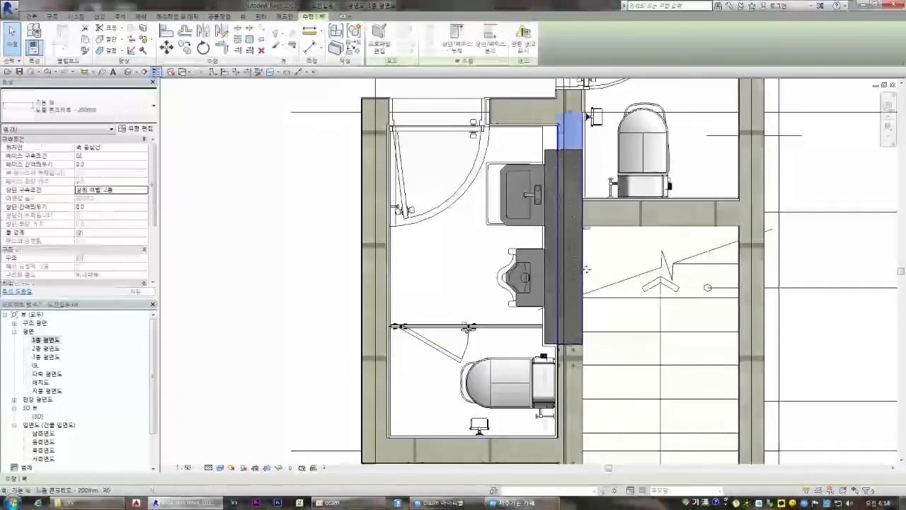
pyautogui.press('Escape')
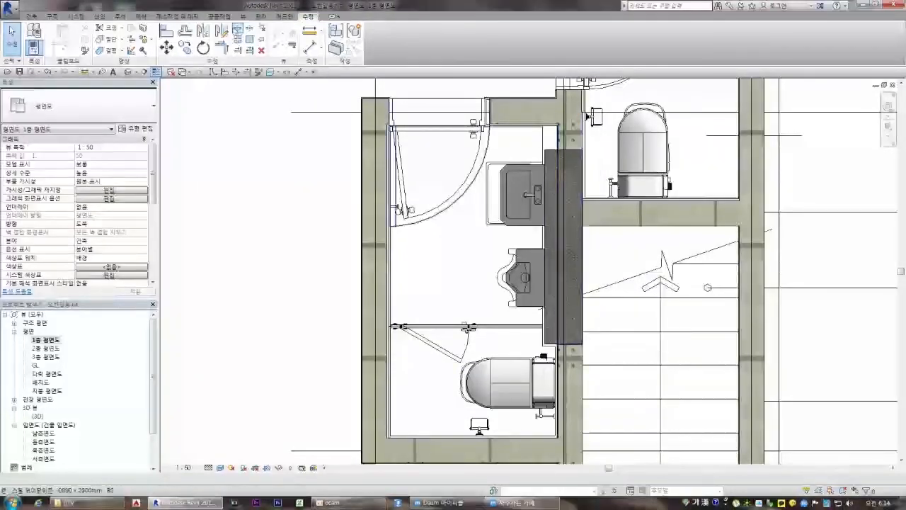
# Step: Split the shared wall at the upper end of the thick concrete wall behind the washbasin
pyautogui.press('s')
pyautogui.press('l')
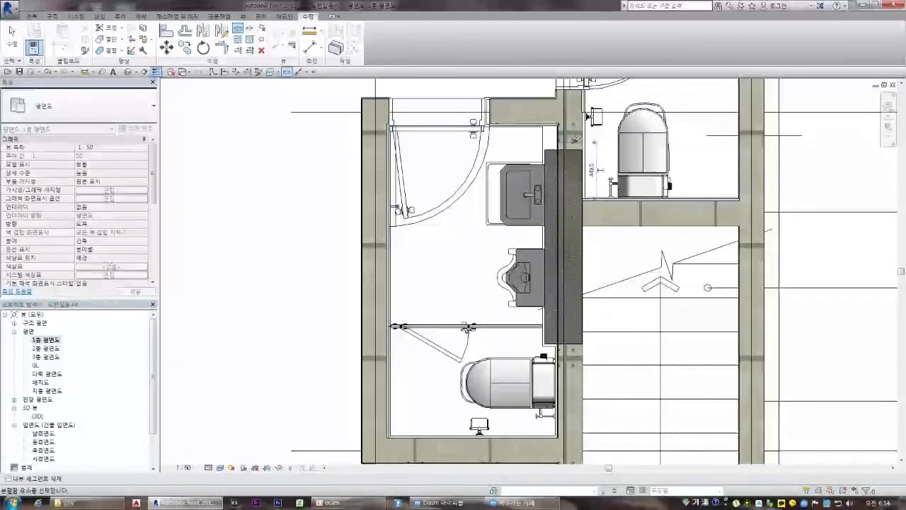
pyautogui.press('Escape')
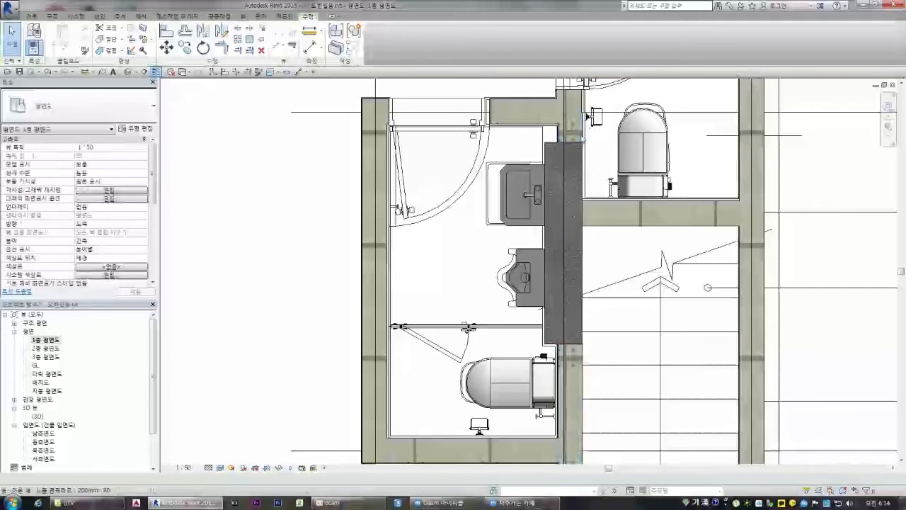
# Step: Match the short shared wall segment above the thick concrete wall to the tiled, white-painted outer wall's type
pyautogui.click(572, 131)
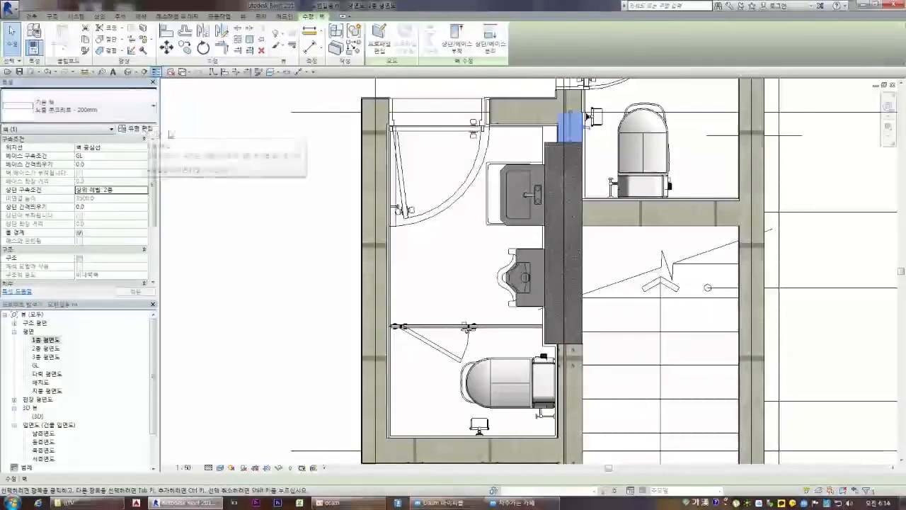
pyautogui.press('m')
pyautogui.press('a')
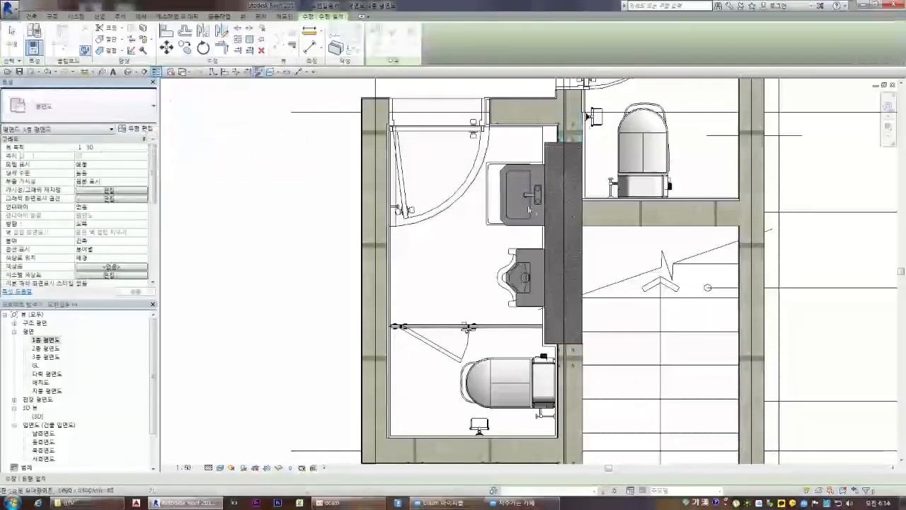
pyautogui.click(369, 227)
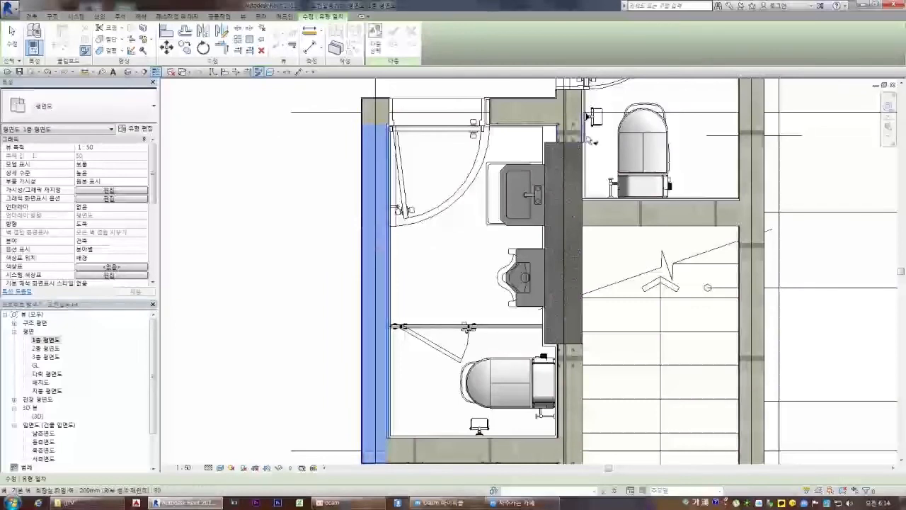
pyautogui.click(590, 141)
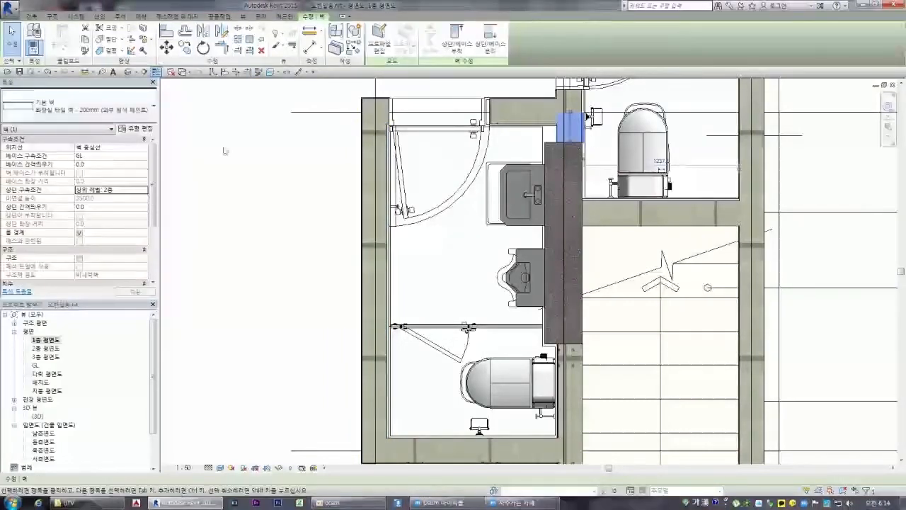
# Step: Duplicate the short segment's wall type under the name "화장실 타일 벽 - 200mm (양면)"
pyautogui.click(139, 130)
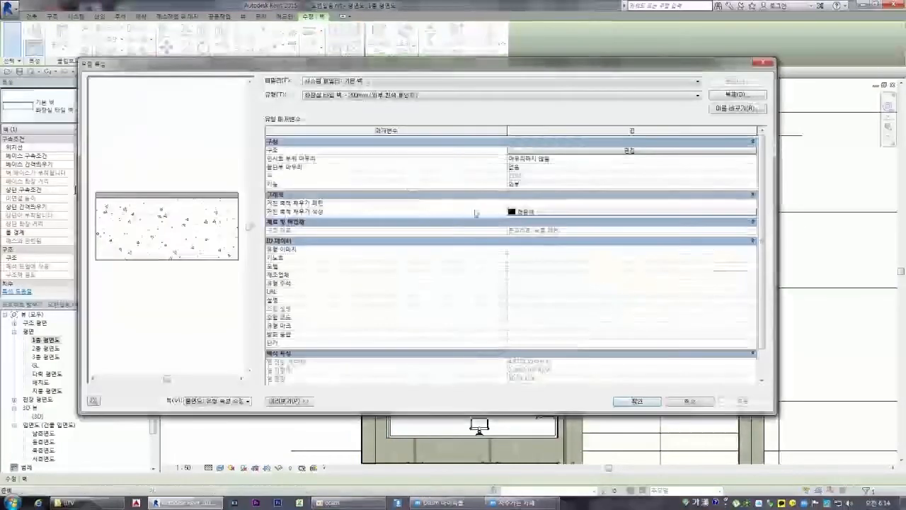
pyautogui.click(735, 95)
pyautogui.moveTo(423, 231); pyautogui.dragTo(471, 231)
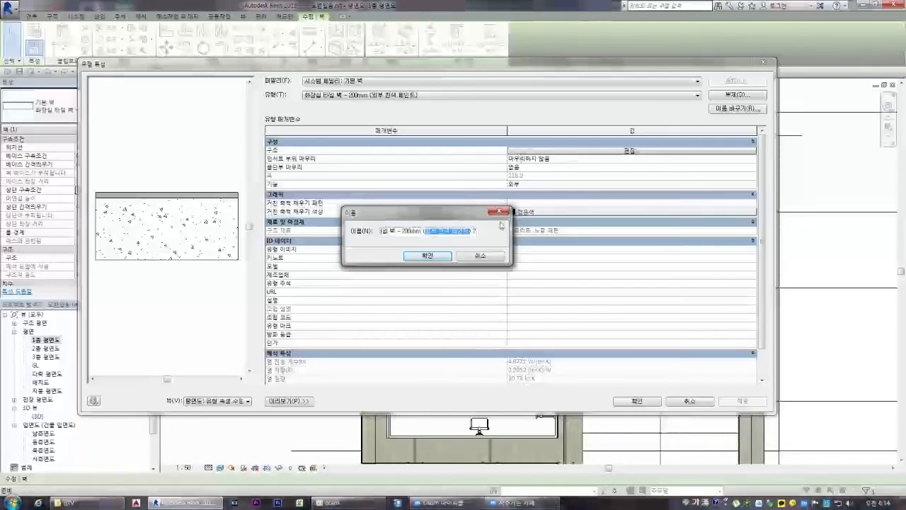
pyautogui.write('(양면)')
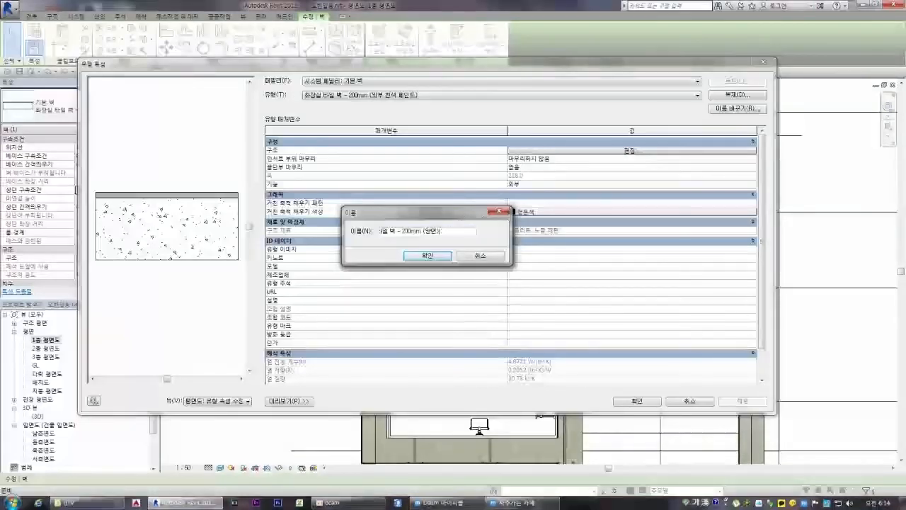
pyautogui.click(427, 254)
# Step: Set the concrete layer to 200 mm and change the white paint layer to function 마감재 1 [4] with material 타일, 자기, 4인치
pyautogui.click(630, 150)
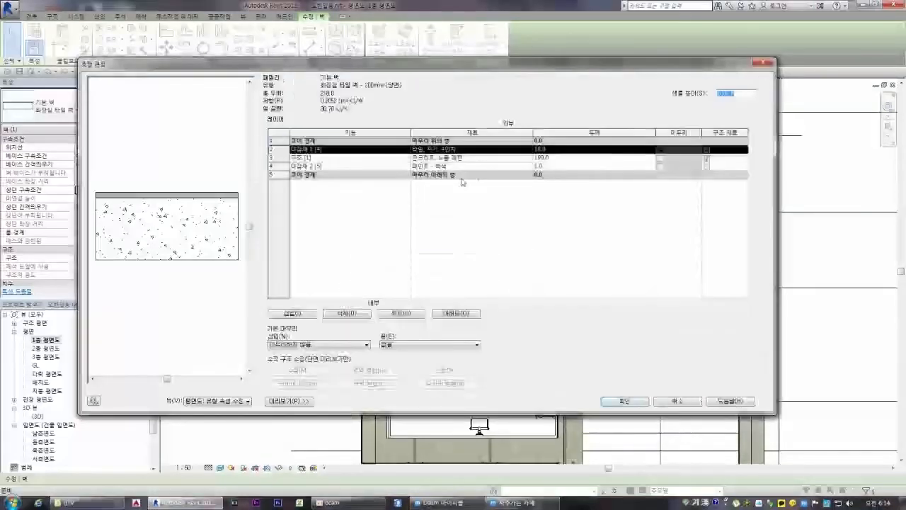
pyautogui.click(561, 158)
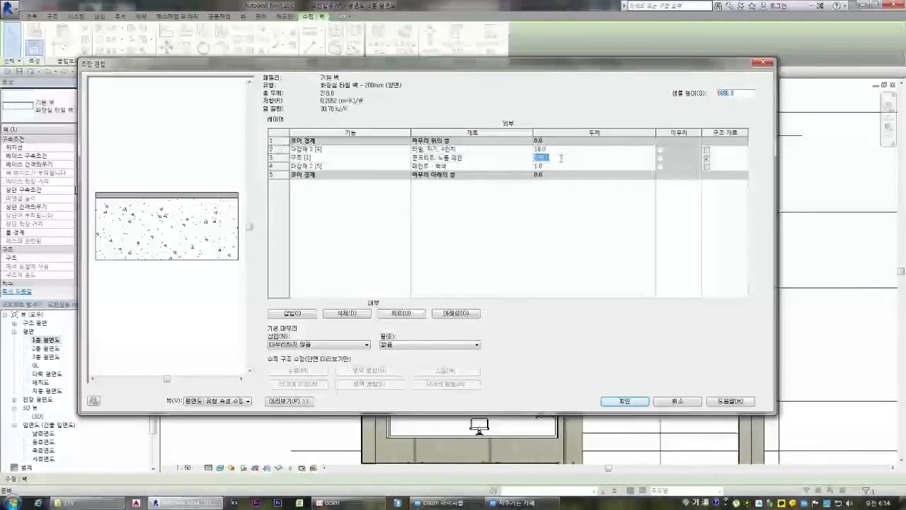
pyautogui.click(407, 167)
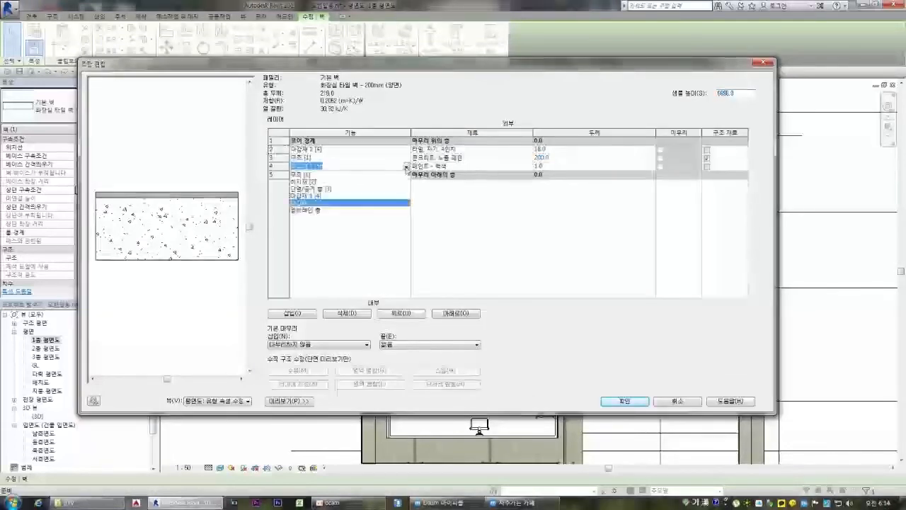
pyautogui.click(380, 196)
pyautogui.click(530, 167)
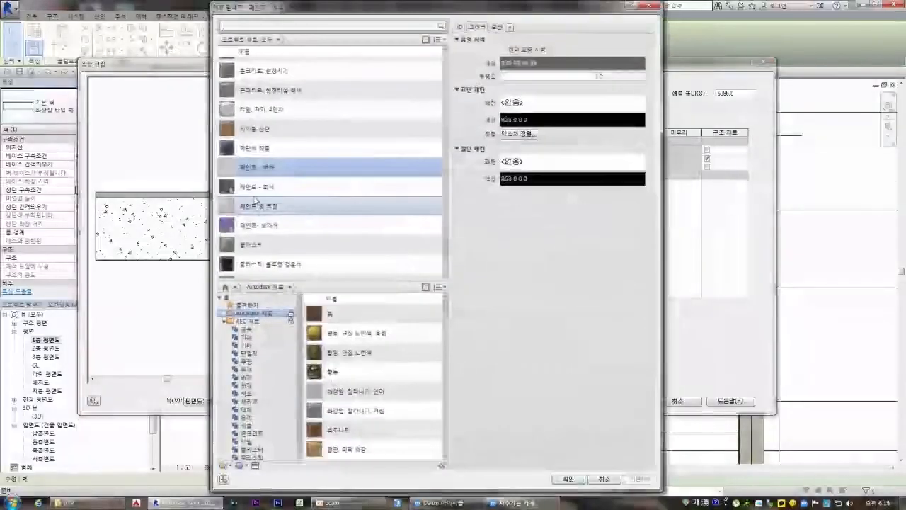
pyautogui.scroll(-2, 262, 97)
pyautogui.doubleClick(261, 97)
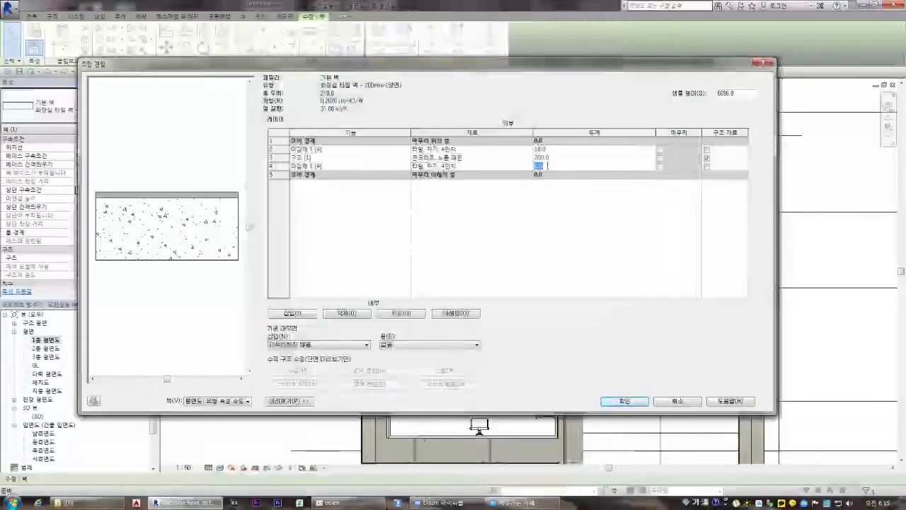
# Step: Set the second tile layer's thickness to 18 mm and apply the double-sided wall type
pyautogui.click(546, 166)
pyautogui.write('18')
pyautogui.click(624, 401)
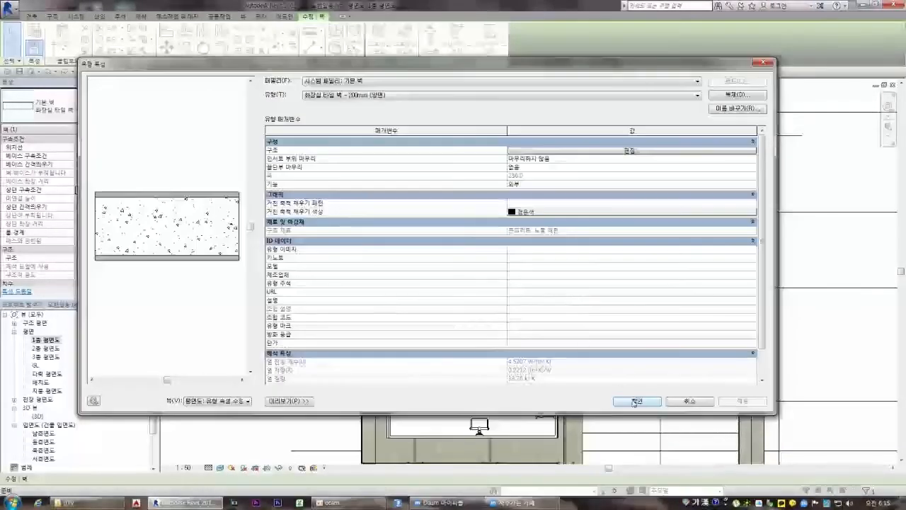
pyautogui.click(635, 403)
pyautogui.press('Escape')
# Step: Check the types and extents of the shared wall behind the lower toilet and the wall below it
pyautogui.scroll(-2, 551, 342)
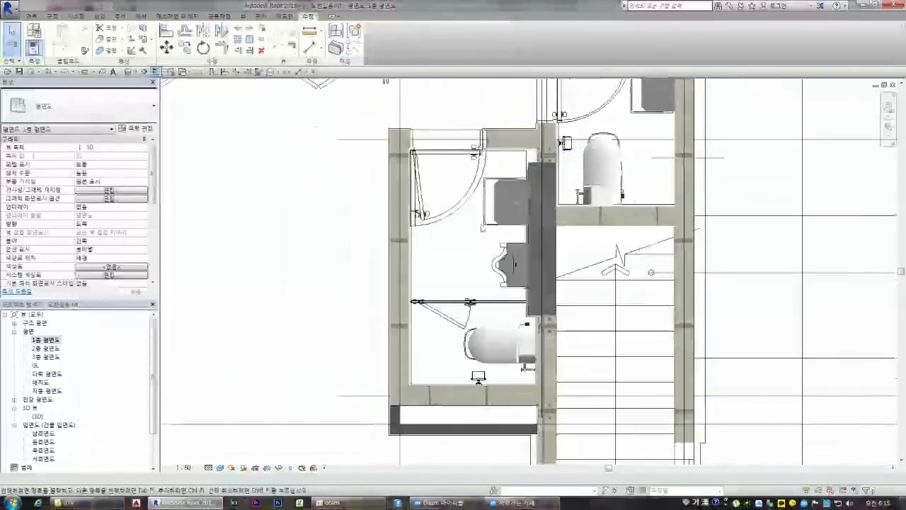
pyautogui.scroll(1, 552, 342)
pyautogui.click(550, 343)
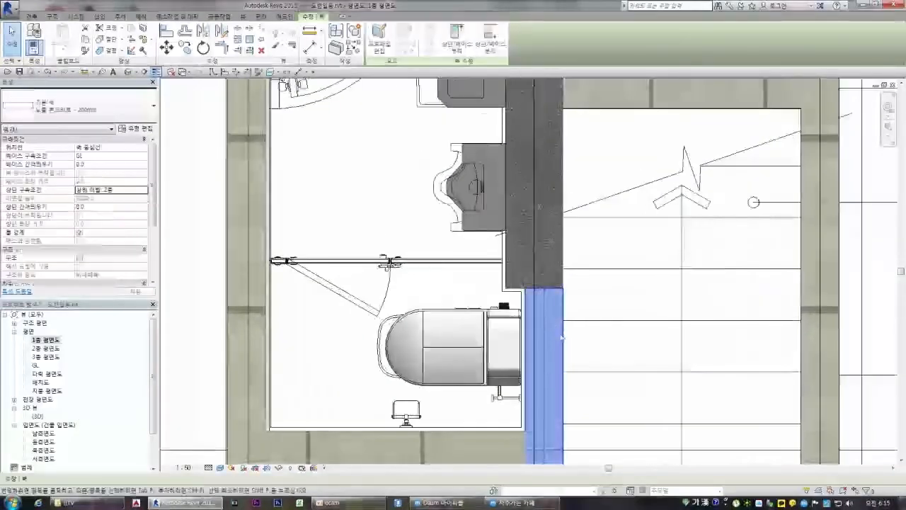
pyautogui.scroll(1, 537, 347)
pyautogui.click(445, 351)
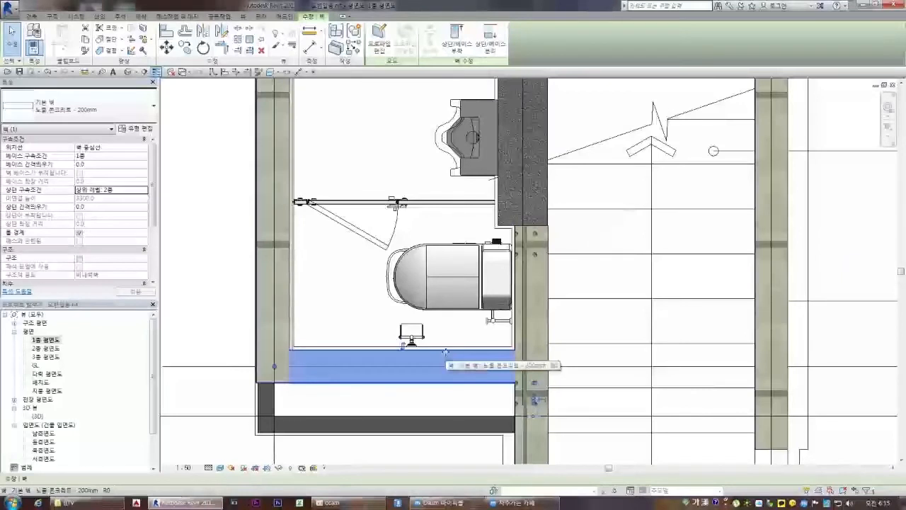
pyautogui.scroll(-2, 482, 354)
pyautogui.scroll(1, 500, 365)
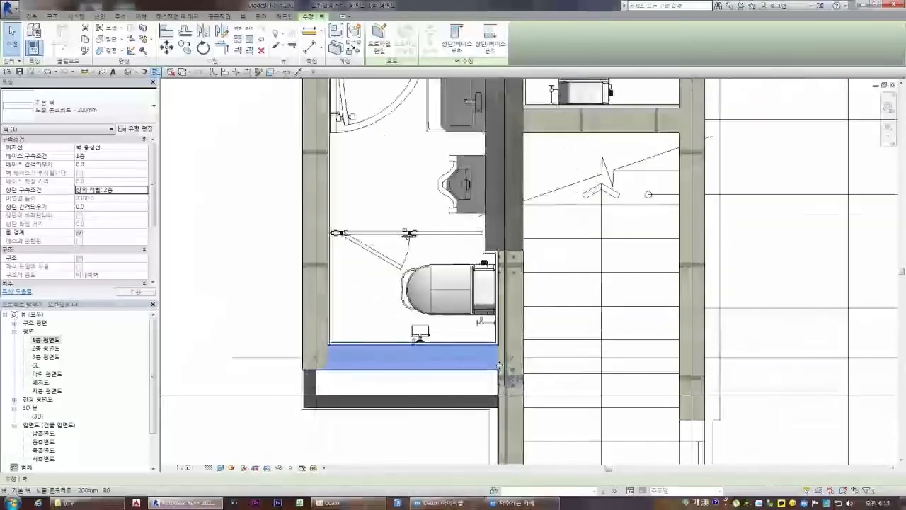
# Step: Match the wall below the lower toilet to the adjoining tiled outer wall's type
pyautogui.click(305, 342)
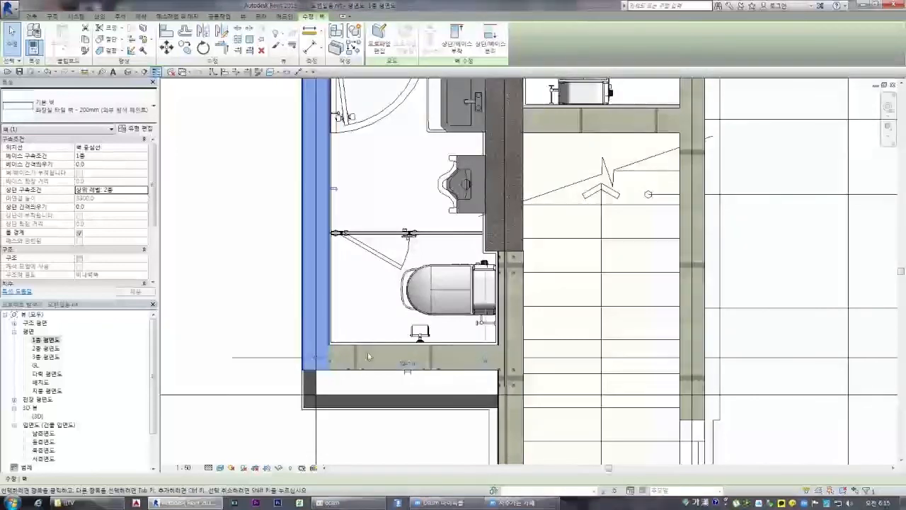
pyautogui.click(336, 347)
pyautogui.click(240, 254)
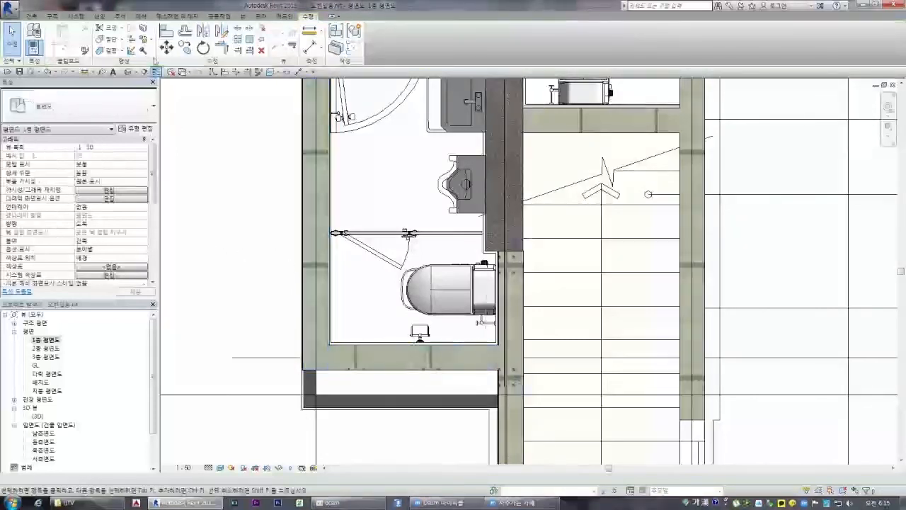
pyautogui.click(306, 308)
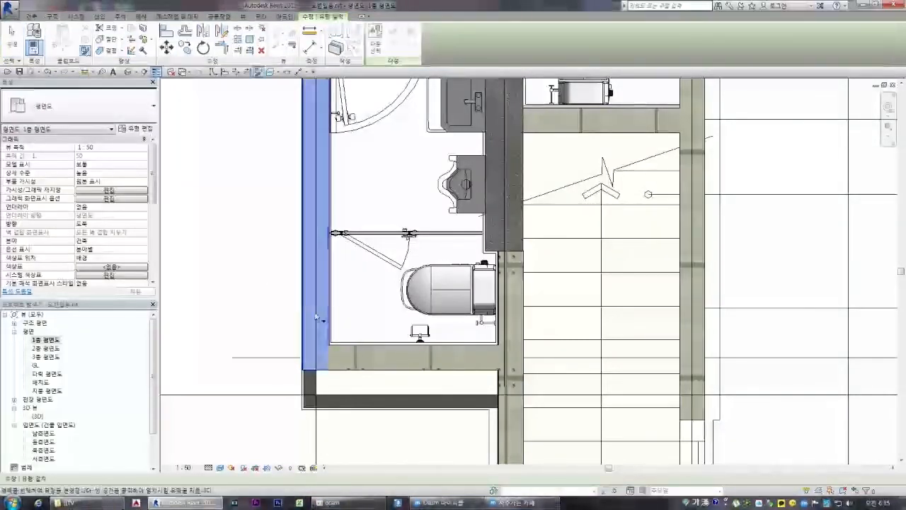
pyautogui.press('Escape')
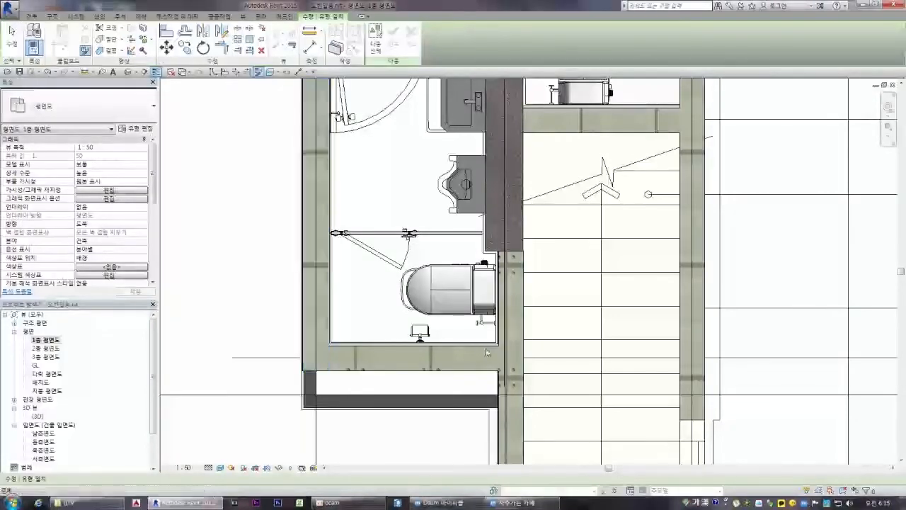
# Step: Split the shared wall behind the lower toilet in line with the inner face of the toilet's lower wall
pyautogui.scroll(2, 513, 343)
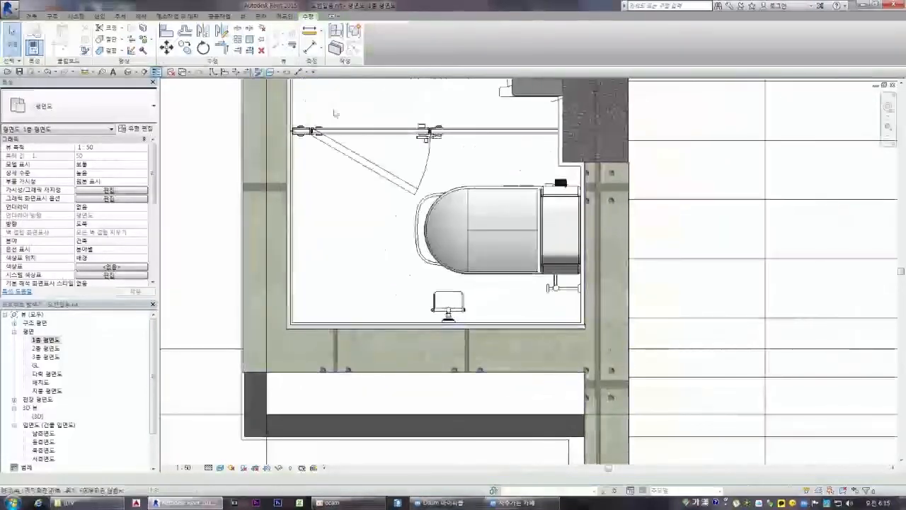
pyautogui.press('s')
pyautogui.press('l')
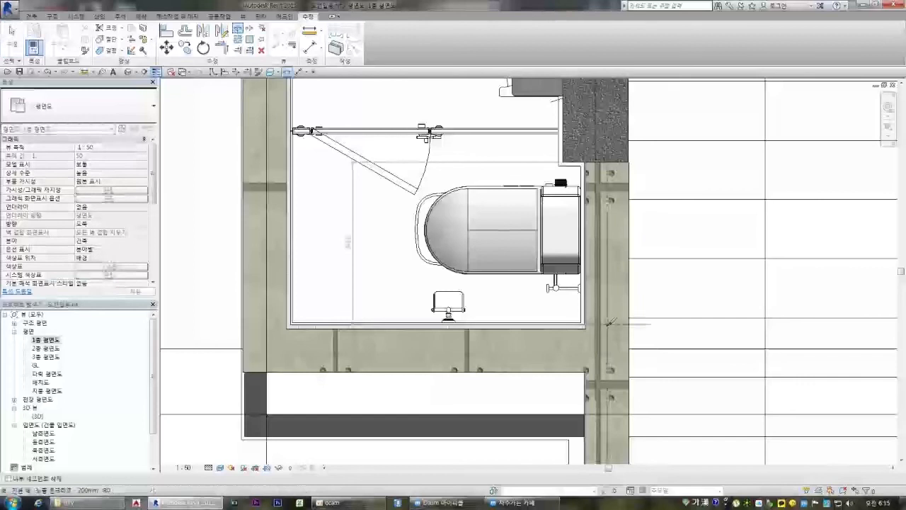
pyautogui.press('Escape')
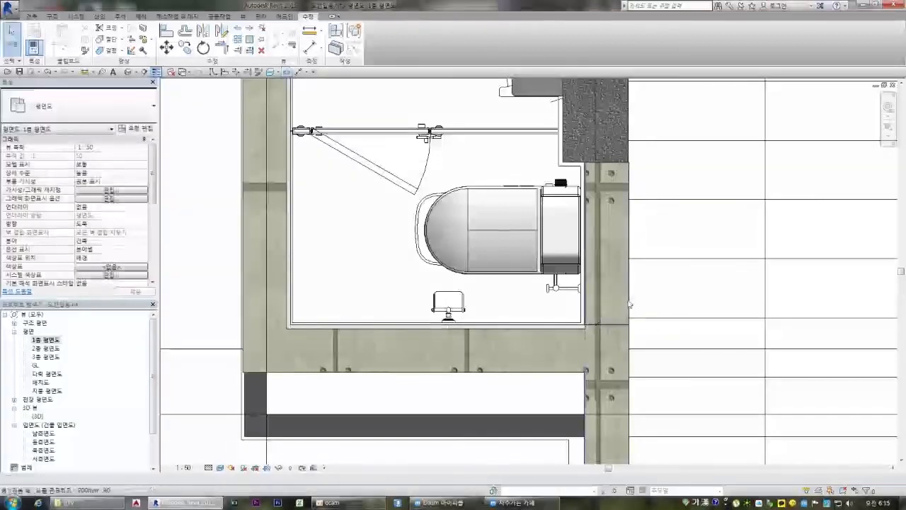
pyautogui.click(629, 303)
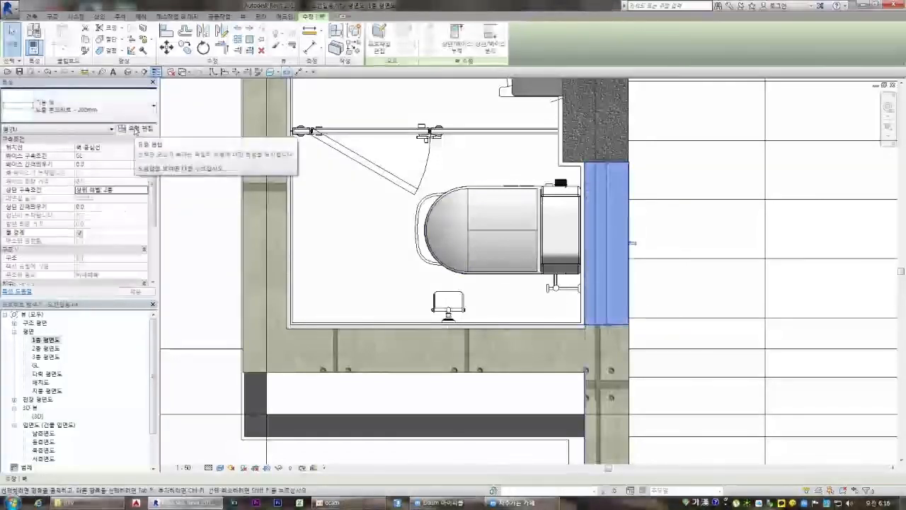
pyautogui.click(136, 129)
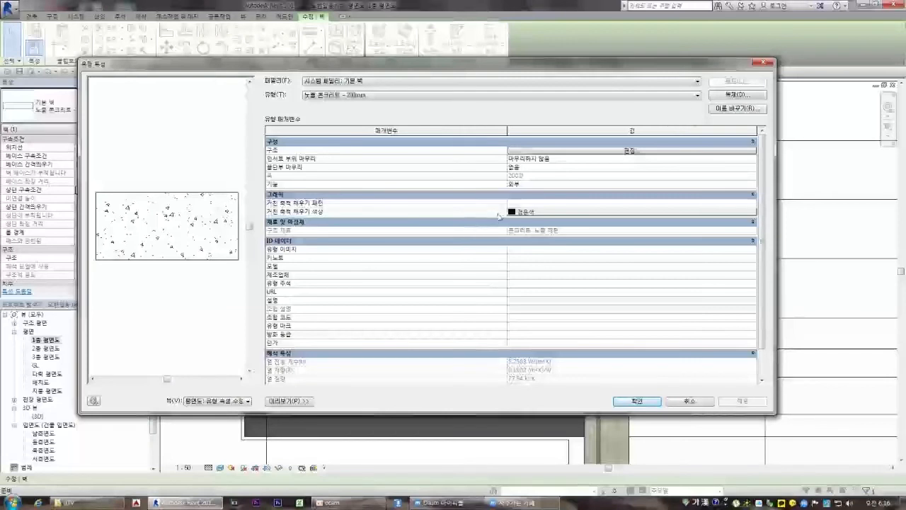
pyautogui.click(731, 98)
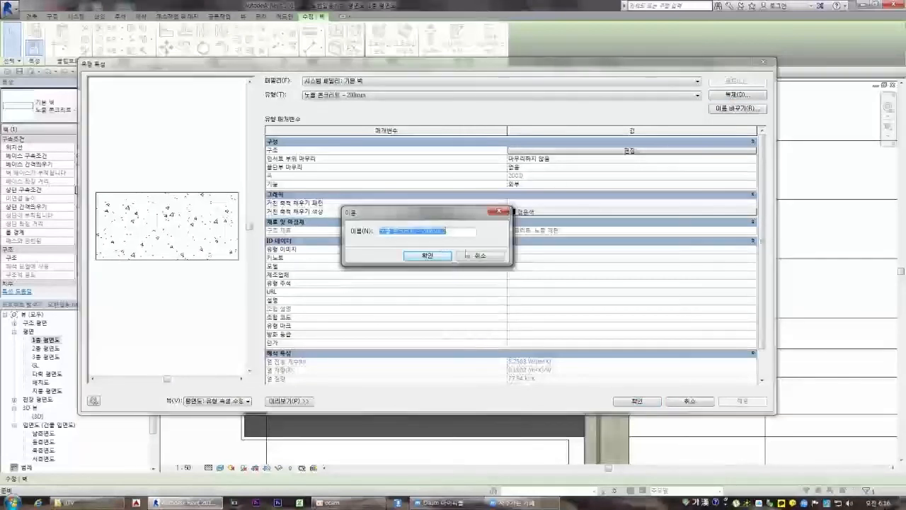
pyautogui.click(481, 255)
pyautogui.press('Escape')
pyautogui.press('Escape')
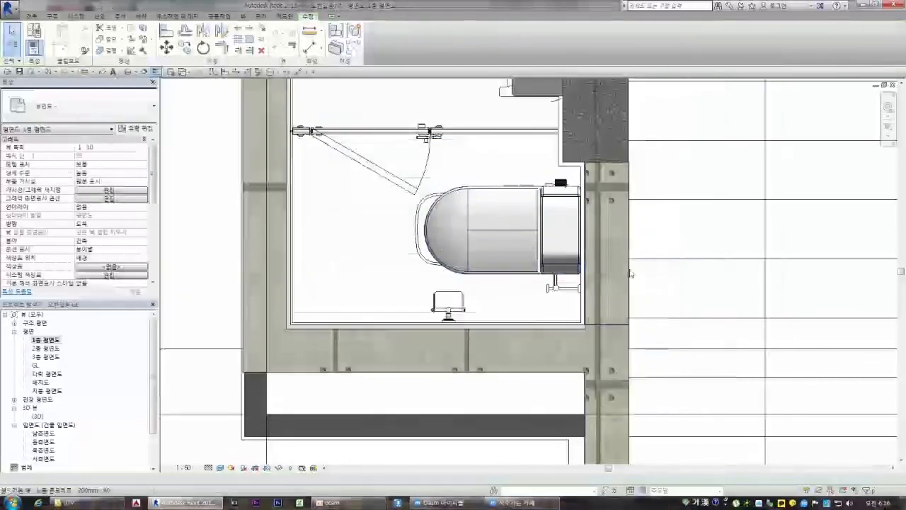
pyautogui.click(632, 243)
pyautogui.click(135, 129)
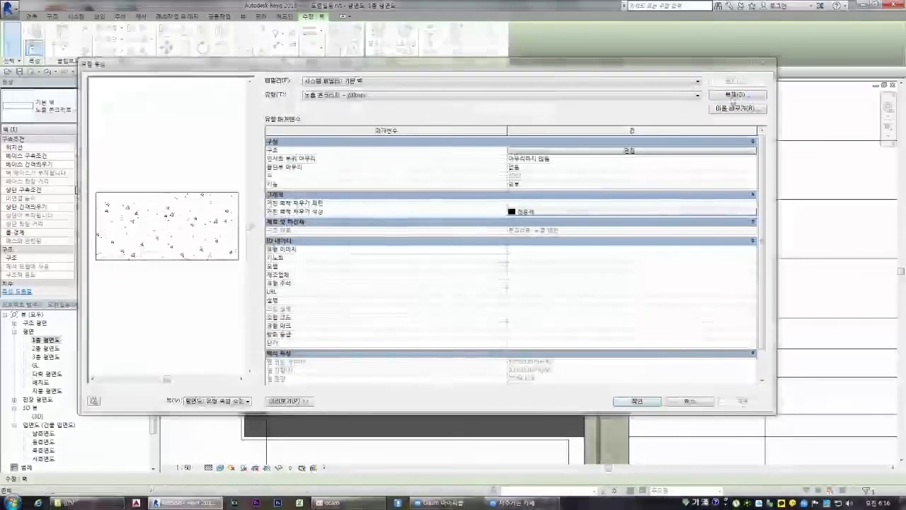
pyautogui.click(736, 94)
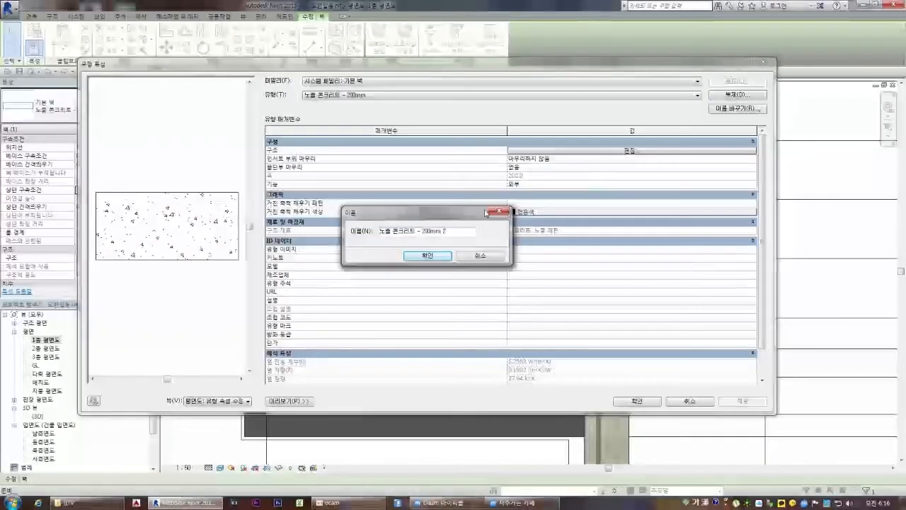
pyautogui.click(499, 212)
pyautogui.press('Escape')
pyautogui.press('Escape')
# Step: Match the split wall segment behind the lower toilet to the type of the opposite tiled outer wall
pyautogui.scroll(-5, 388, 294)
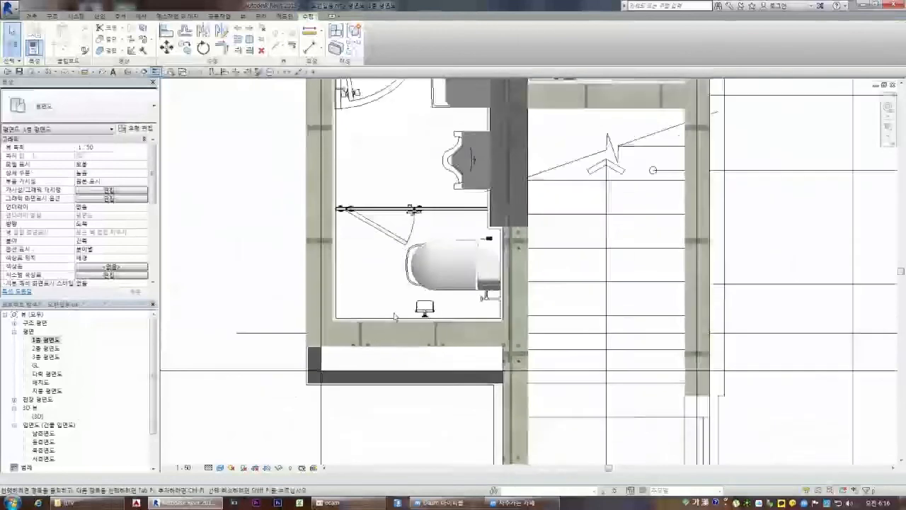
pyautogui.scroll(2, 378, 238)
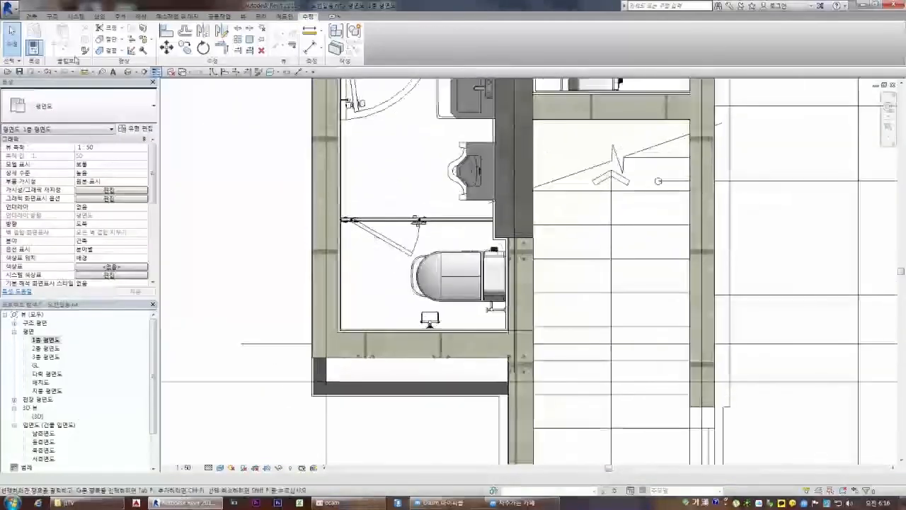
pyautogui.click(85, 50)
pyautogui.click(319, 229)
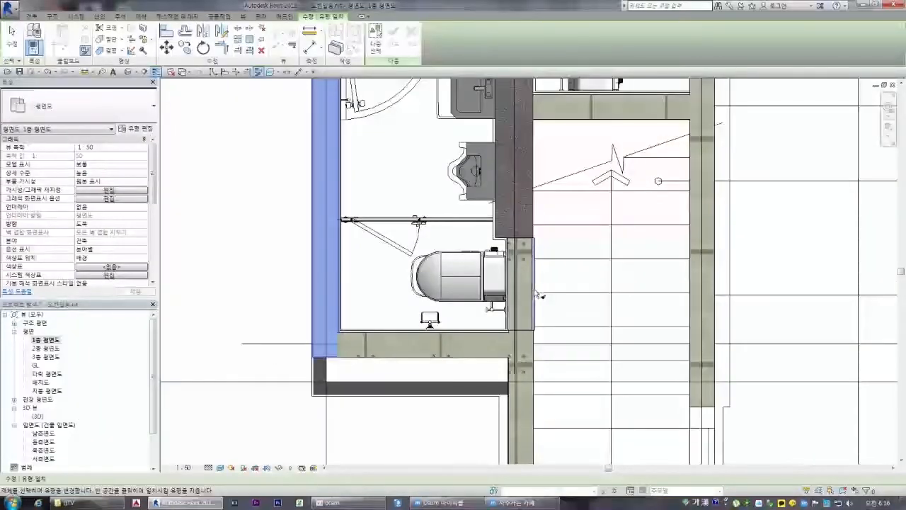
pyautogui.click(527, 298)
pyautogui.press('Escape')
pyautogui.scroll(5, 528, 292)
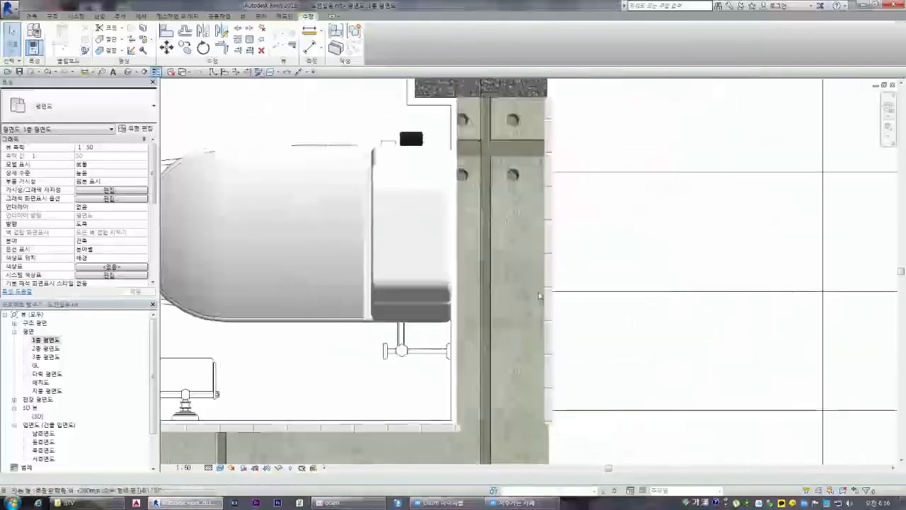
# Step: Try to flip the wall behind the lower toilet and move it into line with the wall below
pyautogui.click(551, 281)
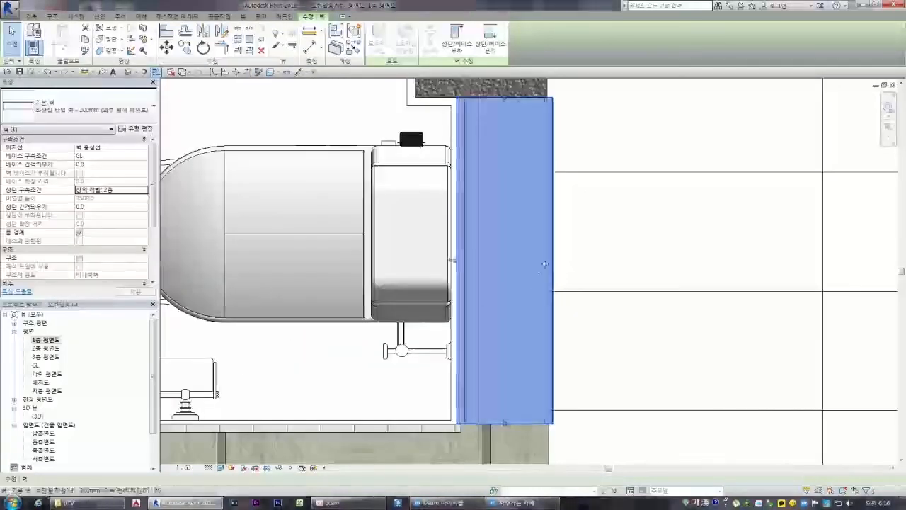
pyautogui.click(573, 307)
pyautogui.click(555, 303)
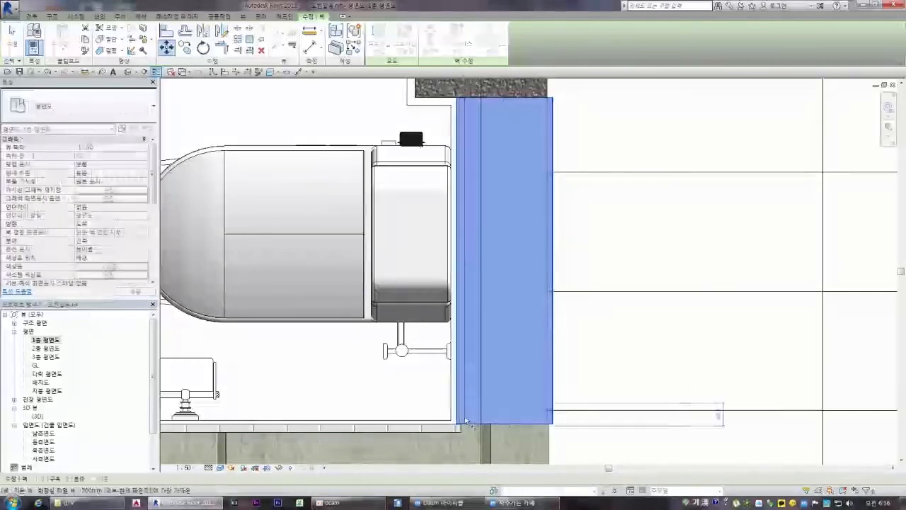
pyautogui.scroll(5, 460, 432)
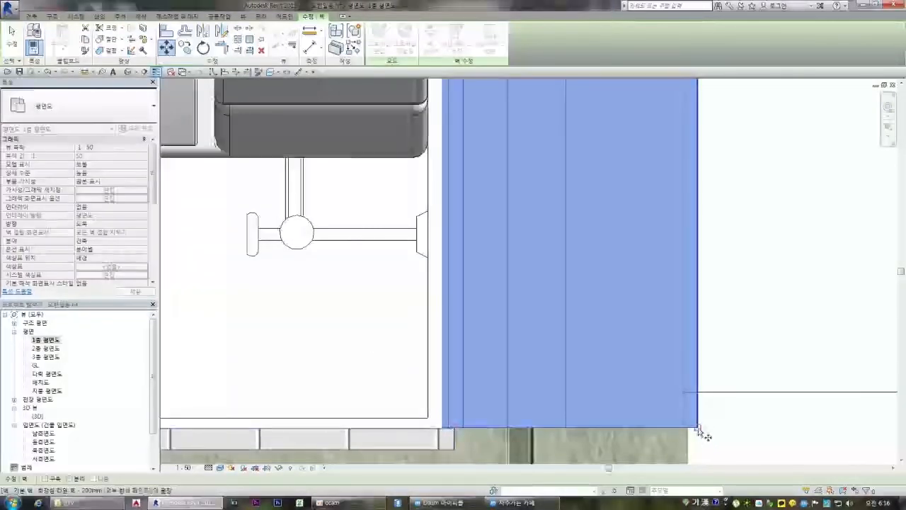
pyautogui.scroll(-5, 521, 348)
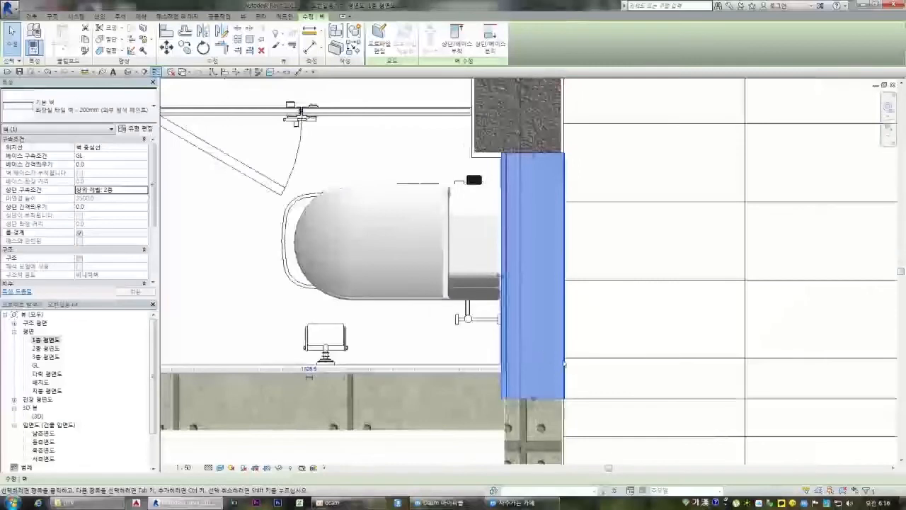
pyautogui.press('Escape')
pyautogui.scroll(5, 556, 362)
pyautogui.scroll(-3, 555, 407)
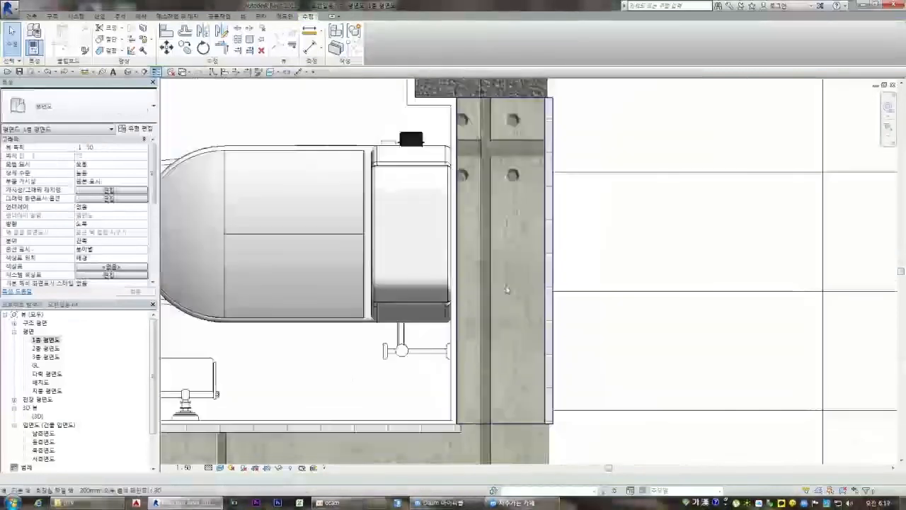
# Step: Flip the wall behind the lower toilet so its tiled face is toward the toilet
pyautogui.click(555, 262)
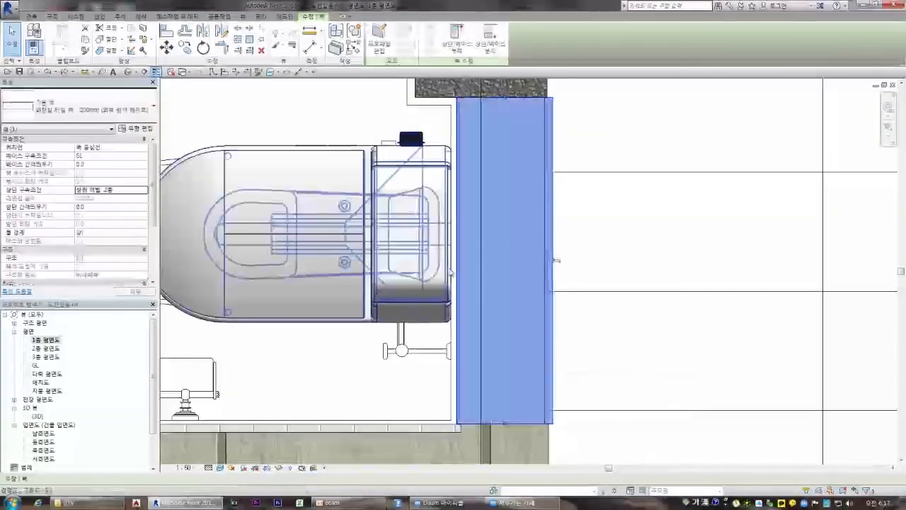
pyautogui.click(569, 262)
pyautogui.click(557, 259)
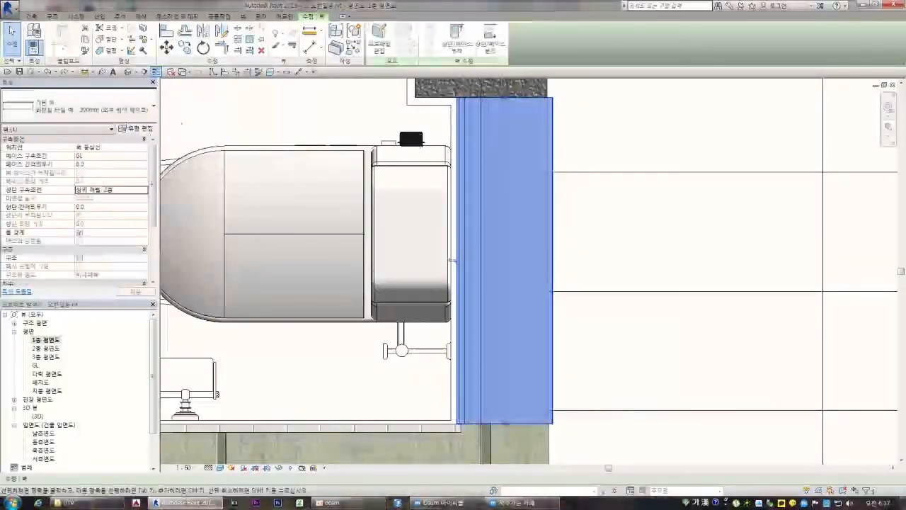
# Step: Duplicate the wall's type and name the copy 화장실 타일 벽 - 200mm (외부 노출 콘크리트)
pyautogui.click(135, 129)
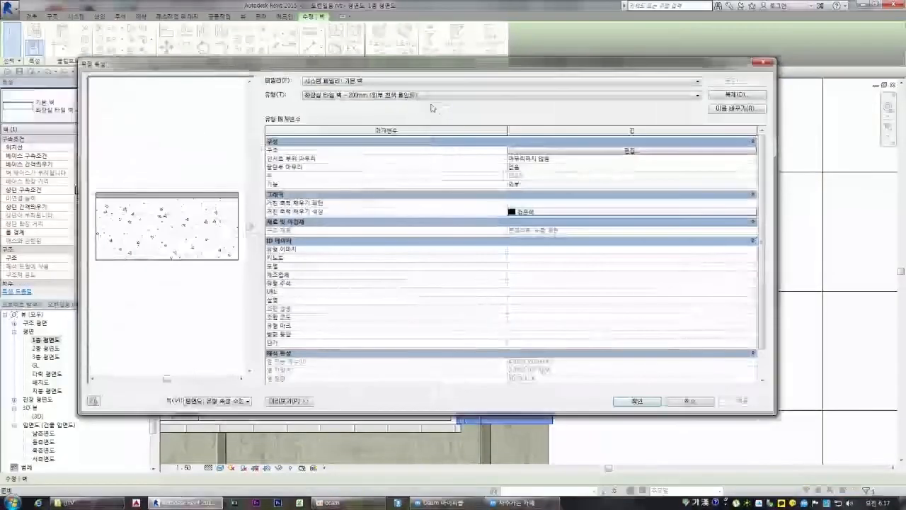
pyautogui.click(730, 97)
pyautogui.moveTo(435, 232); pyautogui.dragTo(473, 232)
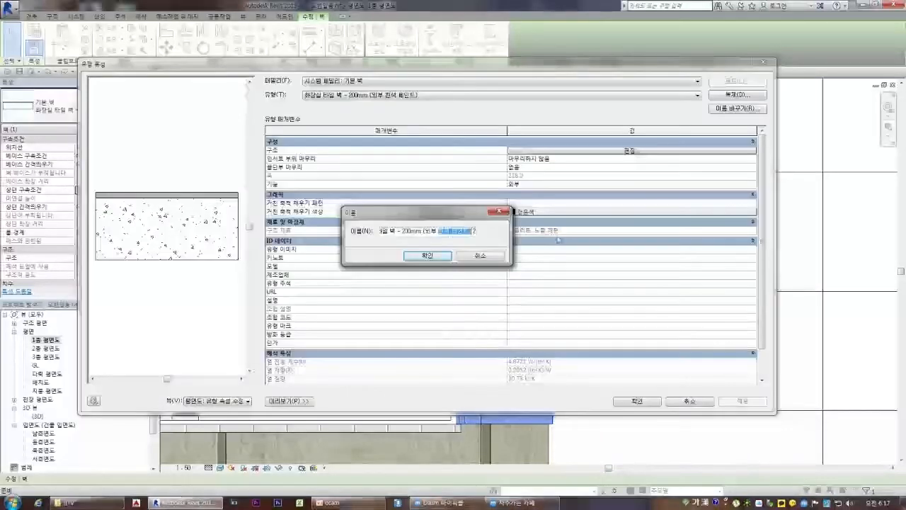
pyautogui.write('노출 콘크리트')
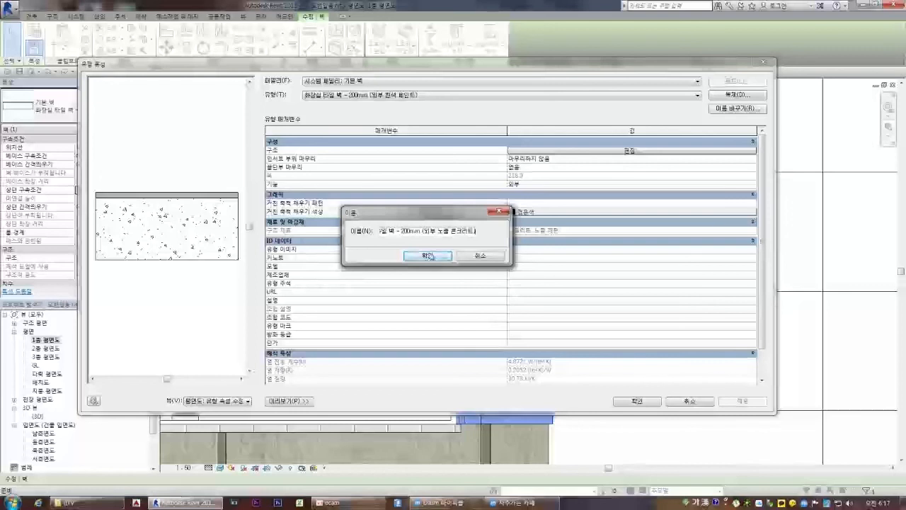
pyautogui.click(429, 256)
# Step: Delete the white paint layer from the new type's structure and apply the type to the wall
pyautogui.click(512, 150)
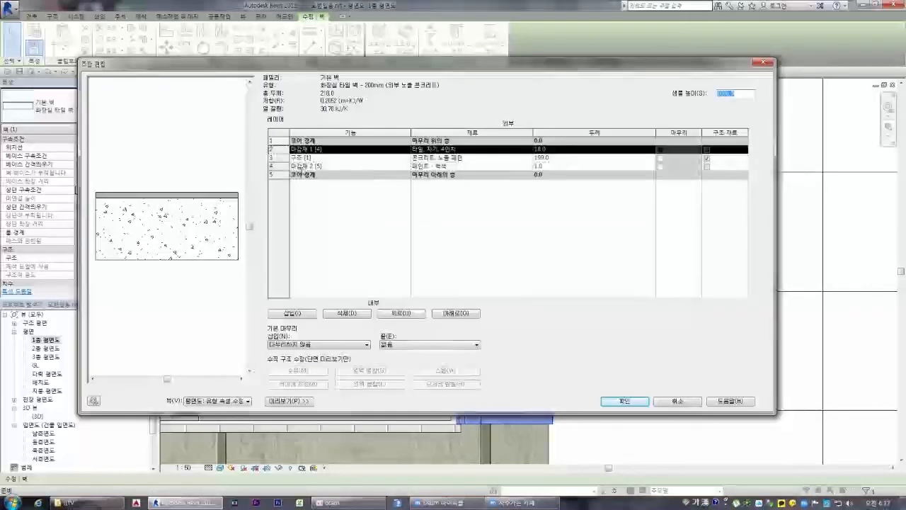
pyautogui.click(277, 166)
pyautogui.click(346, 313)
pyautogui.click(568, 157)
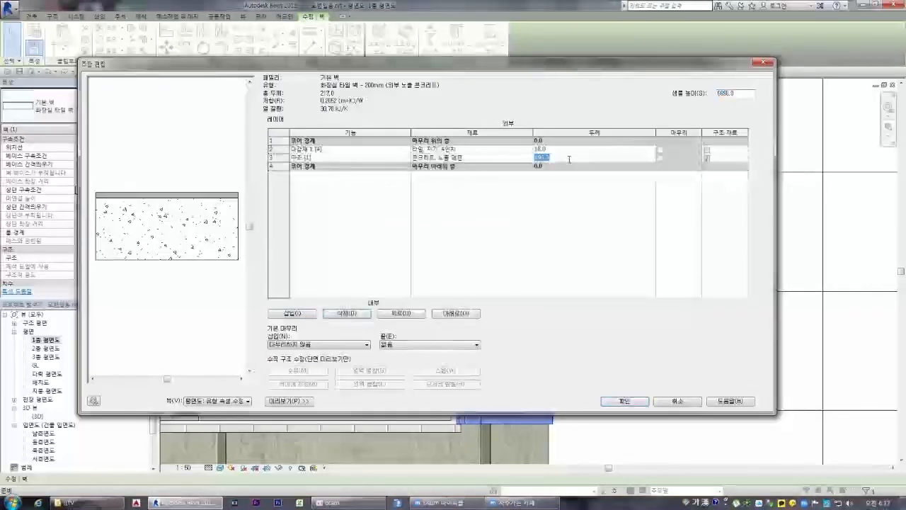
pyautogui.click(624, 401)
pyautogui.click(643, 344)
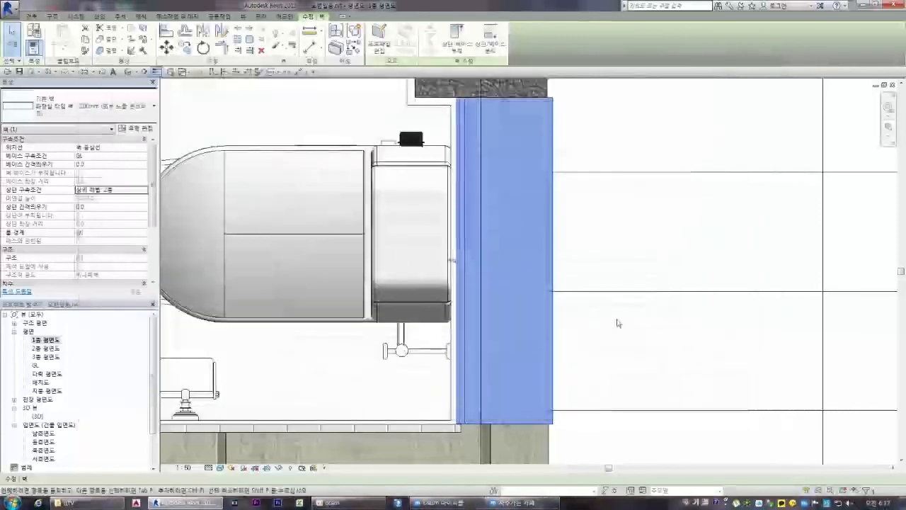
# Step: Set the wall's location line to its interior finish face (마감면:내부)
pyautogui.click(538, 354)
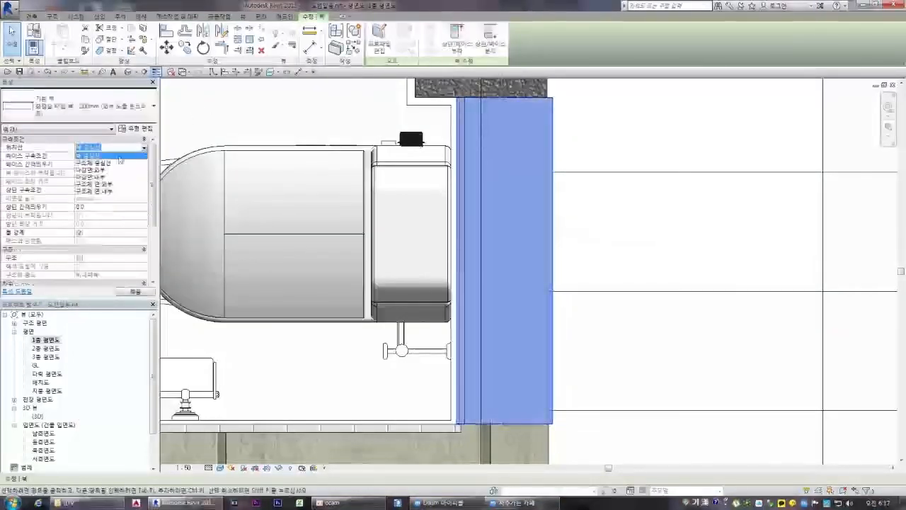
pyautogui.click(145, 148)
pyautogui.click(99, 171)
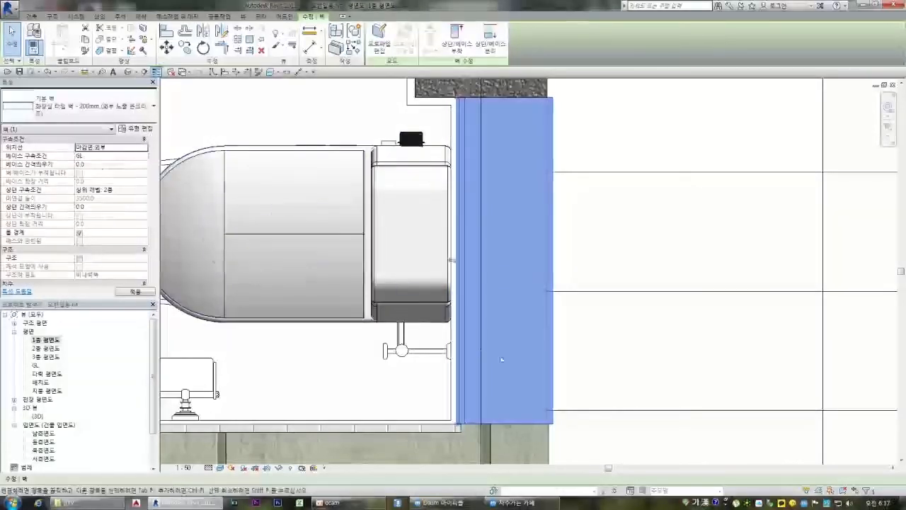
pyautogui.click(114, 151)
pyautogui.click(99, 179)
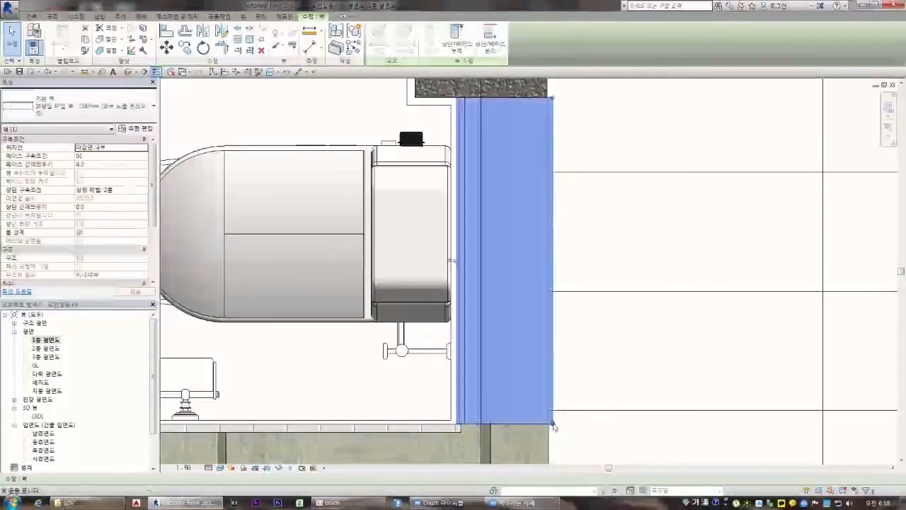
pyautogui.press('Escape')
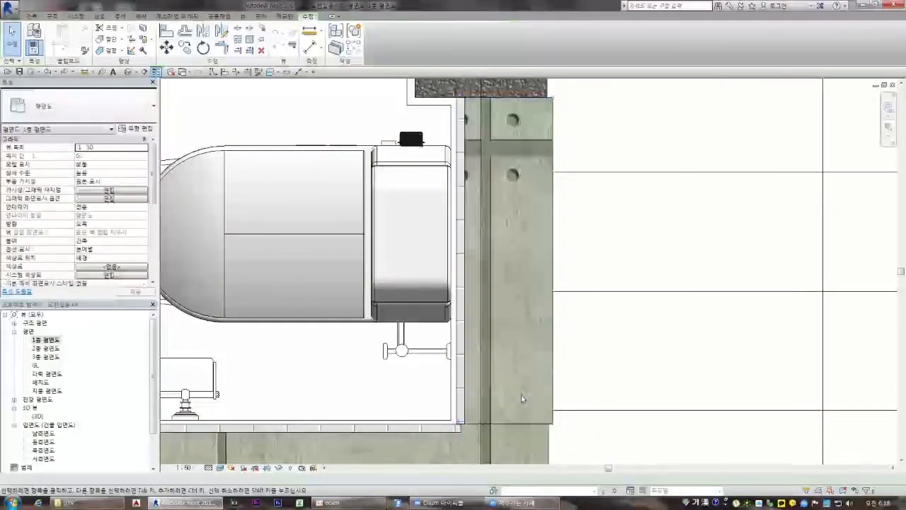
# Step: Check how the tiled wall's outer face lines up with the wall below at their shared corner
pyautogui.click(555, 416)
pyautogui.scroll(2, 550, 425)
pyautogui.click(586, 434)
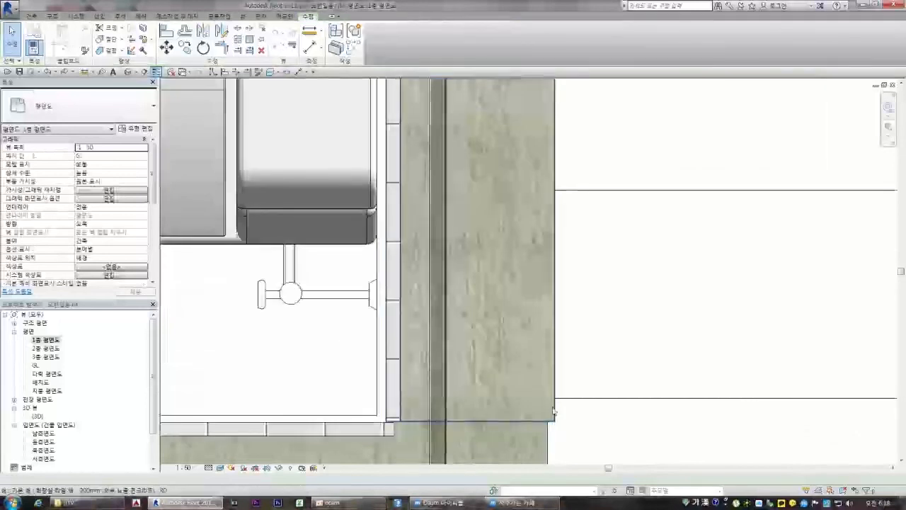
pyautogui.click(544, 418)
pyautogui.scroll(-2, 437, 362)
pyautogui.press('Escape')
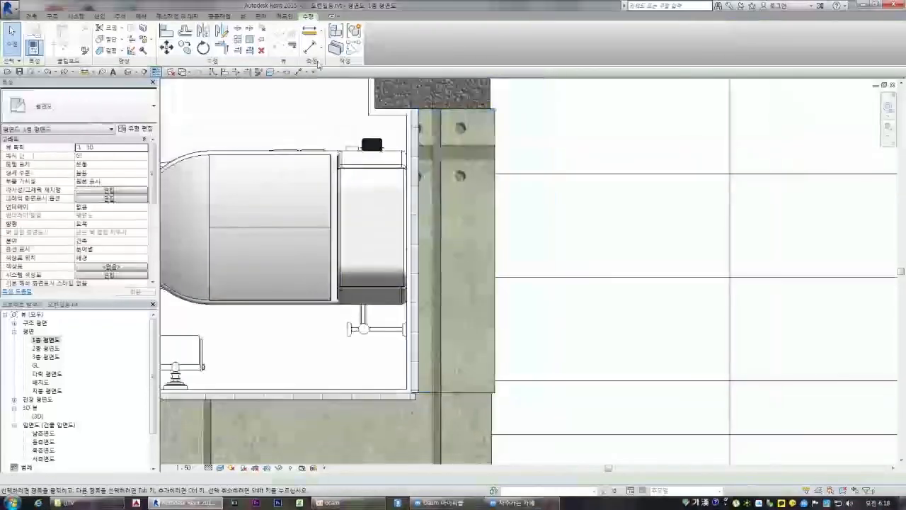
# Step: Split the tiled wall behind the lower toilet at two points and delete the two lower pieces
pyautogui.click(497, 242)
pyautogui.click(237, 29)
pyautogui.click(497, 369)
pyautogui.press('Escape')
pyautogui.click(495, 385)
pyautogui.press('Delete')
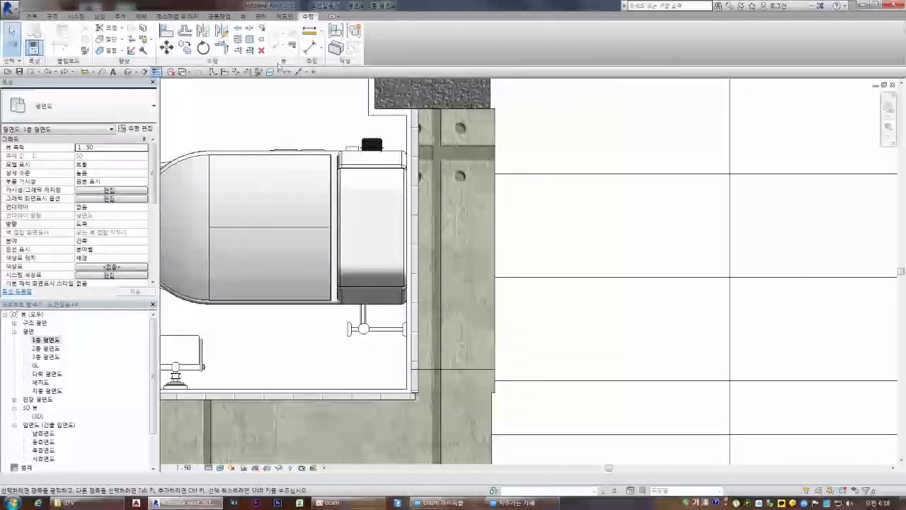
pyautogui.click(237, 29)
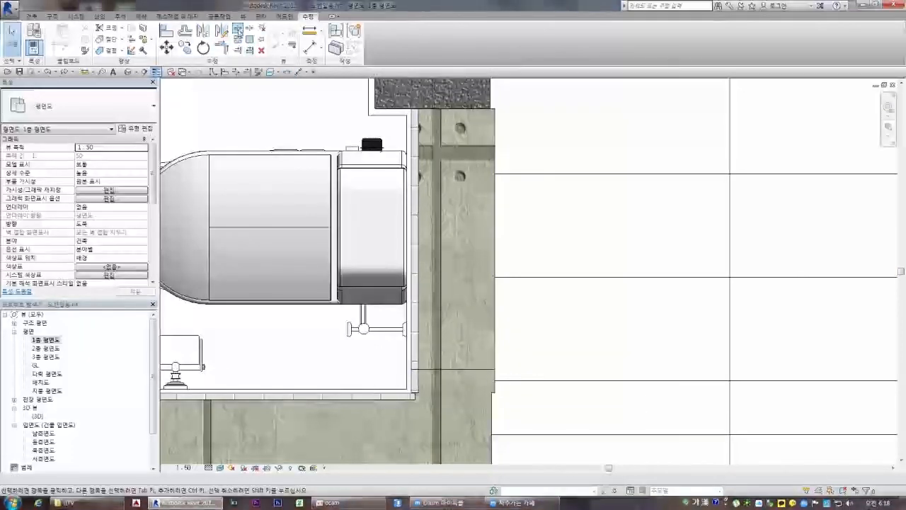
pyautogui.press('Escape')
pyautogui.click(490, 333)
pyautogui.press('Delete')
pyautogui.click(496, 378)
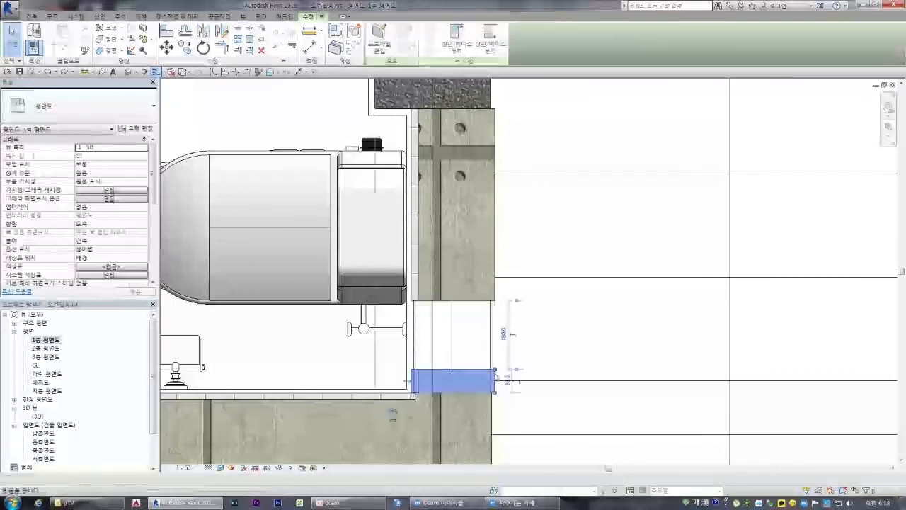
pyautogui.press('Delete')
# Step: Try to move the remaining tiled wall piece onto the outer corner of the dark wall above it
pyautogui.click(492, 114)
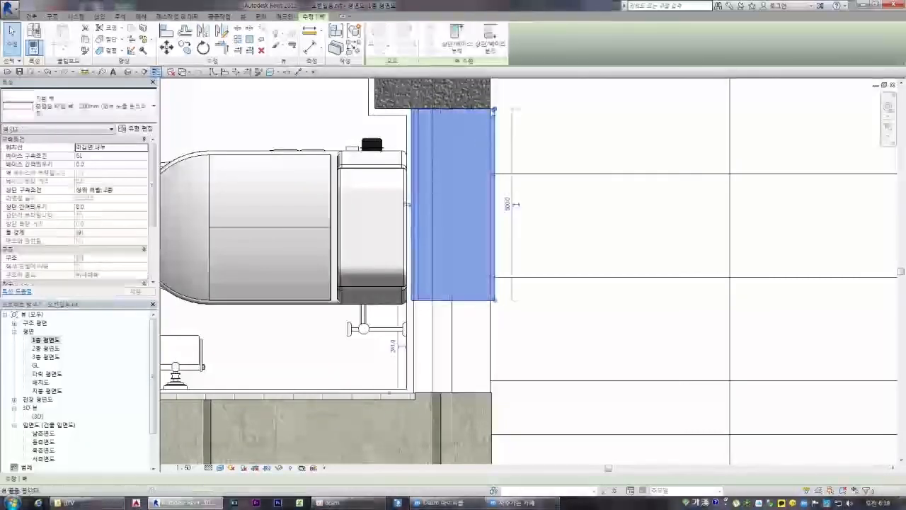
pyautogui.press('m')
pyautogui.press('v')
pyautogui.click(492, 110)
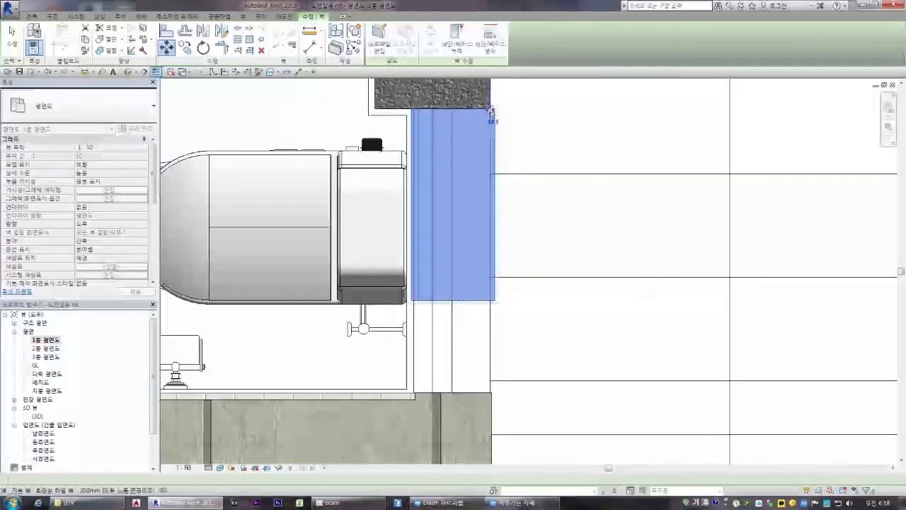
pyautogui.hotkey('ctrl', 'z')
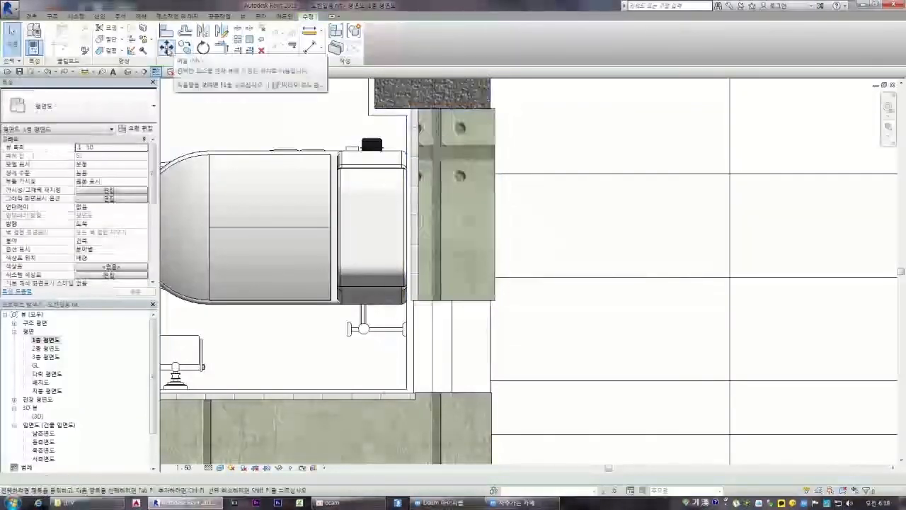
# Step: Split the remaining tiled wall piece near its middle and delete the upper half
pyautogui.press('s')
pyautogui.press('l')
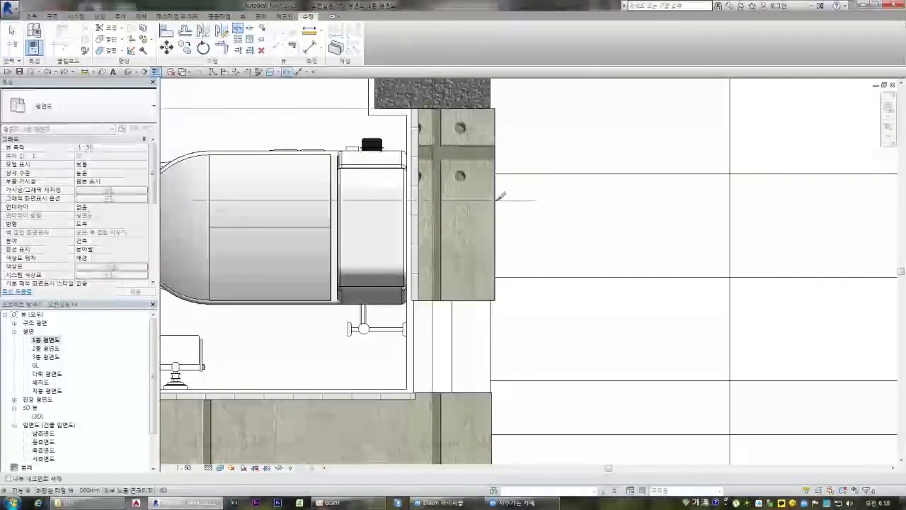
pyautogui.press('Escape')
pyautogui.click(495, 195)
pyautogui.press('Delete')
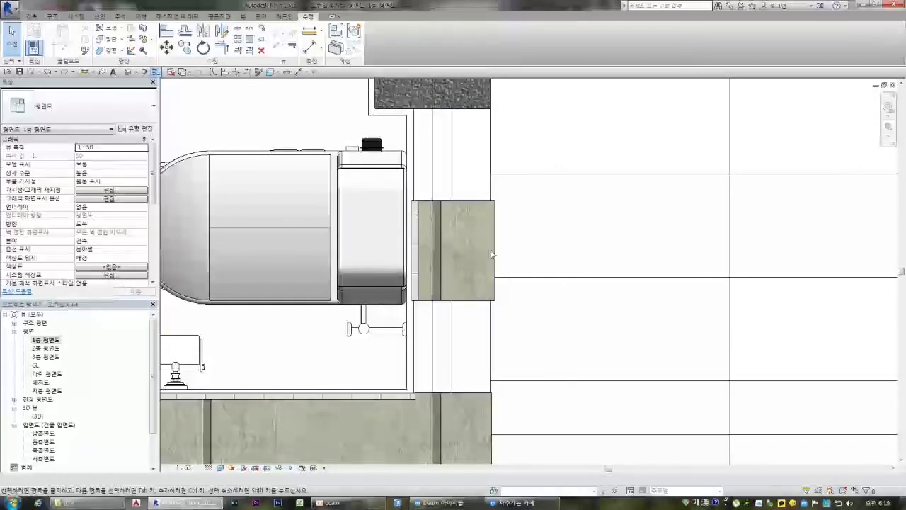
# Step: Move the short tiled wall piece down so its outer lower corner meets the outer upper corner of the wall below
pyautogui.click(494, 256)
pyautogui.press('m')
pyautogui.press('v')
pyautogui.click(494, 300)
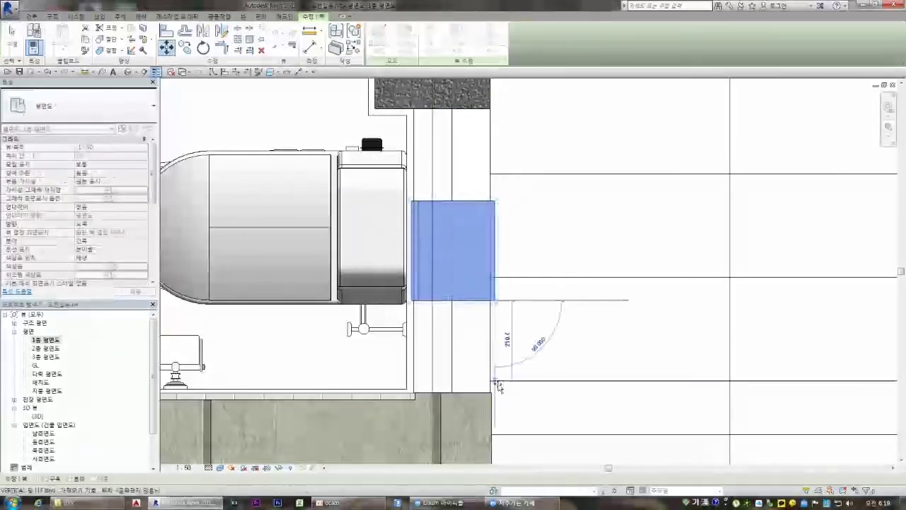
pyautogui.click(493, 394)
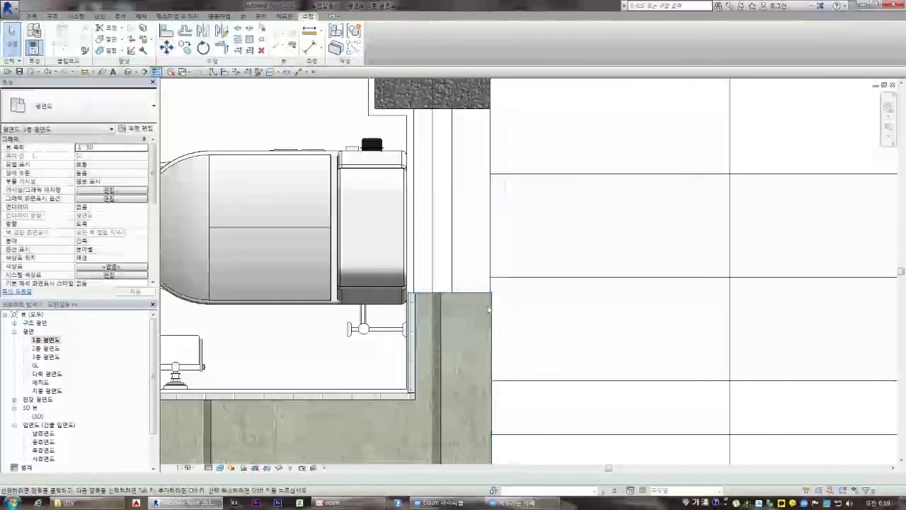
# Step: Stretch the short tiled wall's upper end to the dark wall, inspect the junction, and undo the stretch
pyautogui.click(466, 297)
pyautogui.moveTo(492, 294); pyautogui.dragTo(492, 113)
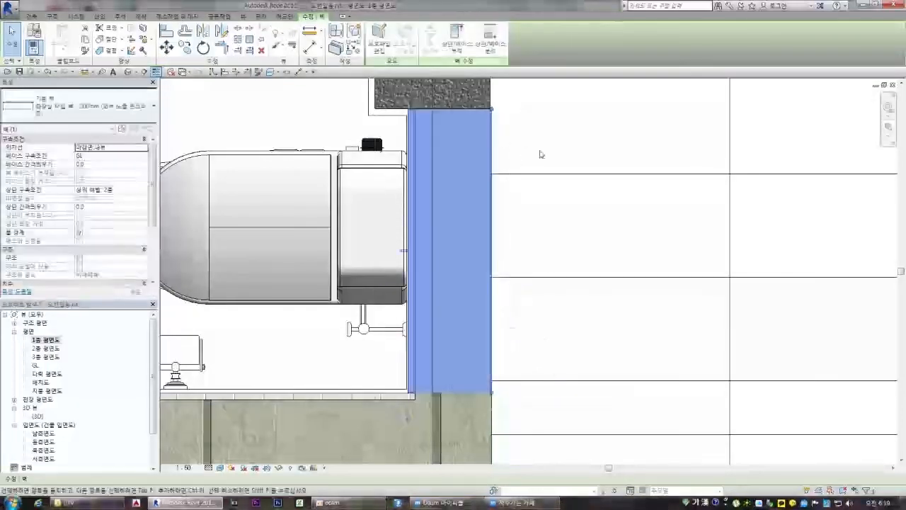
pyautogui.click(541, 151)
pyautogui.scroll(-3, 481, 346)
pyautogui.scroll(-1, 475, 332)
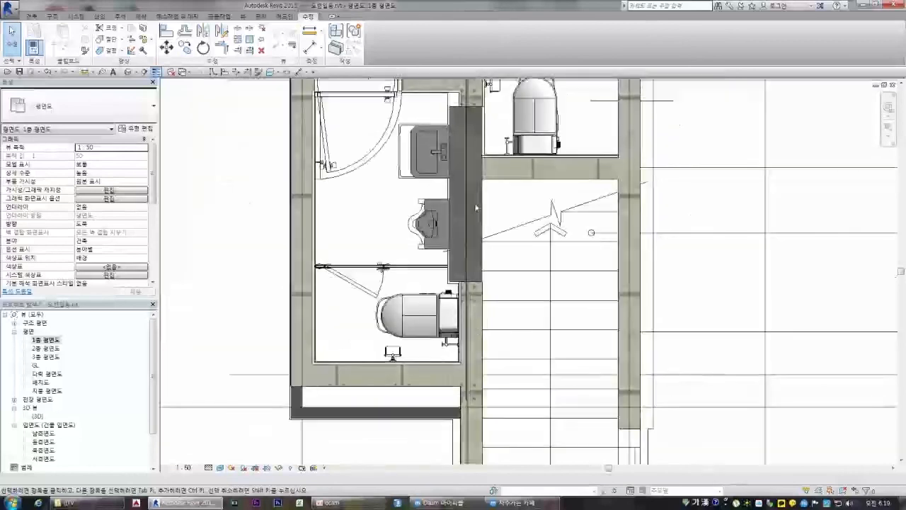
pyautogui.scroll(3, 471, 340)
pyautogui.scroll(2, 467, 379)
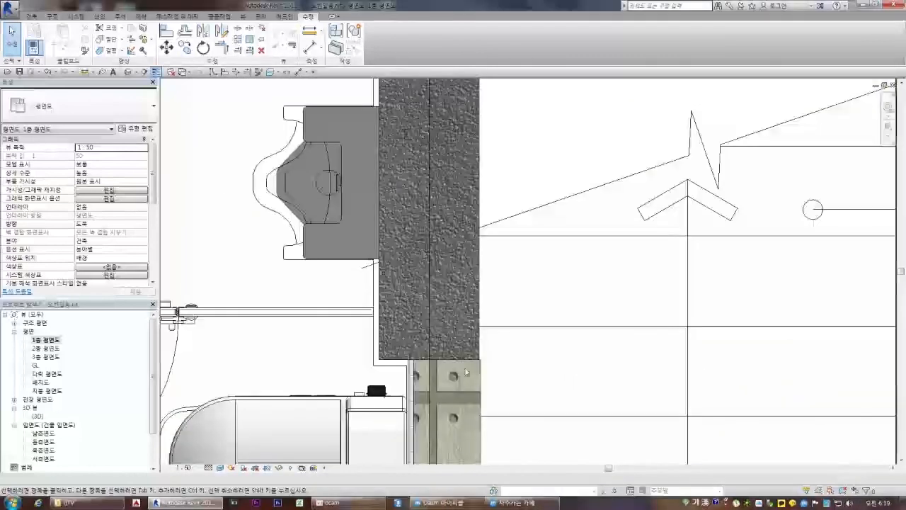
pyautogui.hotkey('ctrl', 'z')
# Step: Extend the short tiled wall up to the lower face of the dark wall with Trim/Extend Single Element
pyautogui.scroll(-4, 478, 341)
pyautogui.scroll(3, 486, 305)
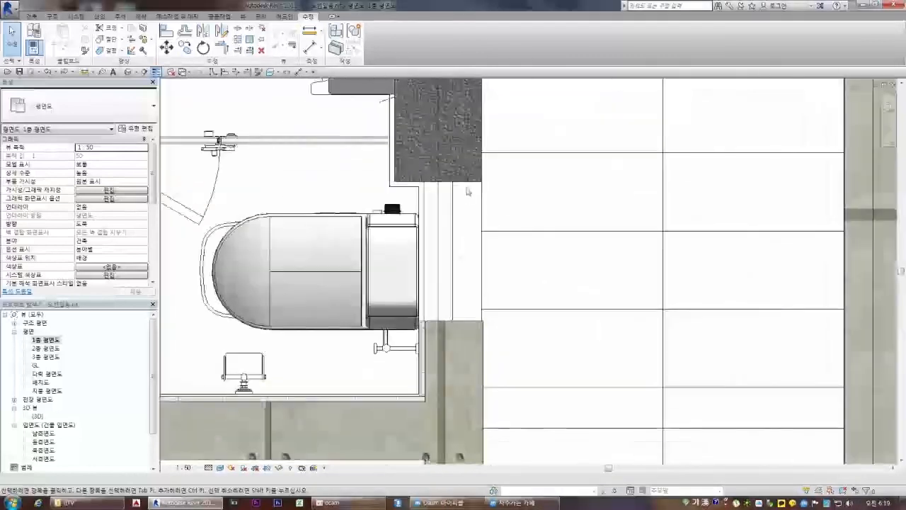
pyautogui.click(238, 49)
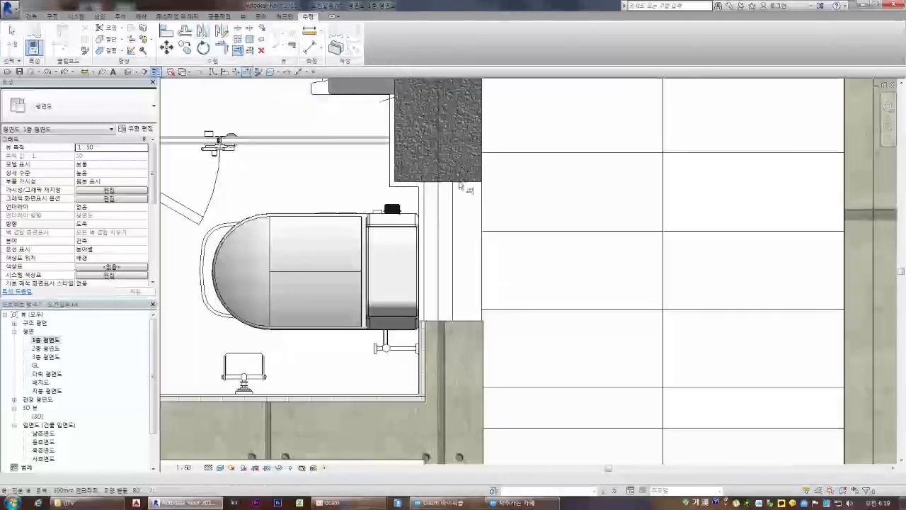
pyautogui.scroll(4, 459, 213)
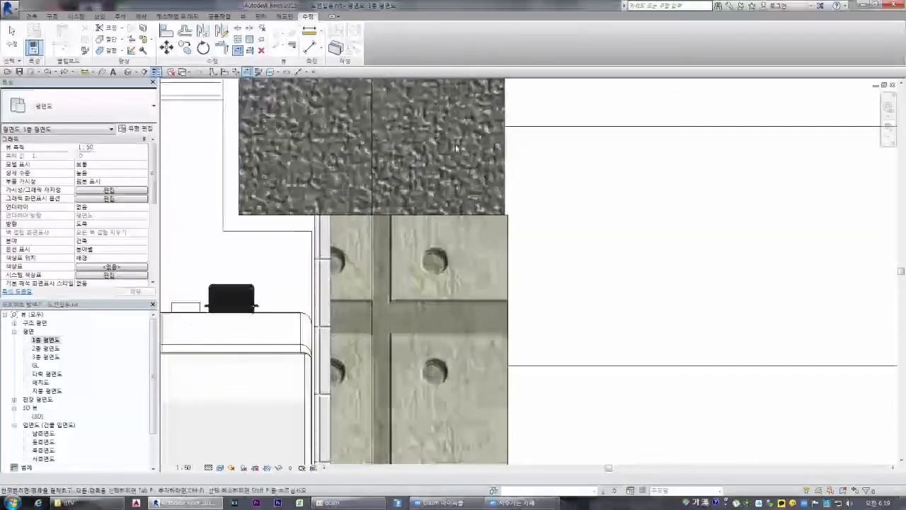